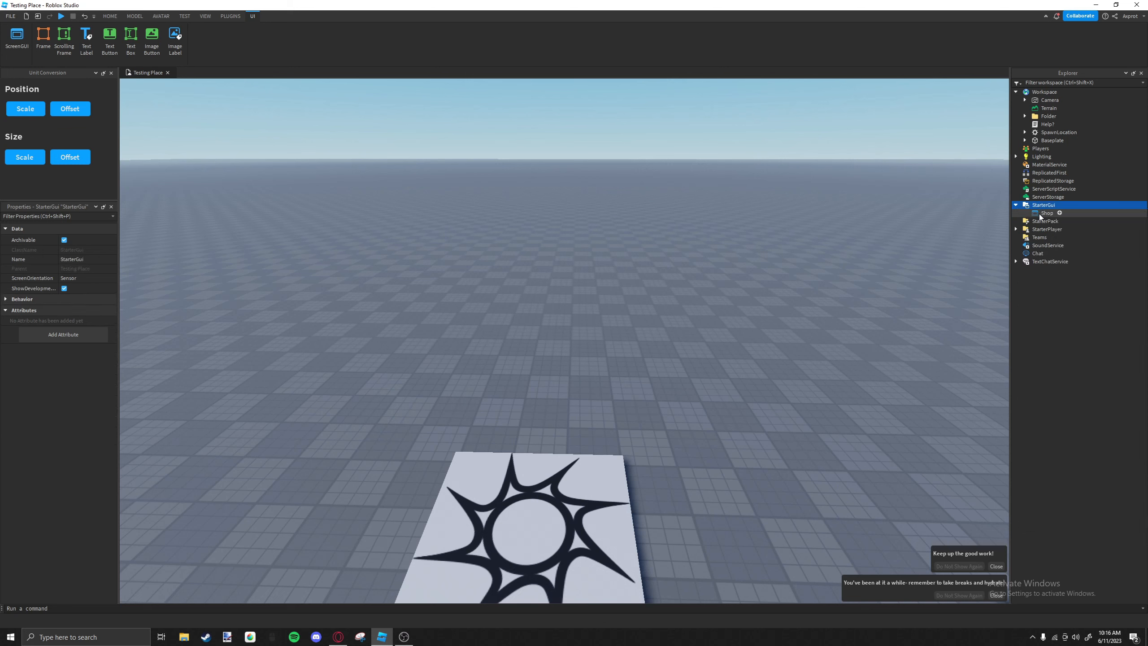
# Add a frame to the Shop ScreenGui and move it to the middle of the screen.
pyautogui.click(1059, 213)
pyautogui.click(1045, 246)
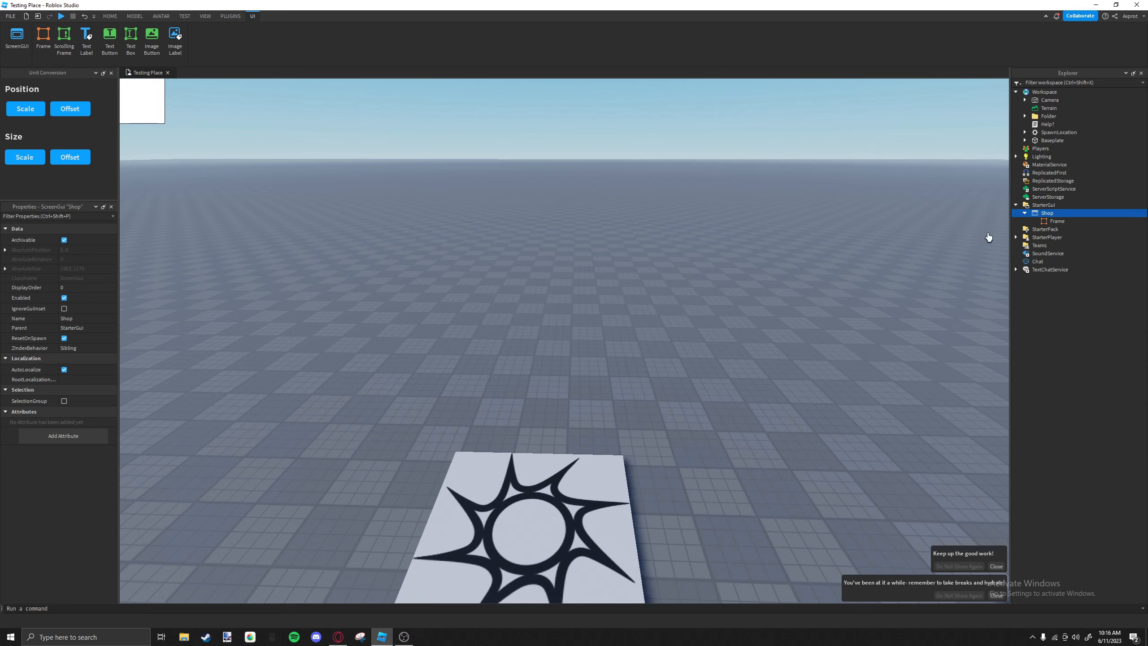
pyautogui.click(1058, 221)
pyautogui.moveTo(135, 96); pyautogui.dragTo(560, 336)
# Add a second frame to Shop, sized about 121 x 50, and place it halfway up against the screen's left edge.
pyautogui.click(1044, 213)
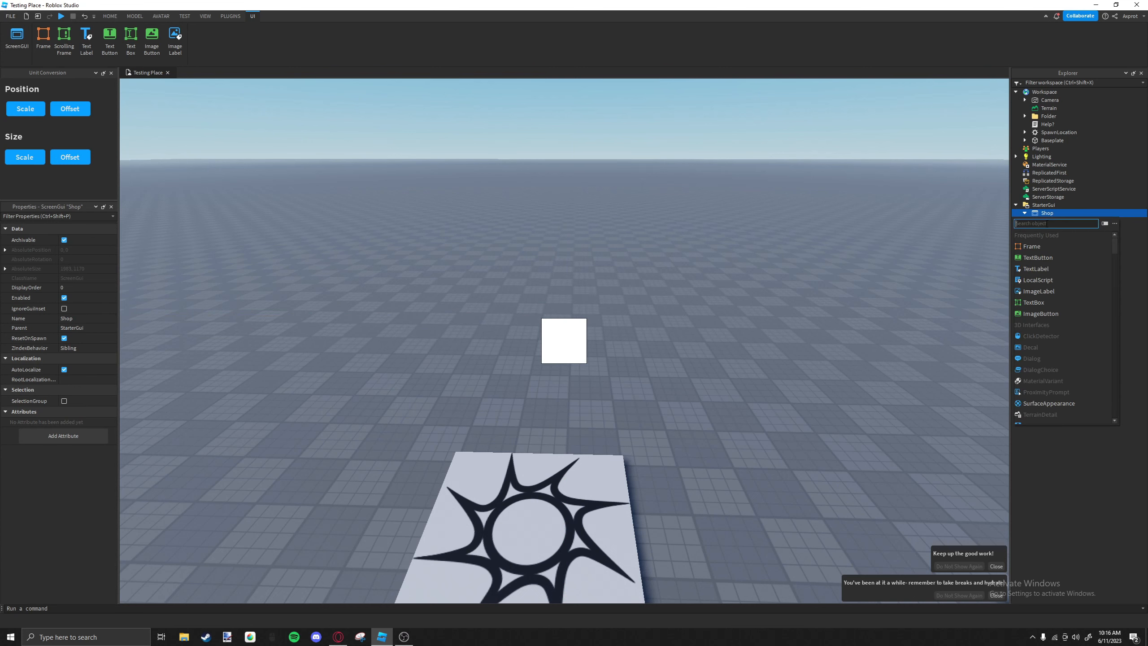
pyautogui.click(43, 36)
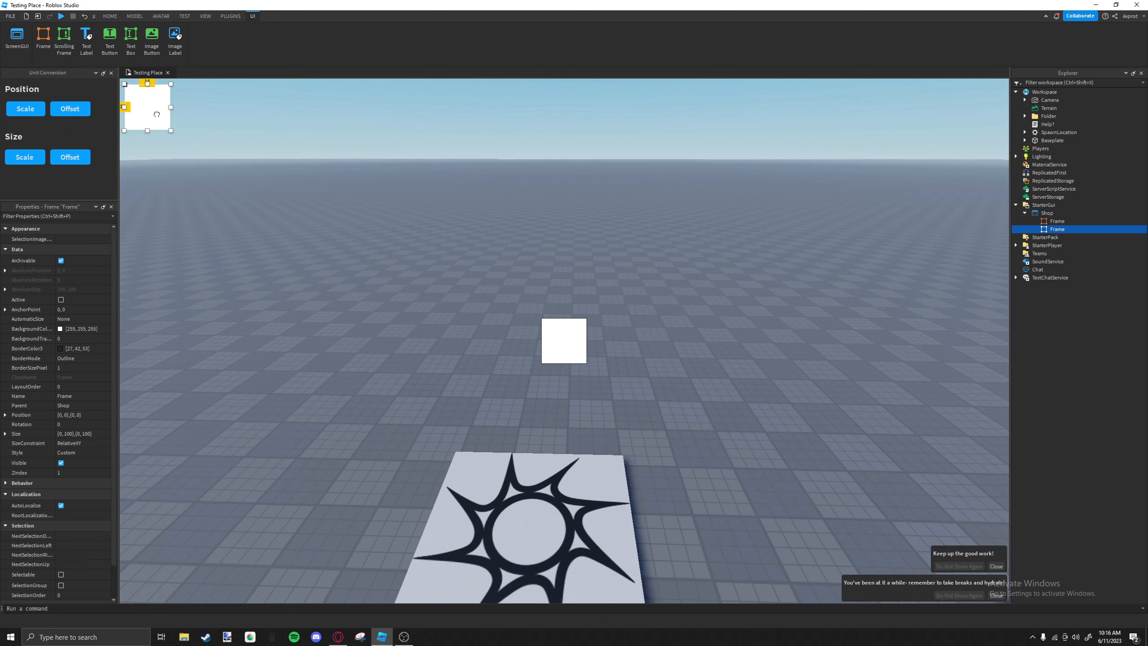
pyautogui.moveTo(147, 102); pyautogui.dragTo(174, 335)
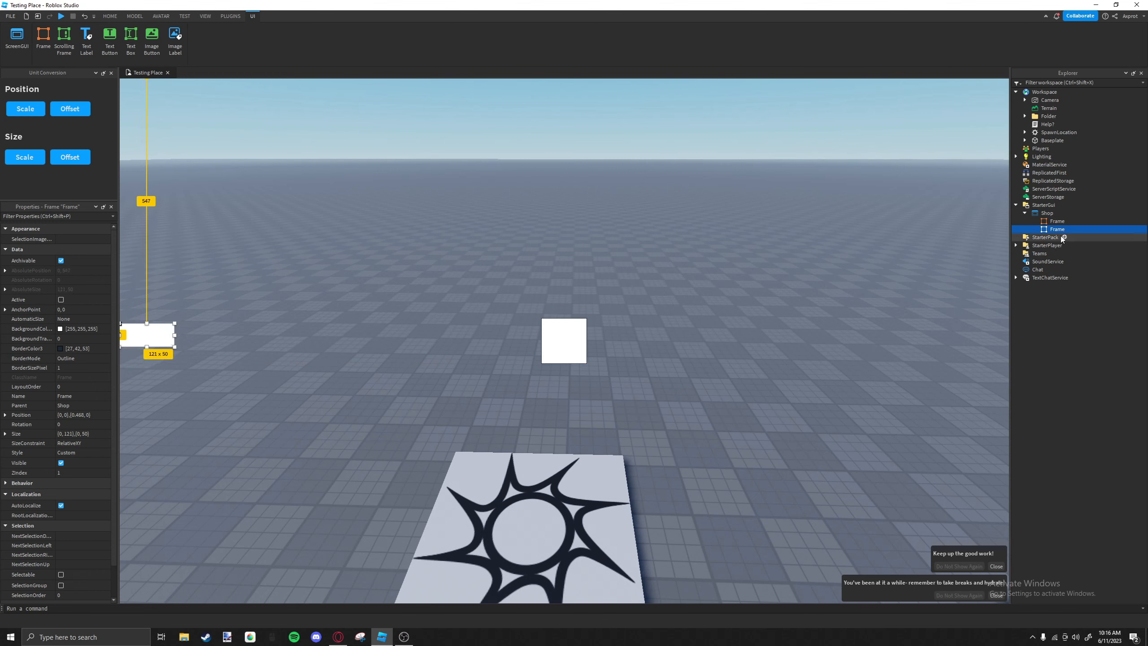
# Rename the centre frame to Main and the small edge frame to Open.
pyautogui.click(1058, 221)
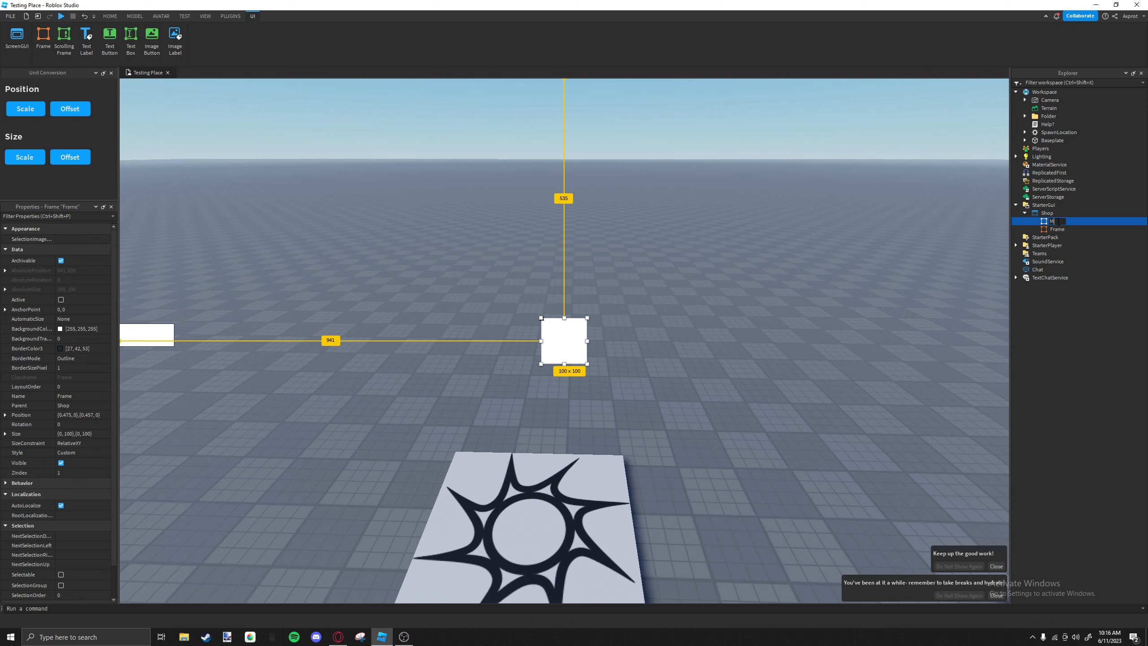
pyautogui.click(1056, 229)
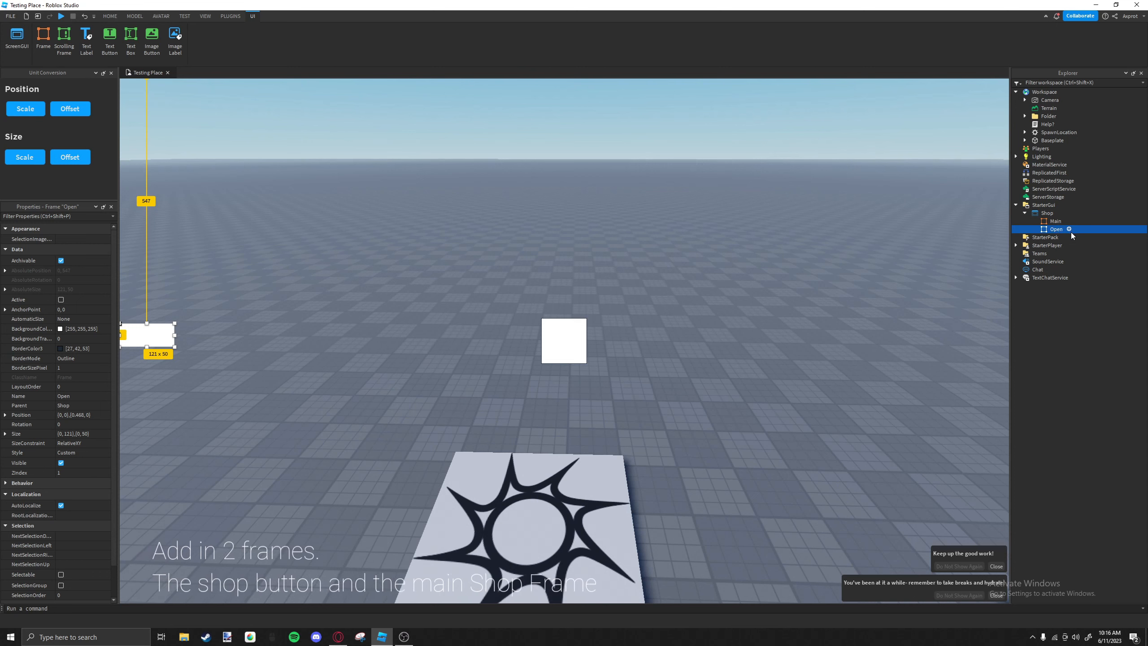
# Insert a TextButton into the Open frame and narrow it to about 160 x 50.
pyautogui.click(1069, 229)
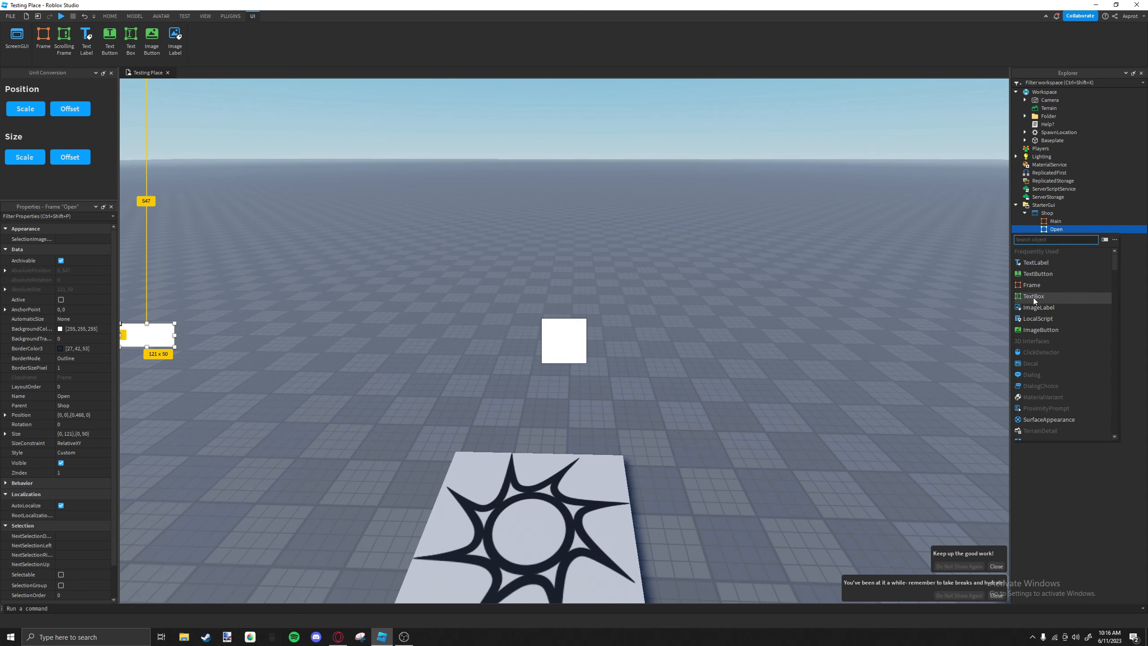
pyautogui.click(1035, 274)
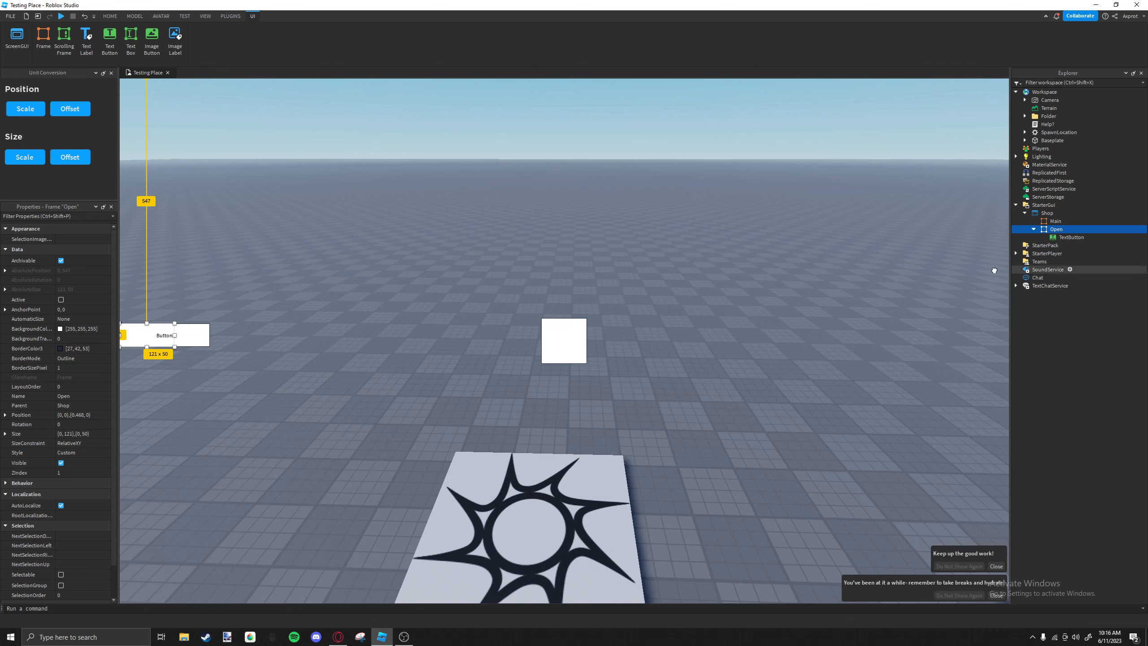
pyautogui.moveTo(211, 335); pyautogui.dragTo(192, 335)
# Set the Open frame's background transparency to 1.
pyautogui.click(1056, 229)
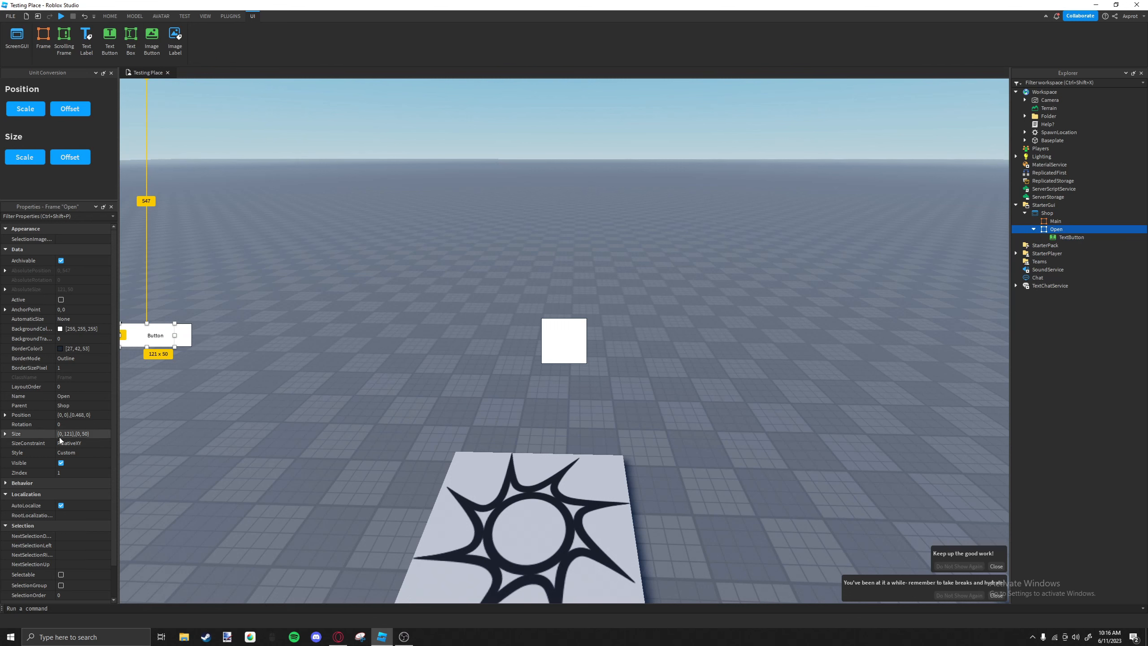
pyautogui.scroll(-1, 59, 424)
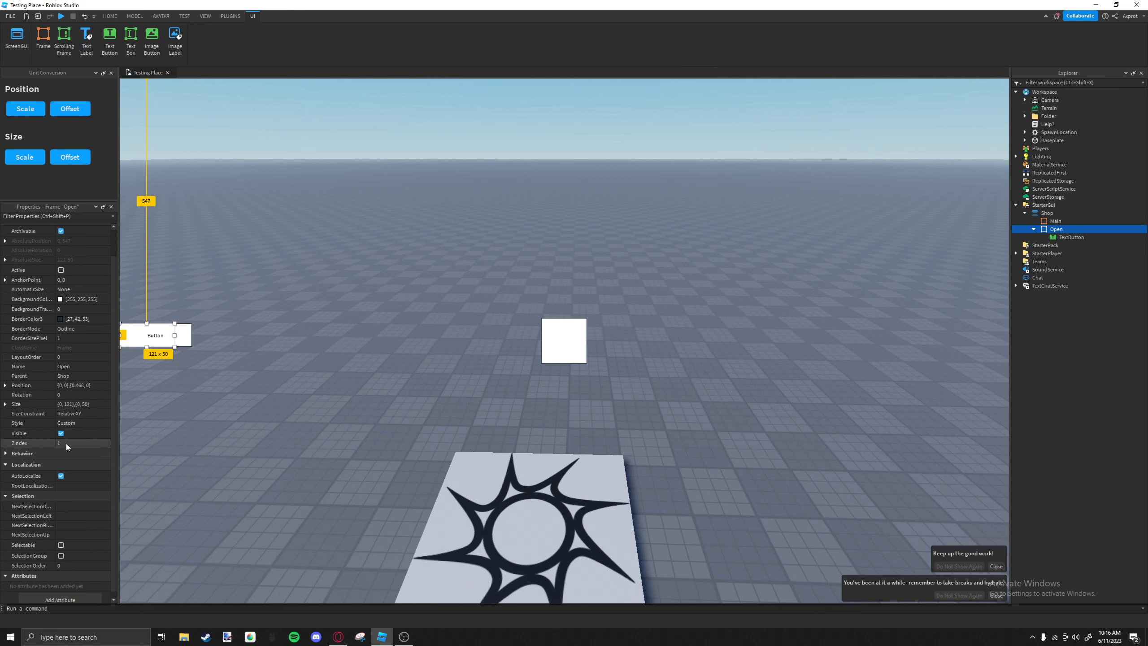
pyautogui.click(84, 310)
pyautogui.write('1')
# Set the TextButton's border size to 0 and add a UICorner to it.
pyautogui.click(178, 337)
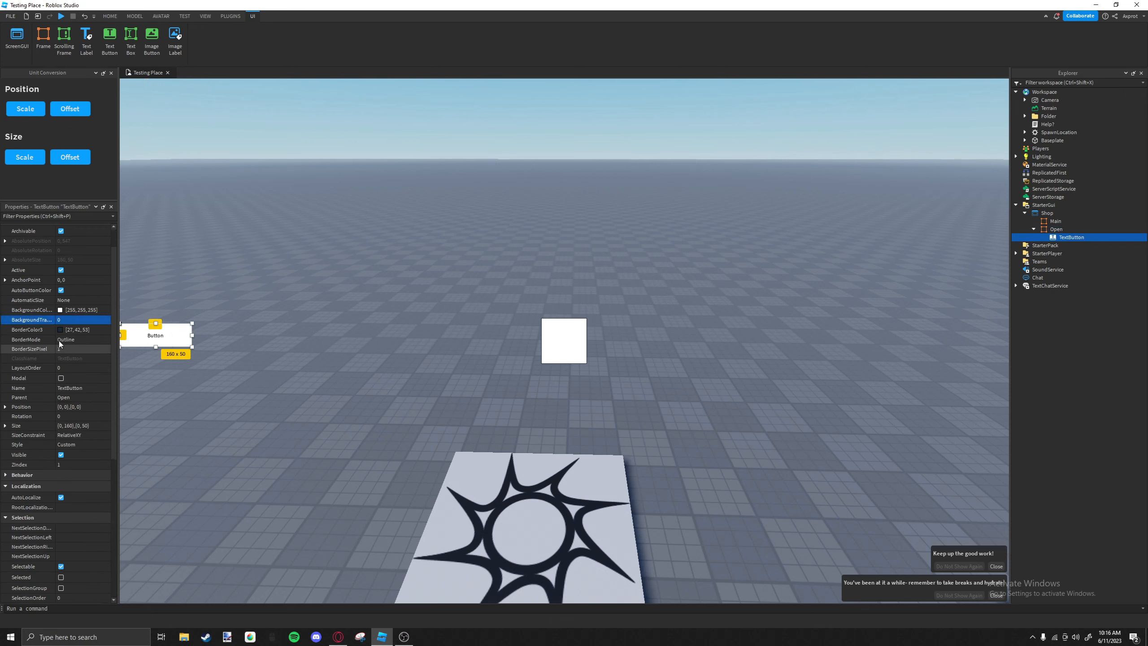
pyautogui.click(76, 351)
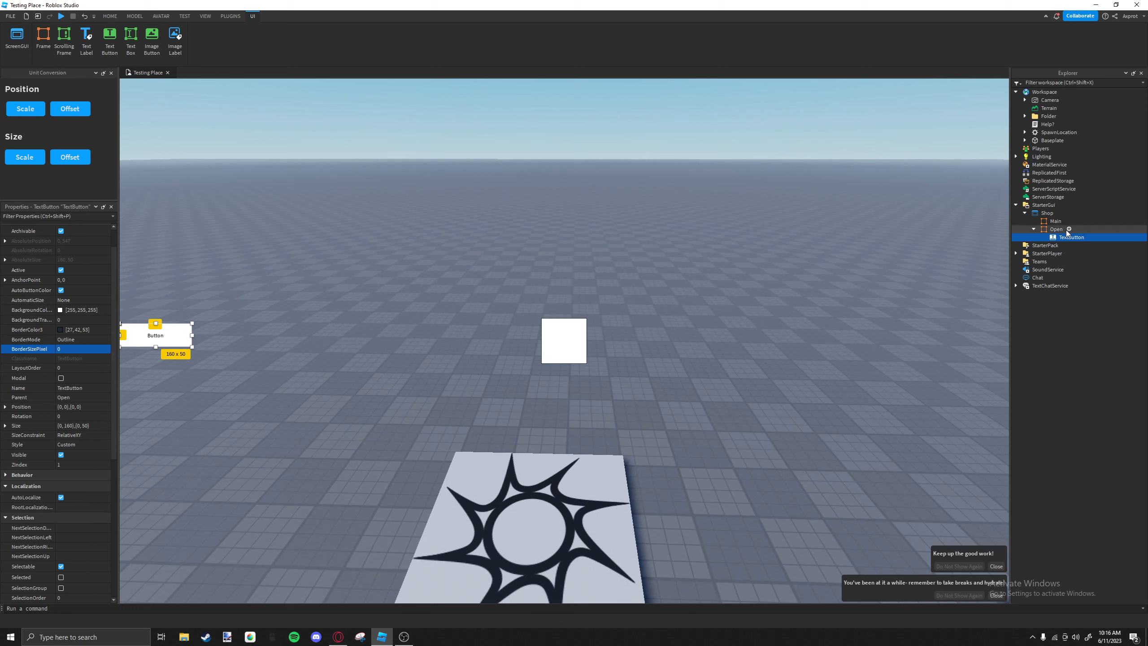
pyautogui.click(1089, 236)
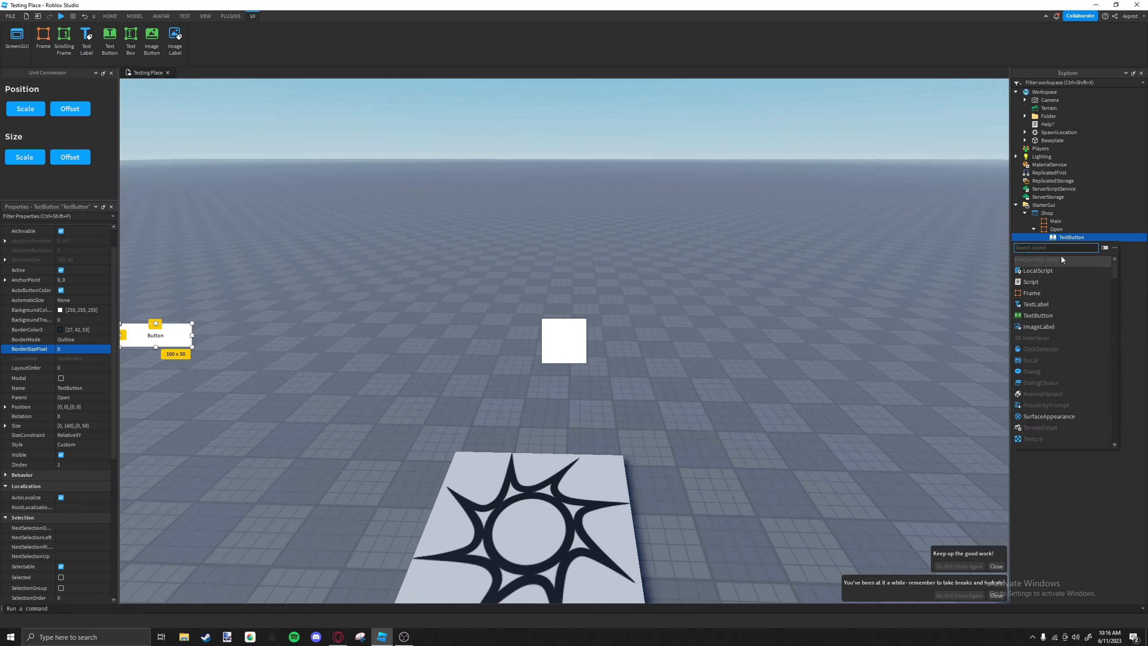
pyautogui.write('ui')
pyautogui.click(1070, 257)
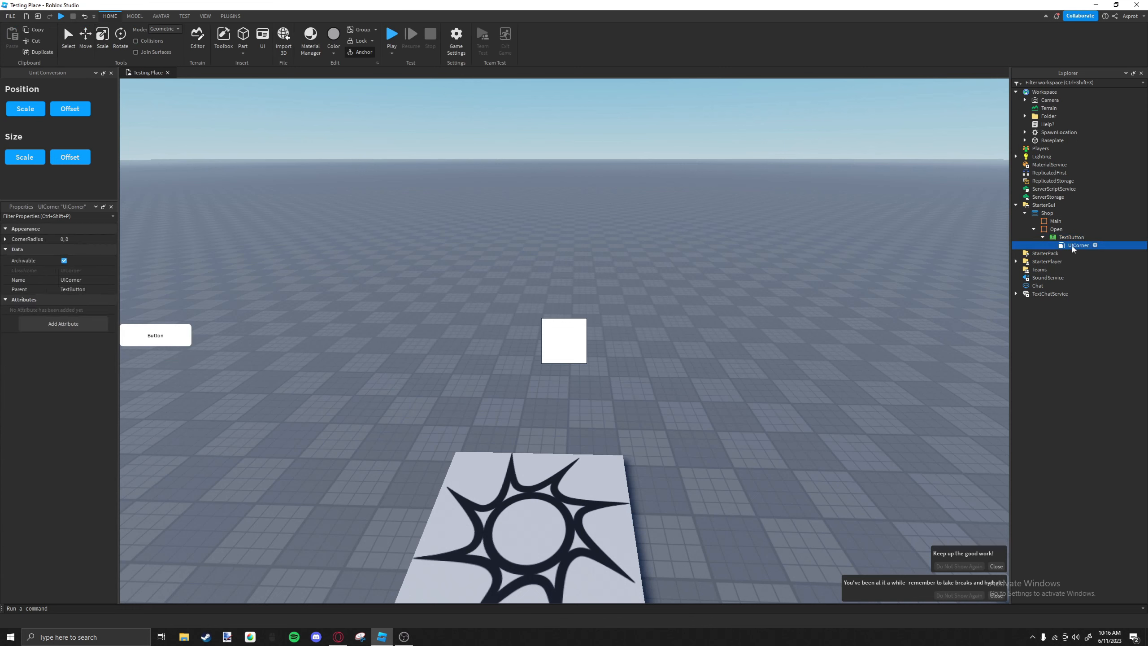
# Turn on scaled text for the TextButton and set its font to Gotham SSm.
pyautogui.scroll(-10, 34, 330)
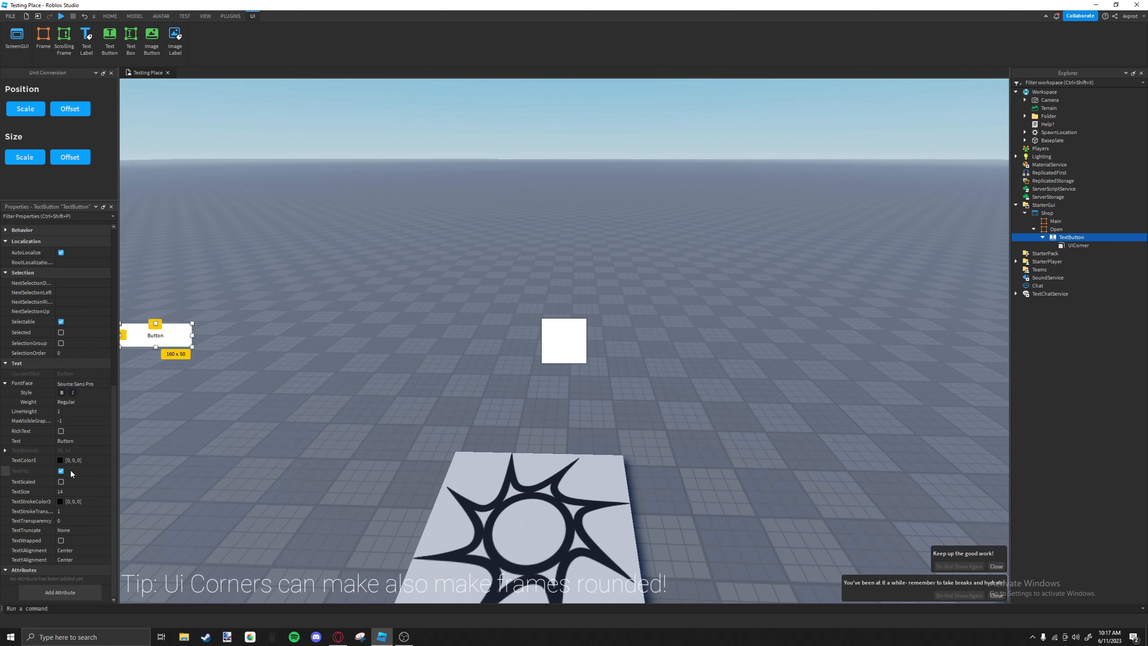
pyautogui.click(65, 484)
pyautogui.click(78, 384)
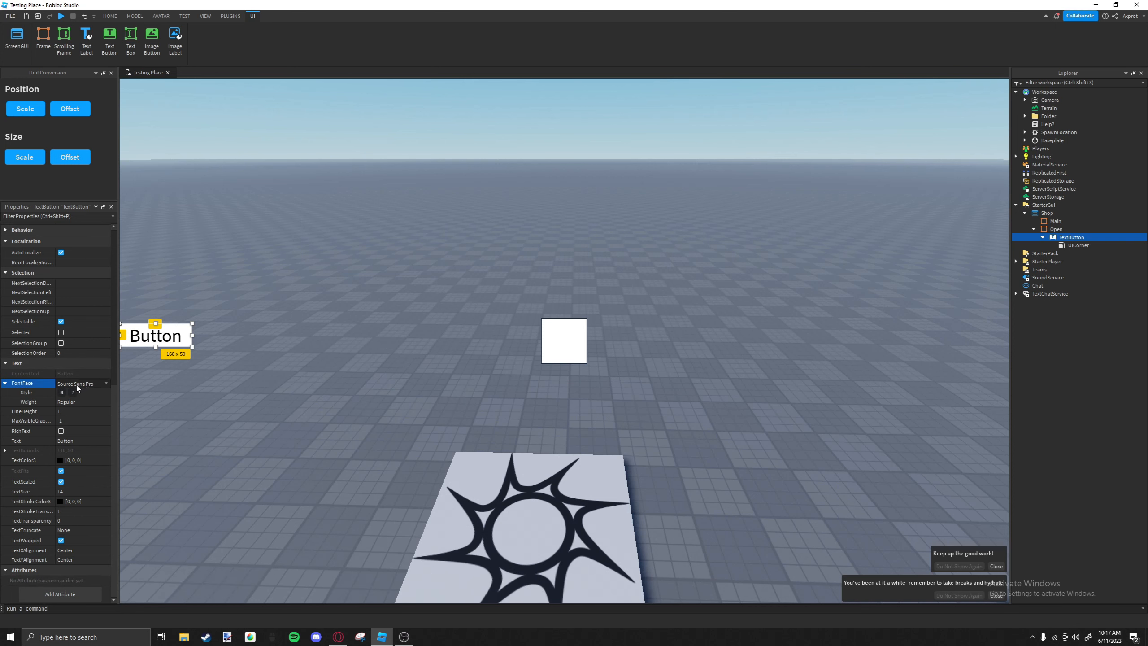
pyautogui.click(75, 384)
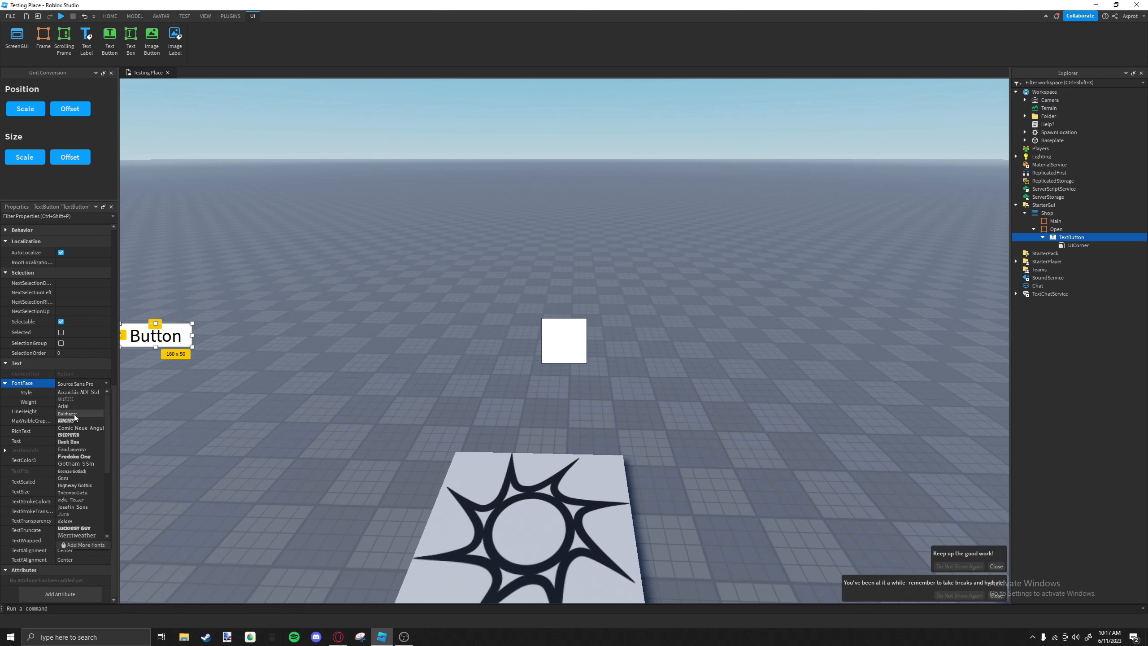
pyautogui.click(75, 463)
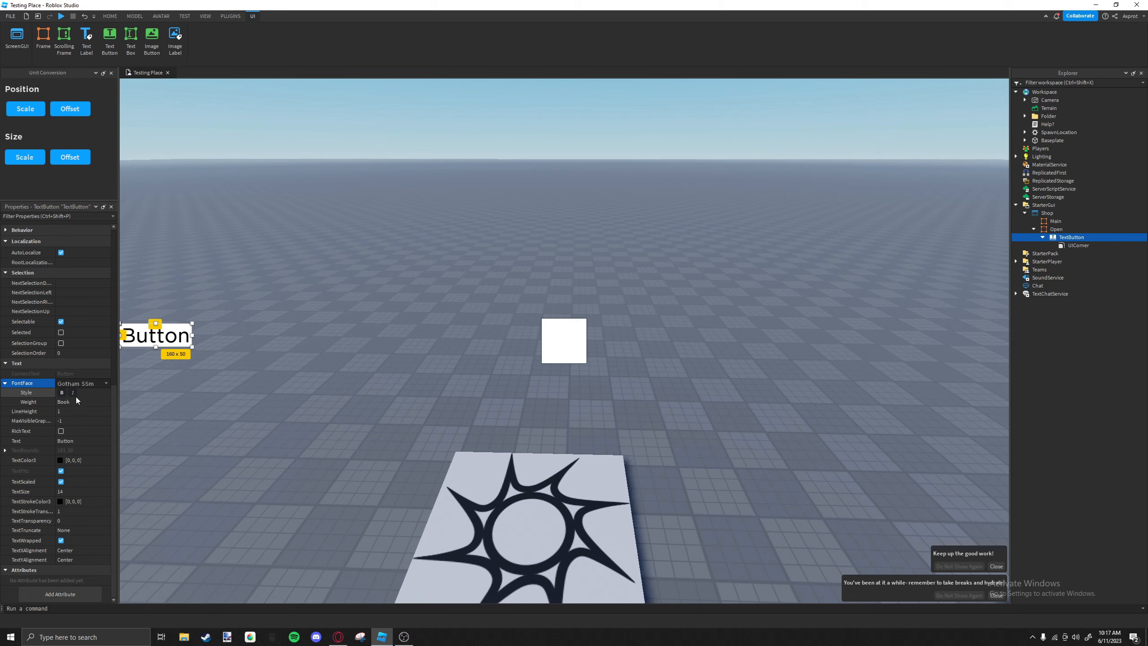
# Change the TextButton's text to "Shop".
pyautogui.click(82, 441)
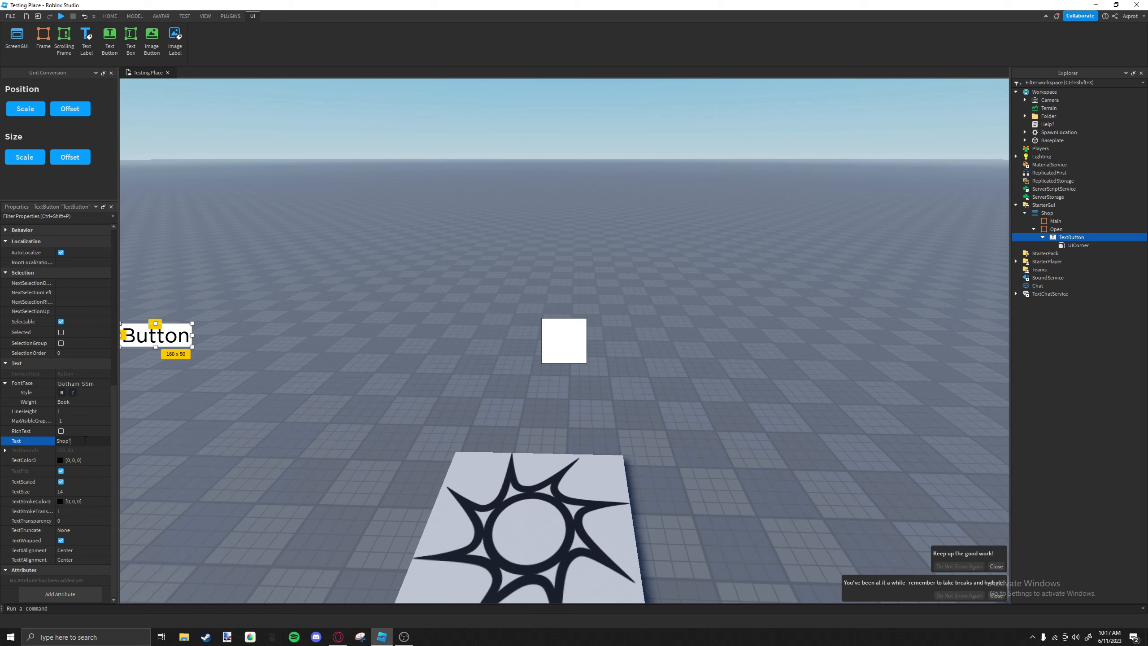
pyautogui.press('Return')
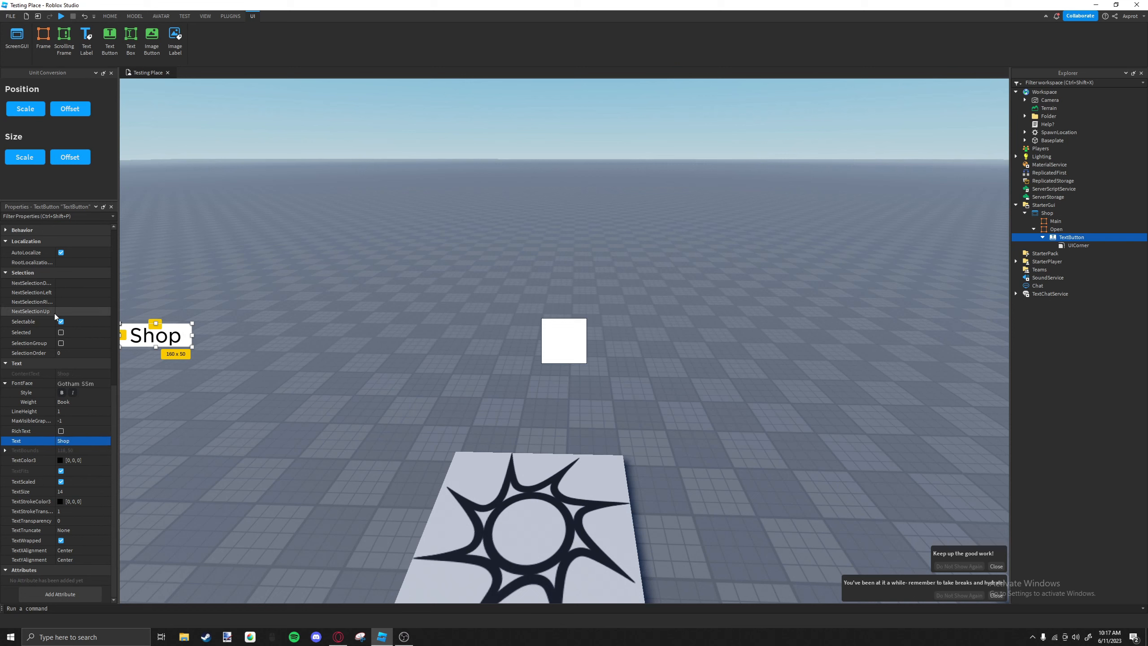
# Set the Shop button's background color to 62, 62, 62.
pyautogui.scroll(4, 84, 338)
pyautogui.scroll(-4, 84, 337)
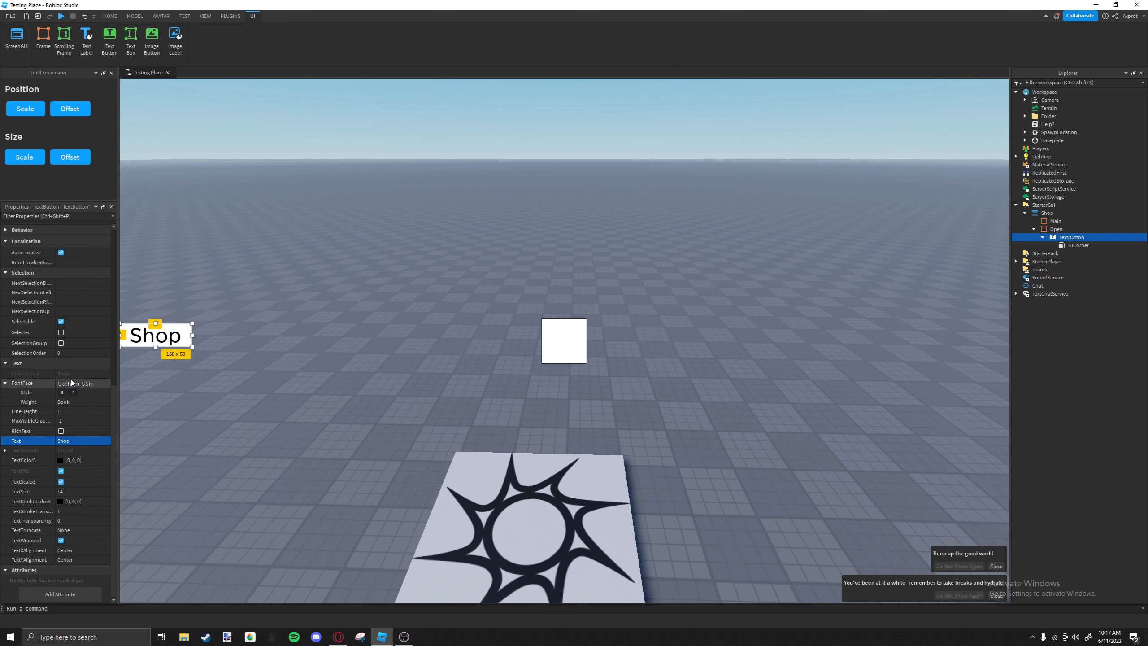
pyautogui.scroll(5, 79, 371)
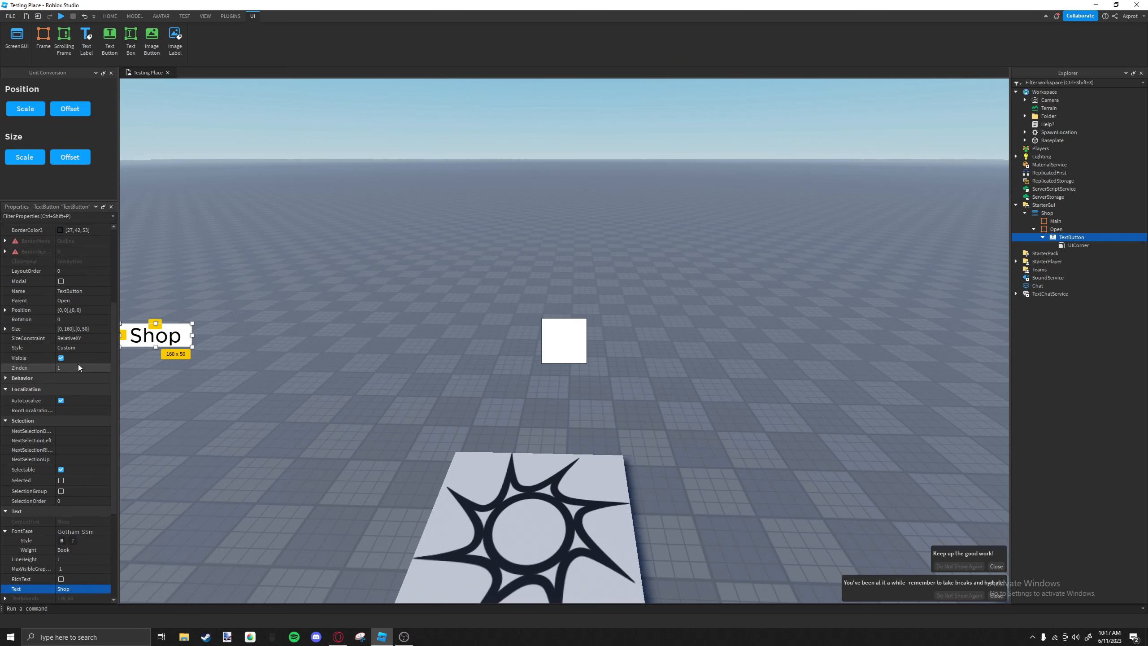
pyautogui.scroll(4, 78, 364)
pyautogui.doubleClick(74, 330)
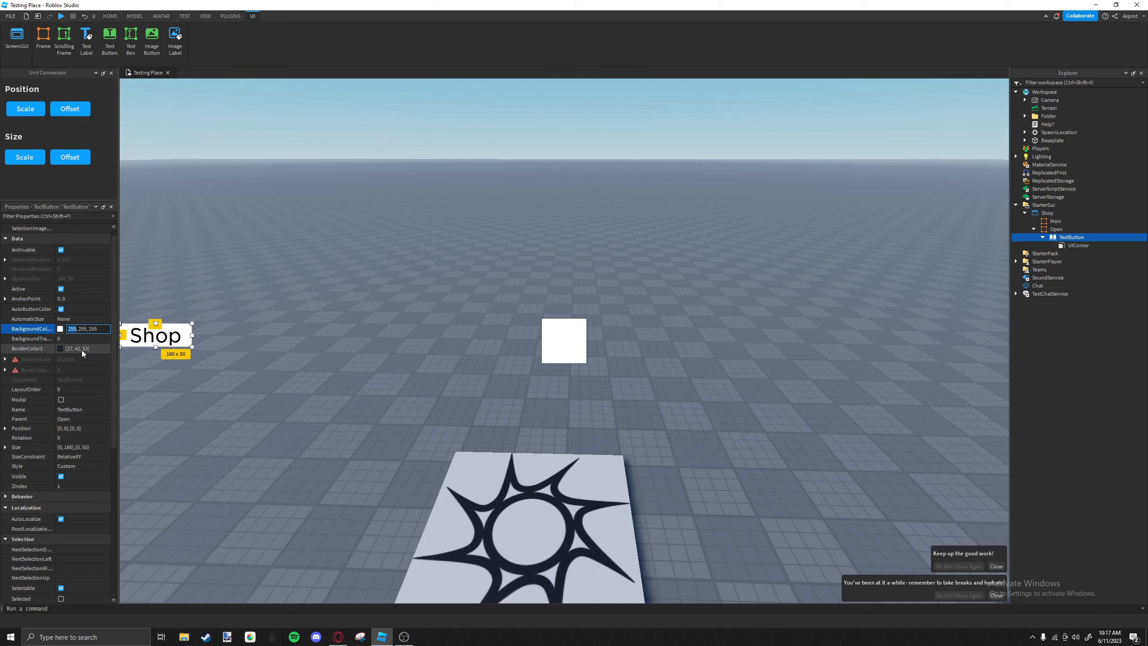
pyautogui.press('Right')
pyautogui.press('Right')
pyautogui.press('Right')
pyautogui.press('Right')
pyautogui.press('Right')
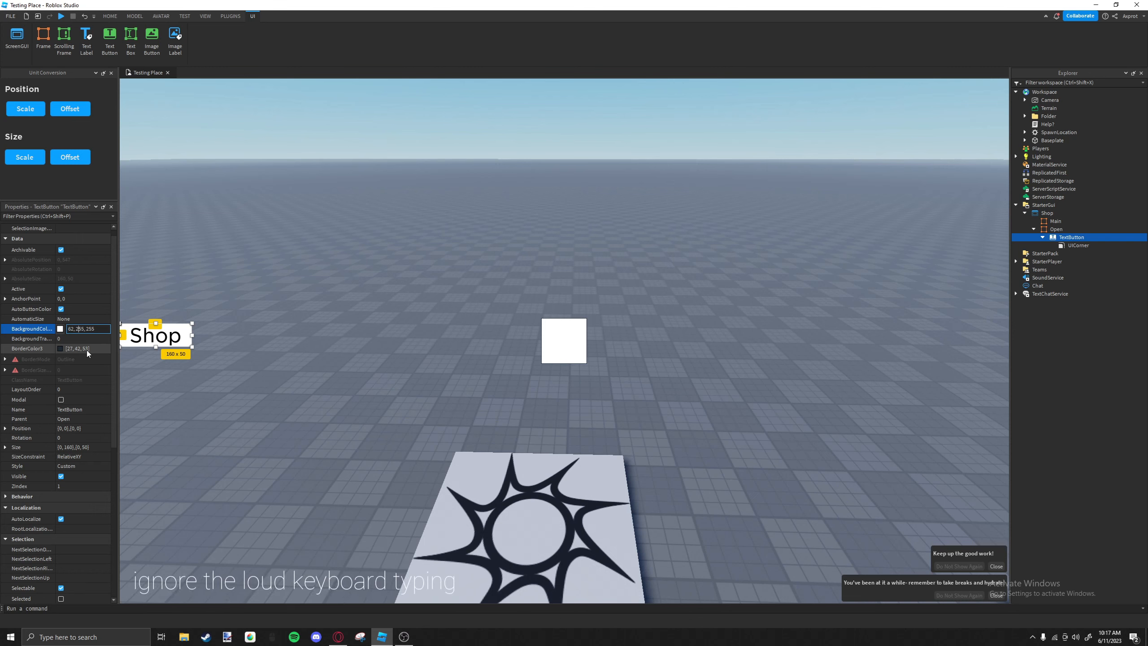
pyautogui.press('BackSpace')
pyautogui.write('622')
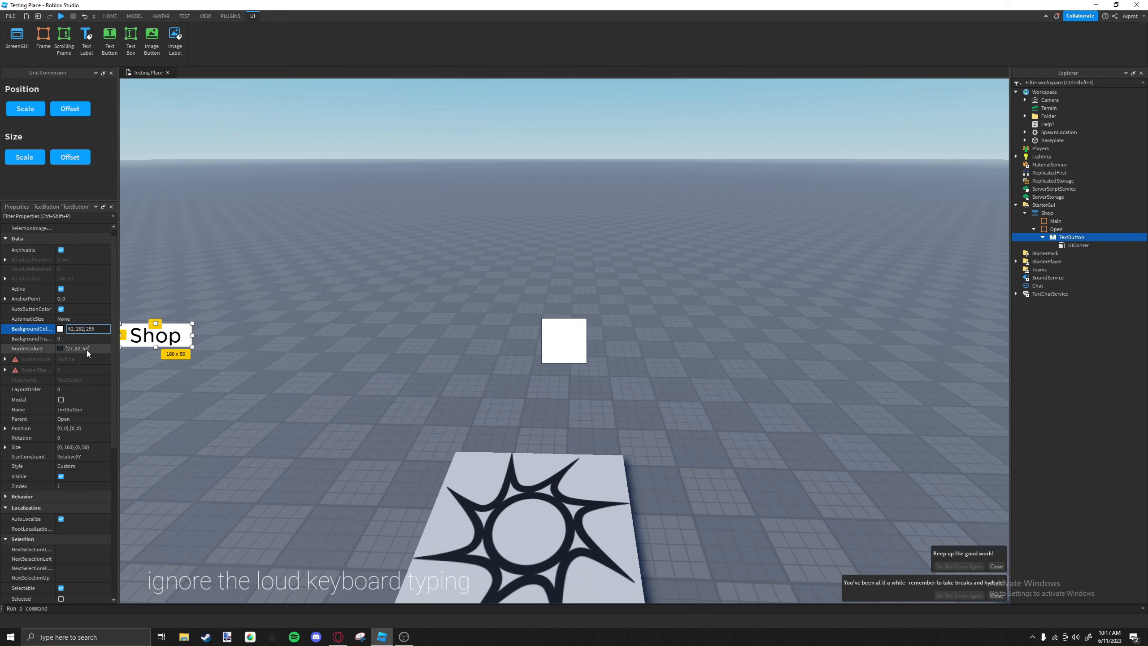
pyautogui.press('BackSpace')
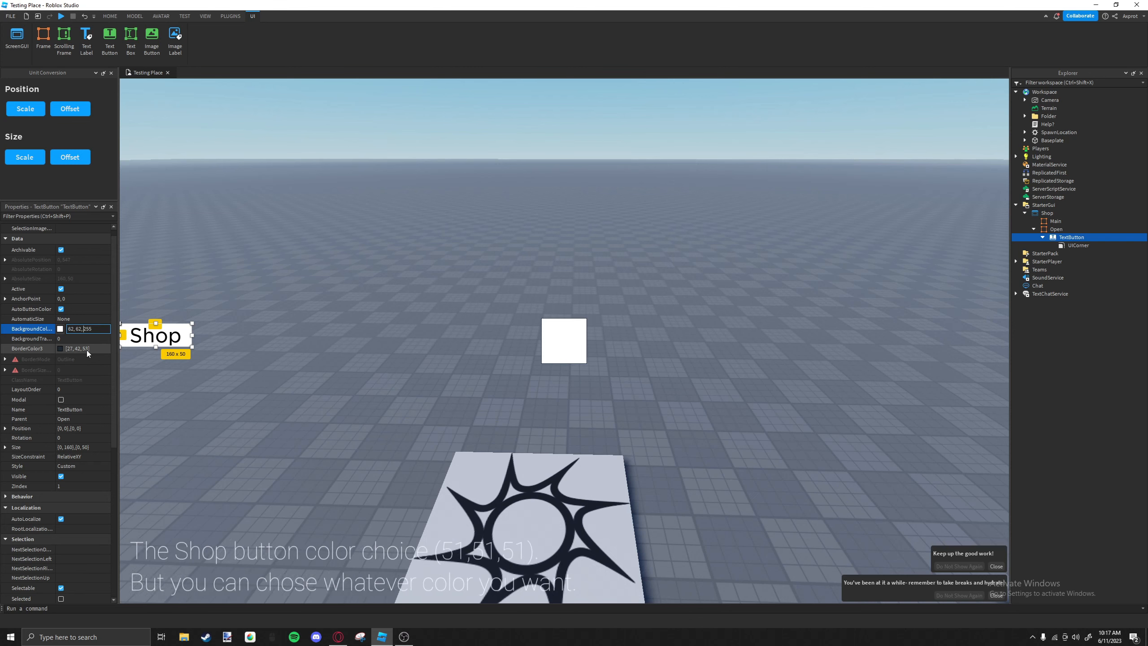
pyautogui.press('Right')
pyautogui.press('Right')
pyautogui.press('Right')
pyautogui.press('Right')
pyautogui.press('Right')
pyautogui.press('BackSpace')
pyautogui.press('BackSpace')
pyautogui.press('BackSpace')
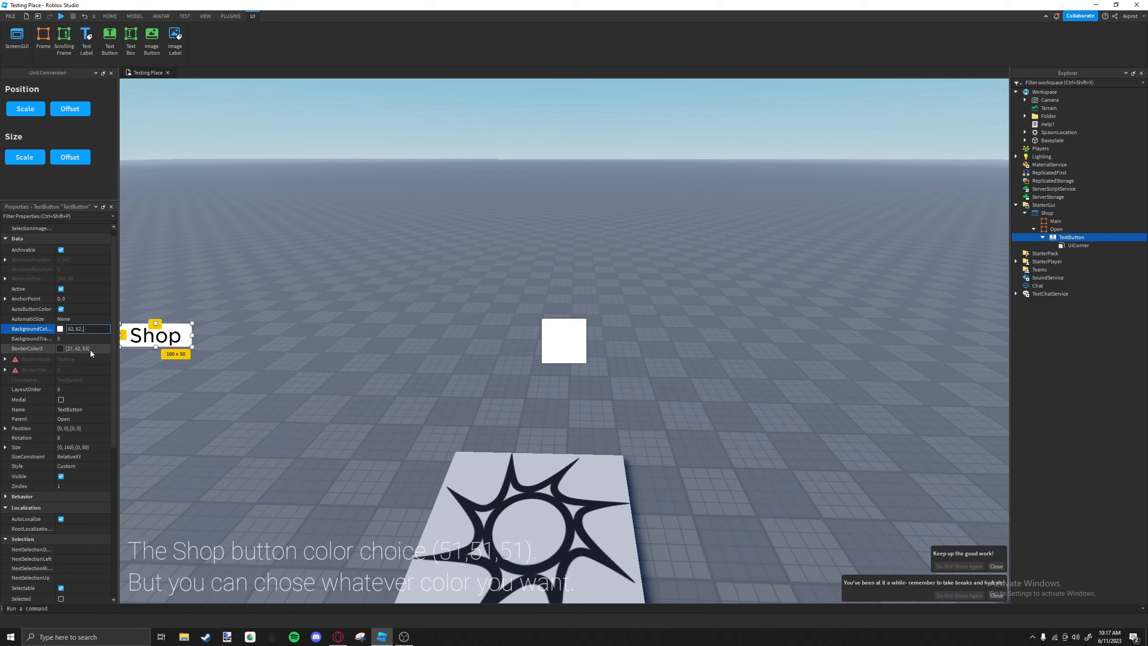
pyautogui.write('62')
pyautogui.press('Return')
# Set the Shop button's text color to white (255, 255, 255).
pyautogui.scroll(-4, 76, 399)
pyautogui.scroll(-4, 76, 400)
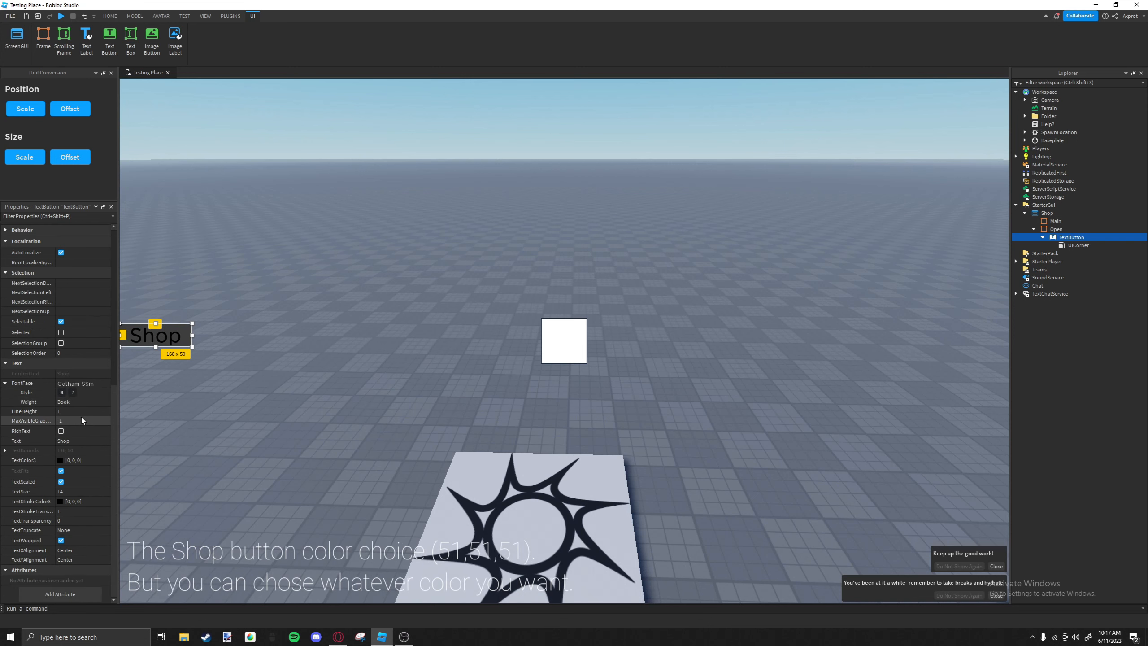
pyautogui.click(60, 461)
pyautogui.click(682, 244)
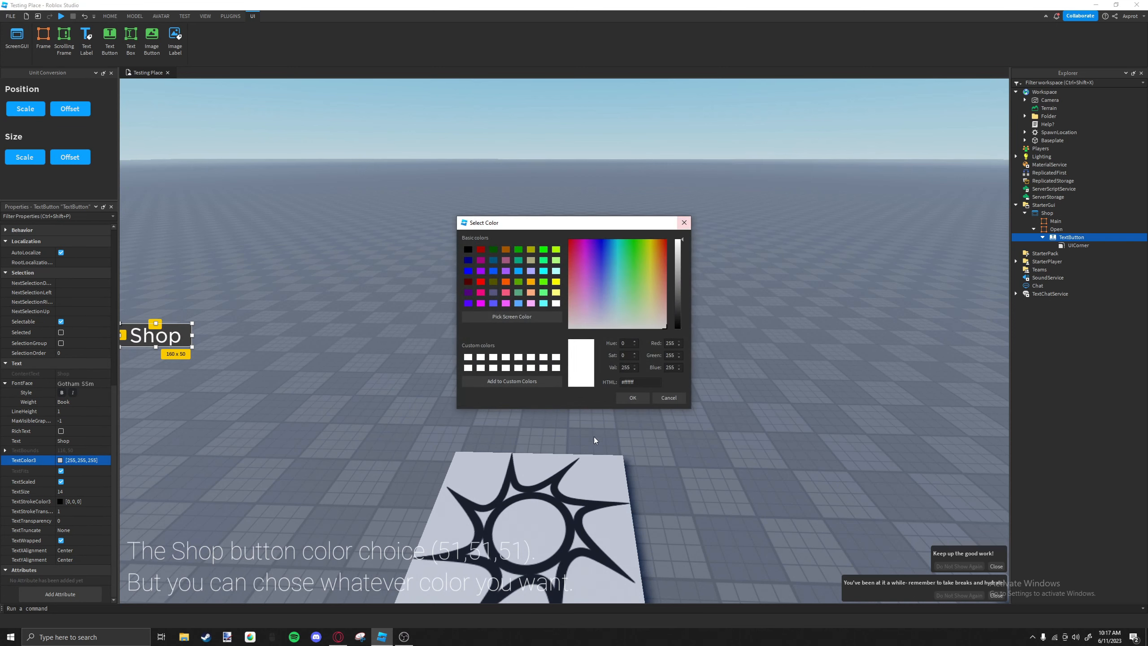
pyautogui.click(633, 397)
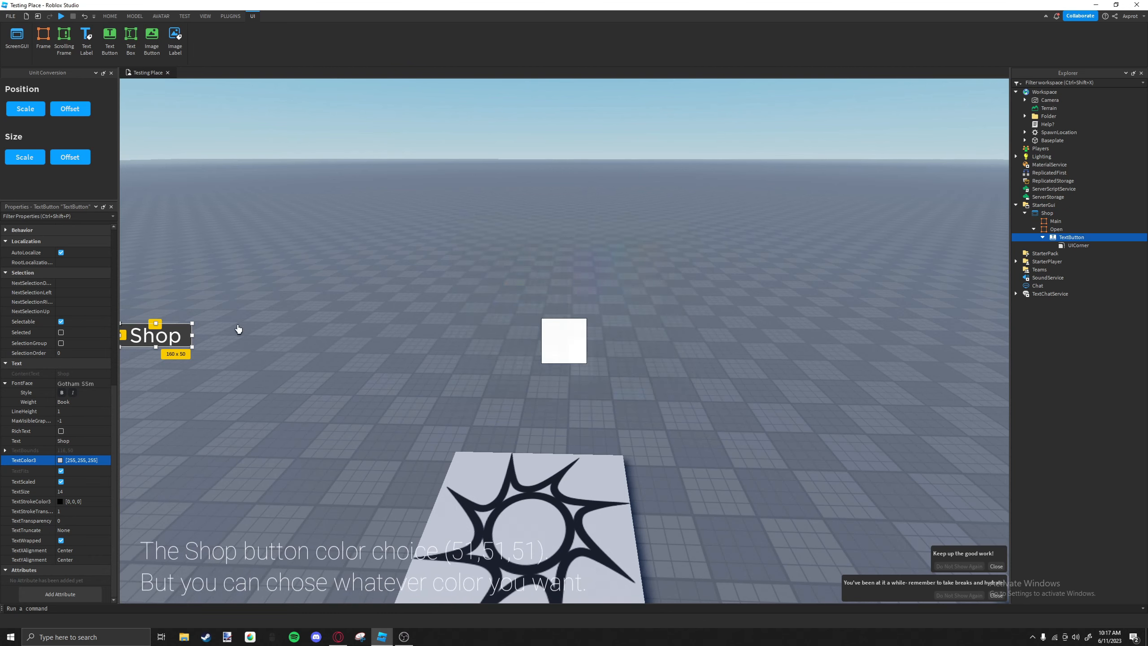
# Set the Shop button's background color to 51, 51, 51.
pyautogui.scroll(8, 59, 407)
pyautogui.click(74, 340)
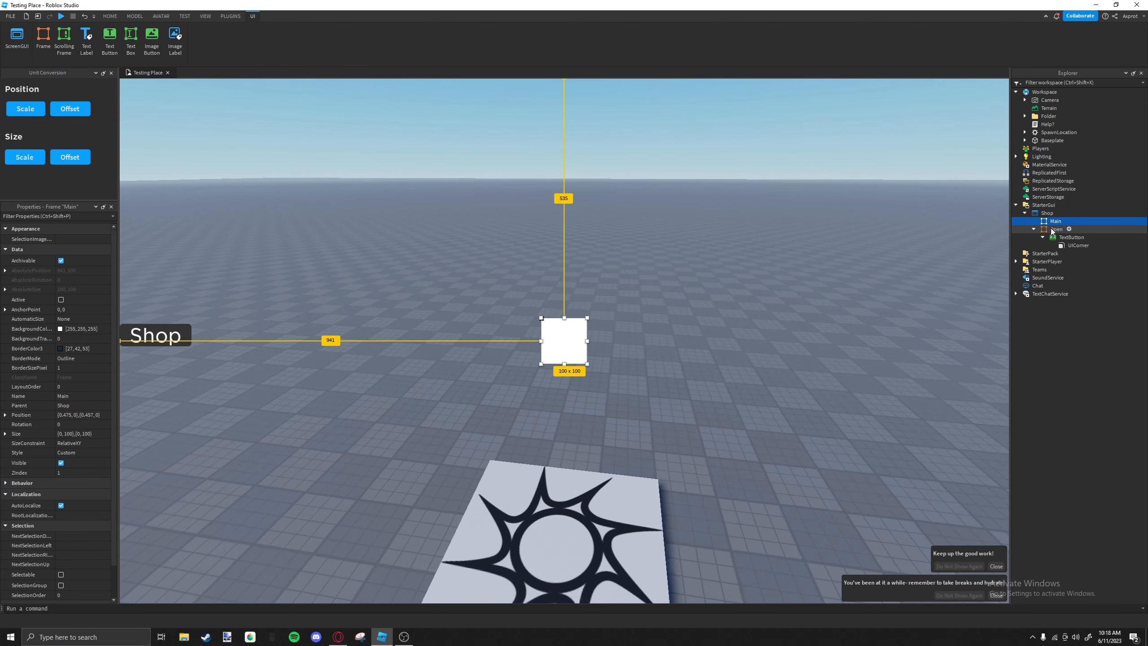
# Add a LocalScript inside the Shop TextButton and delete its default code.
pyautogui.click(1089, 238)
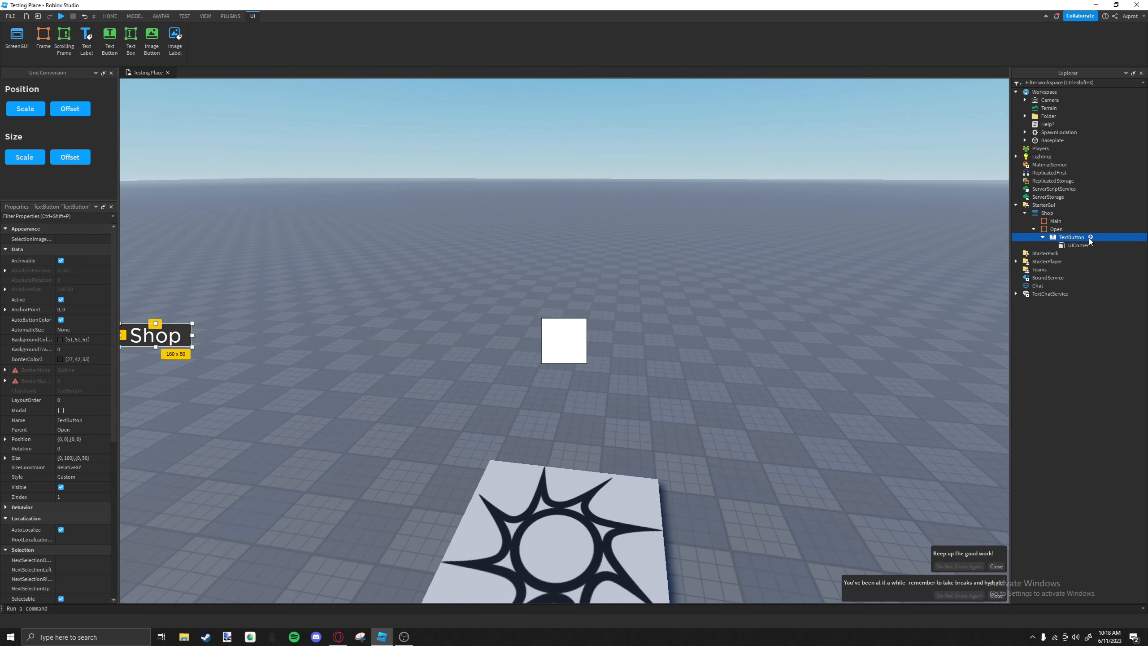
pyautogui.click(1056, 271)
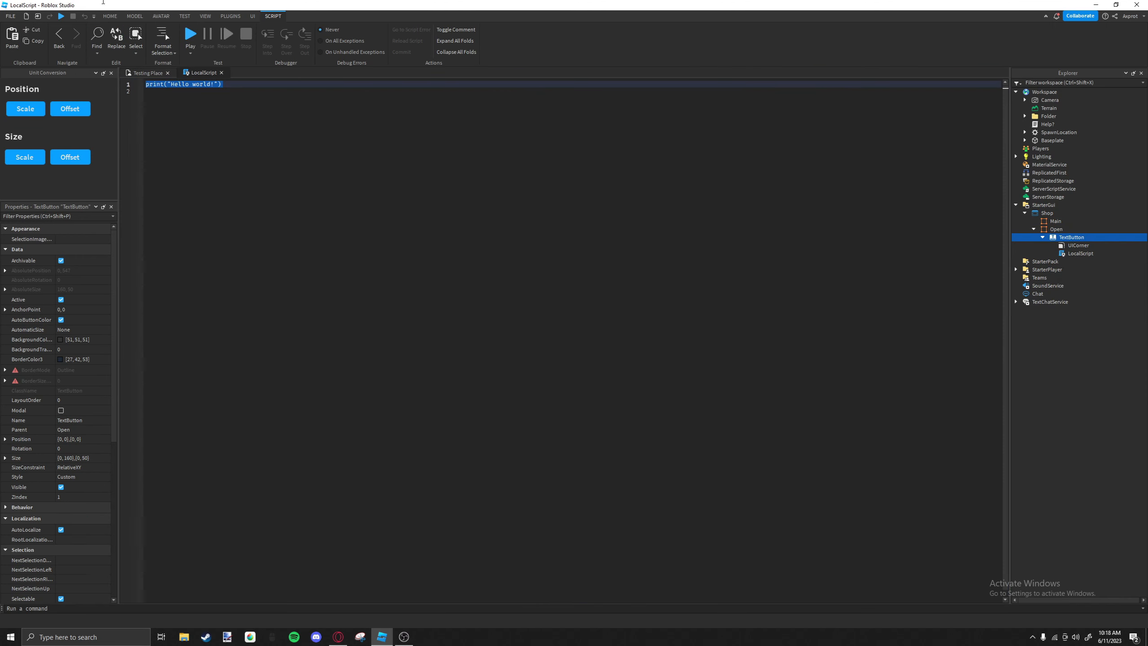
pyautogui.press('BackSpace')
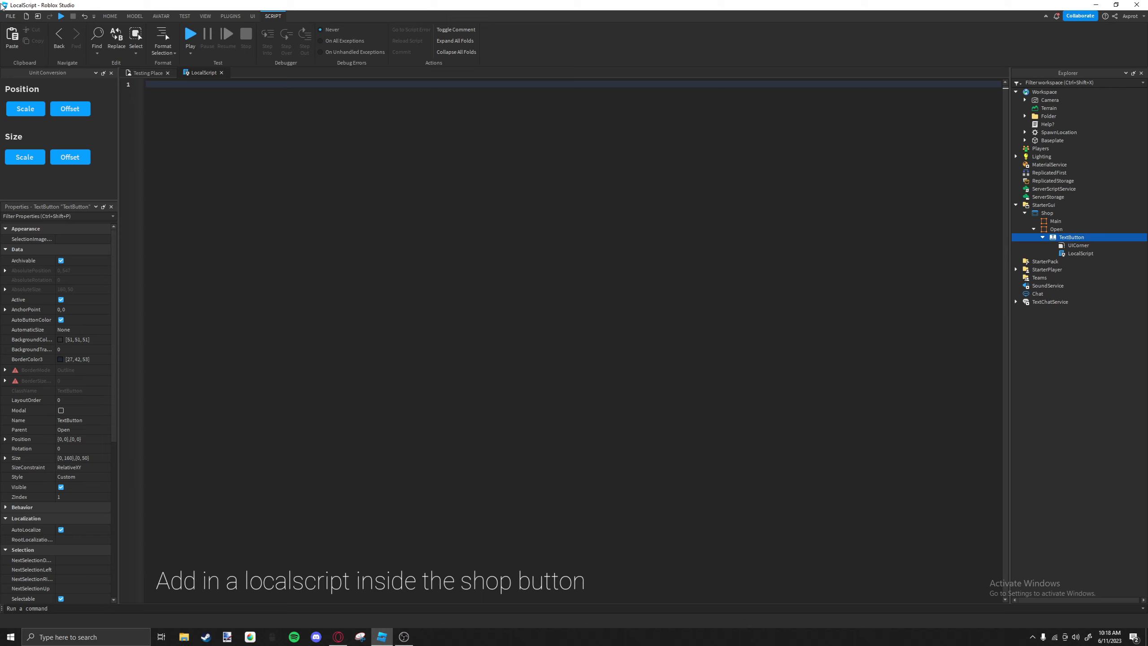
# Declare local Button = script.Parent and local Main = script.Parent.Parent.Parent.Main at the start of the script.
pyautogui.write('local ')
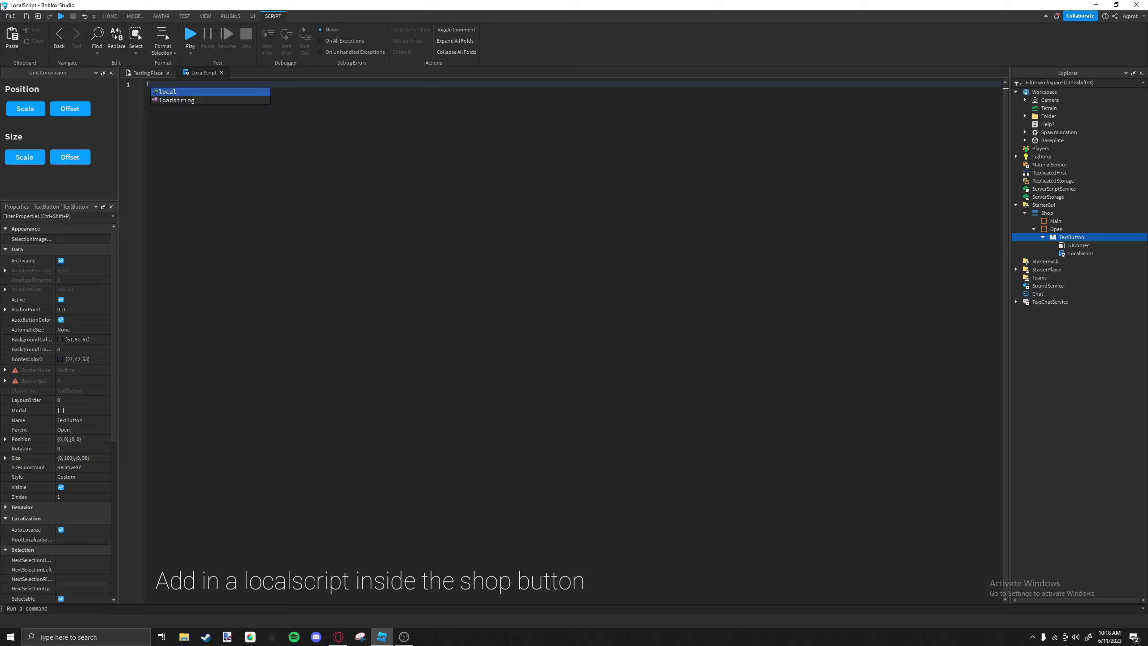
pyautogui.write('= script')
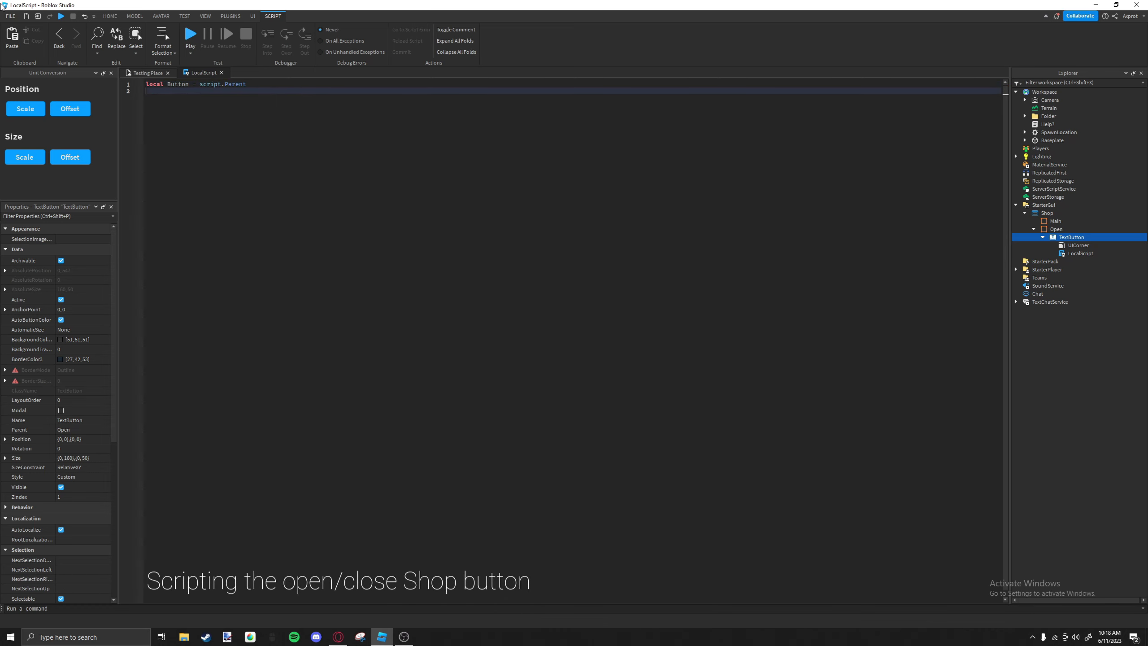
pyautogui.write('local Main = script.Parent')
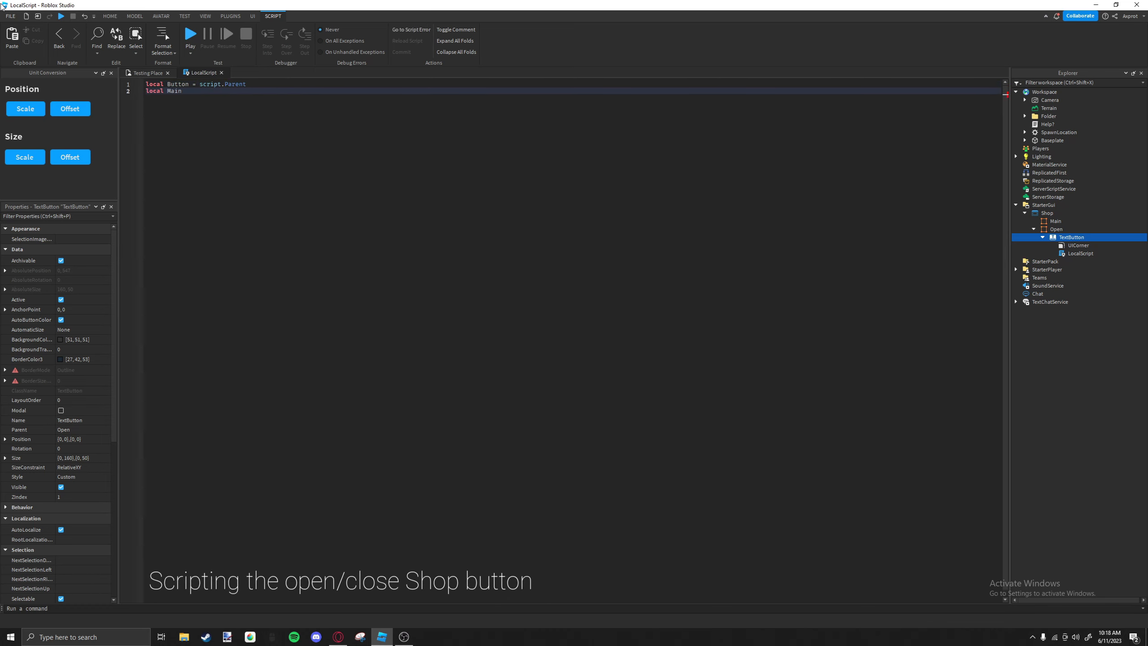
pyautogui.write('.Parent.Parent.ma')
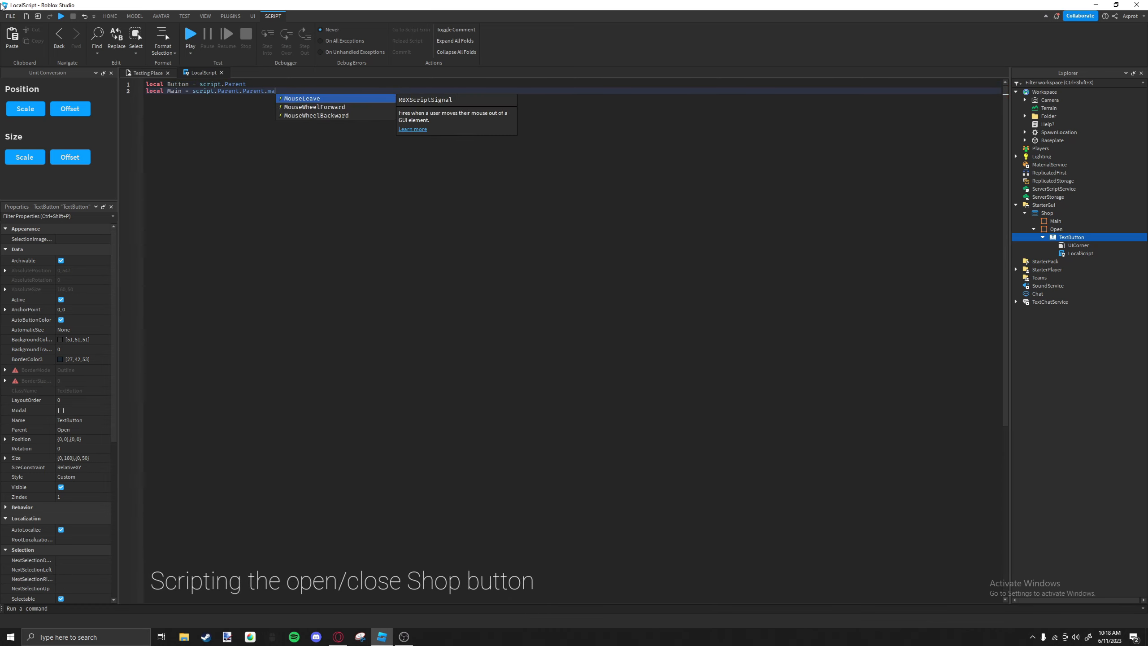
pyautogui.press('Tab')
pyautogui.press('Return')
pyautogui.press('Return')
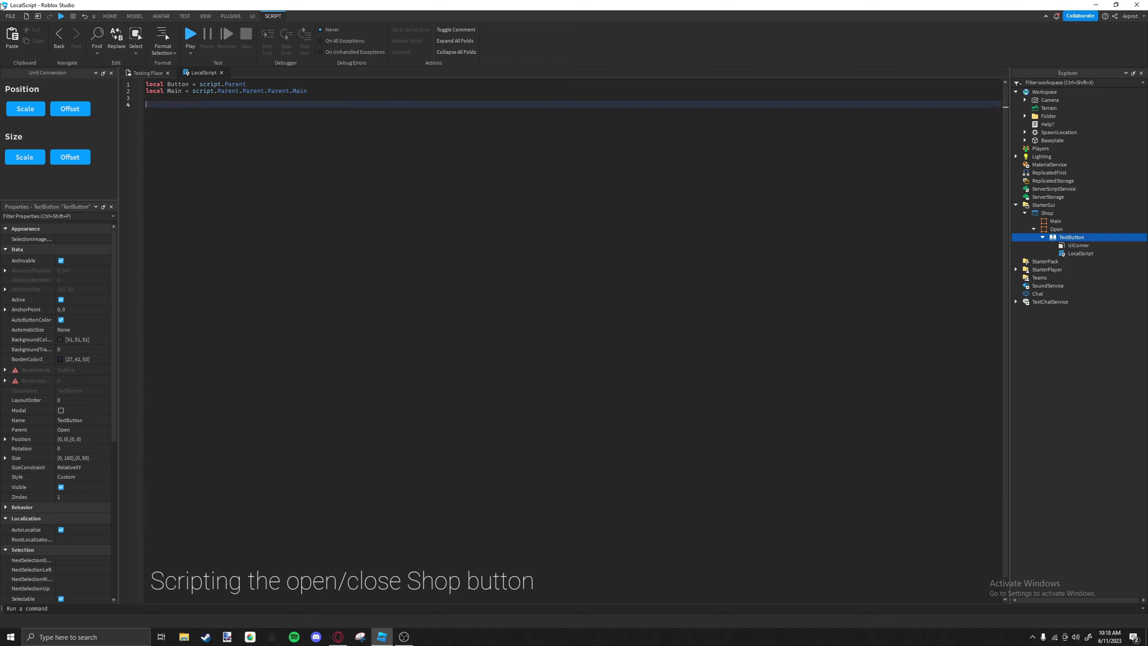
# Write an if/else block that sets Main.Visible to true when Main.Visible == false, and to false otherwise.
pyautogui.write('if Main')
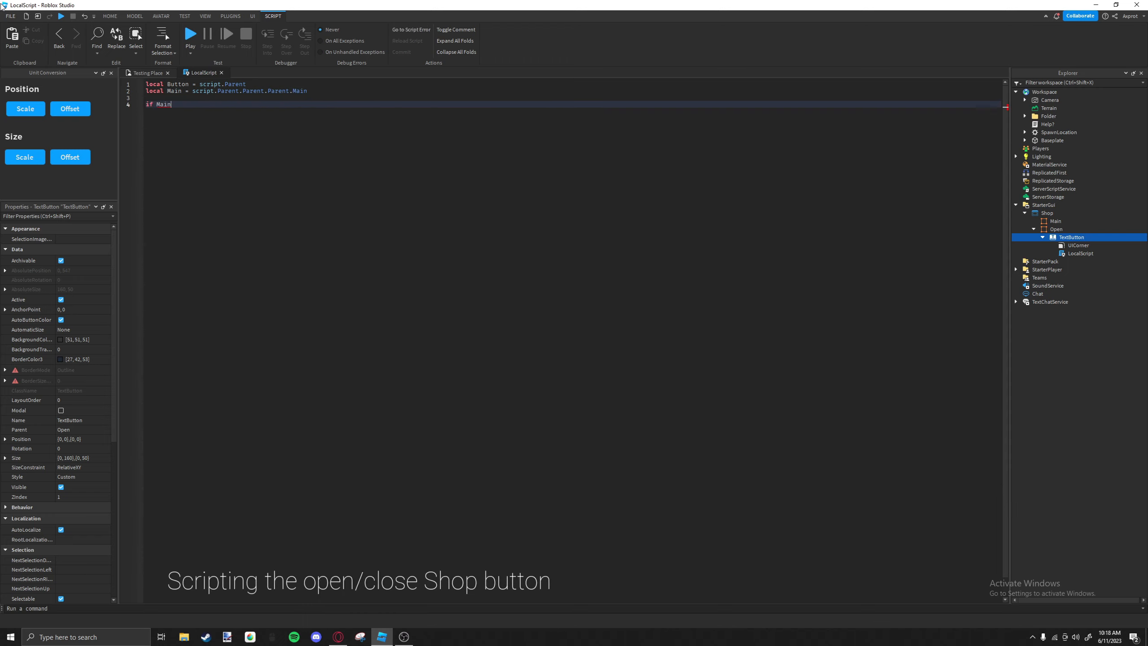
pyautogui.write('.Visible == false then')
pyautogui.press('Return')
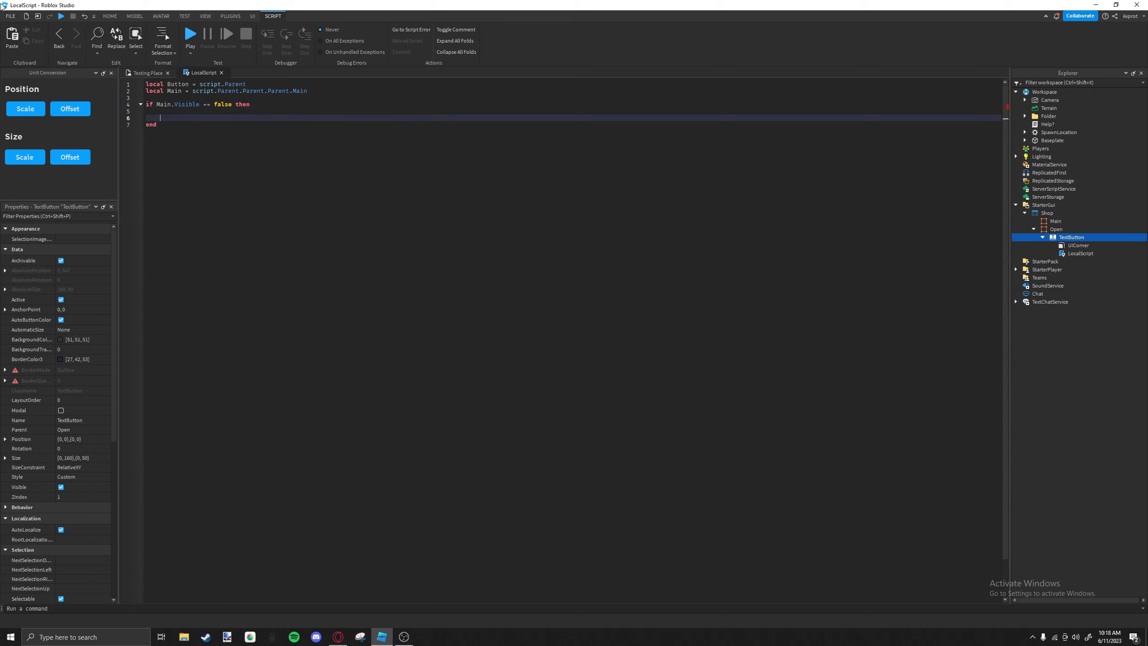
pyautogui.press('BackSpace')
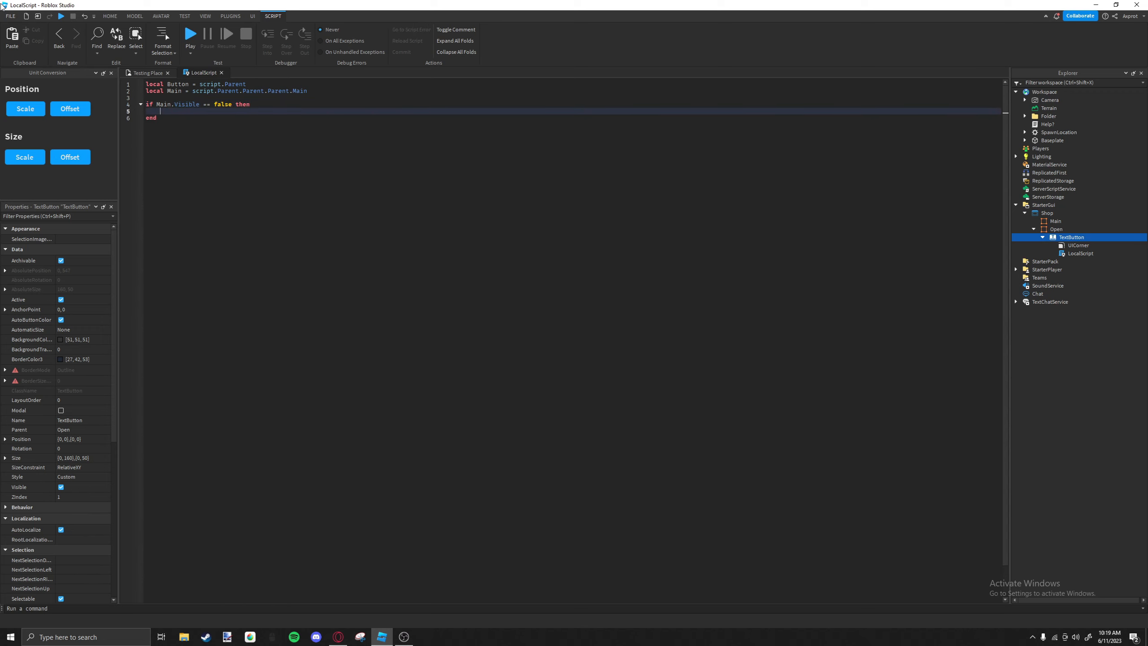
pyautogui.write('Main.Visible = true')
pyautogui.press('Return')
pyautogui.write('else')
pyautogui.press('Return')
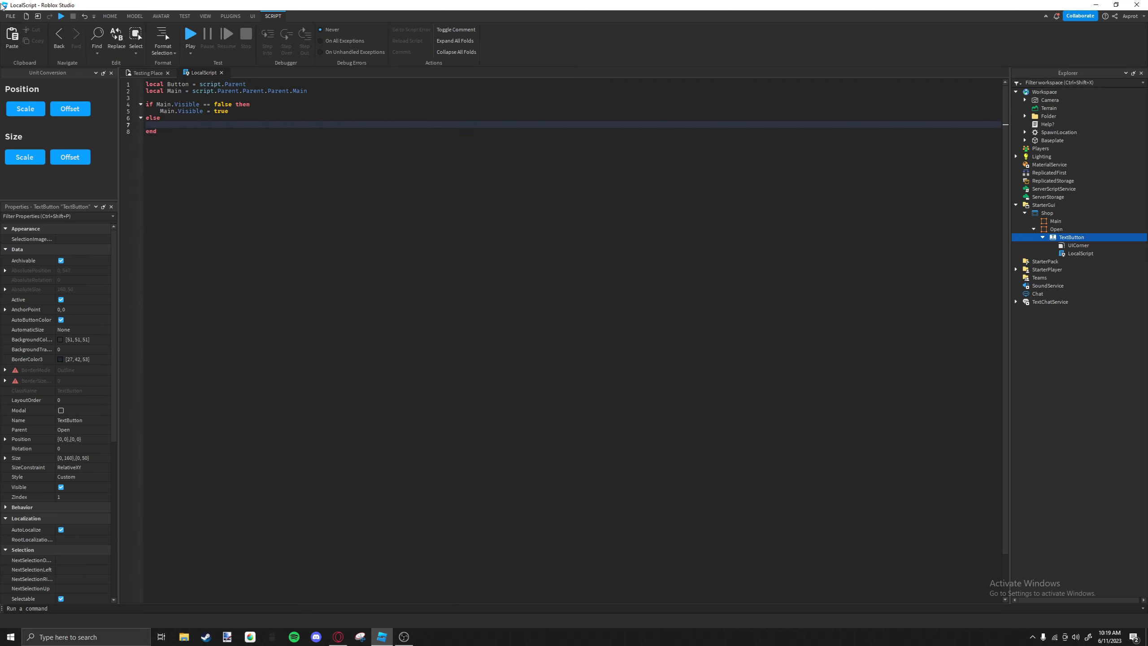
pyautogui.write('Main.Visible = false')
# Add a Button.MouseButton1Click:Connect(function() handler between the variable declarations and the if block.
pyautogui.click(206, 98)
pyautogui.press('Return')
pyautogui.press('Return')
pyautogui.press('Up')
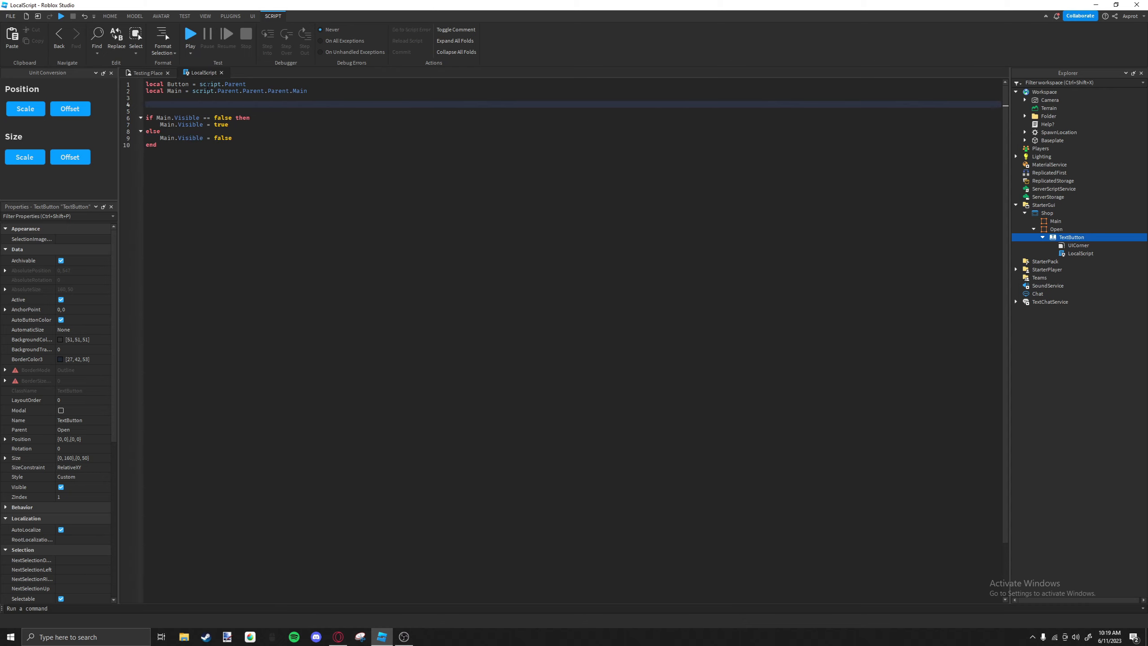
pyautogui.write('Button.mouseButton1Click:Connect(')
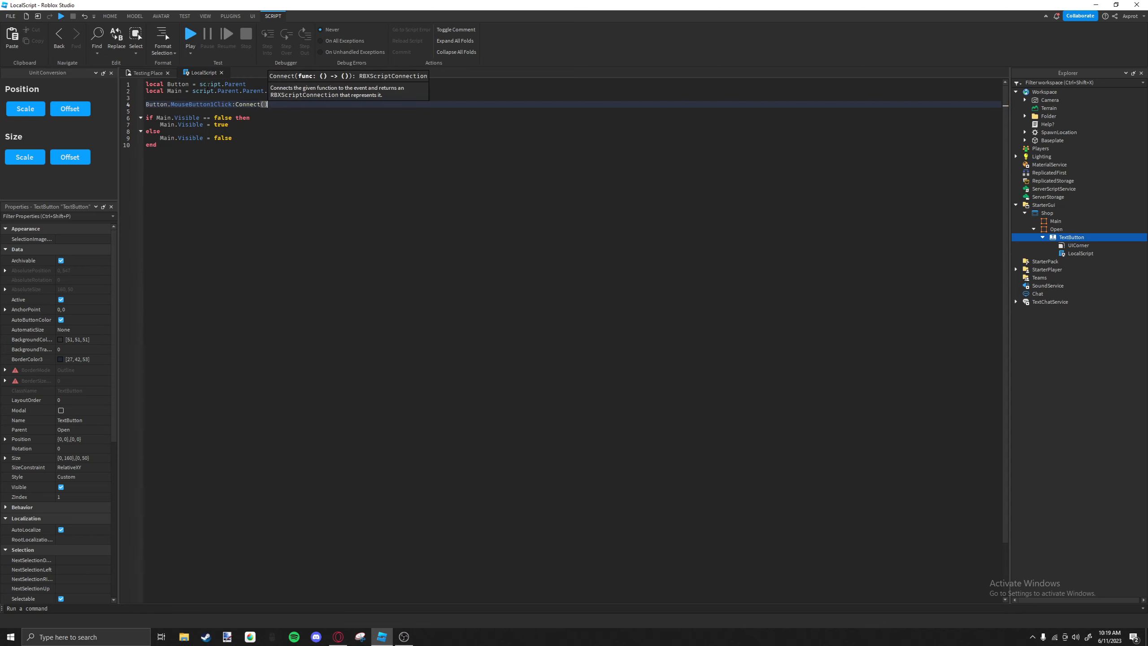
pyautogui.write('function()')
pyautogui.press('Return')
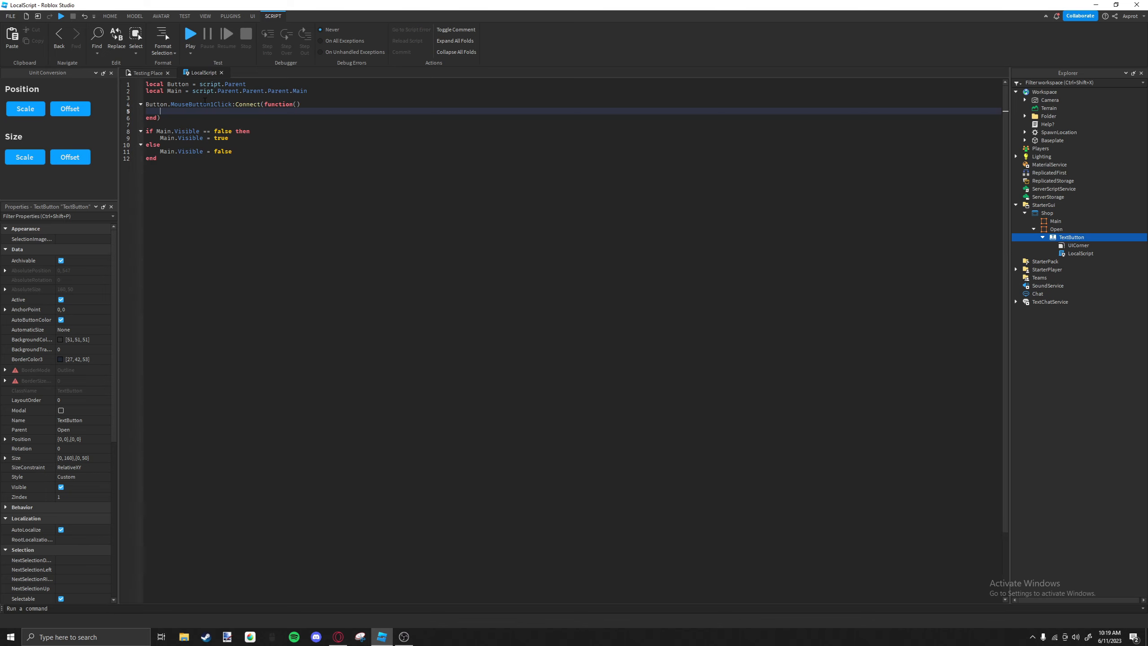
# Move the whole if/else block into the body of the MouseButton1Click function.
pyautogui.moveTo(206, 163); pyautogui.dragTo(115, 130)
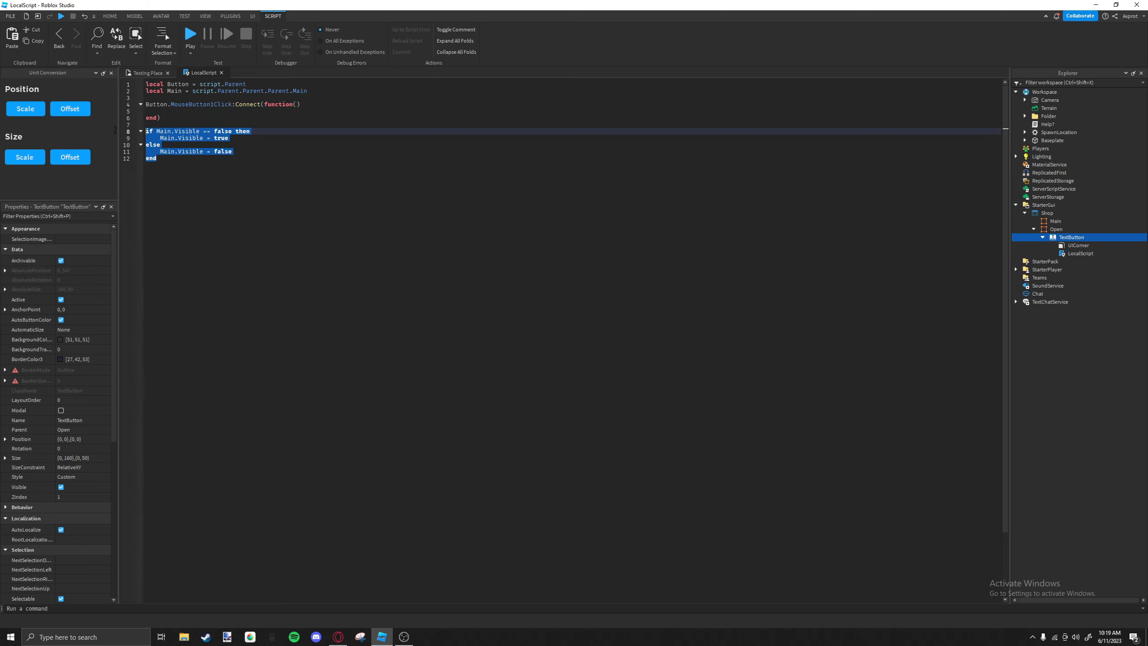
pyautogui.hotkey('ctrl', 'x')
pyautogui.press('BackSpace')
pyautogui.press('Up')
pyautogui.press('Up')
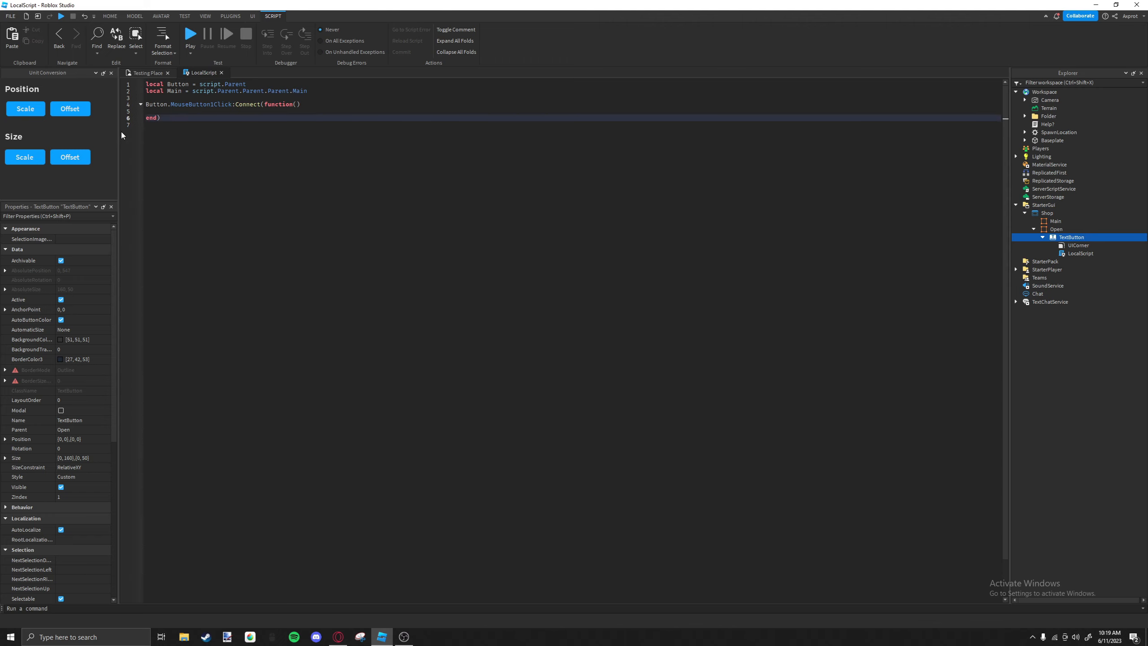
pyautogui.hotkey('ctrl', 'v')
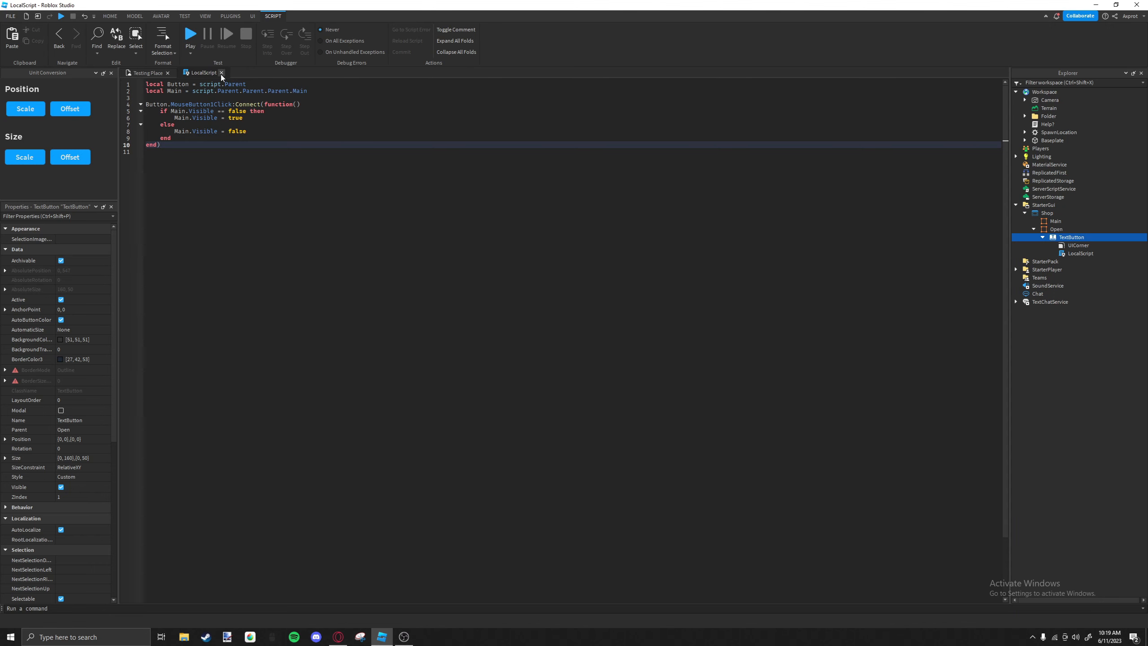
# Close the LocalScript and run a short playtest to check the shop GUI.
pyautogui.click(221, 73)
pyautogui.press('F5')
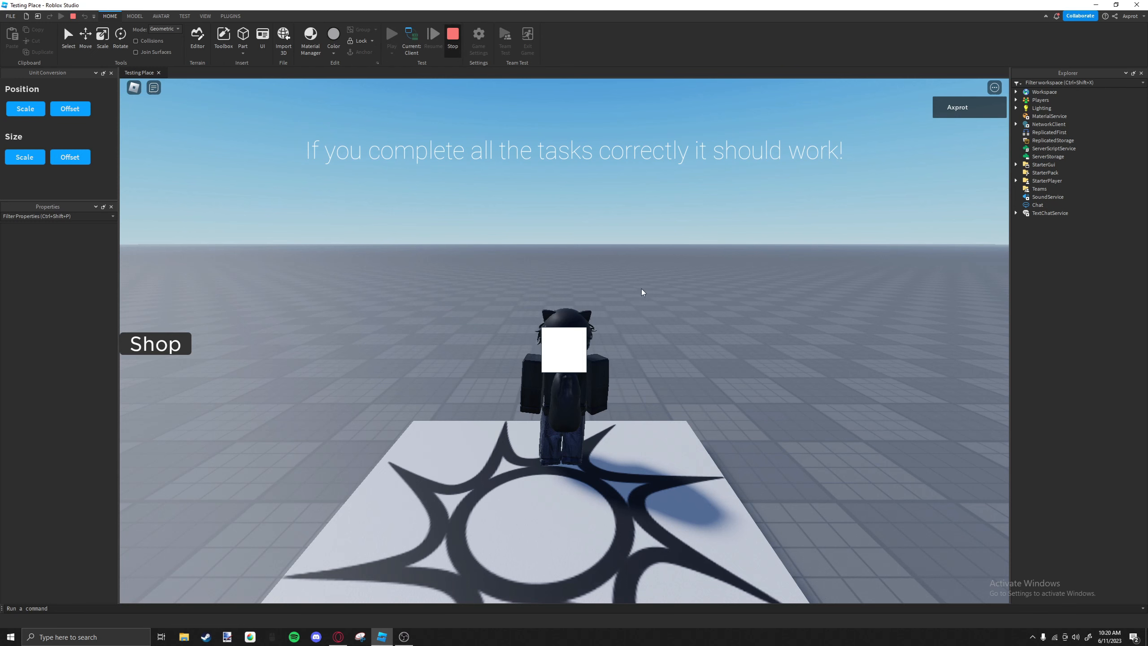
pyautogui.hotkey('shift', 'F5')
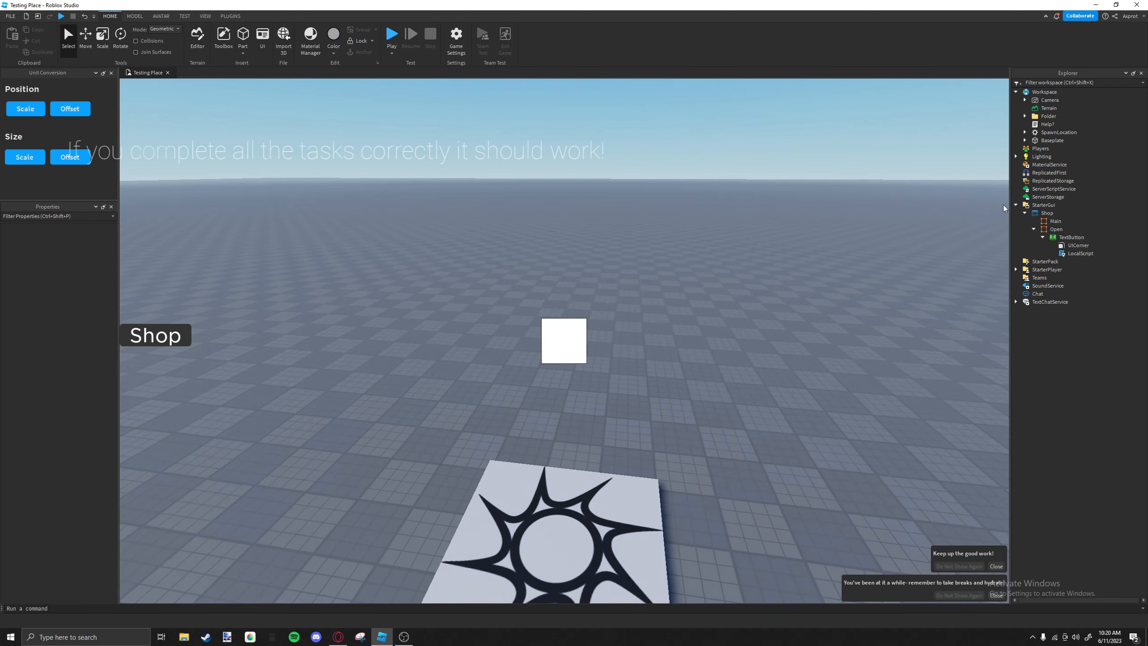
# Enlarge the Main frame to about 454 x 230 pixels around the middle of the viewport.
pyautogui.click(1035, 229)
pyautogui.click(1034, 228)
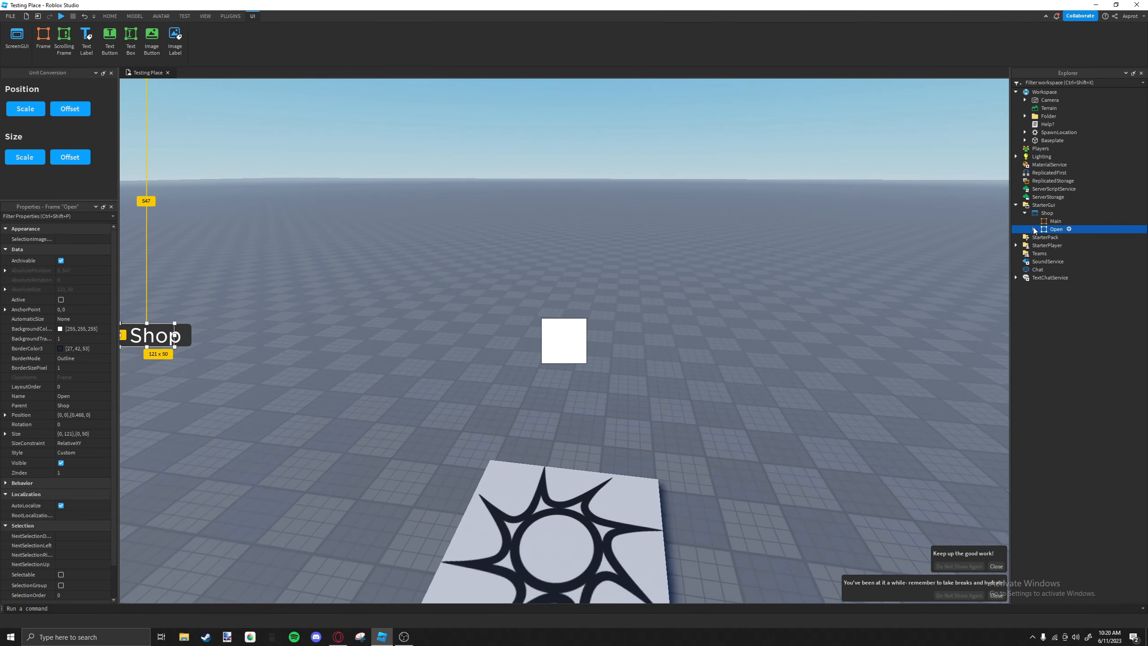
pyautogui.click(1057, 220)
pyautogui.click(1071, 220)
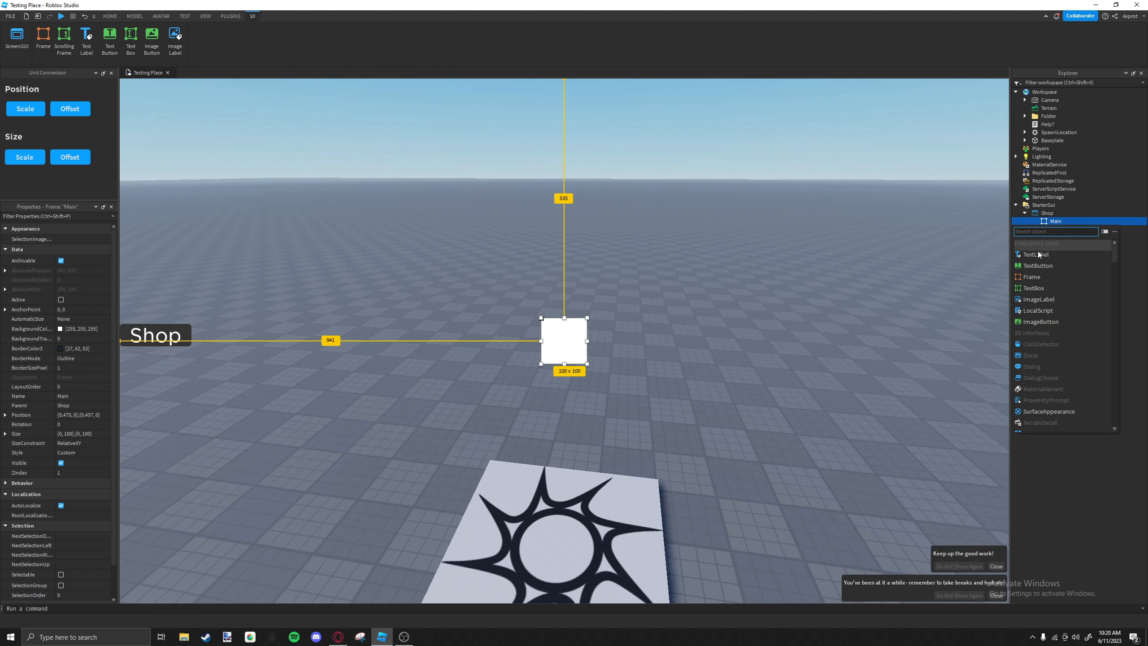
pyautogui.moveTo(640, 302); pyautogui.dragTo(643, 302, button='right')
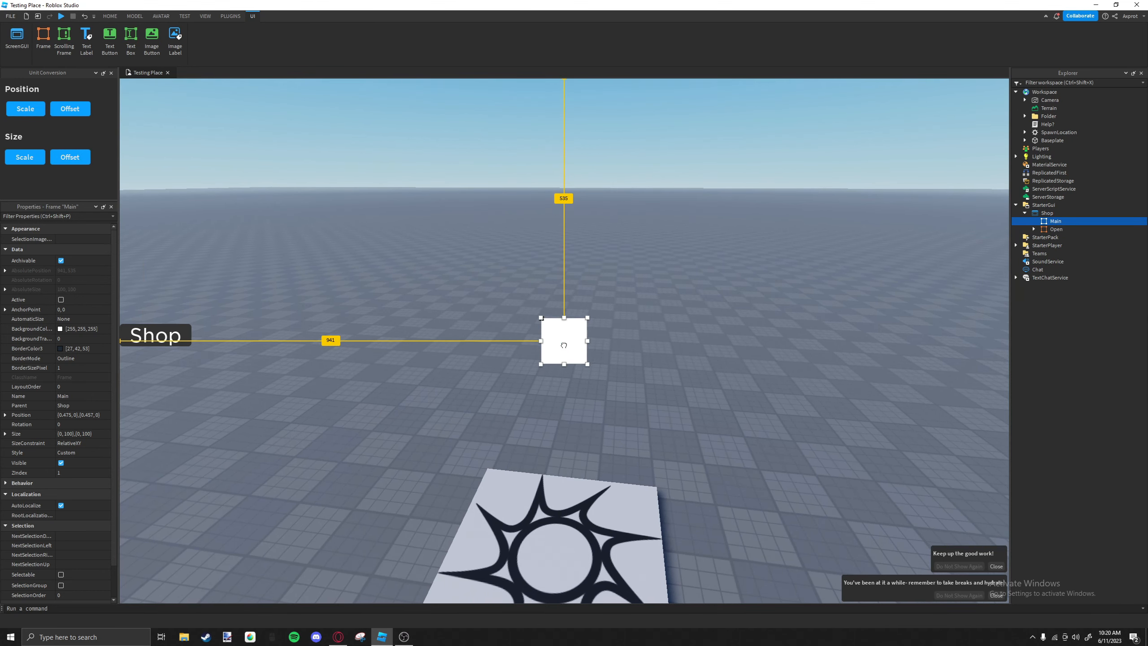
pyautogui.moveTo(589, 362); pyautogui.dragTo(666, 406)
pyautogui.moveTo(565, 323); pyautogui.dragTo(564, 312)
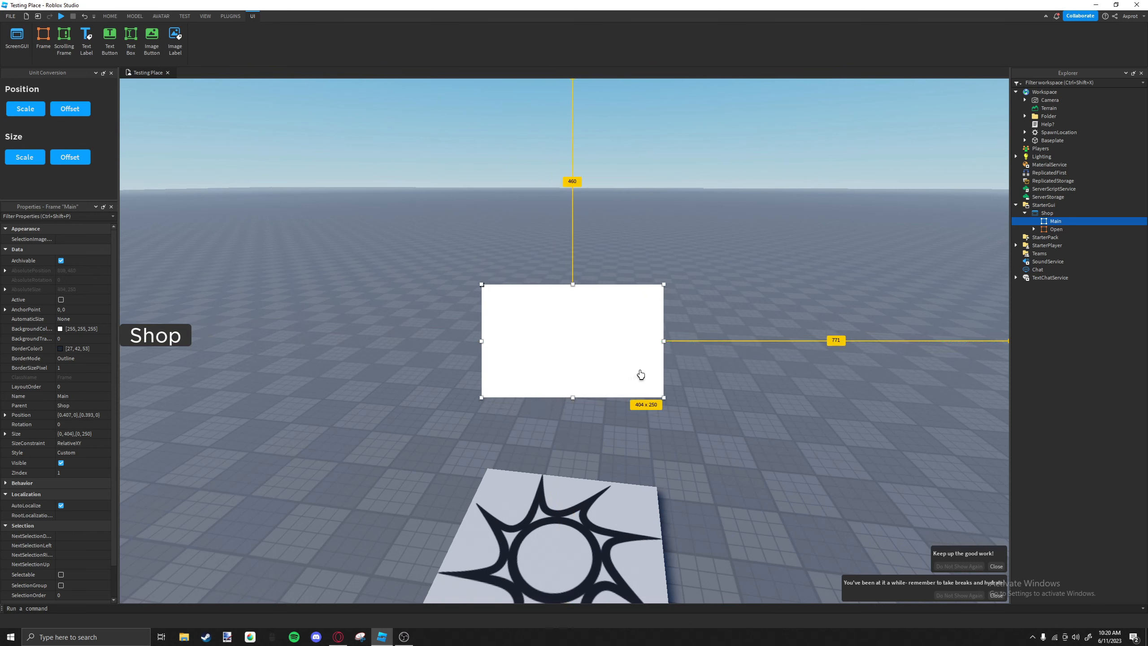
pyautogui.moveTo(479, 346); pyautogui.dragTo(458, 346)
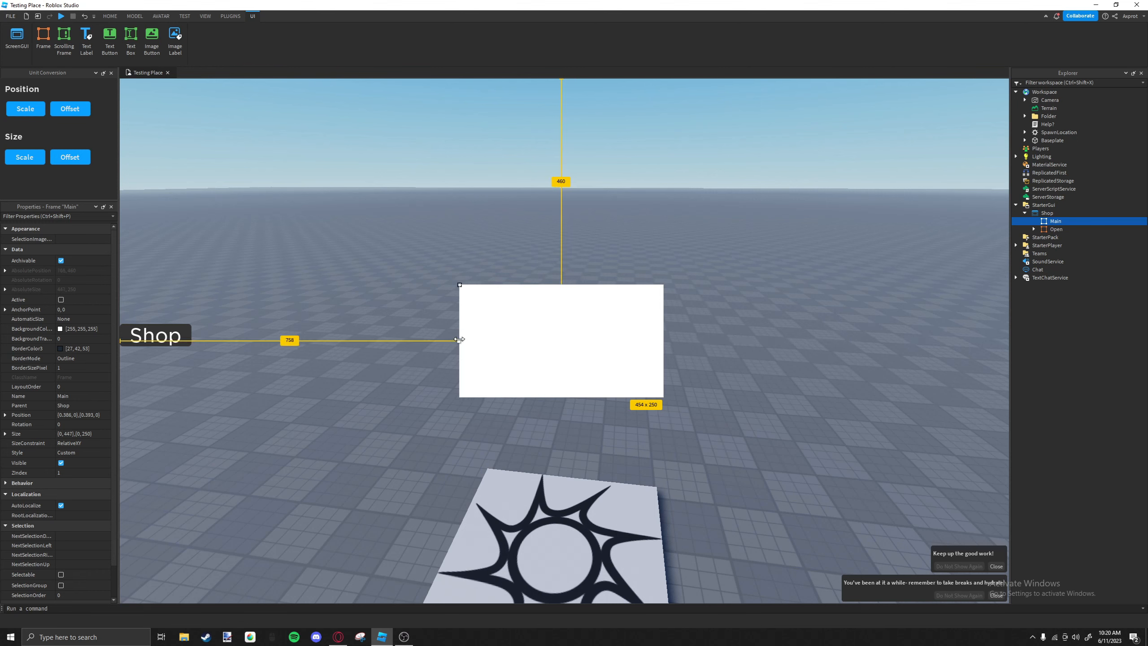
pyautogui.moveTo(559, 356); pyautogui.dragTo(562, 356)
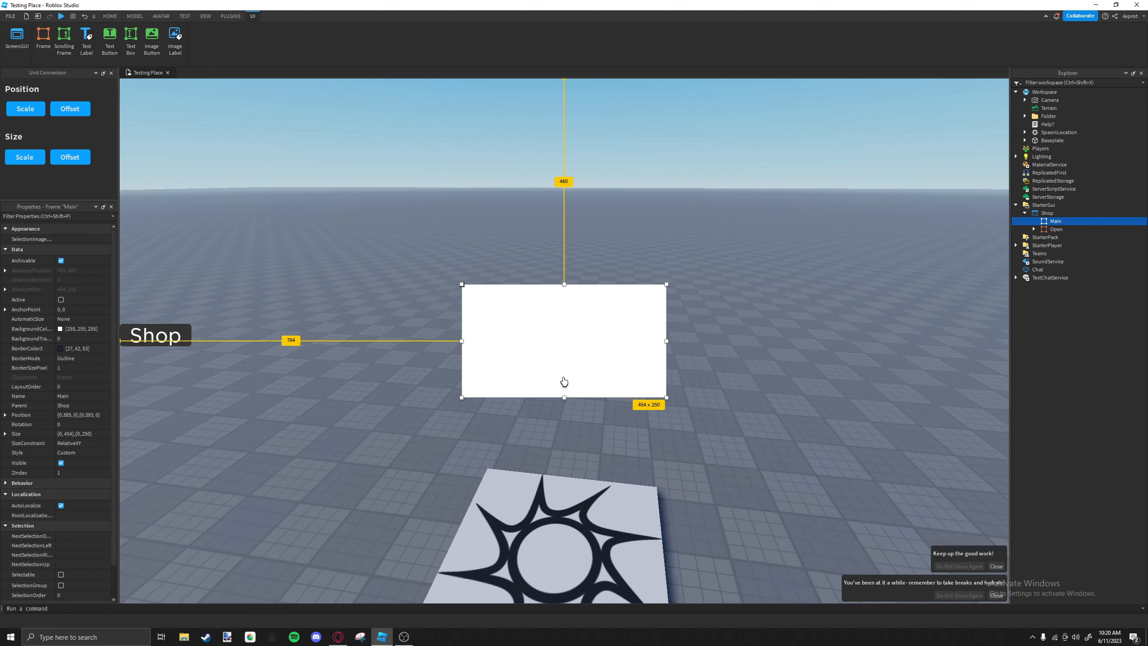
pyautogui.moveTo(565, 398)
pyautogui.mouseDown()
pyautogui.moveTo(562, 353)
pyautogui.moveTo(556, 388)
pyautogui.mouseUp()
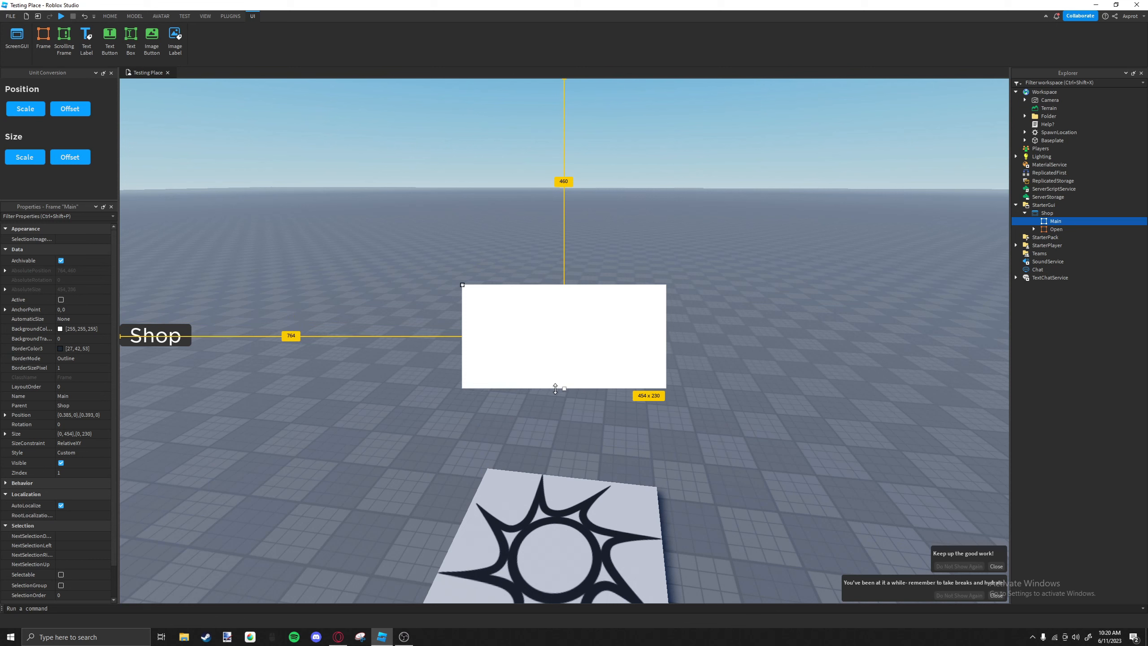
# Set the Main frame's background color to 47, 47, 47.
pyautogui.scroll(-2, 68, 296)
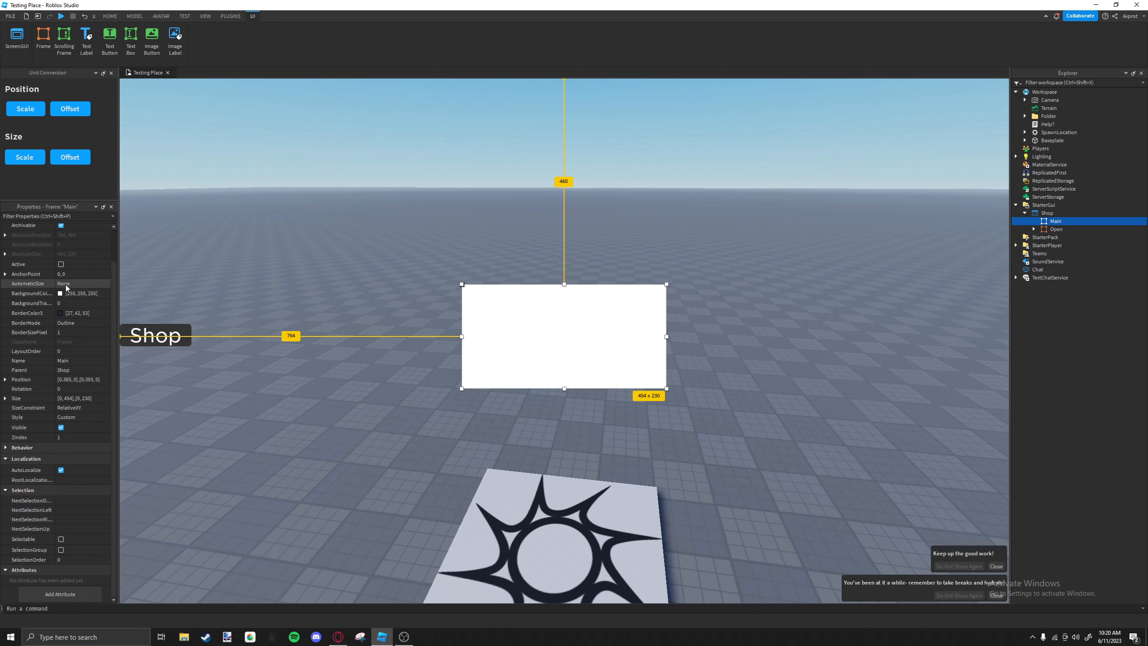
pyautogui.doubleClick(76, 299)
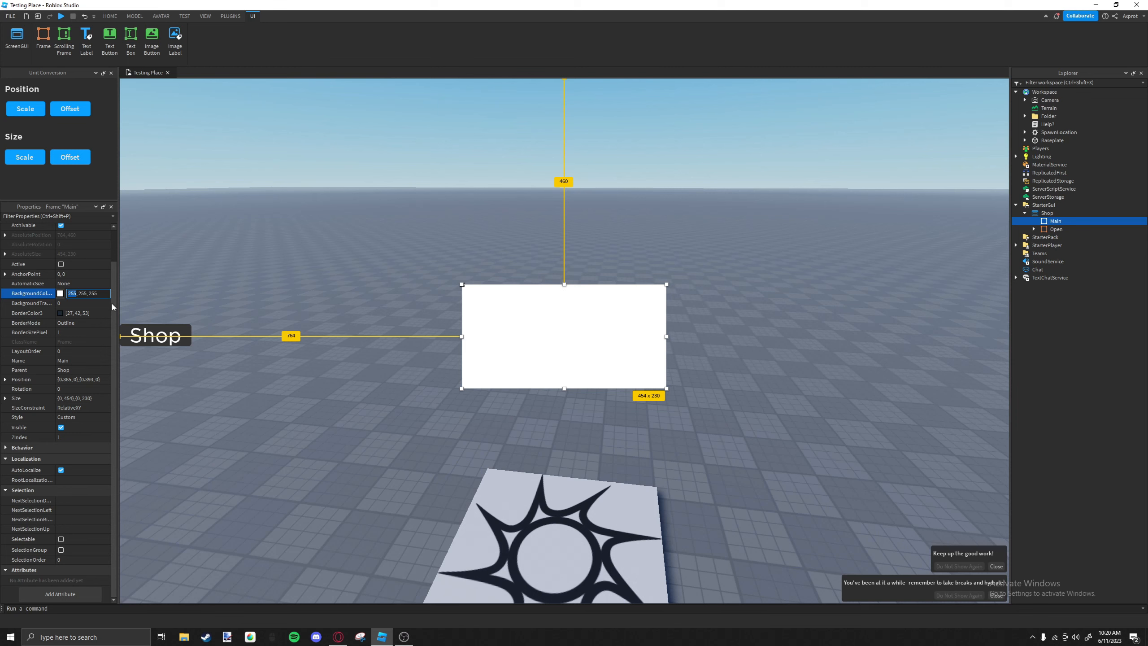
pyautogui.write('4')
pyautogui.press('BackSpace')
pyautogui.write('47, 47')
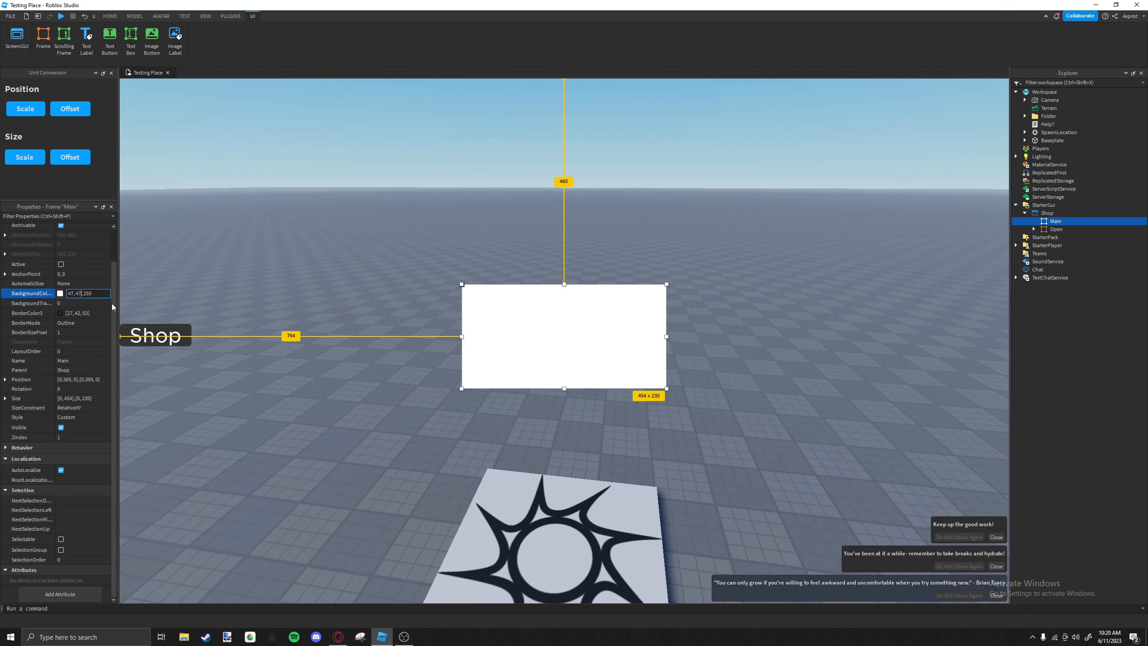
pyautogui.press('Right')
pyautogui.press('Right')
pyautogui.press('Right')
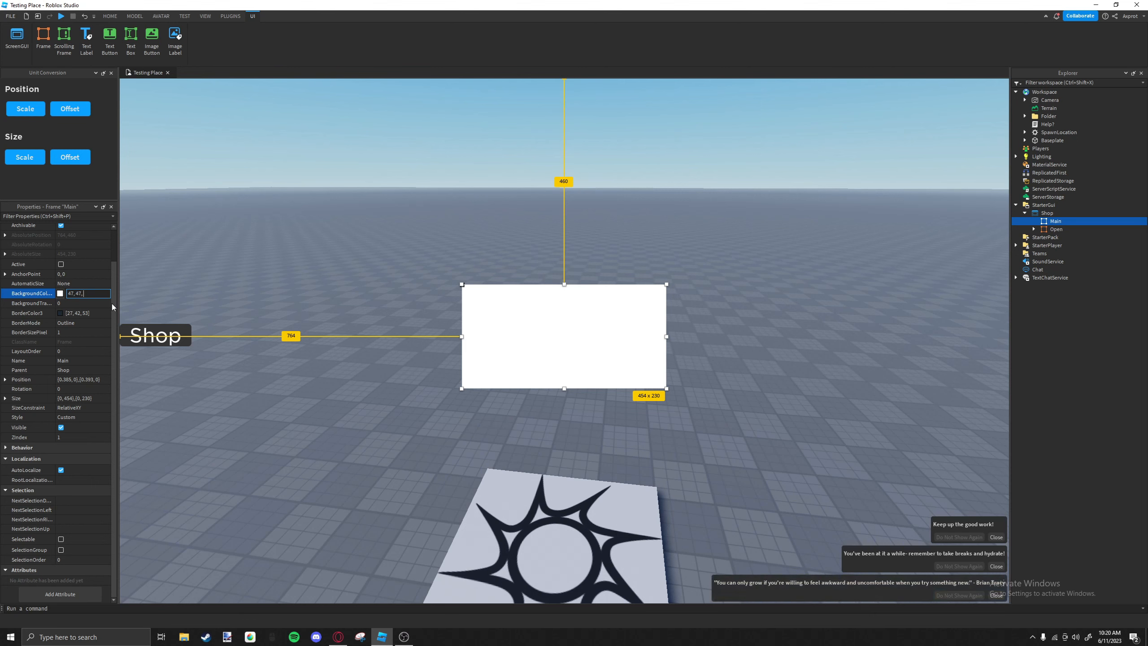
pyautogui.write('47')
pyautogui.press('Return')
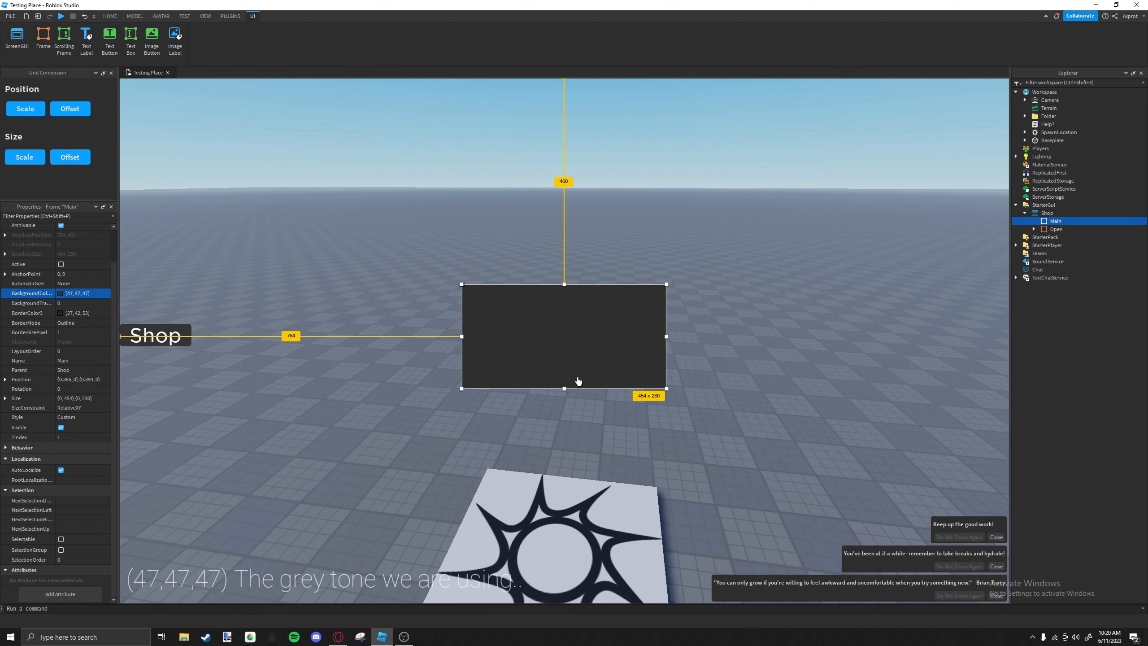
pyautogui.click(1067, 221)
pyautogui.click(1036, 275)
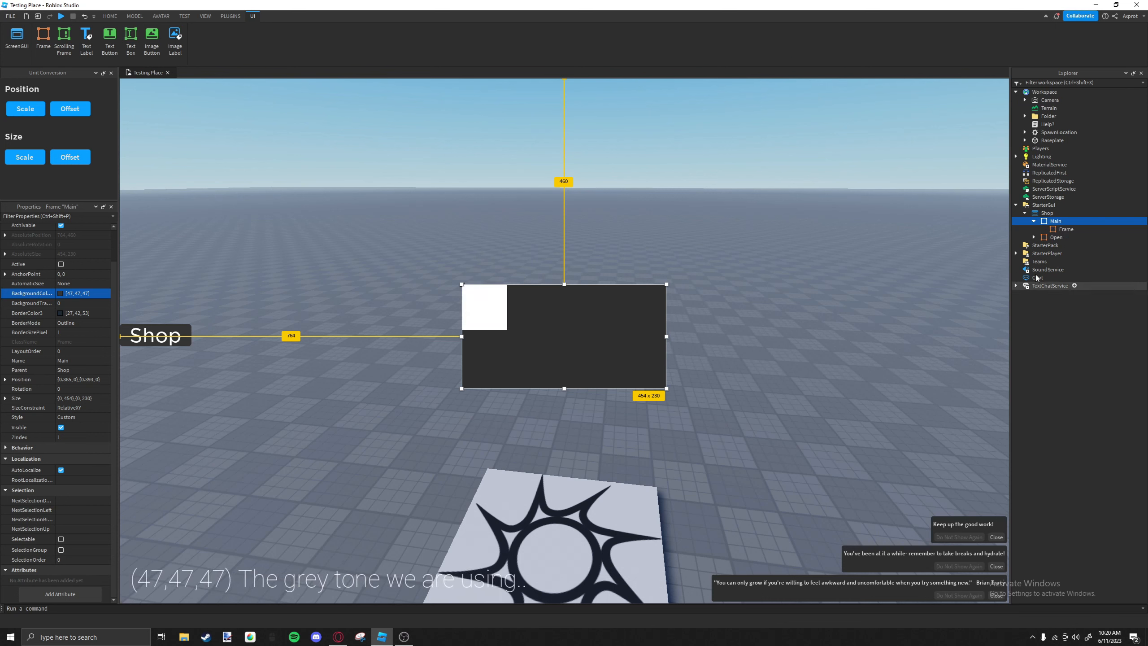
pyautogui.click(1066, 229)
pyautogui.moveTo(487, 320); pyautogui.dragTo(491, 327)
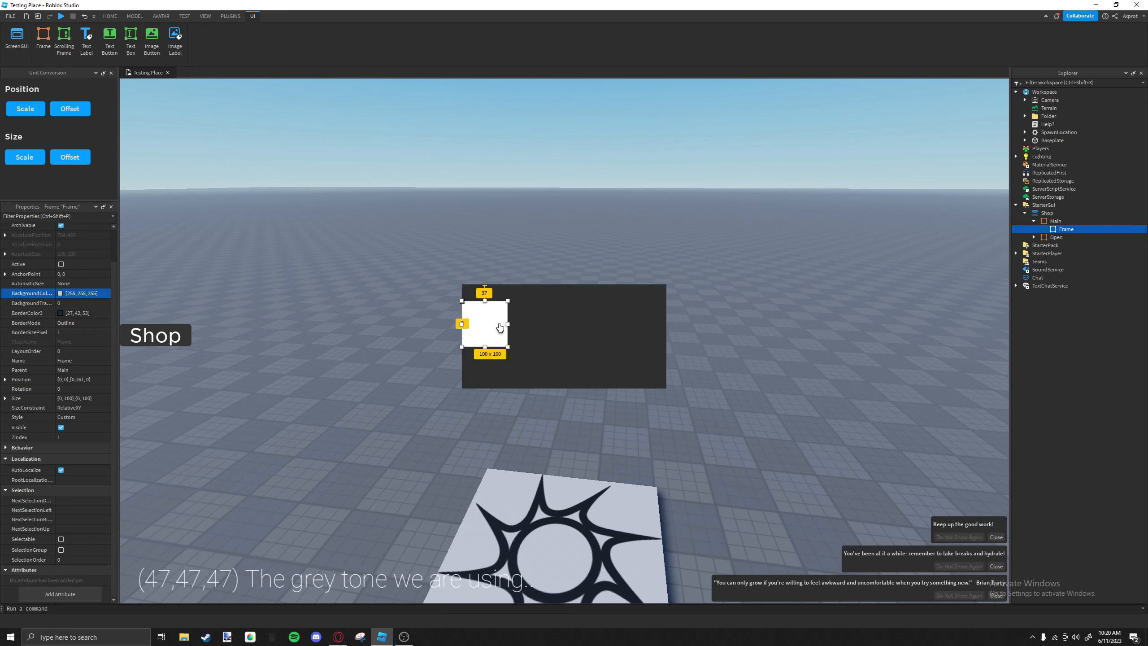
pyautogui.press('Delete')
# Replace the white child frame inside Main with a ScrollingFrame.
pyautogui.click(1063, 222)
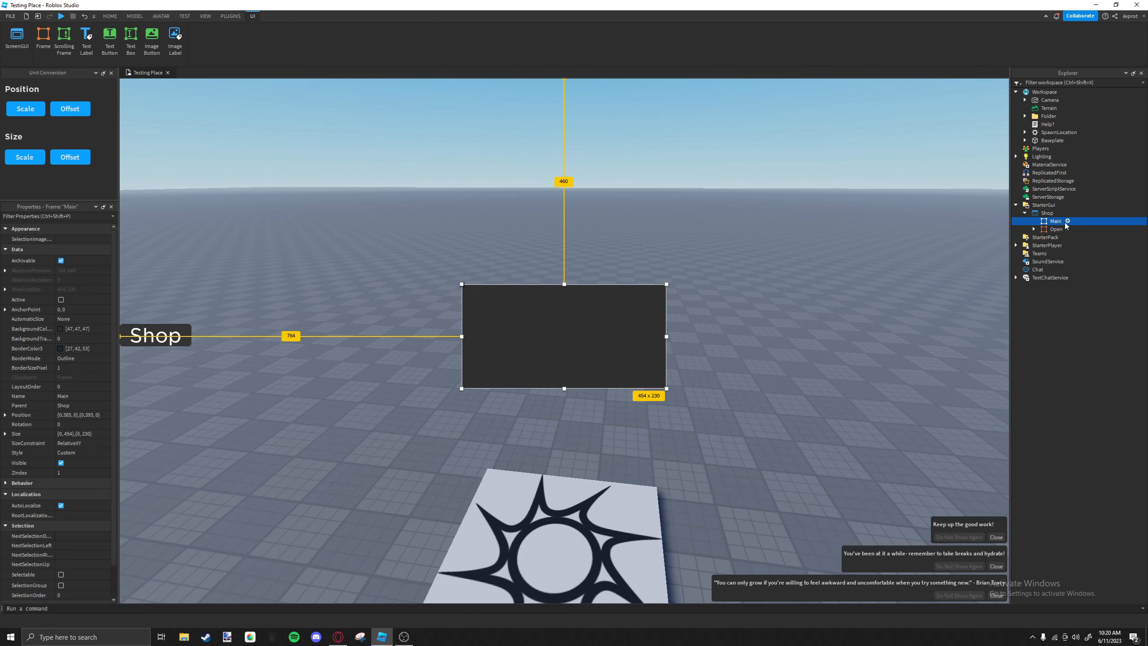
pyautogui.click(1068, 221)
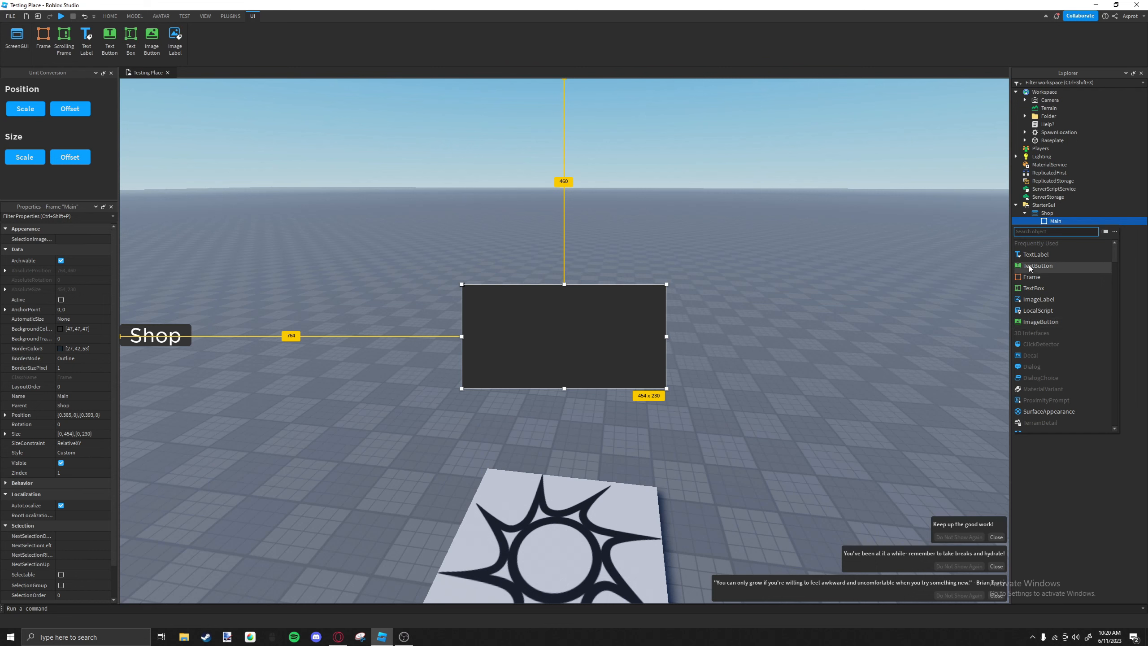
pyautogui.write('sc')
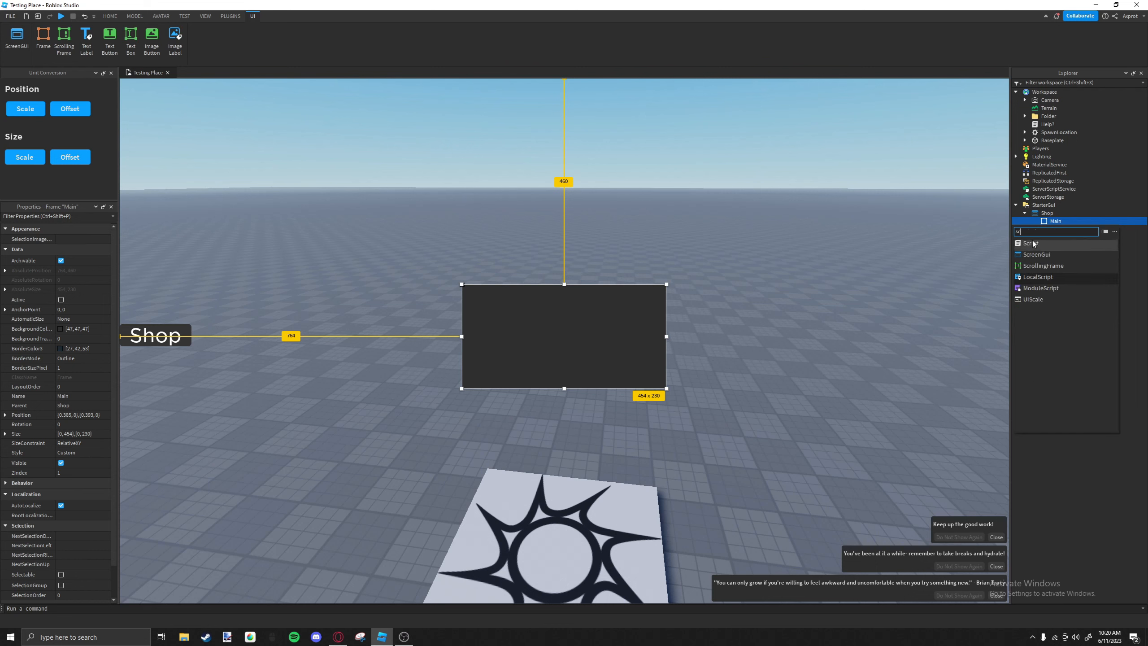
pyautogui.click(1038, 272)
# Position the ScrollingFrame below Main's header strip and resize it to span Main's width, about 454 x 232 pixels.
pyautogui.moveTo(485, 312); pyautogui.dragTo(667, 348)
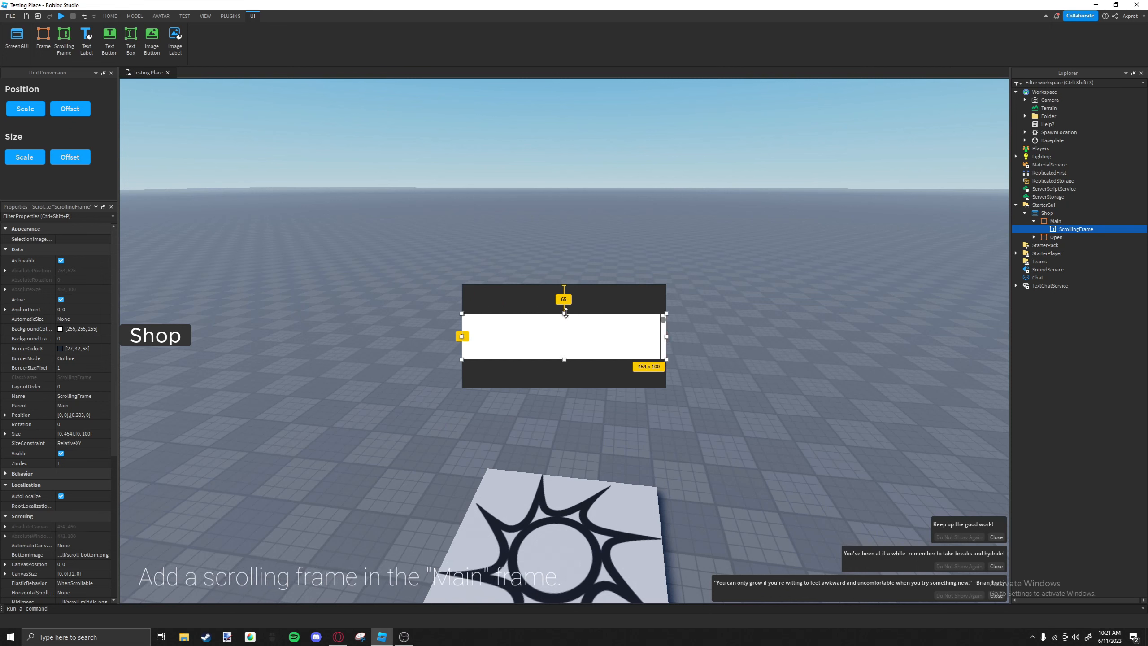
pyautogui.moveTo(564, 314); pyautogui.dragTo(565, 304)
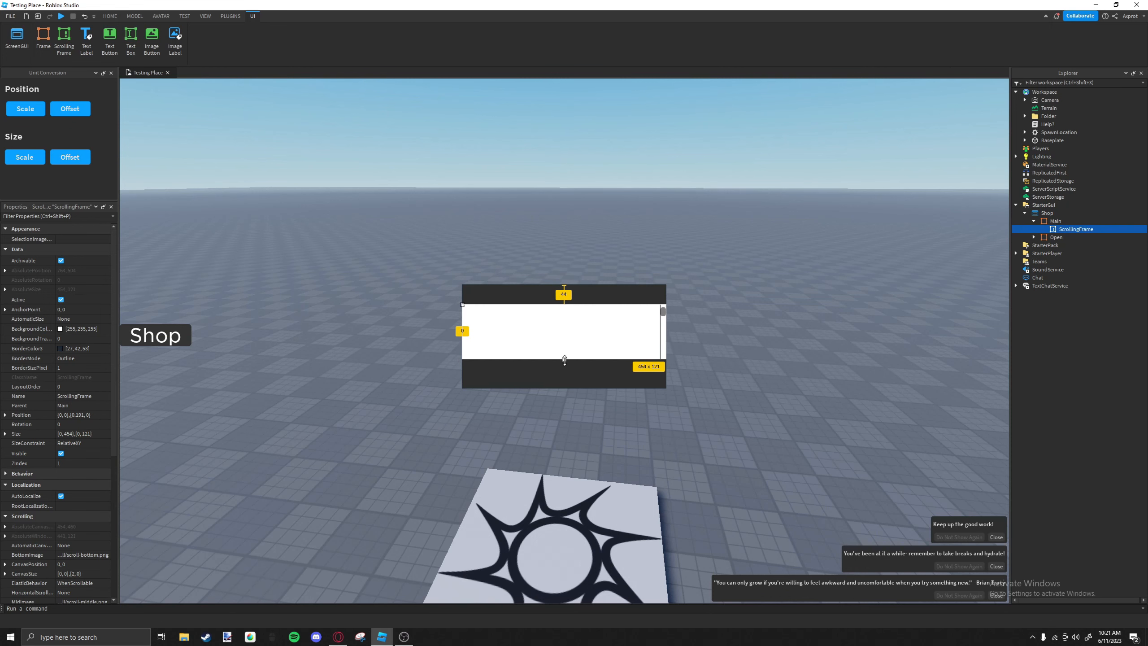
pyautogui.moveTo(565, 360); pyautogui.dragTo(556, 420)
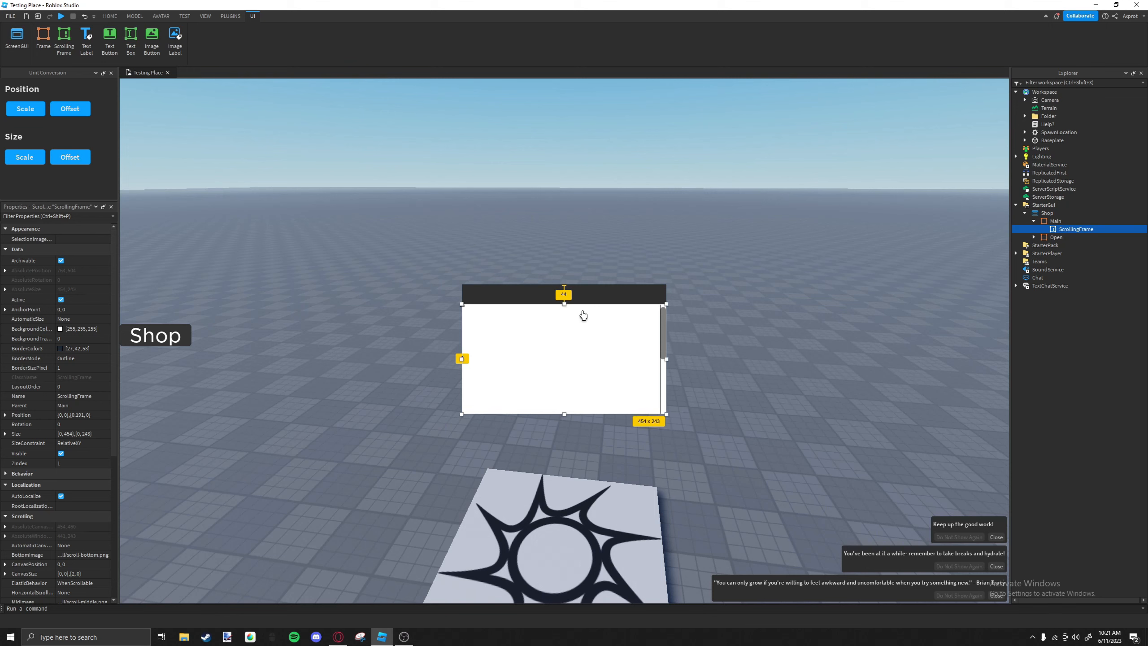
pyautogui.moveTo(565, 309); pyautogui.dragTo(565, 314)
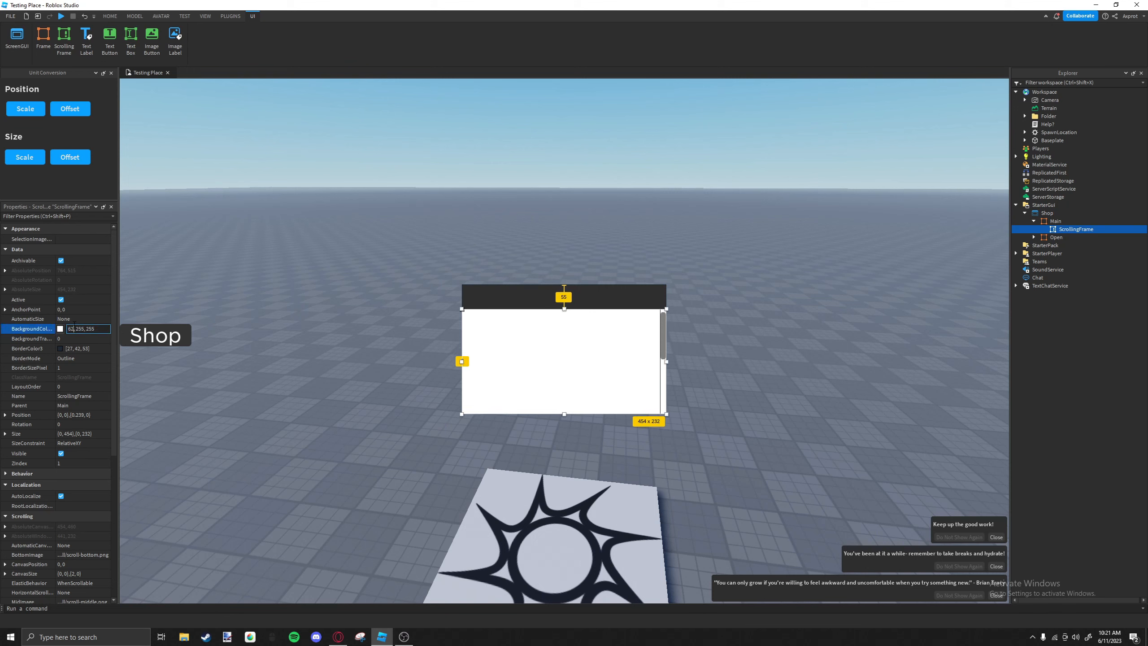
# Set the ScrollingFrame's background color to 62, 62, 62 and raise its upper edge for a height of about 236 pixels.
pyautogui.write('62,')
pyautogui.doubleClick(89, 331)
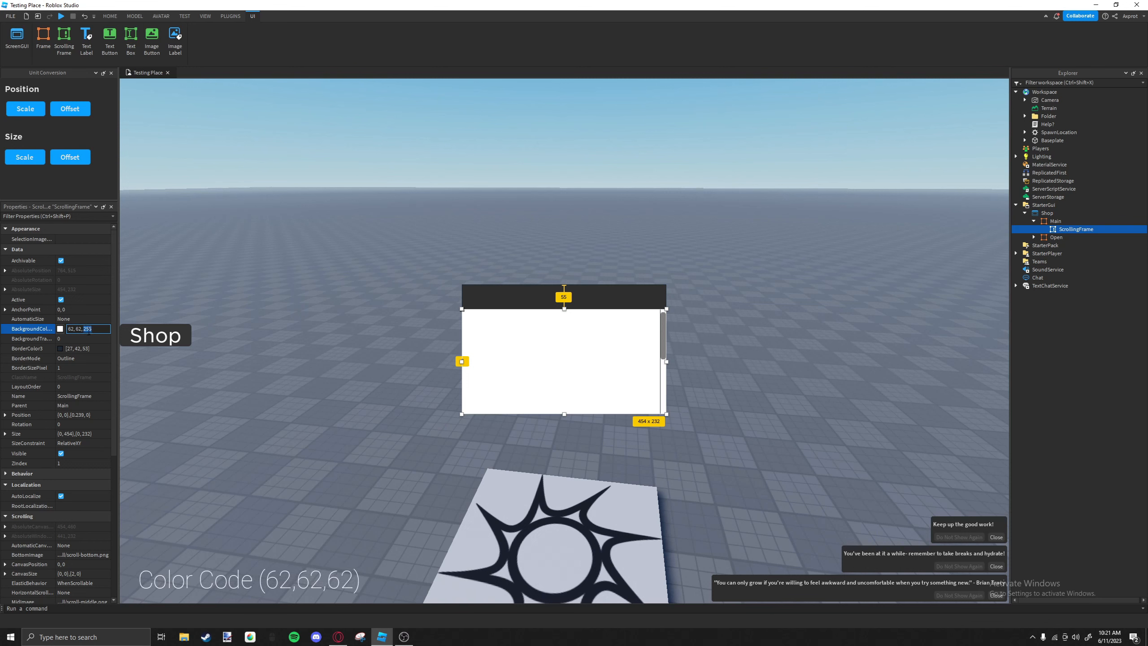
pyautogui.write('62')
pyautogui.press('Return')
pyautogui.moveTo(565, 314); pyautogui.dragTo(565, 311)
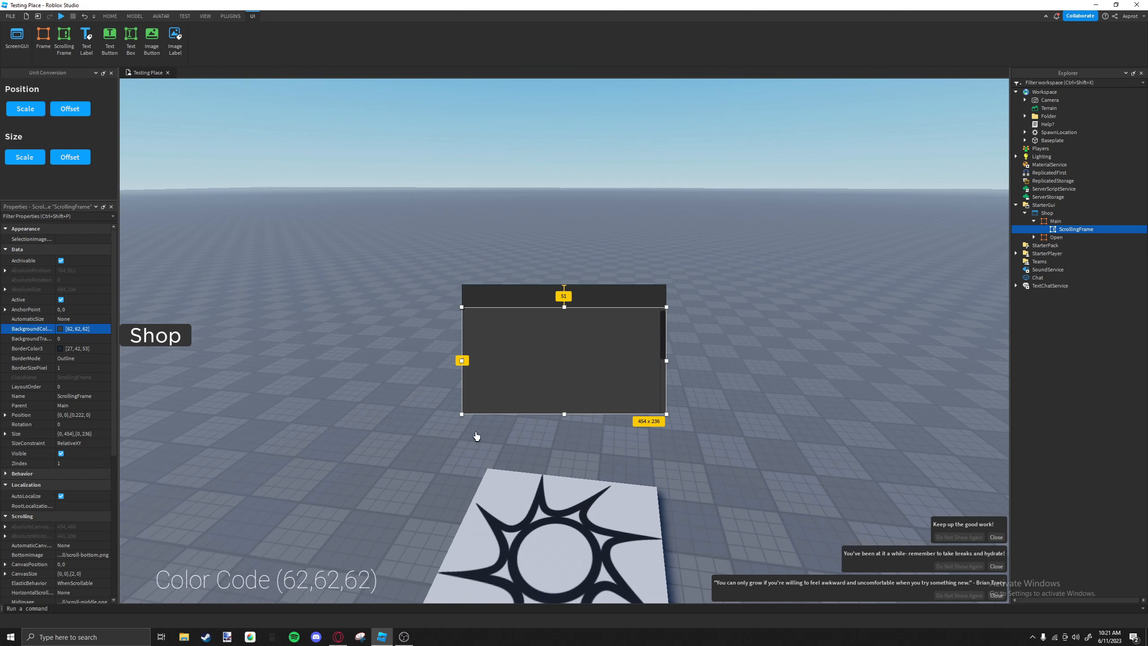
# Rename the ScrollingFrame as MainShop.
pyautogui.doubleClick(1057, 229)
pyautogui.write('MainShop')
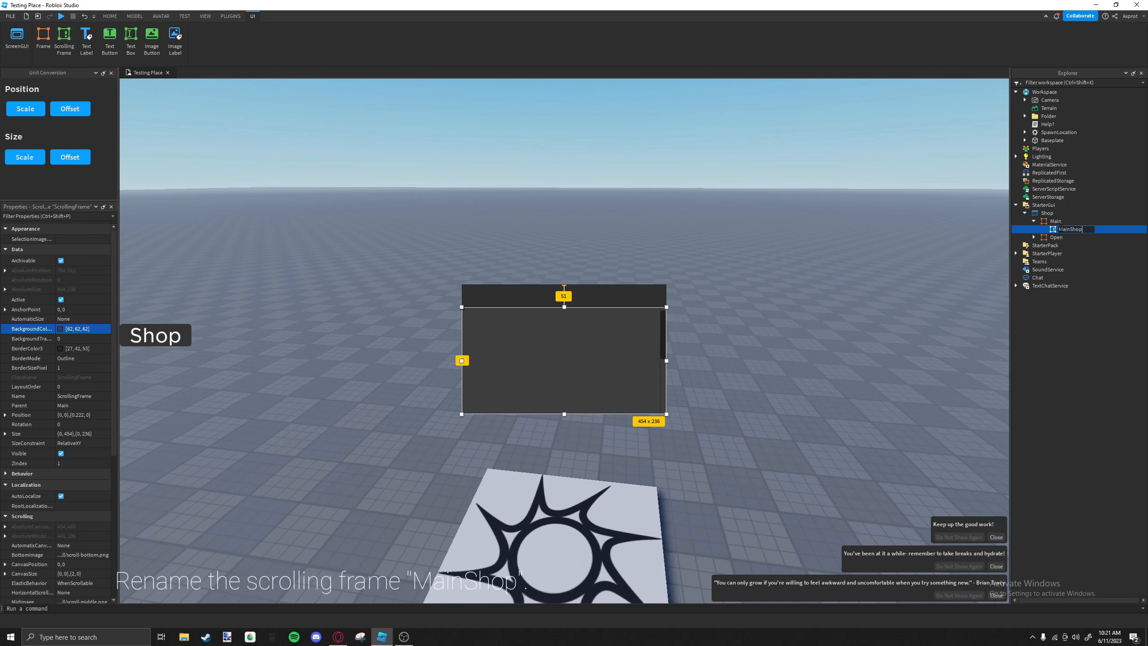
pyautogui.press('Return')
# Insert a new Frame into Main and name it Bottom.
pyautogui.click(1075, 222)
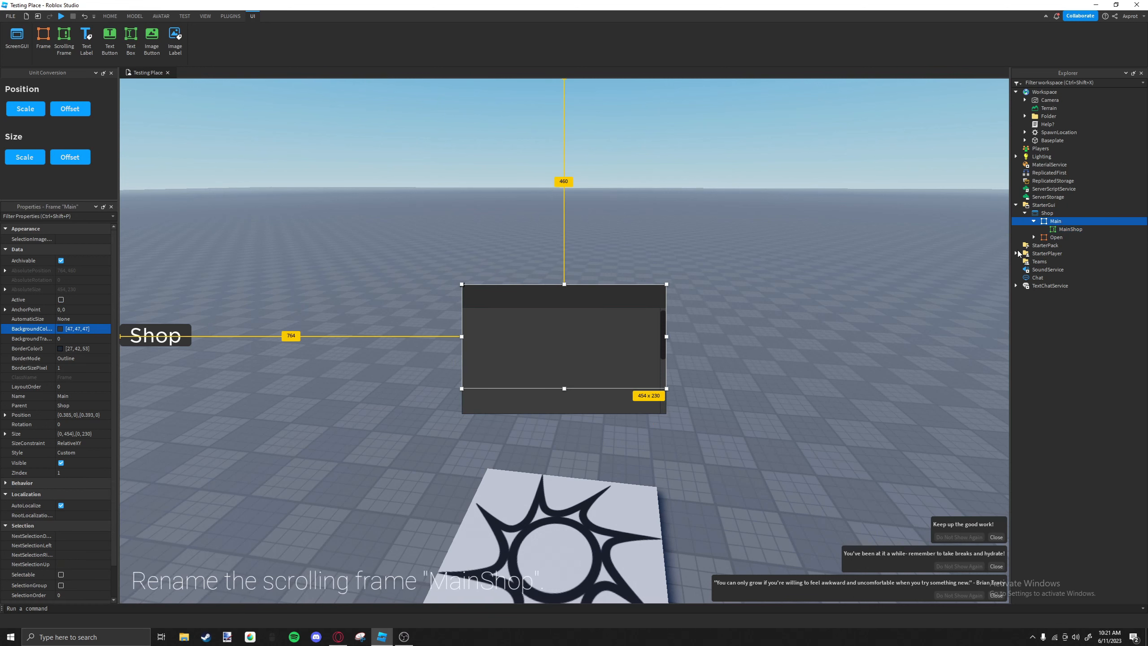
pyautogui.click(1068, 221)
pyautogui.click(1036, 275)
pyautogui.click(1064, 229)
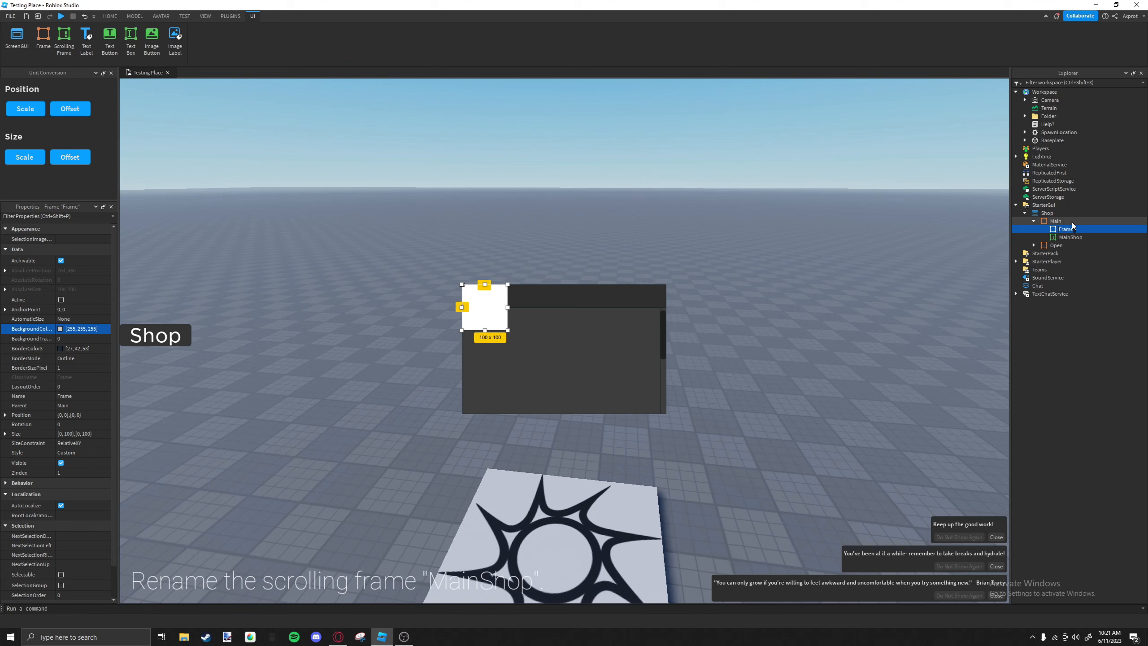
pyautogui.write('Bottom')
pyautogui.press('Return')
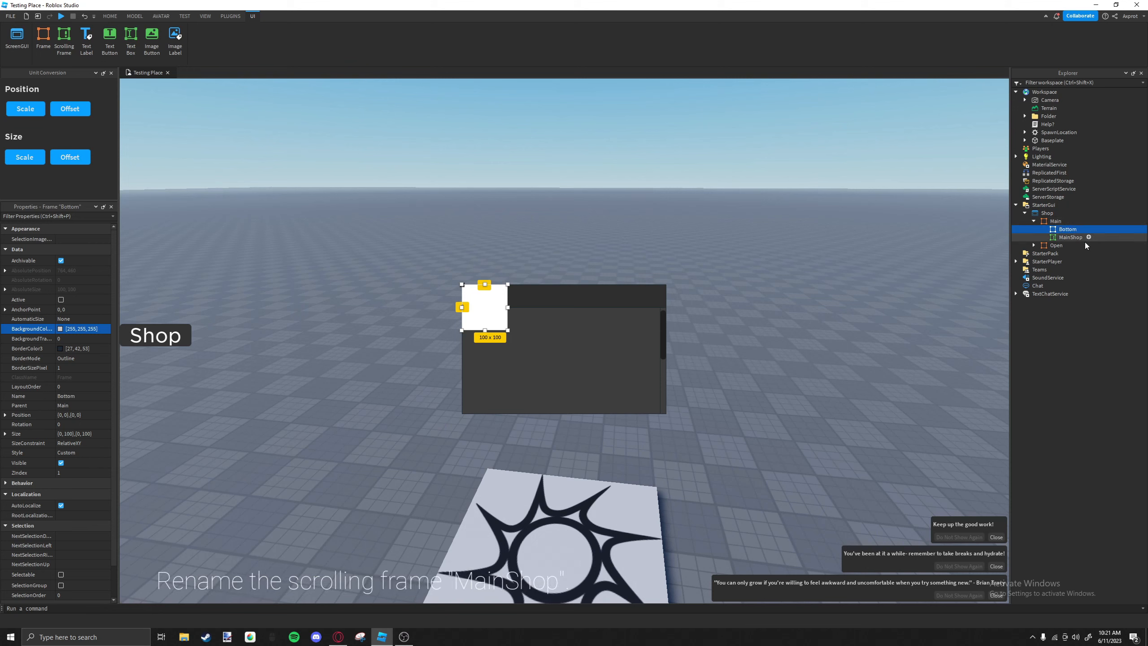
# Place the Bottom frame along MainShop's lower edge and resize it to about 454 x 41 pixels.
pyautogui.moveTo(490, 286); pyautogui.dragTo(668, 442)
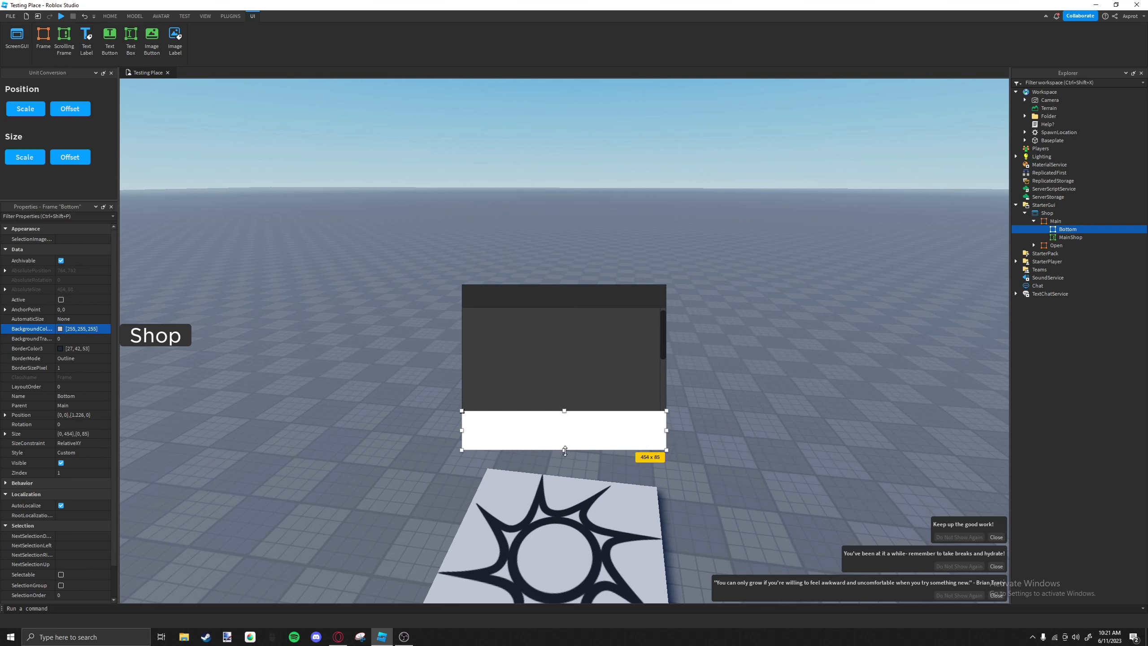
pyautogui.moveTo(564, 451); pyautogui.dragTo(565, 431)
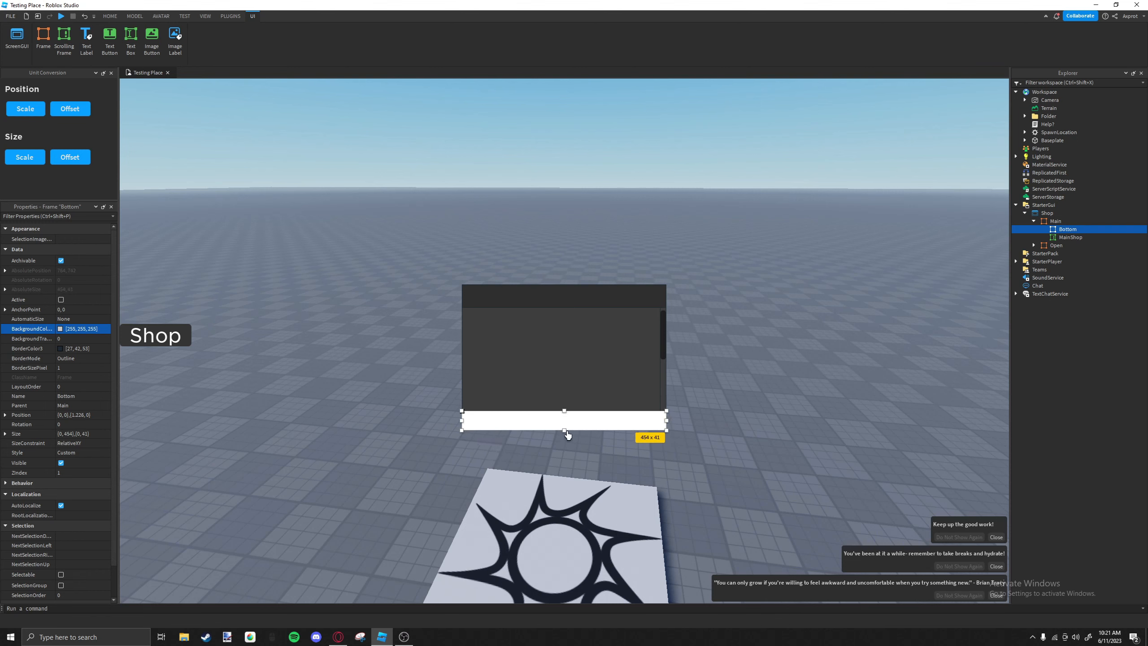
pyautogui.click(543, 361)
pyautogui.click(461, 421)
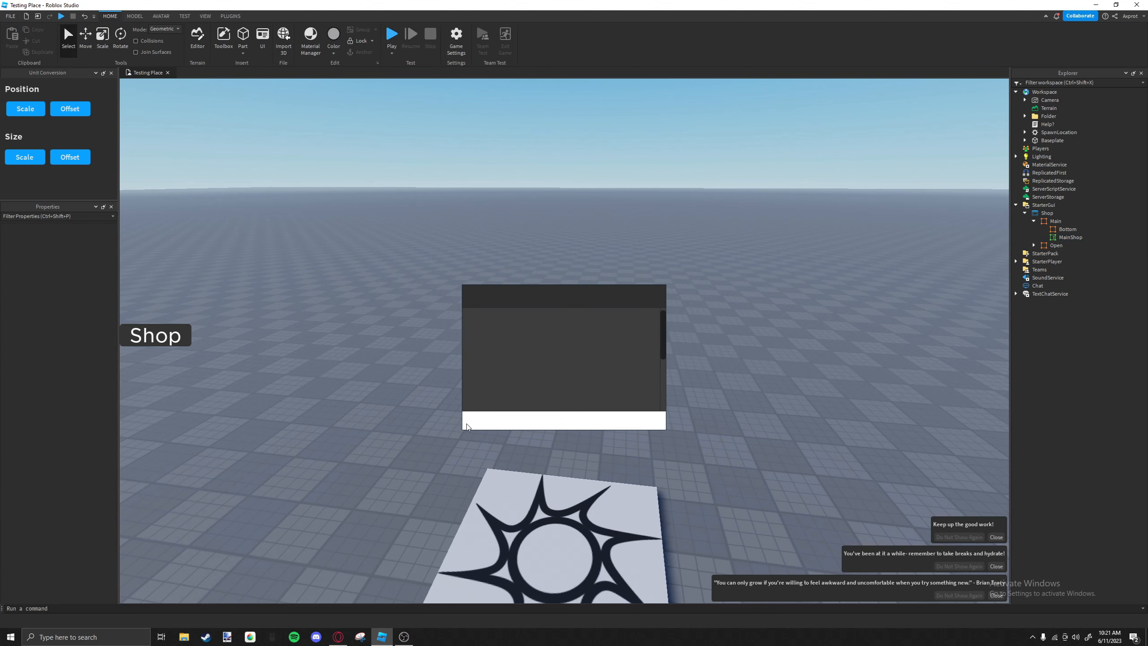
# Set the Bottom frame's background color to 62, 62, 62 and add a UICorner to it.
pyautogui.click(1068, 238)
pyautogui.click(1069, 230)
pyautogui.click(92, 333)
pyautogui.write('62,62,62')
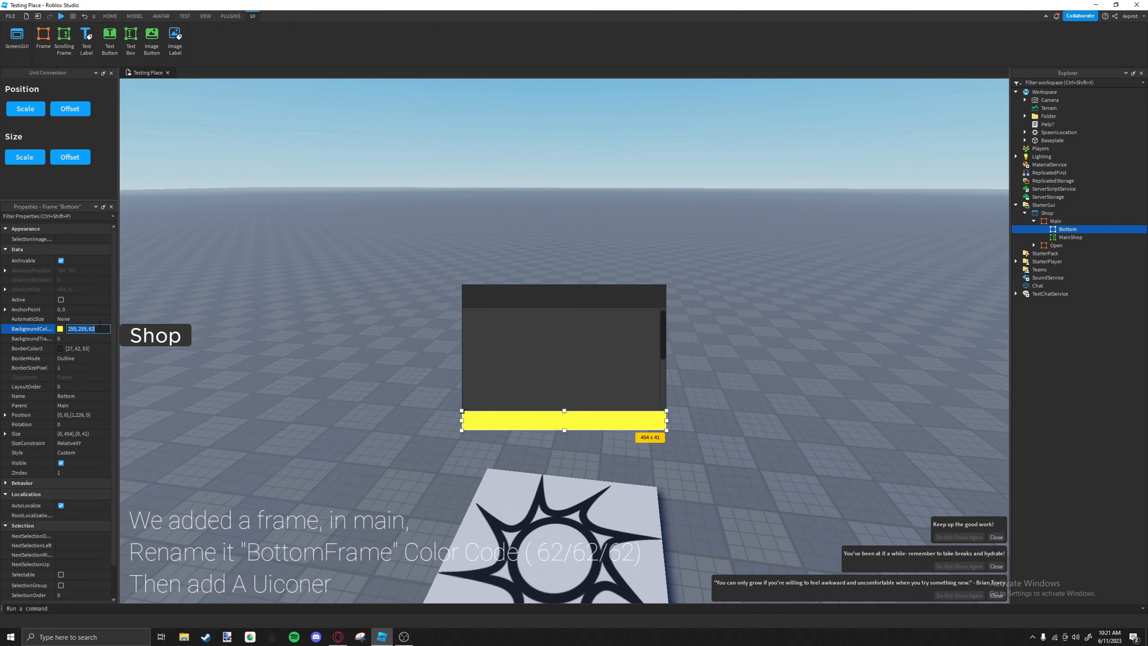
pyautogui.press('Return')
pyautogui.click(1083, 229)
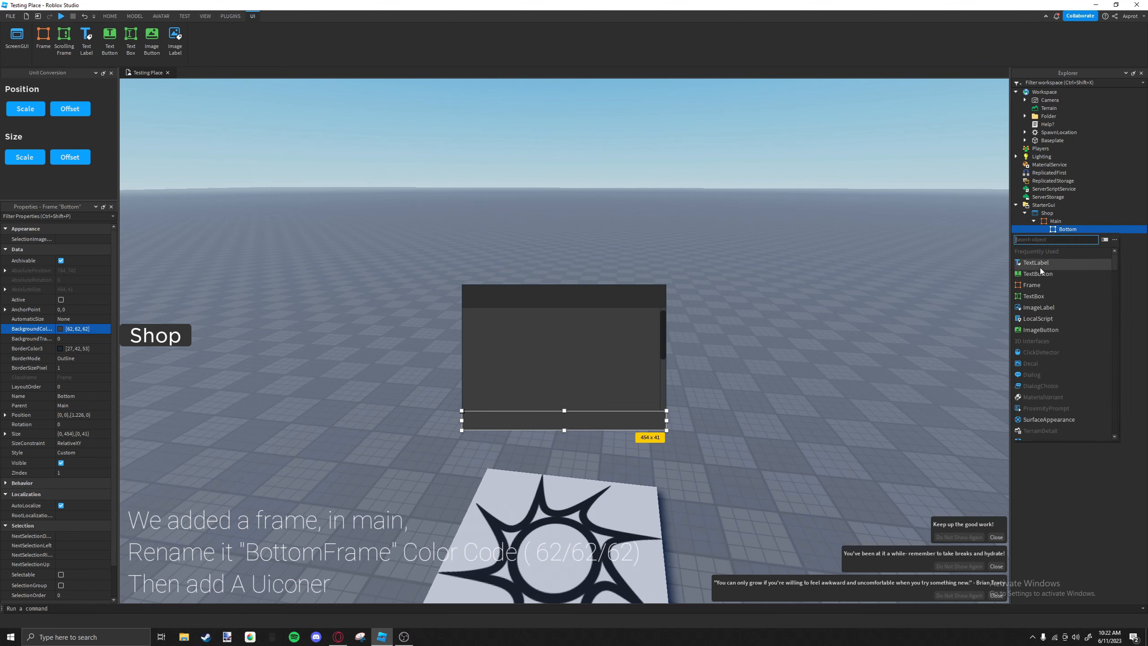
pyautogui.click(1034, 277)
# Set MainShop's BorderSizePixel to 0.
pyautogui.click(620, 354)
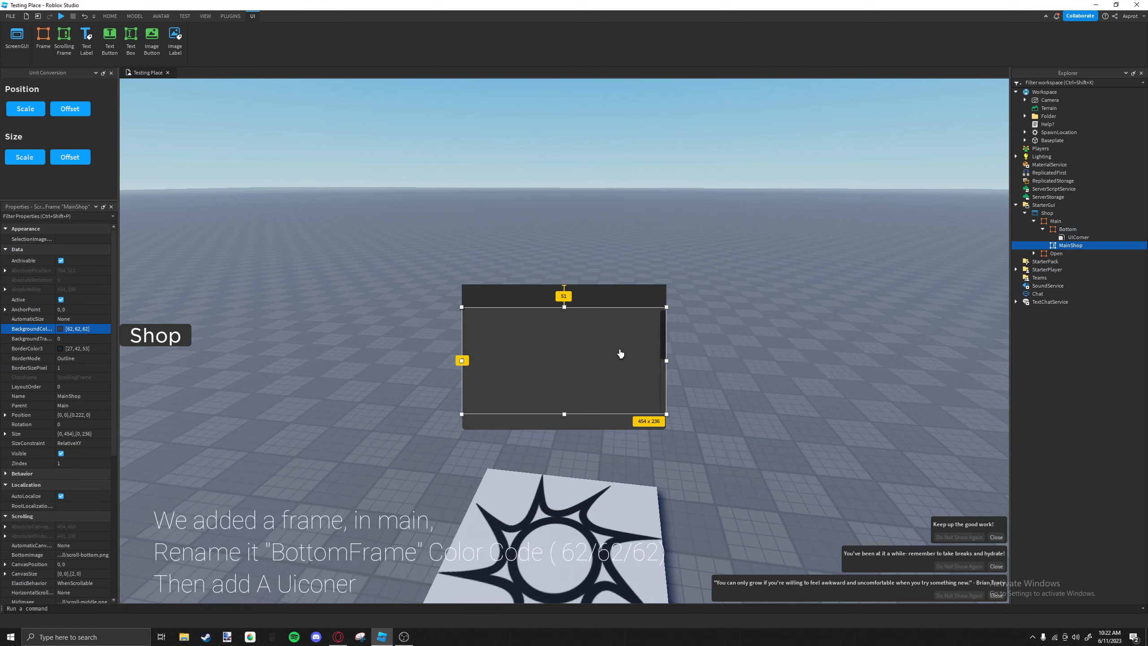
pyautogui.click(63, 368)
pyautogui.write('0')
pyautogui.click(597, 292)
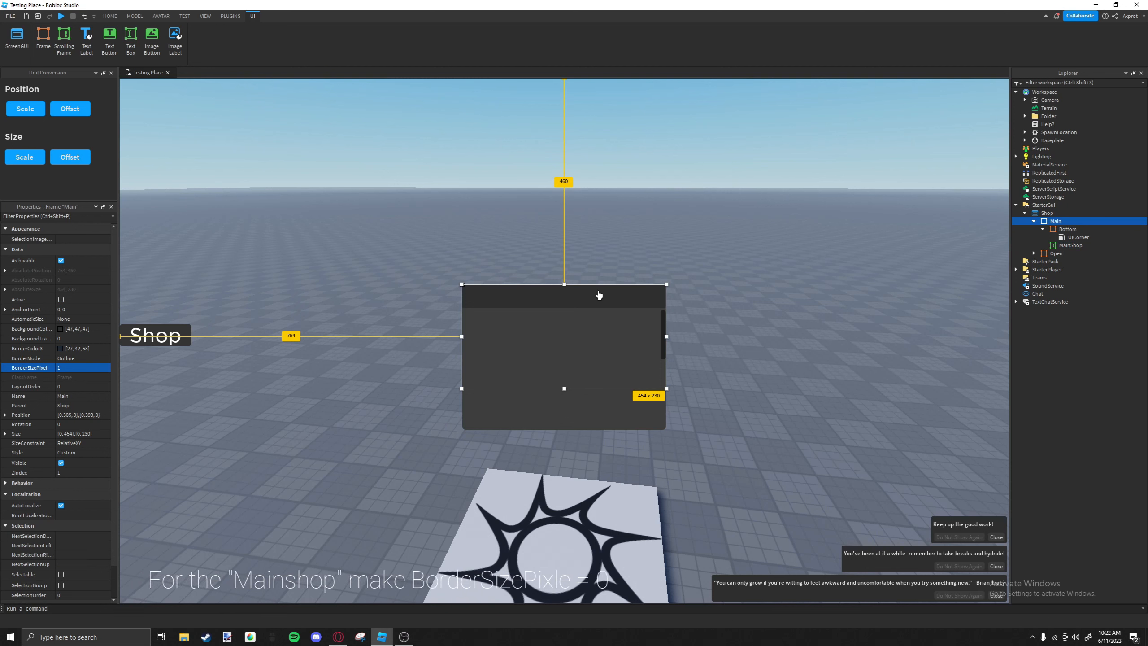
pyautogui.click(577, 417)
pyautogui.click(589, 362)
pyautogui.click(590, 365)
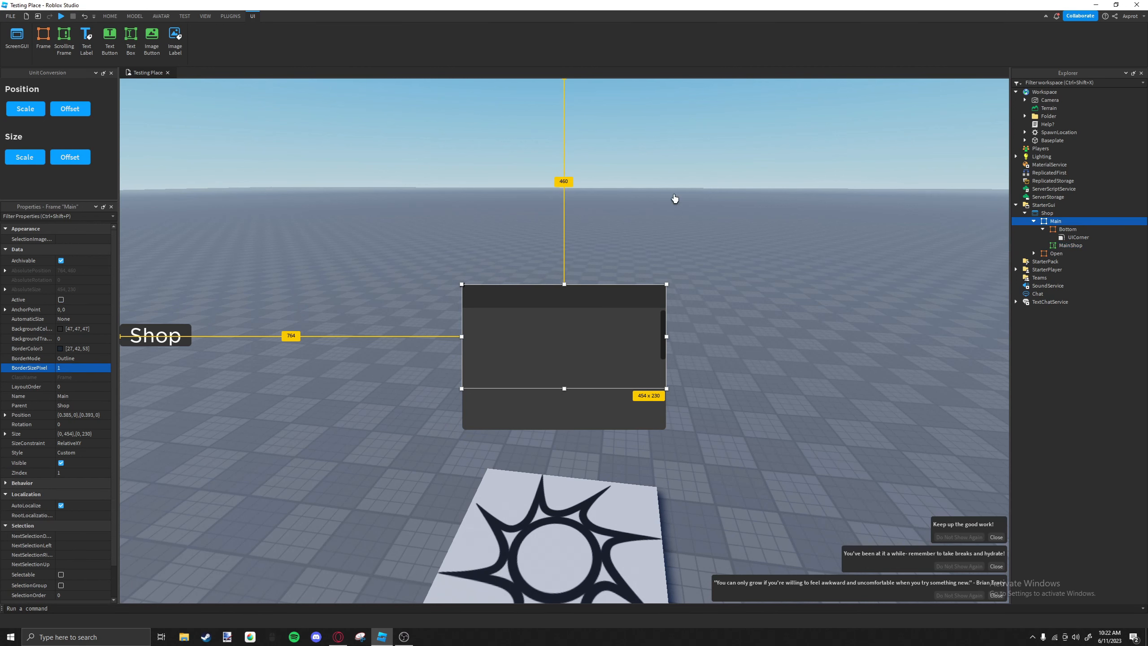
# Lower MainShop's upper edge slightly so the scrolling frame measures about 454 x 232 pixels.
pyautogui.click(1042, 229)
pyautogui.click(1058, 229)
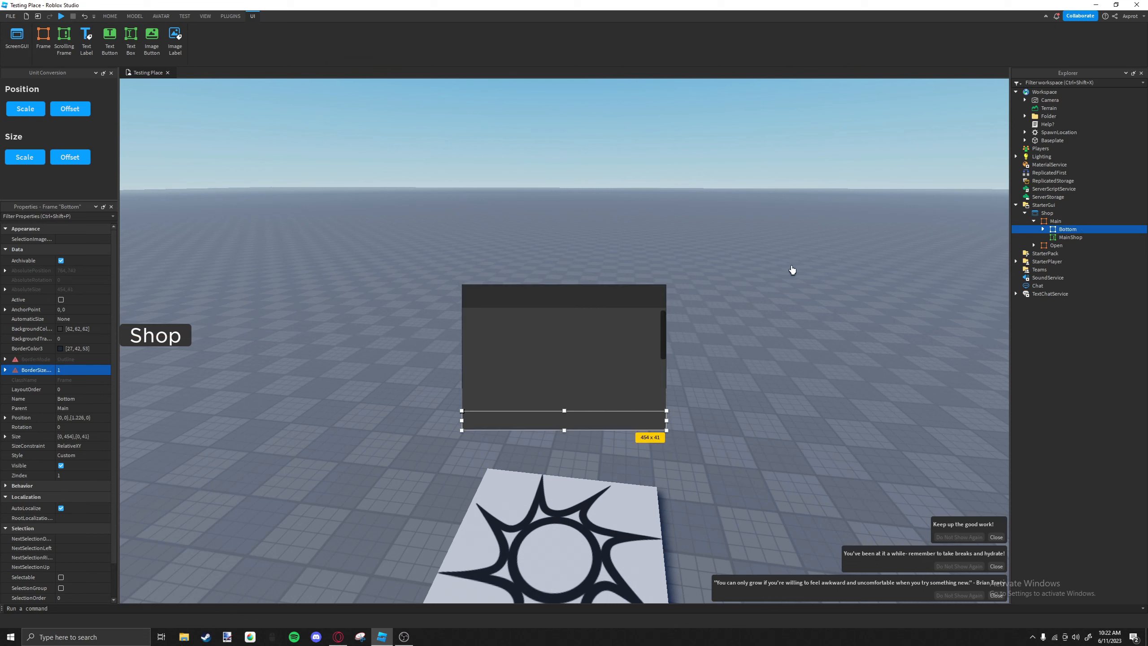
pyautogui.click(485, 312)
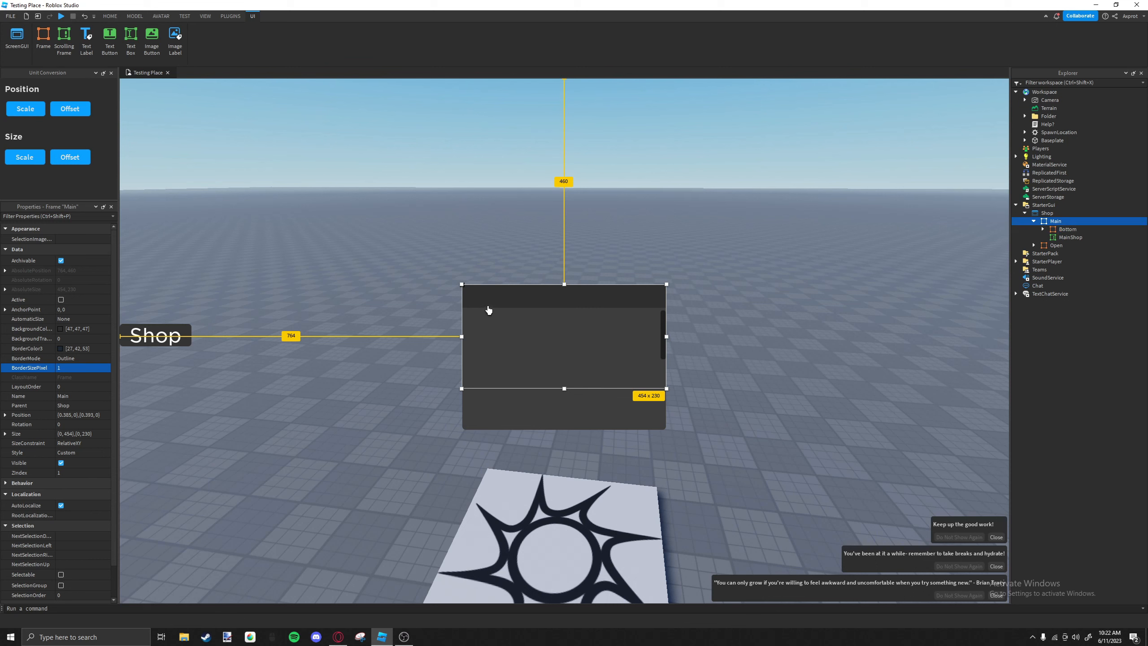
pyautogui.click(519, 316)
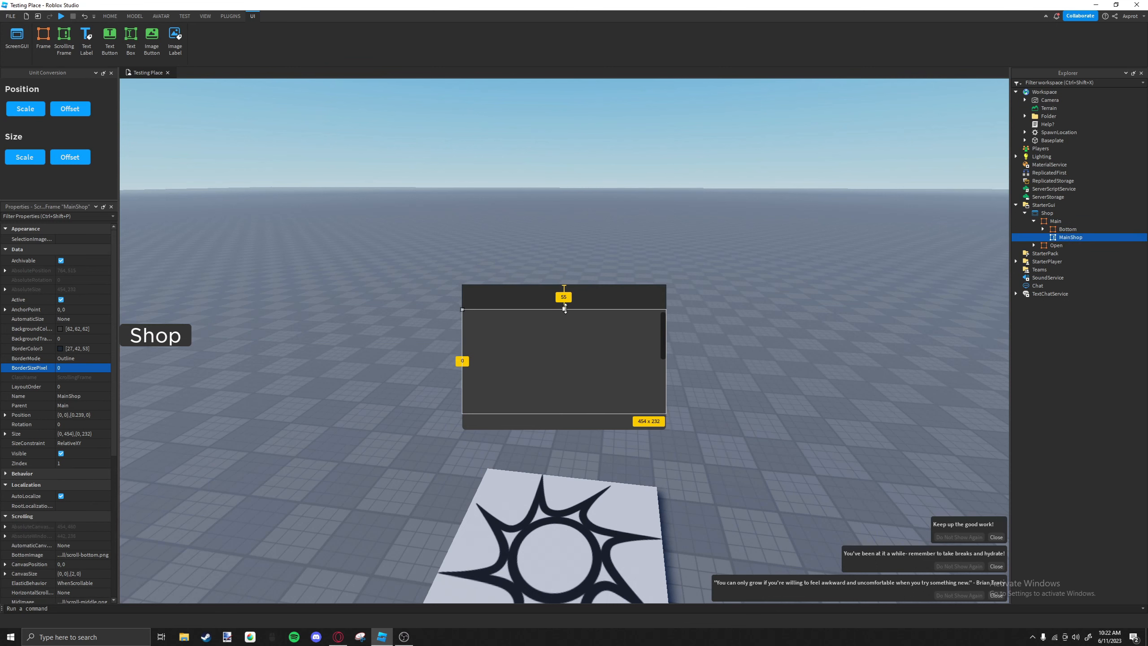
pyautogui.click(596, 302)
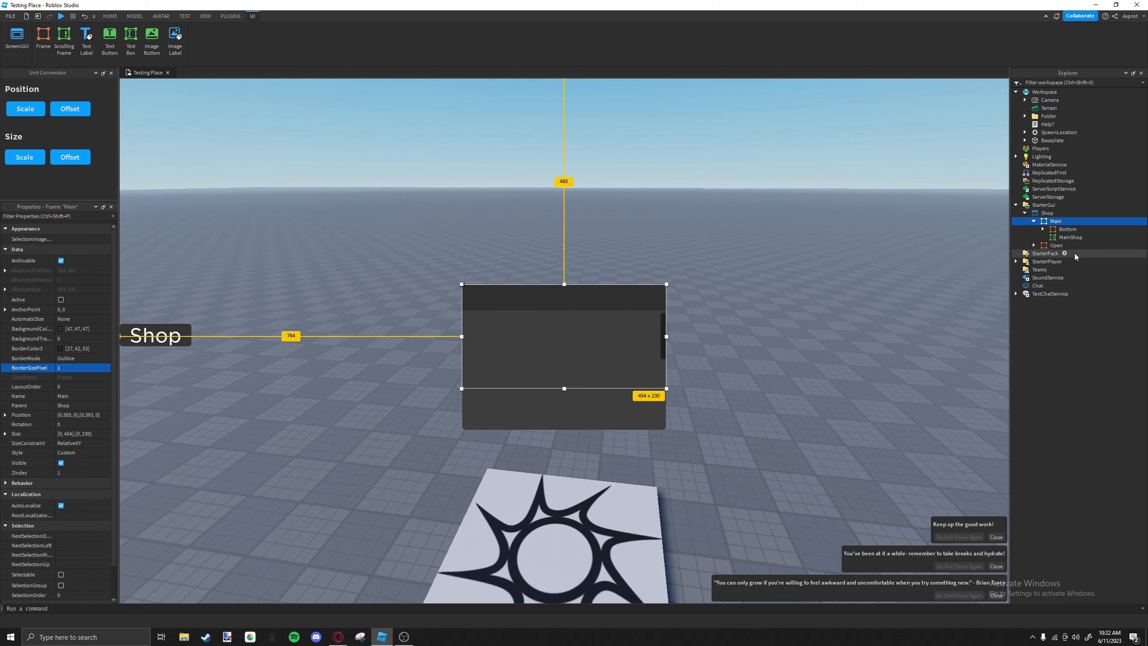
# Add a TextLabel to Main's header strip, about 25 pixels in from the frame's left edge, with BorderSizePixel 0.
pyautogui.click(1064, 229)
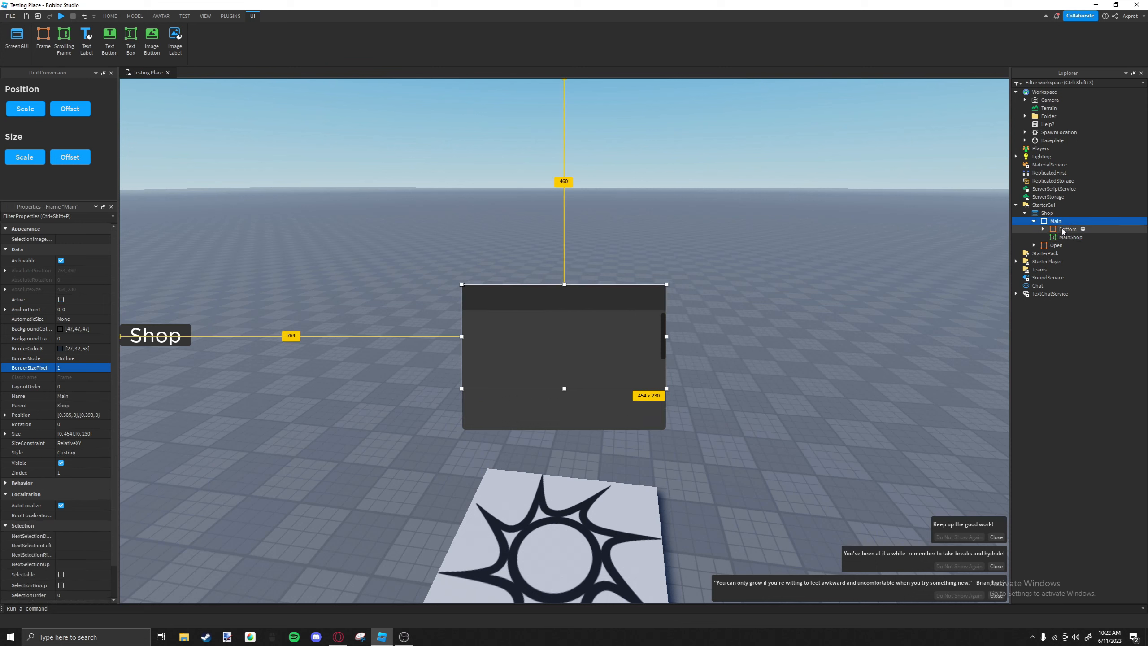
pyautogui.click(1055, 221)
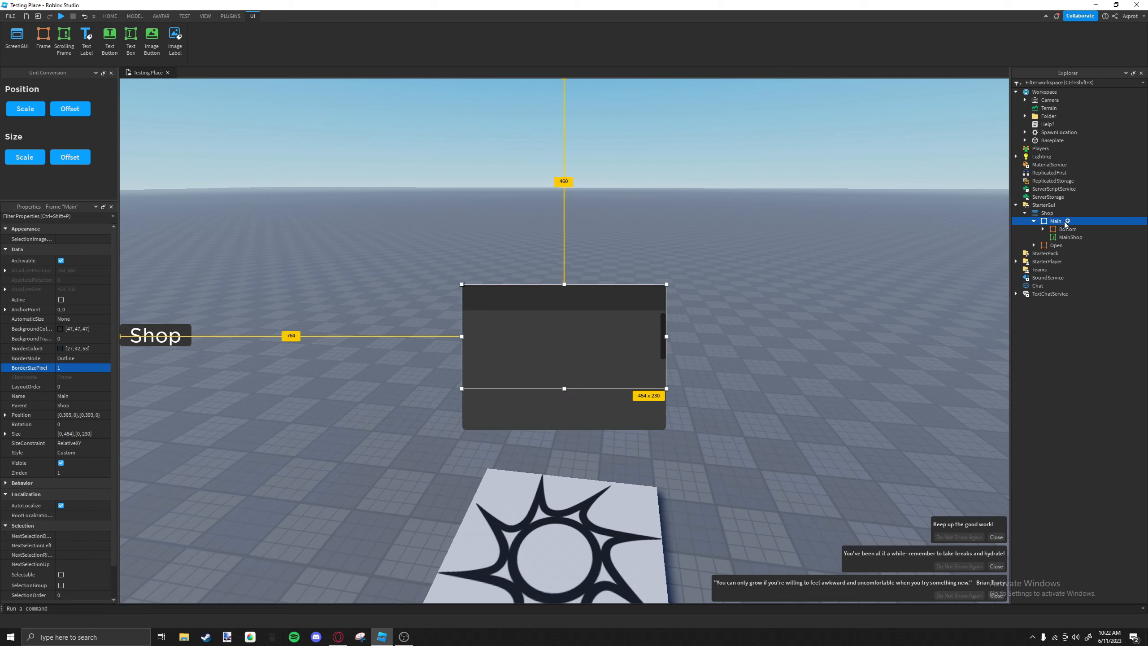
pyautogui.click(1067, 222)
pyautogui.click(1041, 256)
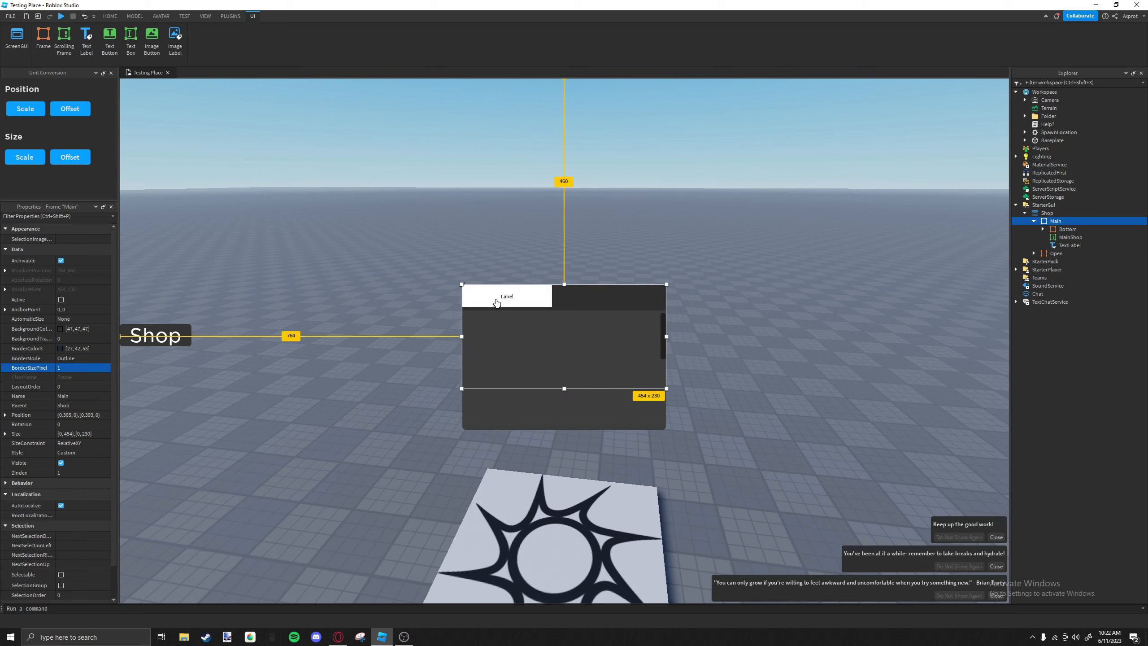
pyautogui.moveTo(497, 303); pyautogui.dragTo(507, 302)
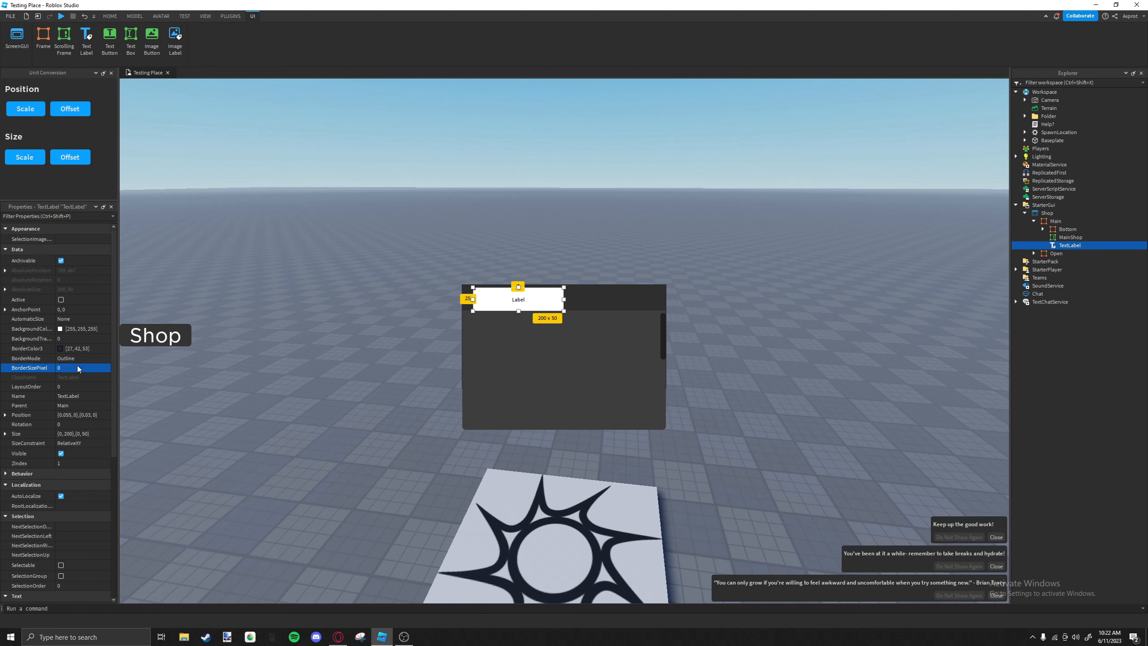
pyautogui.scroll(-5, 74, 367)
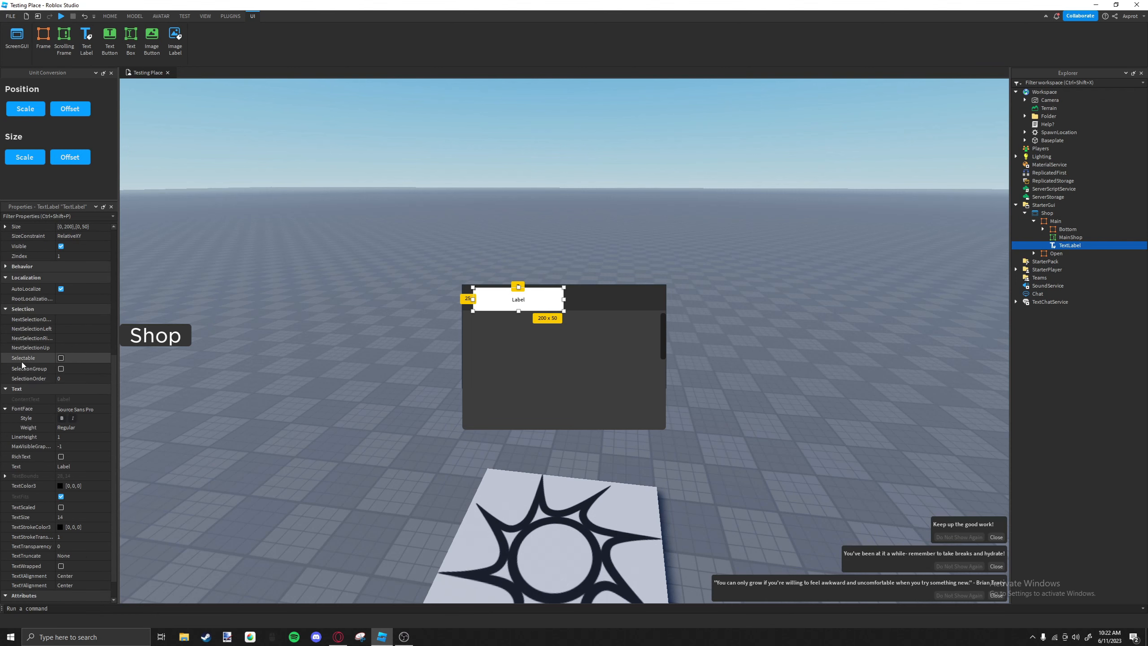
pyautogui.click(62, 507)
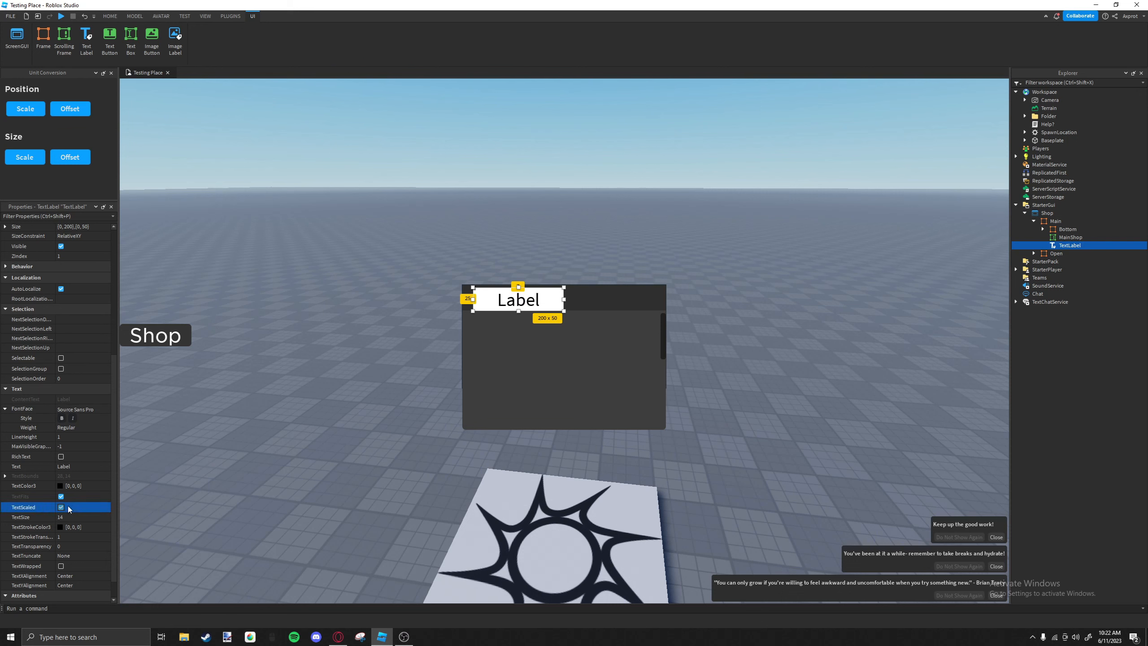
pyautogui.moveTo(558, 310)
pyautogui.mouseDown()
pyautogui.moveTo(526, 324)
pyautogui.moveTo(565, 308)
pyautogui.mouseUp()
pyautogui.click(551, 308)
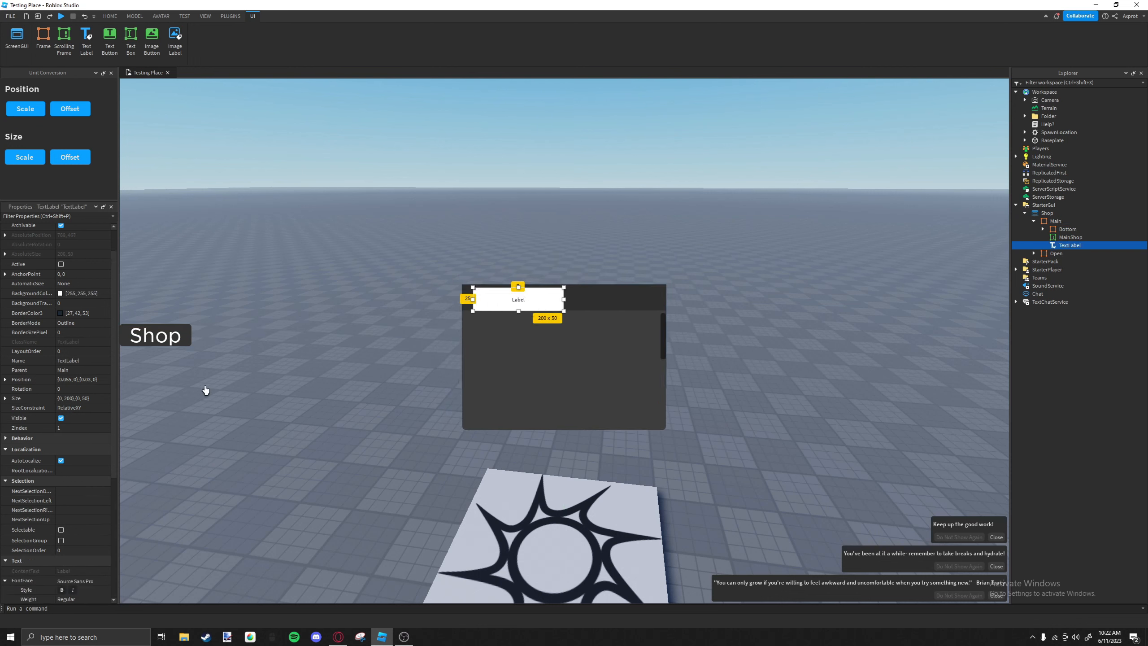
# Enable TextScaled on the TextLabel and shrink it to about 131 x 43 pixels.
pyautogui.scroll(-5, 68, 380)
pyautogui.click(61, 530)
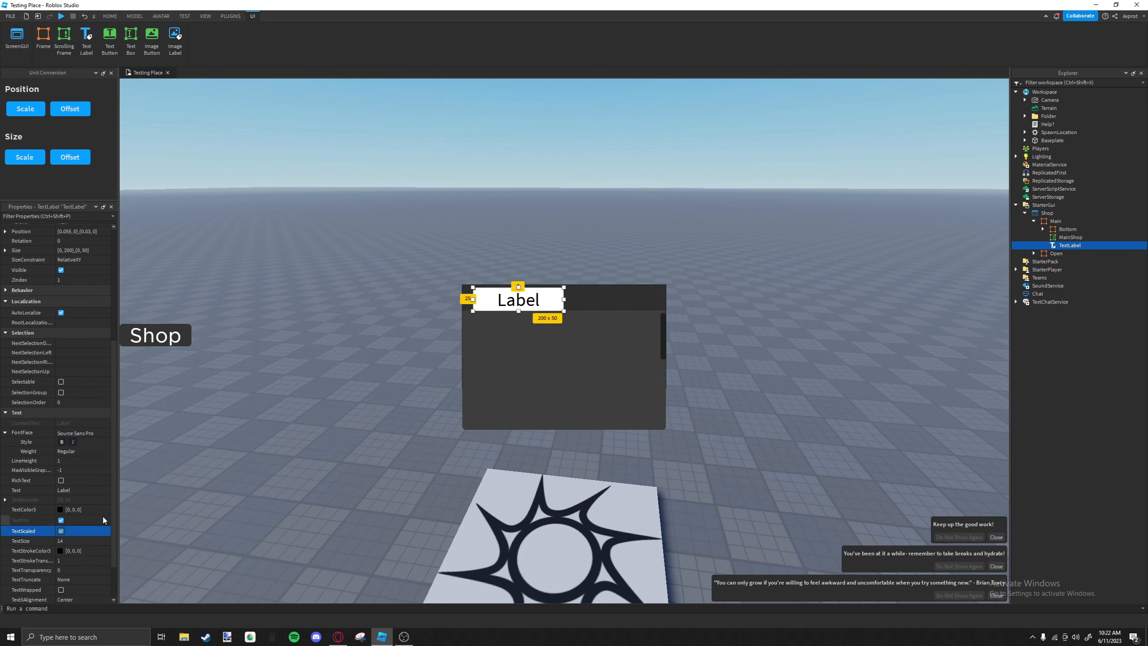
pyautogui.moveTo(564, 313); pyautogui.dragTo(533, 308)
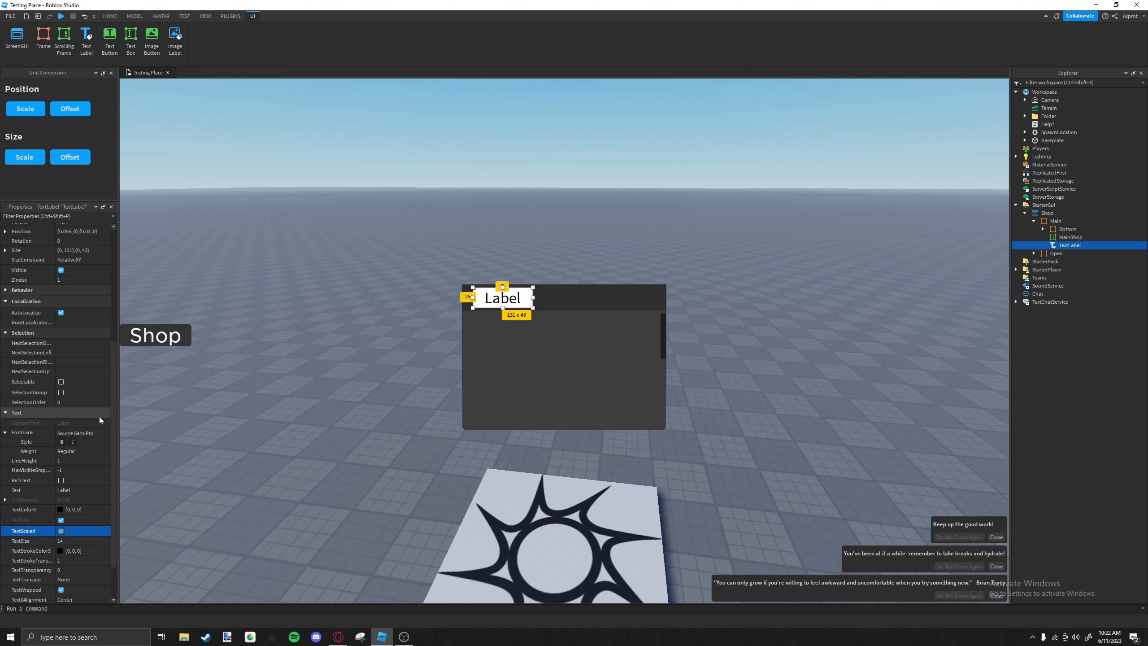
# Make the TextLabel's text white and set its BackgroundTransparency to 1.
pyautogui.click(60, 509)
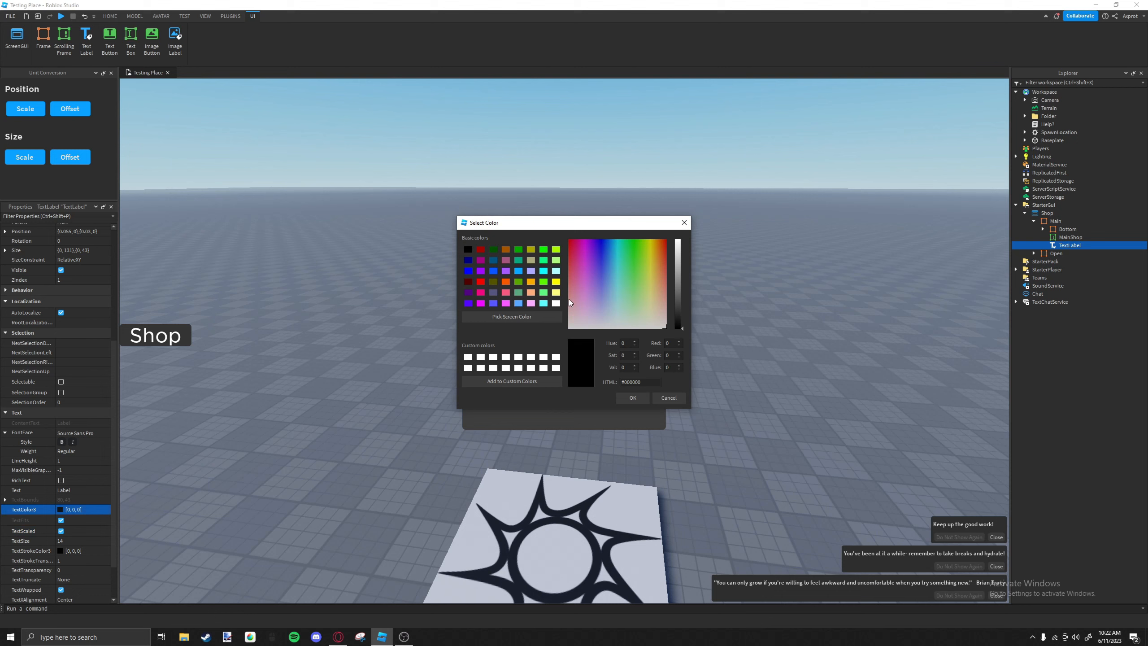
pyautogui.click(676, 245)
pyautogui.click(634, 398)
pyautogui.scroll(5, 23, 289)
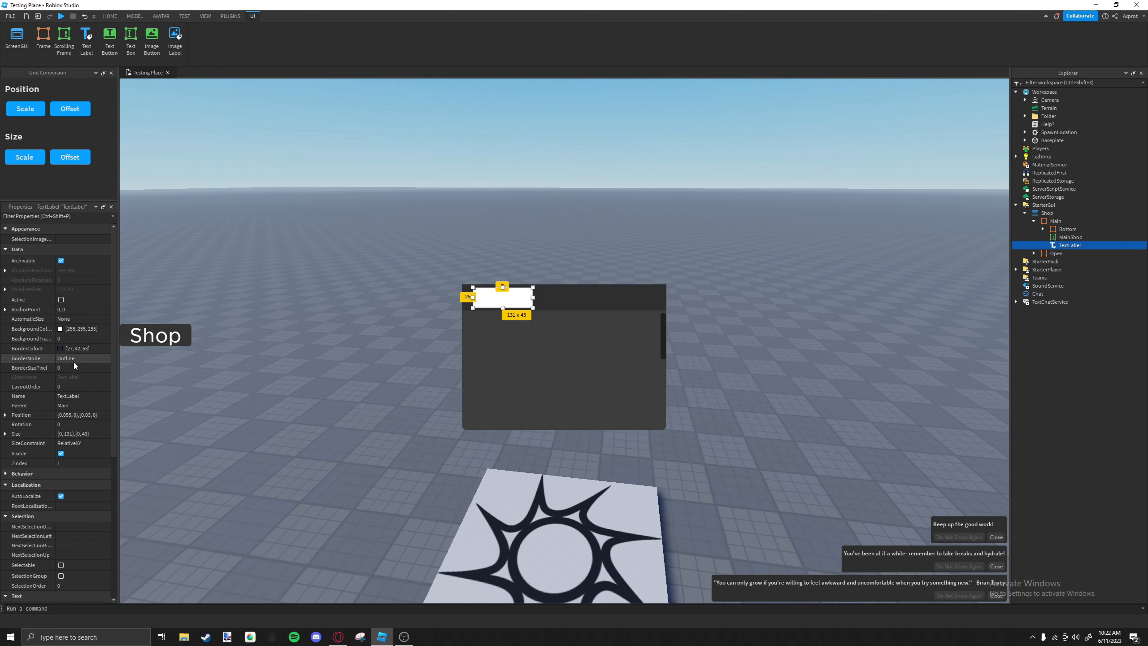
pyautogui.write('1')
pyautogui.moveTo(281, 357); pyautogui.dragTo(291, 353, button='right')
# Set the TextLabel's font to Gotham SSm and its text to "Shop".
pyautogui.scroll(-6, 94, 385)
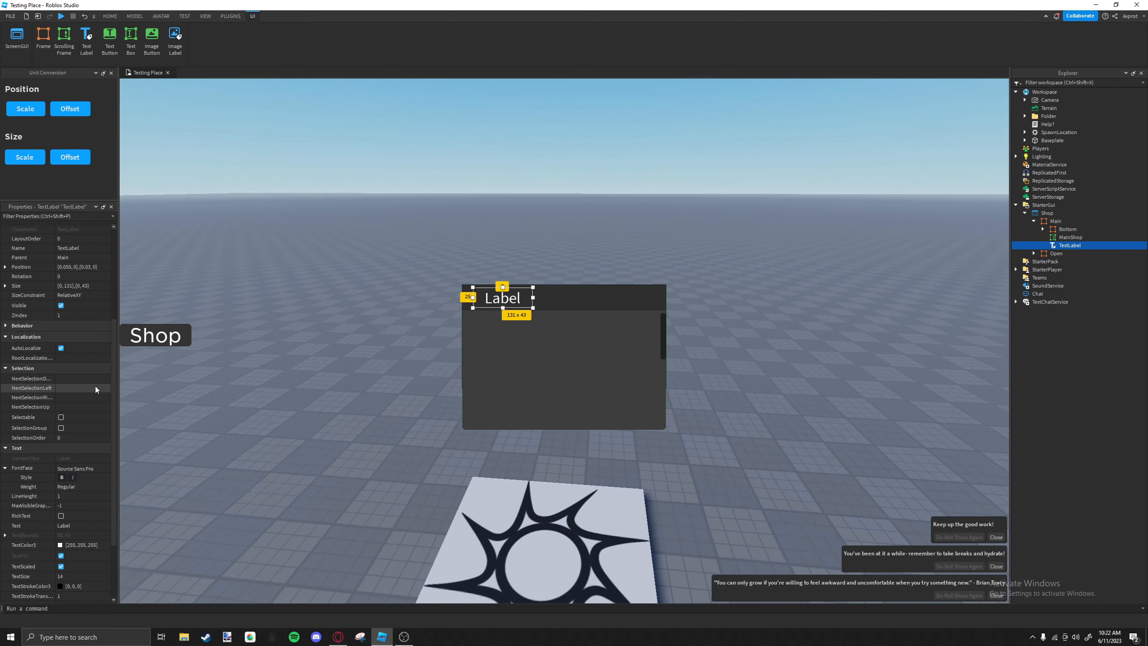
pyautogui.click(85, 384)
pyautogui.click(84, 384)
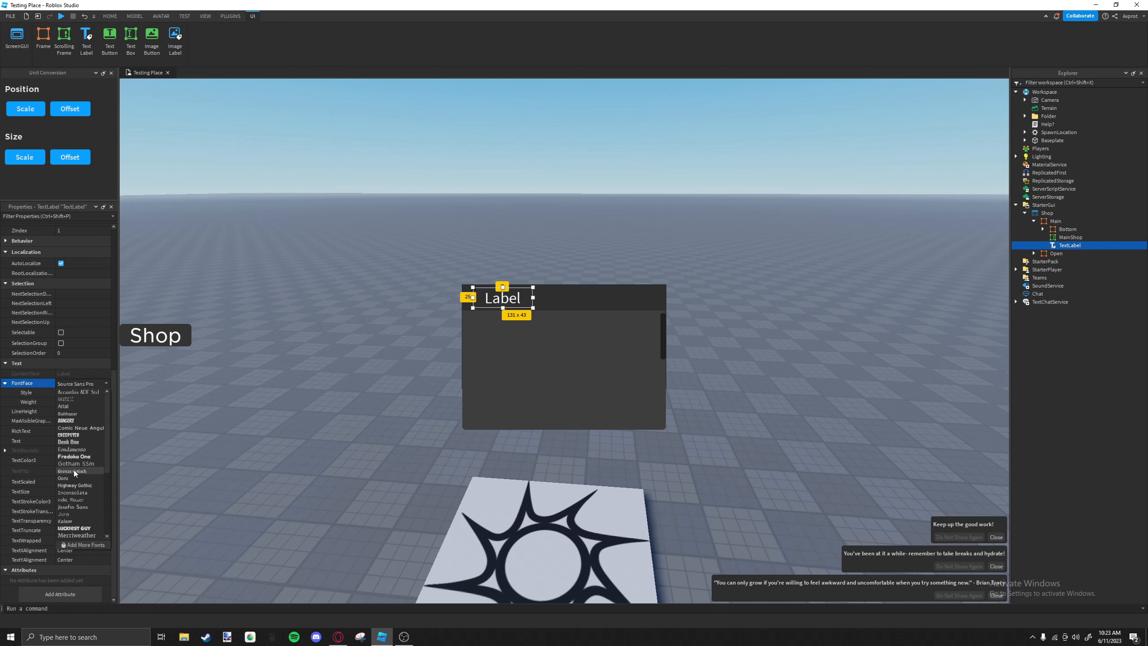
pyautogui.click(77, 464)
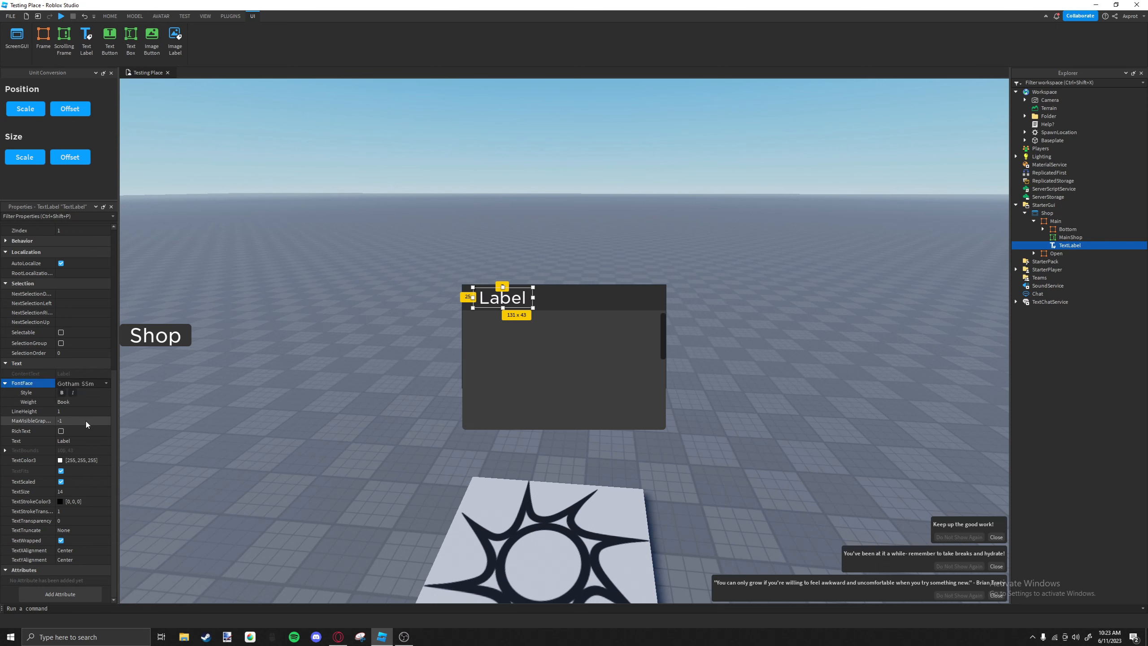
pyautogui.click(83, 440)
pyautogui.write('Shop')
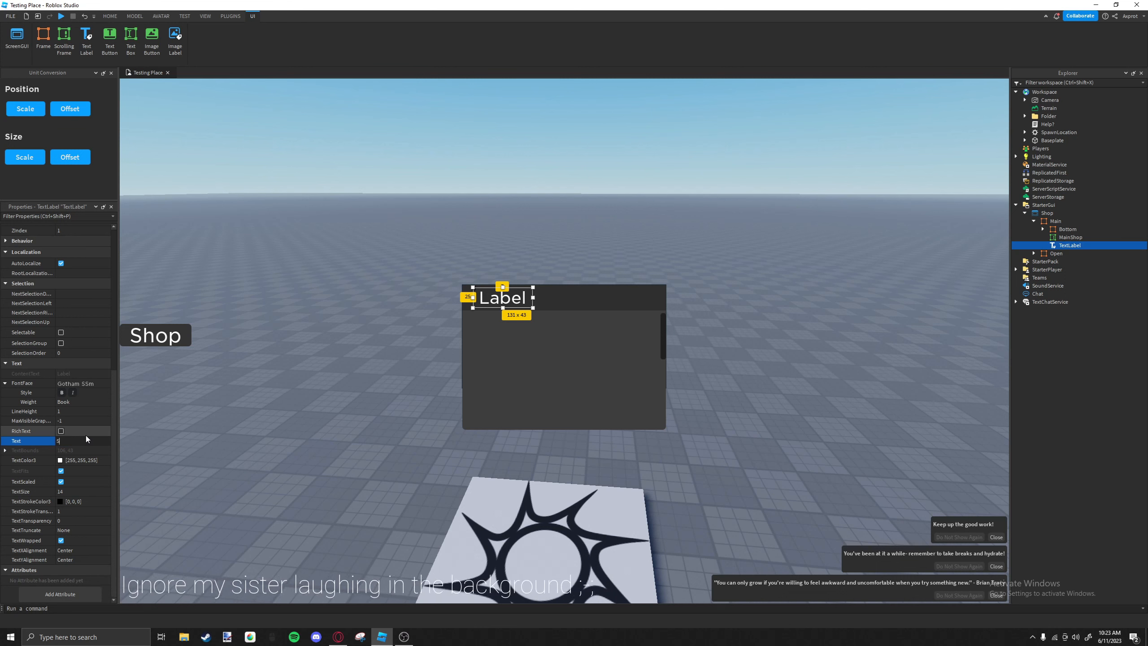
pyautogui.press('Return')
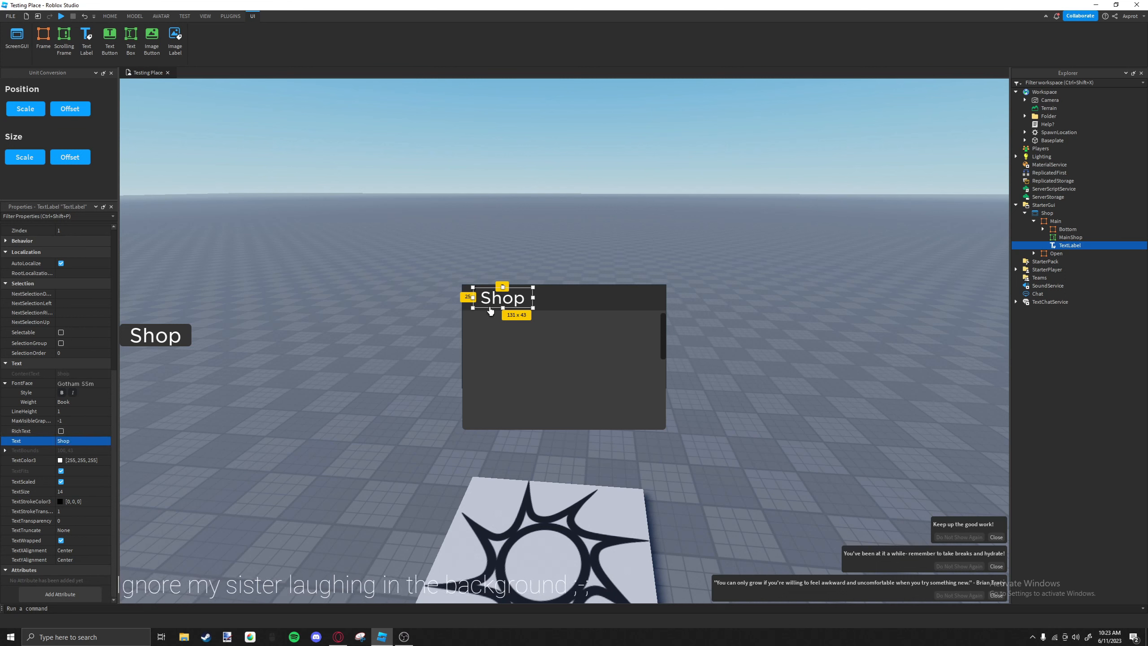
# Shrink the Shop label from its left side so it starts about 50 pixels inside Main's left edge.
pyautogui.moveTo(474, 308); pyautogui.dragTo(495, 301)
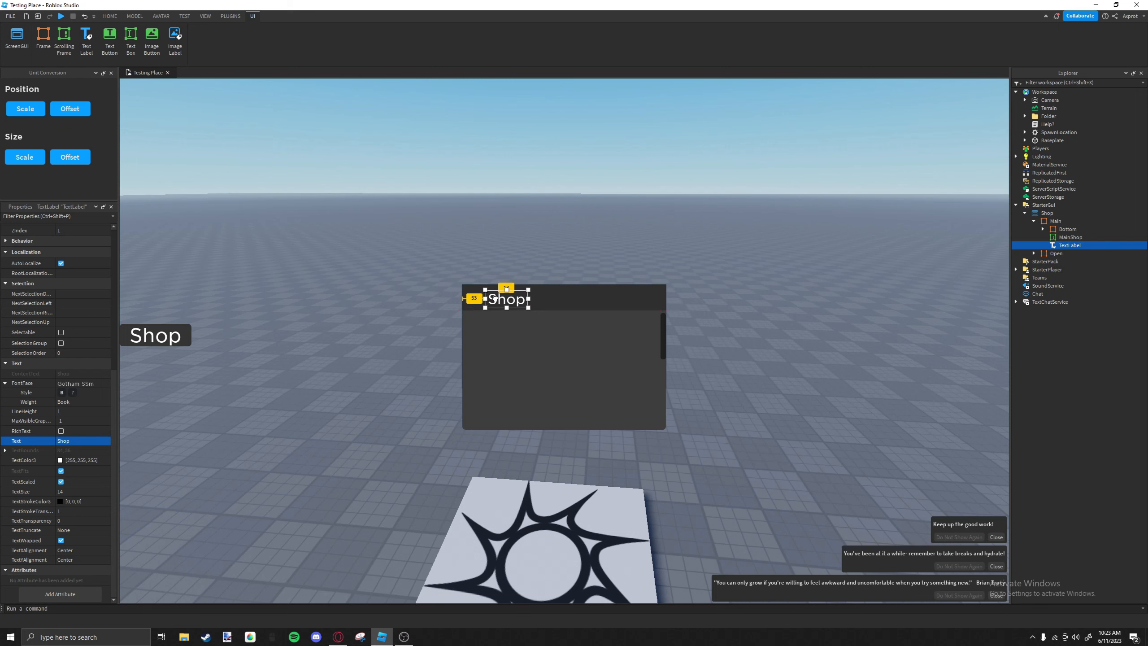
pyautogui.click(556, 302)
pyautogui.click(516, 301)
pyautogui.click(548, 304)
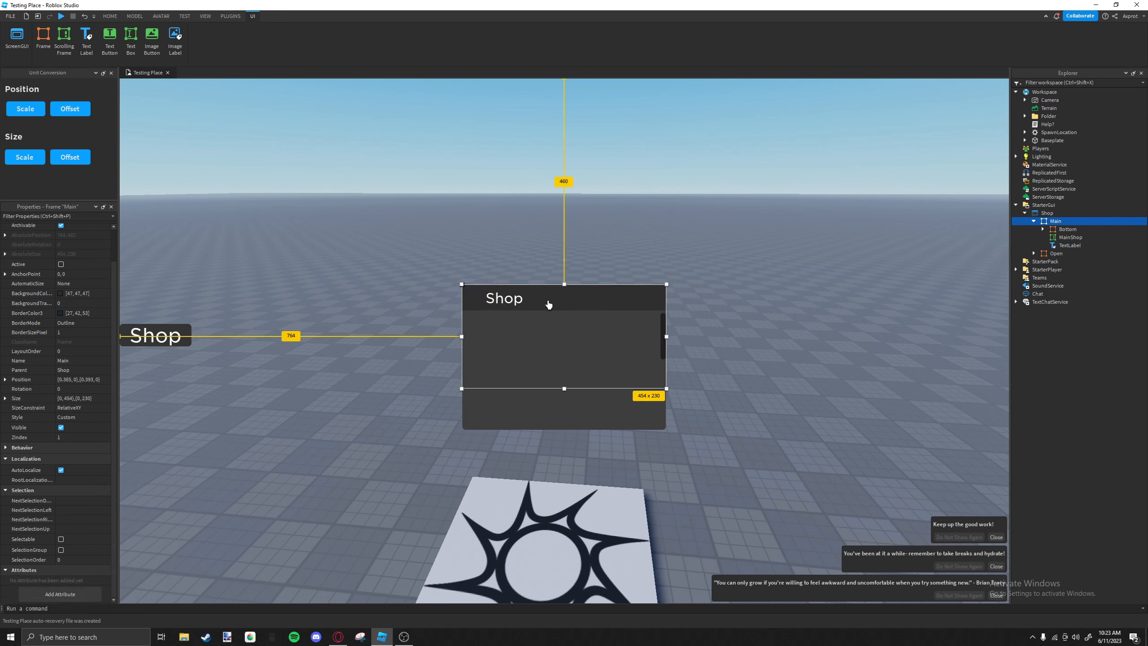
# Show the Toolbox, clear the previous model search and switch its category to Images.
pyautogui.click(109, 16)
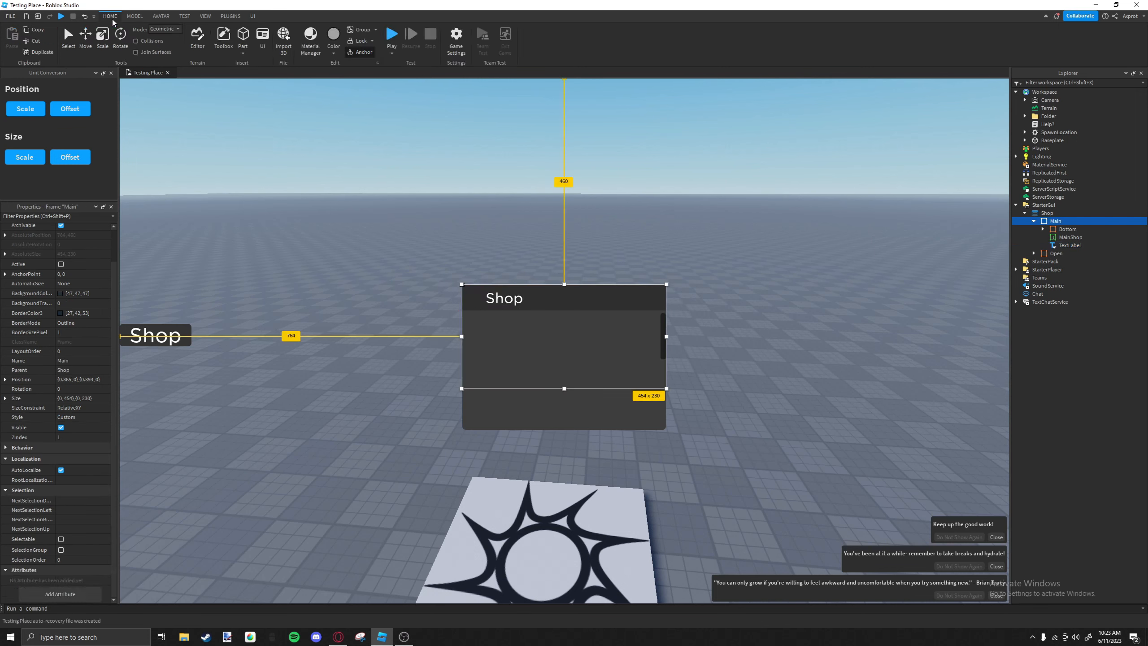
pyautogui.click(224, 39)
pyautogui.moveTo(66, 392); pyautogui.dragTo(69, 326)
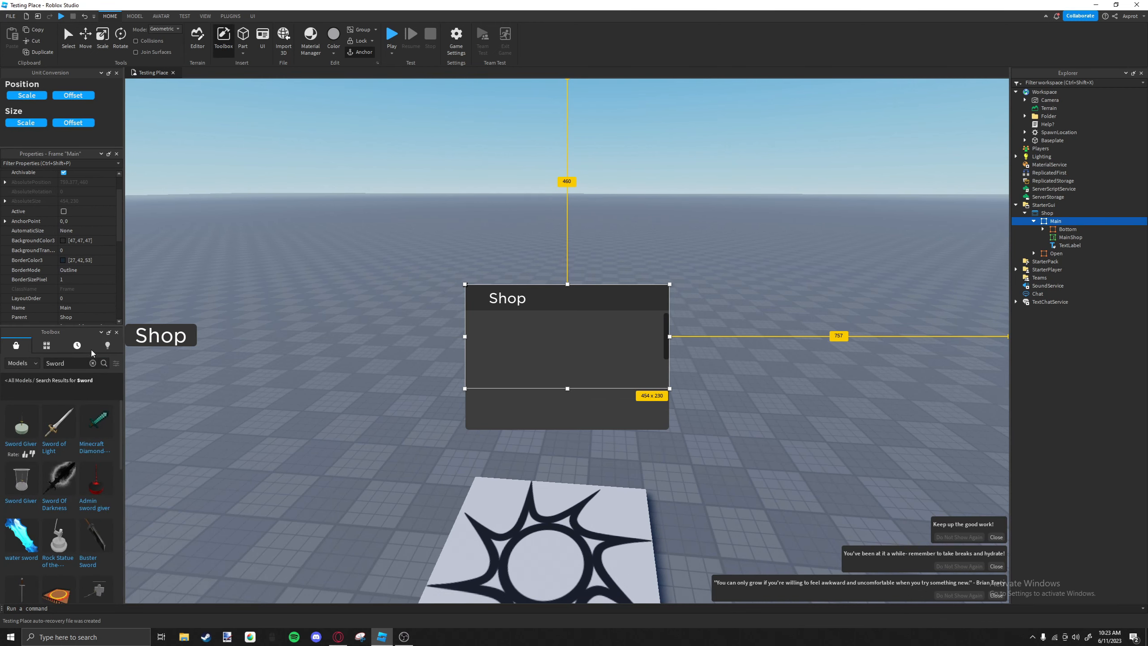
pyautogui.click(93, 363)
pyautogui.click(22, 364)
pyautogui.click(20, 409)
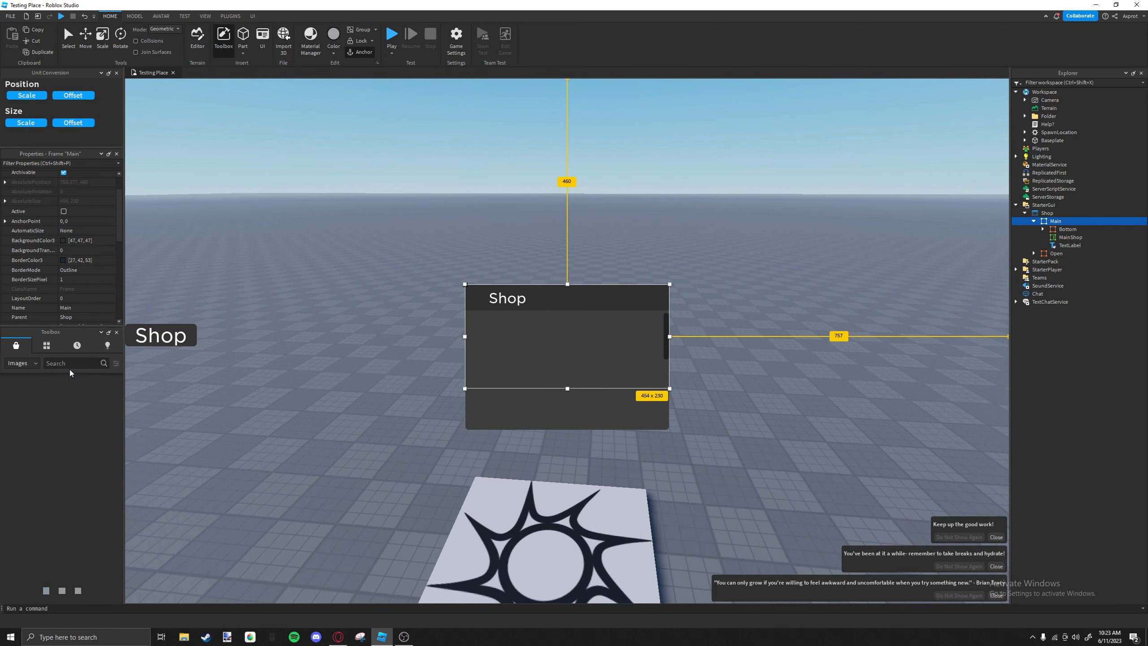
# Search the Toolbox images for "Shop Icon" and copy the asset ID of the white storefront icon.
pyautogui.click(81, 363)
pyautogui.write('Shop Icon')
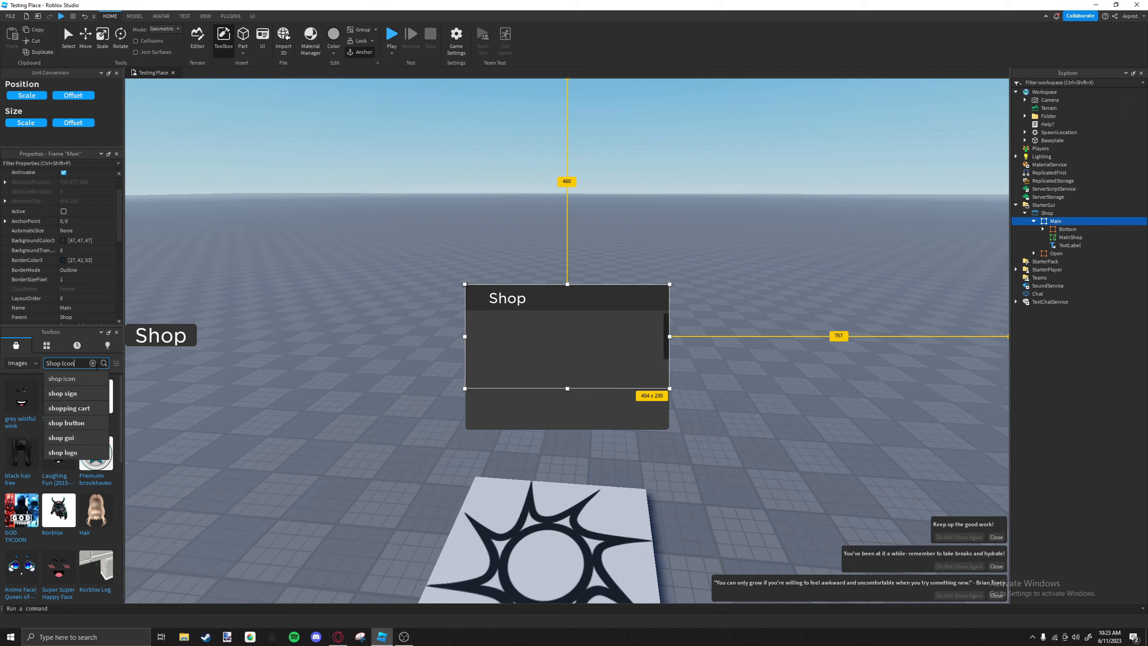
pyautogui.press('Return')
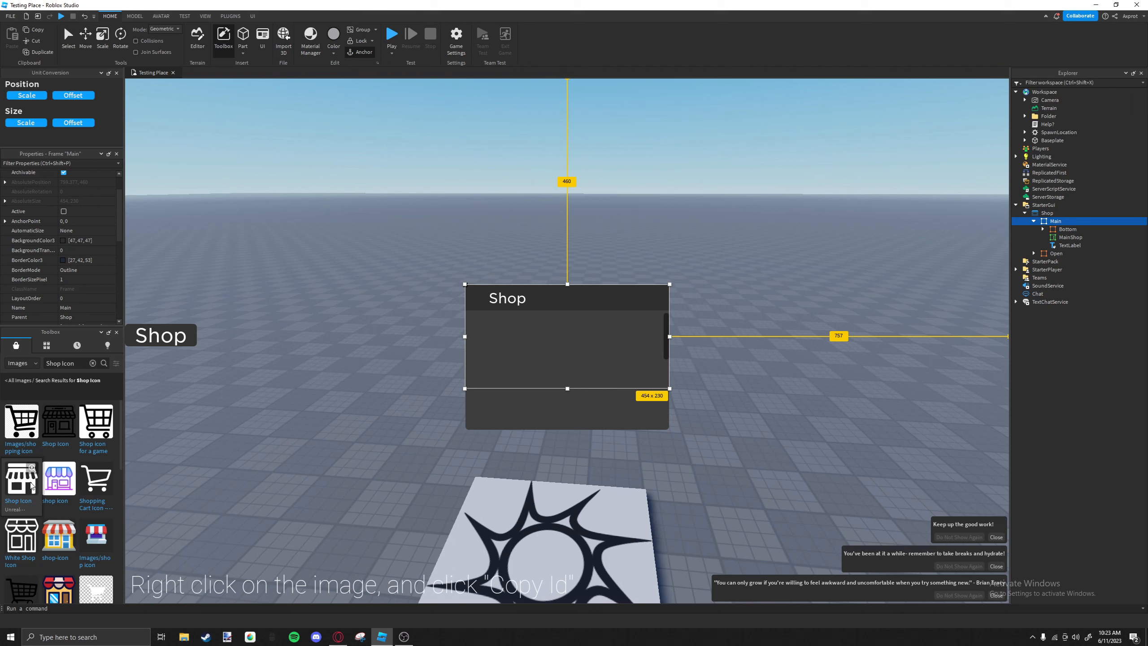
pyautogui.rightClick(32, 482)
pyautogui.click(46, 507)
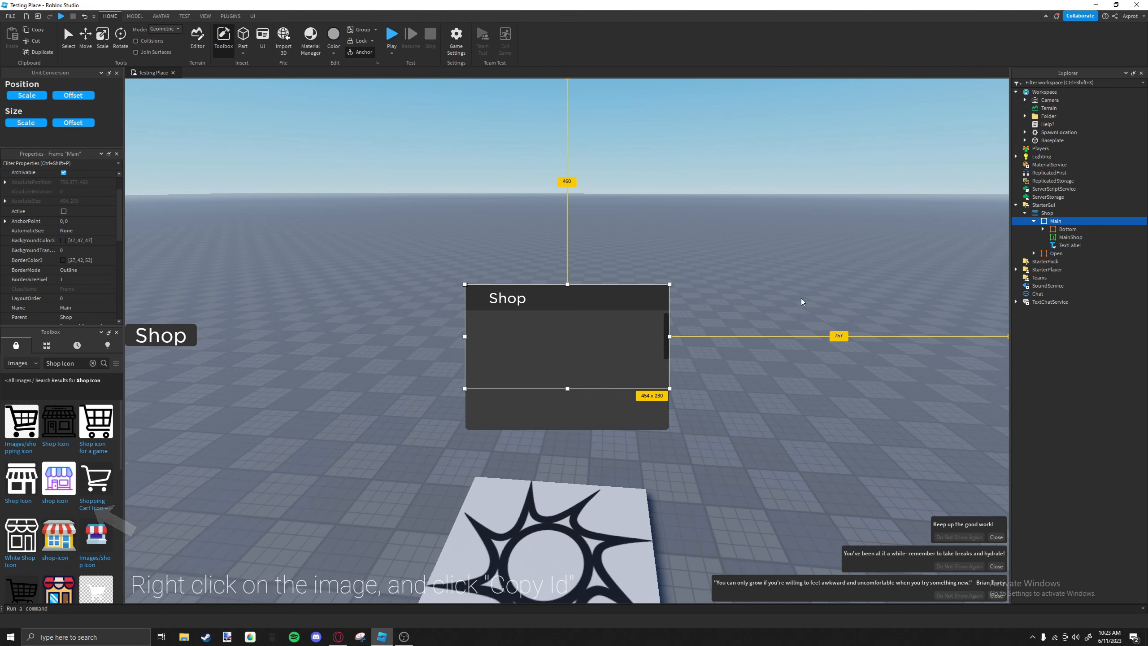
# Insert an ImageLabel into the Main frame.
pyautogui.click(1068, 222)
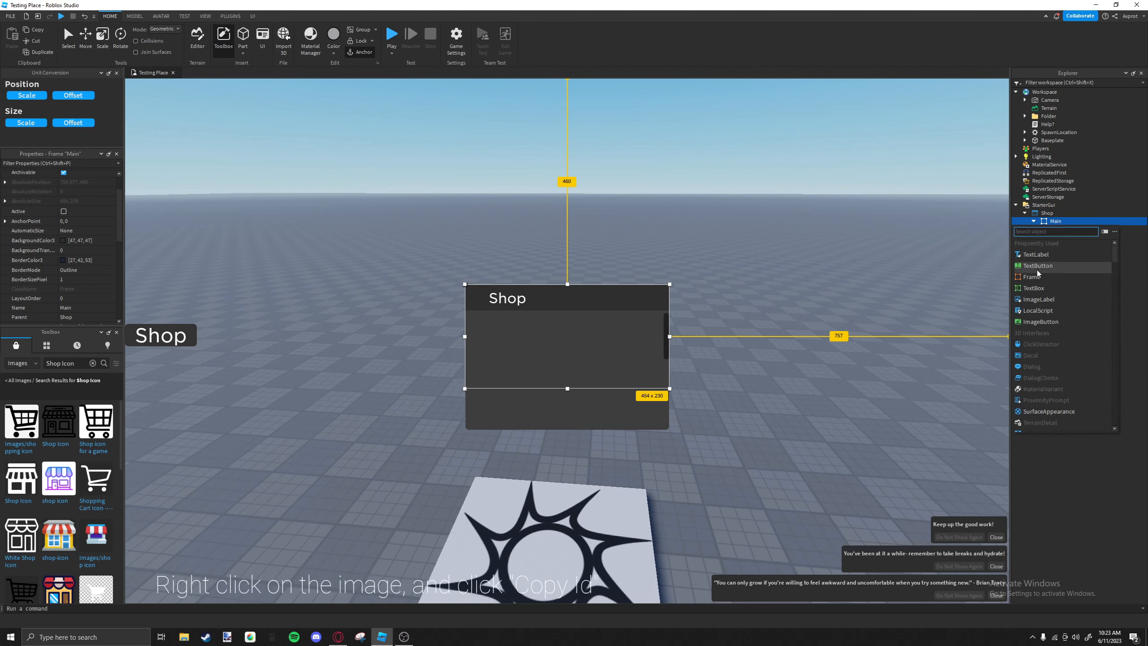
pyautogui.click(1032, 329)
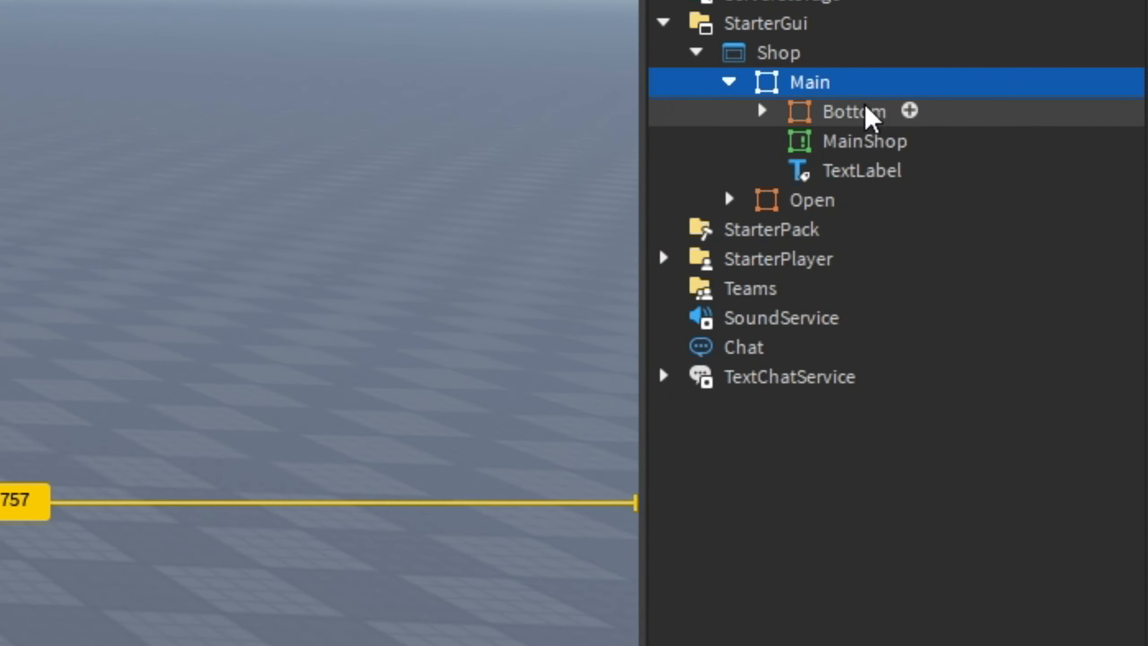
pyautogui.click(1070, 221)
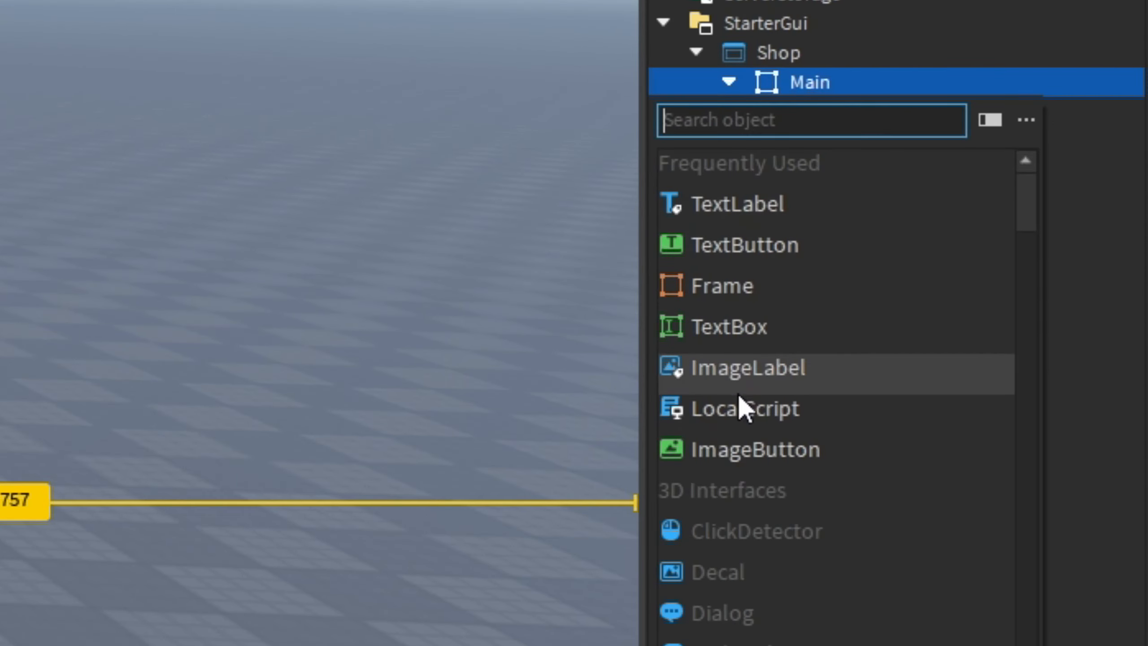
pyautogui.click(734, 368)
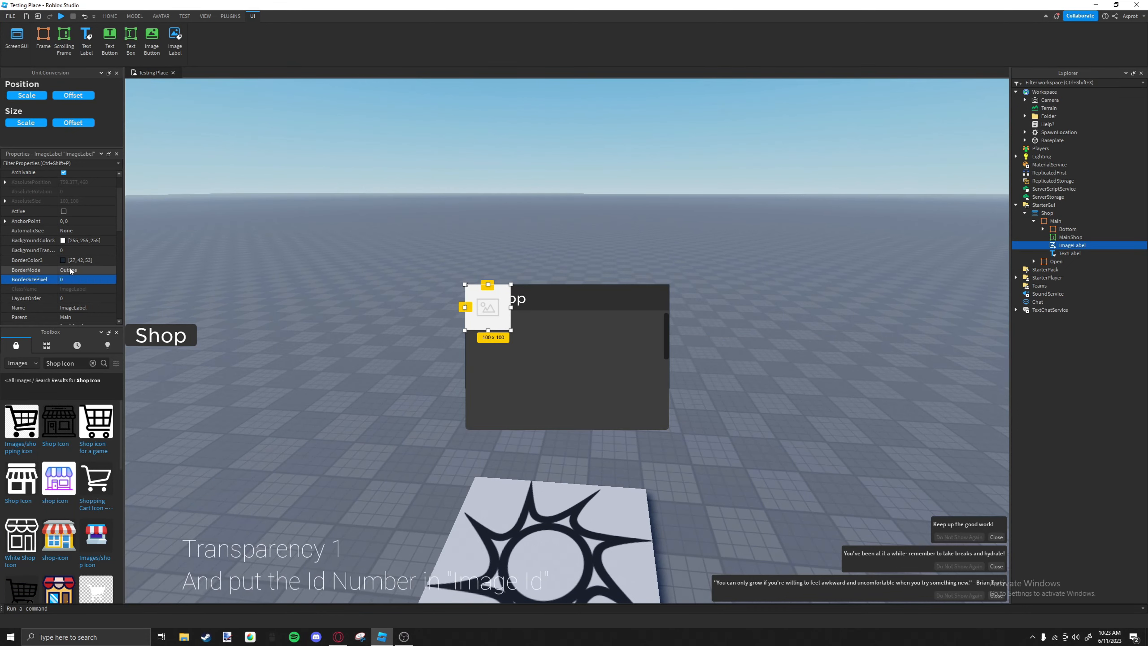
# Set the ImageLabel's Image property to the copied storefront icon's asset ID.
pyautogui.scroll(-5, 77, 244)
pyautogui.scroll(-1, 82, 236)
pyautogui.click(88, 228)
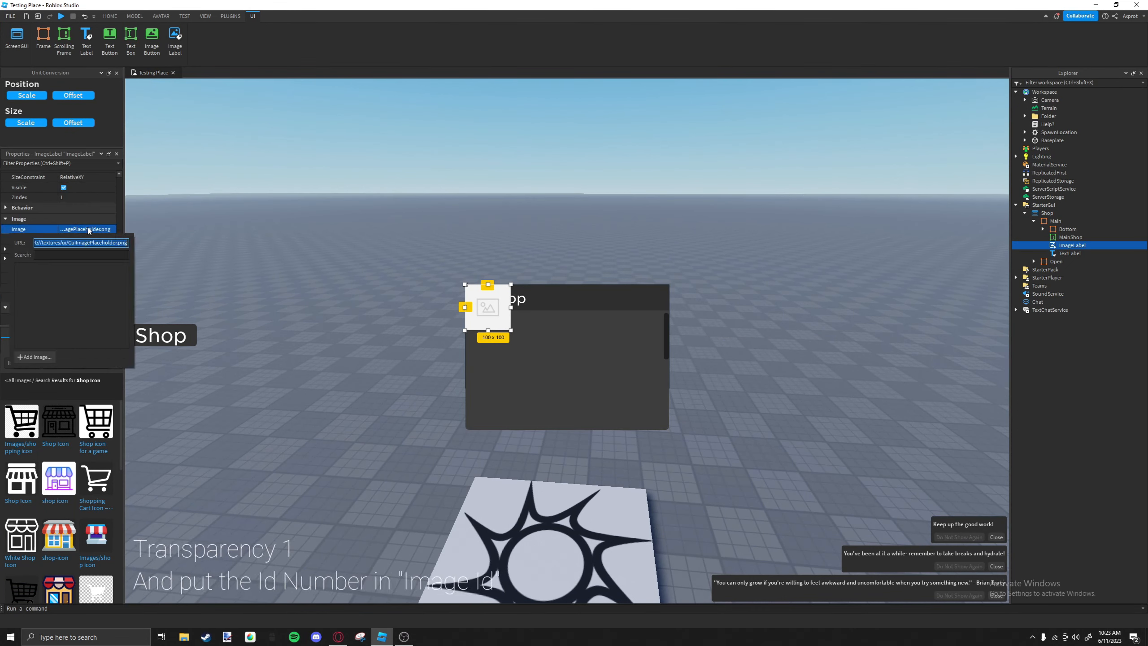
pyautogui.hotkey('ctrl', 'v')
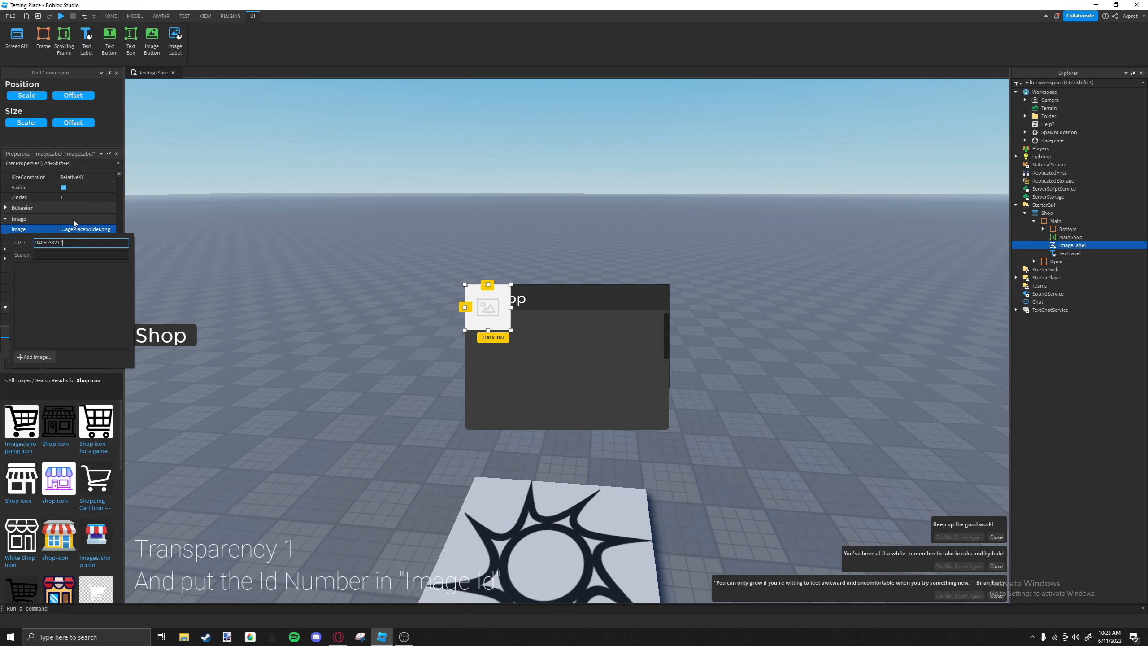
pyautogui.press('Return')
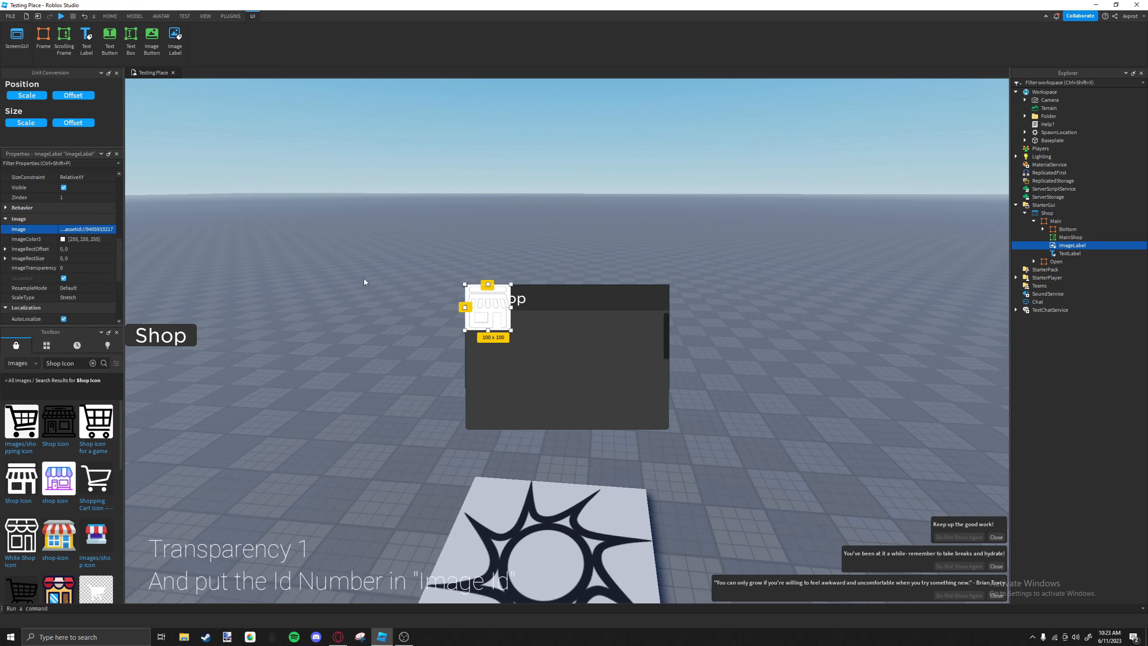
# Set the ImageLabel's BackgroundTransparency to 1 and shrink it to about 43 x 43 pixels at the header's left end.
pyautogui.scroll(5, 70, 254)
pyautogui.click(71, 285)
pyautogui.write('1')
pyautogui.press('Return')
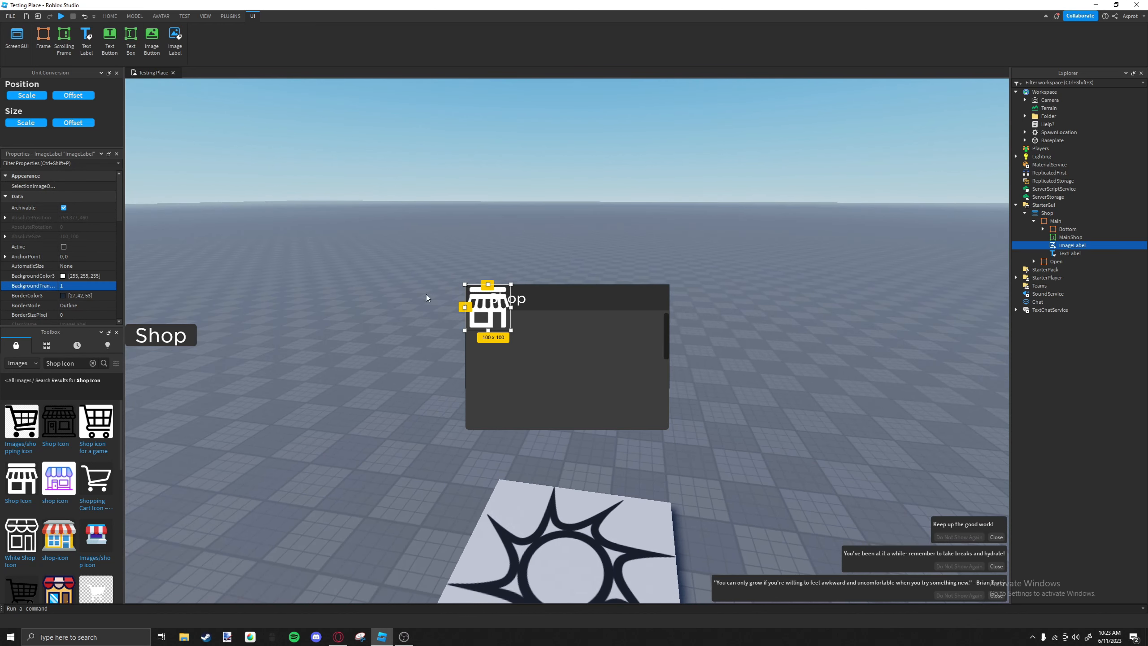
pyautogui.moveTo(512, 335); pyautogui.dragTo(489, 310)
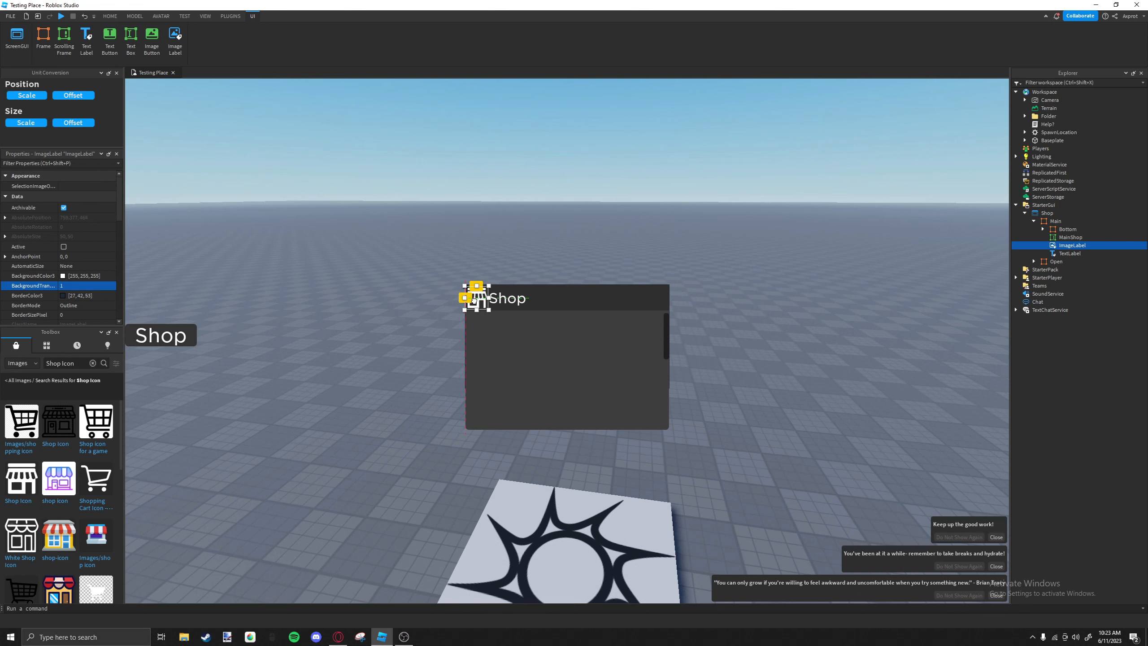
pyautogui.click(545, 308)
pyautogui.click(475, 299)
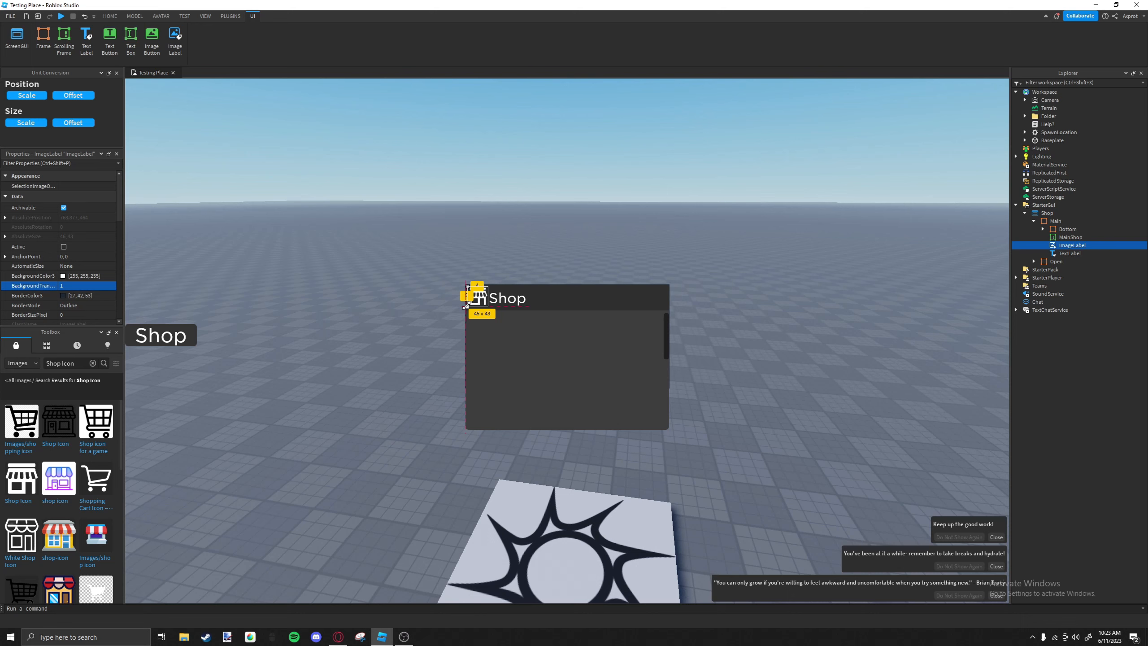
# Resize the Shop label to about 79 x 31 pixels and position it beside the storefront icon, slightly lower in the header.
pyautogui.click(513, 304)
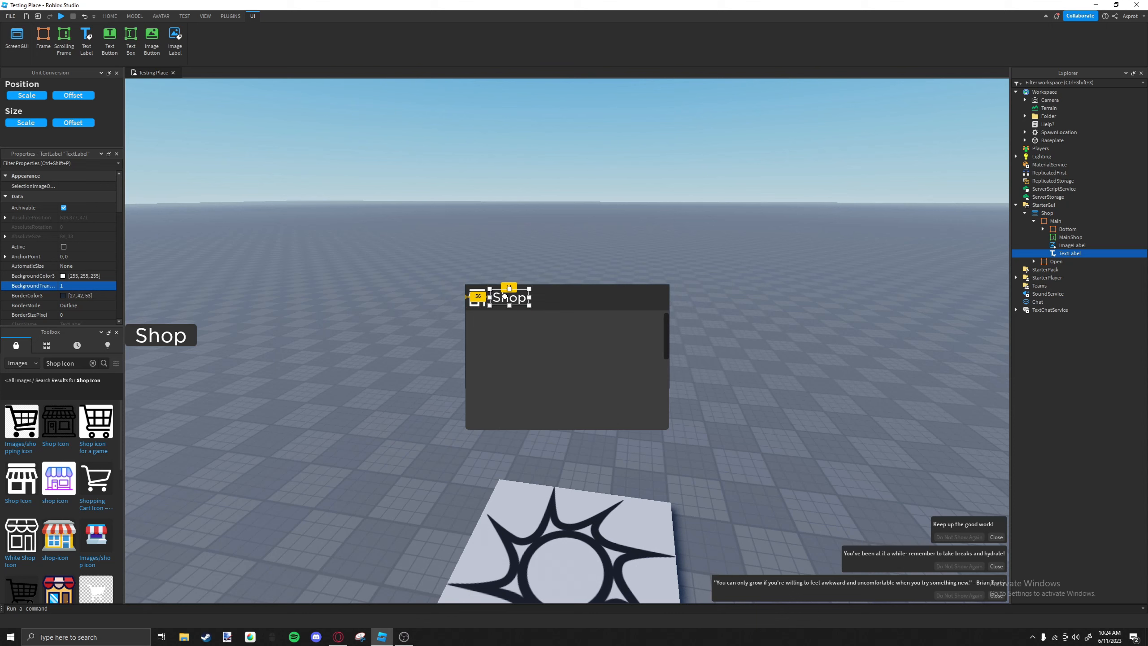
pyautogui.click(551, 304)
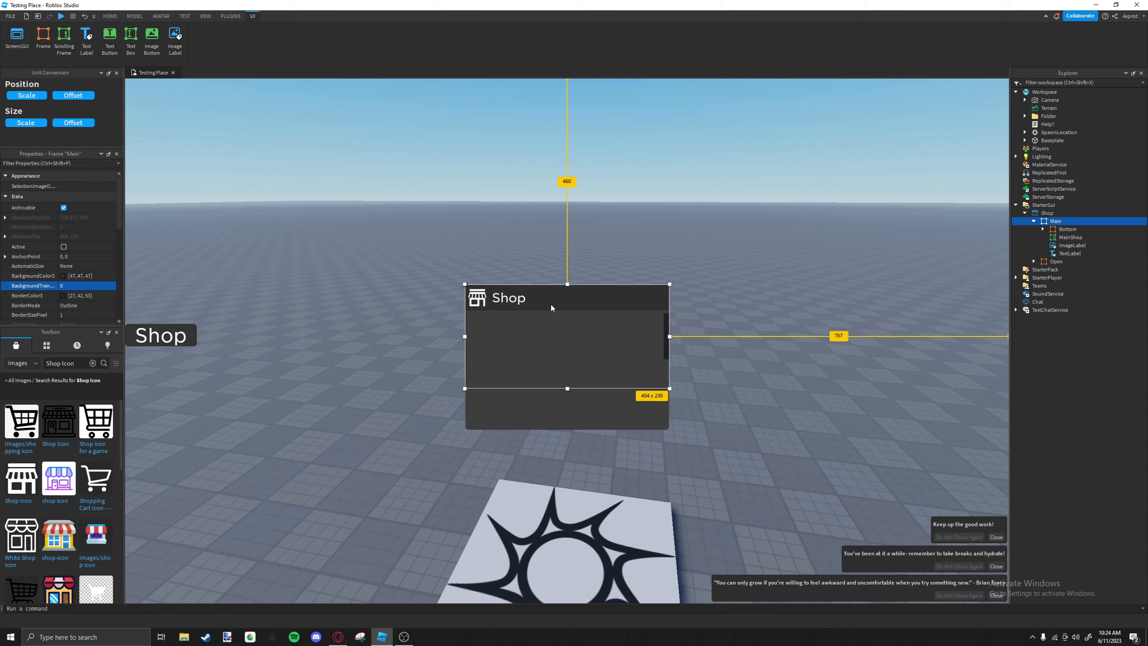
pyautogui.click(520, 304)
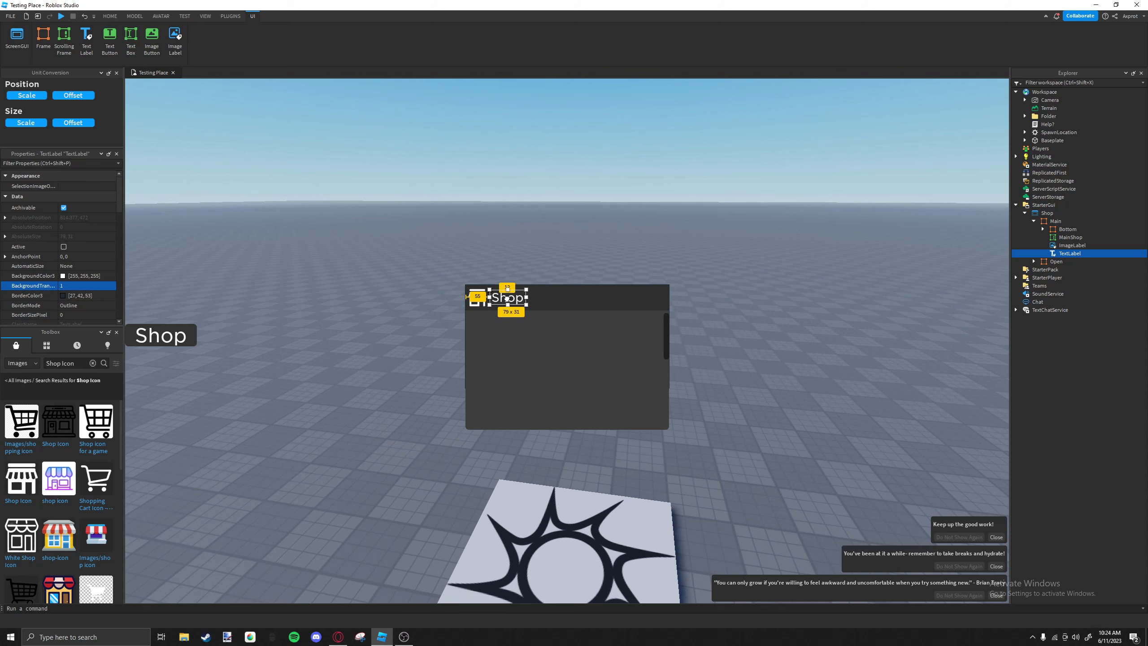
pyautogui.moveTo(506, 300); pyautogui.dragTo(509, 304)
pyautogui.click(525, 309)
pyautogui.click(551, 308)
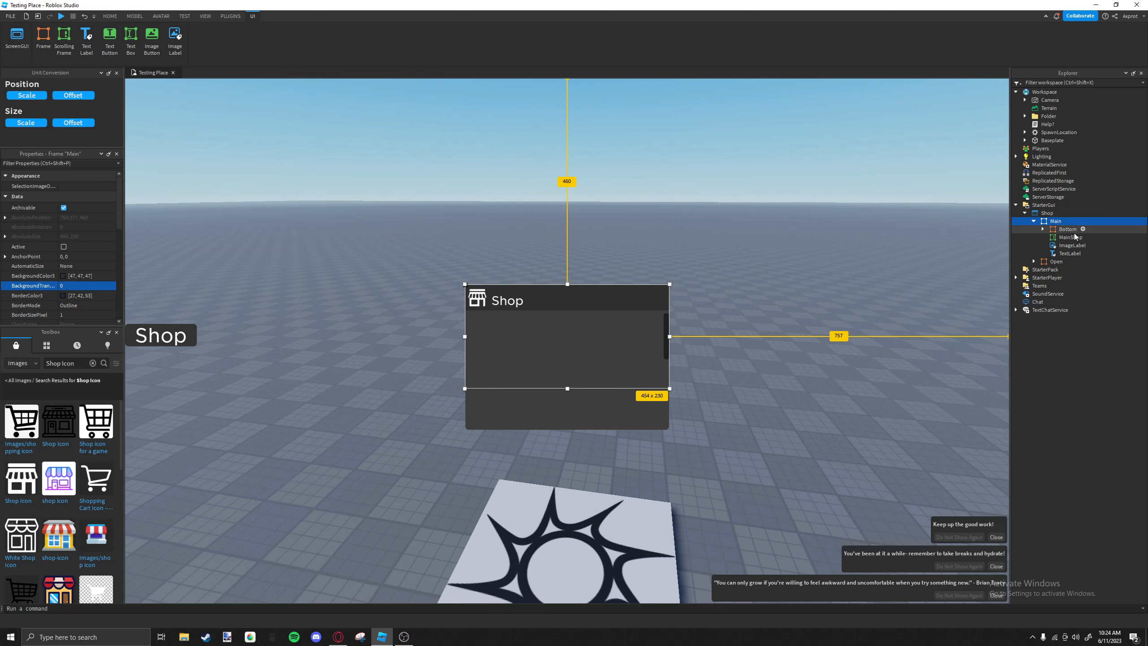
# Insert a Frame into Main and move it to Main's upper-right corner.
pyautogui.click(1068, 220)
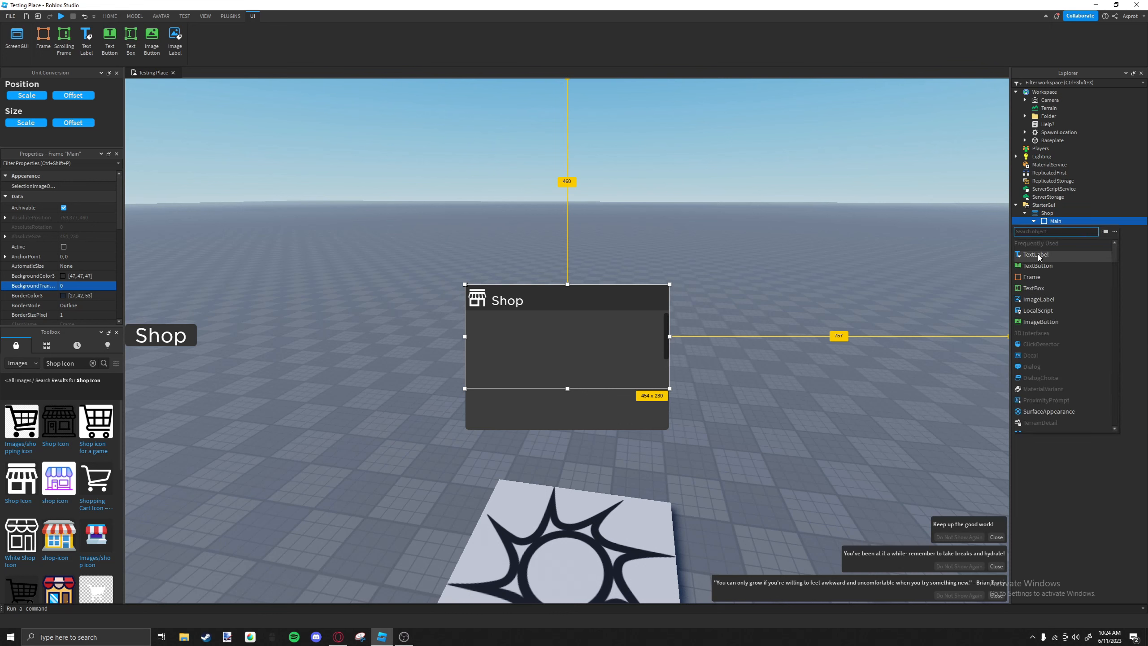
pyautogui.click(1035, 277)
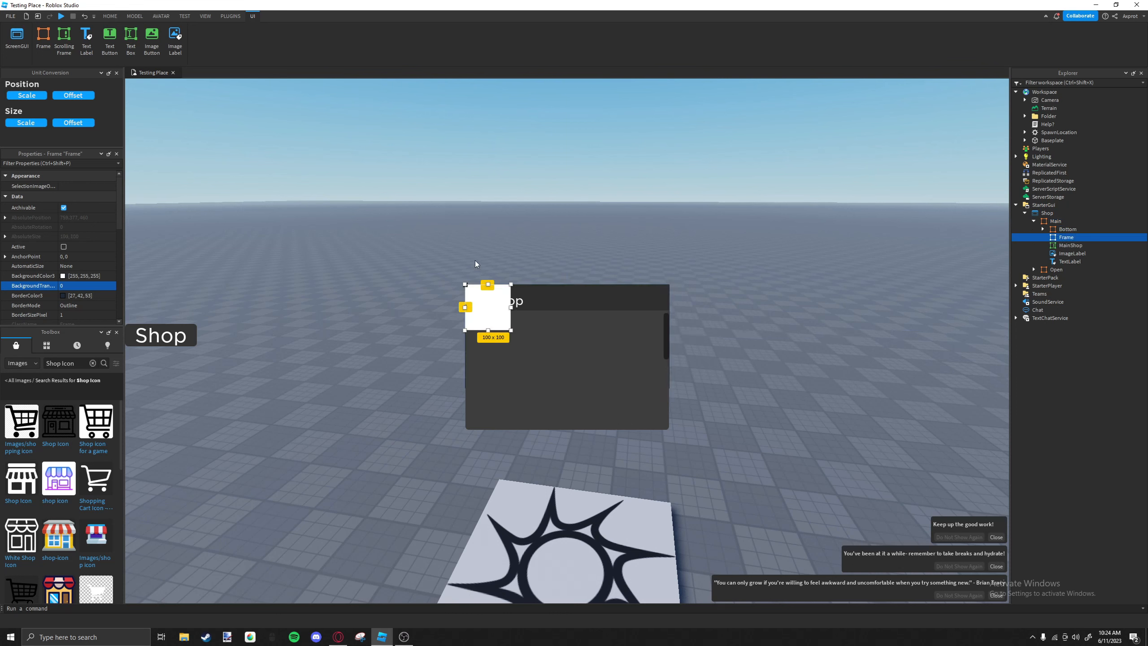
pyautogui.moveTo(476, 313); pyautogui.dragTo(632, 308)
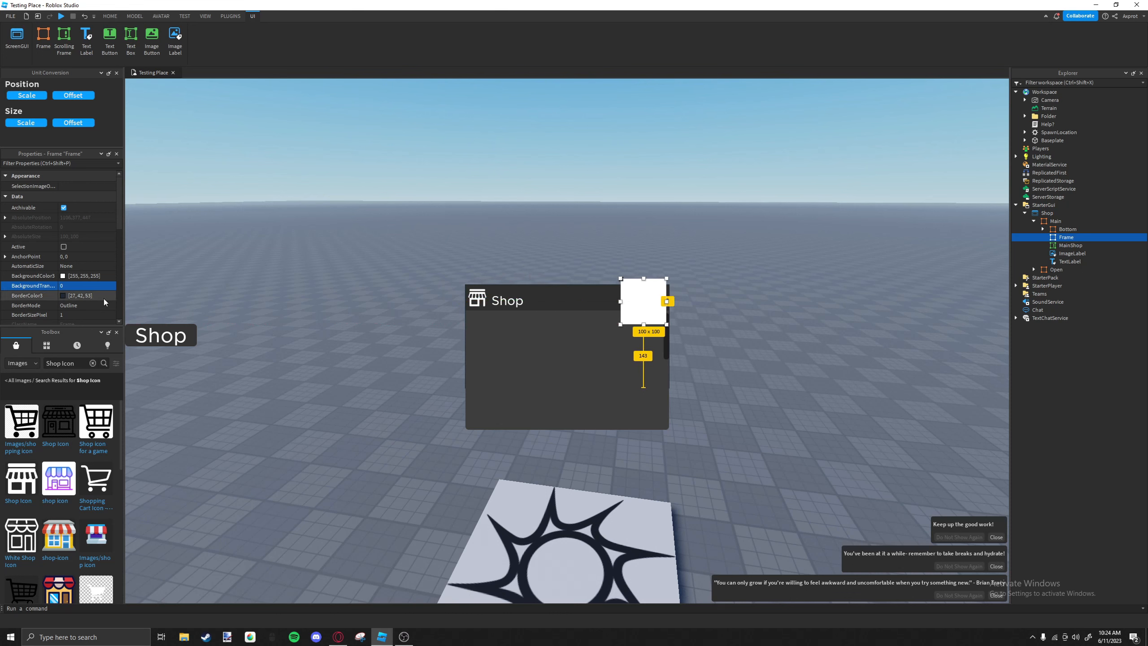
# Rename the new corner frame X and set its BorderSizePixel to 0.
pyautogui.doubleClick(1066, 237)
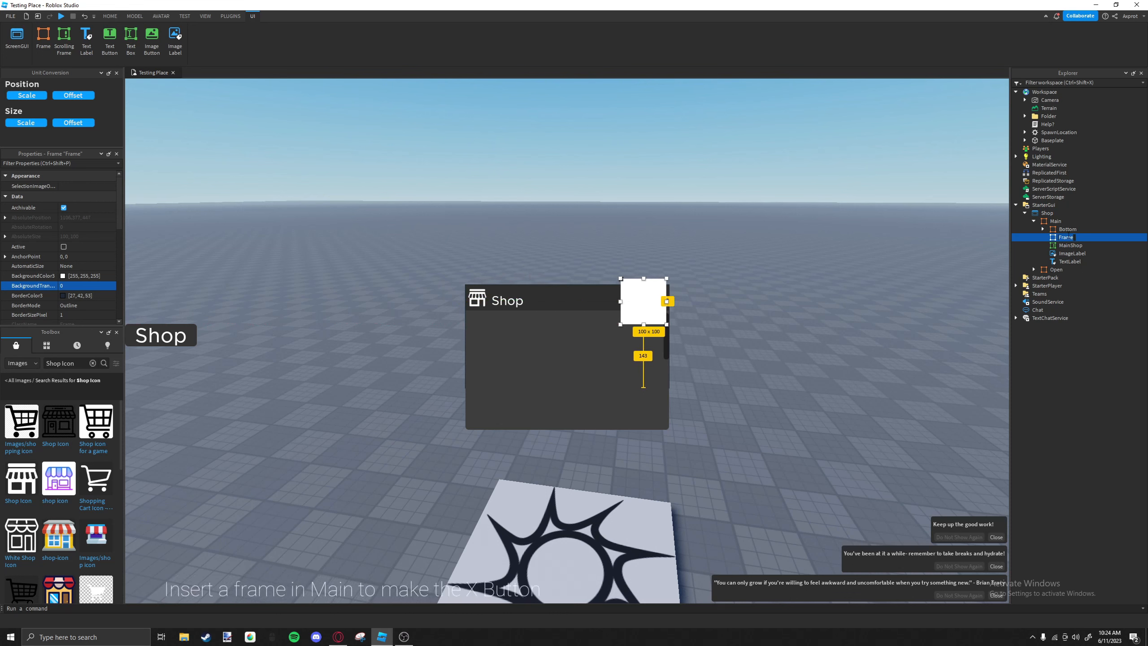
pyautogui.press('BackSpace')
pyautogui.press('BackSpace')
pyautogui.press('BackSpace')
pyautogui.press('BackSpace')
pyautogui.press('BackSpace')
pyautogui.write('X')
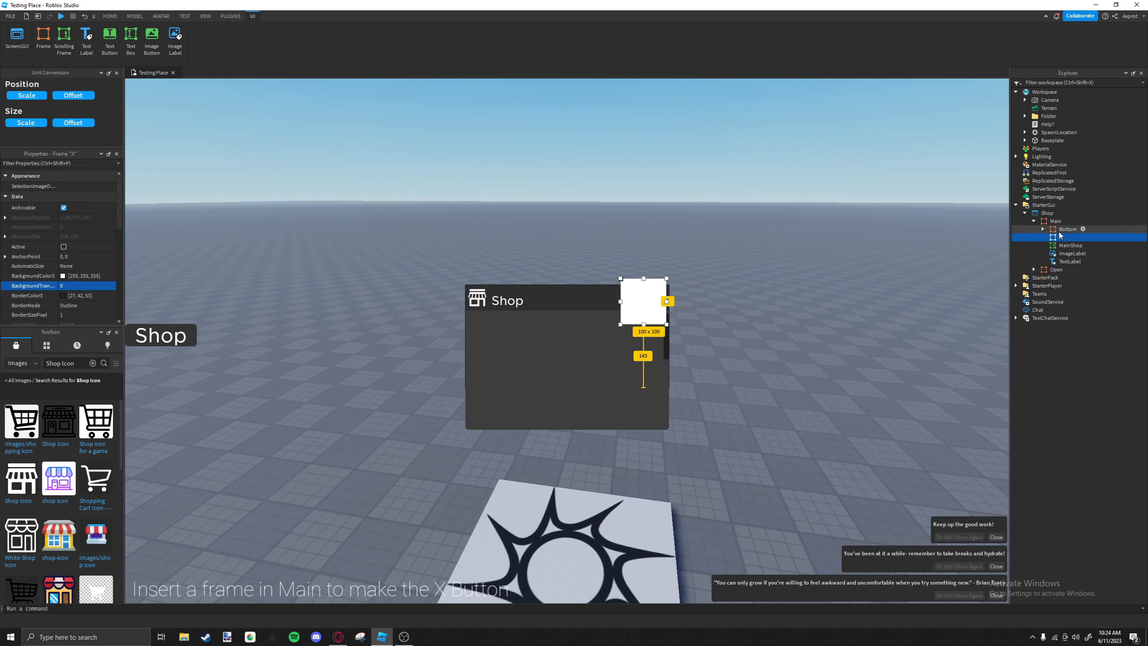
pyautogui.press('Return')
pyautogui.scroll(-3, 85, 272)
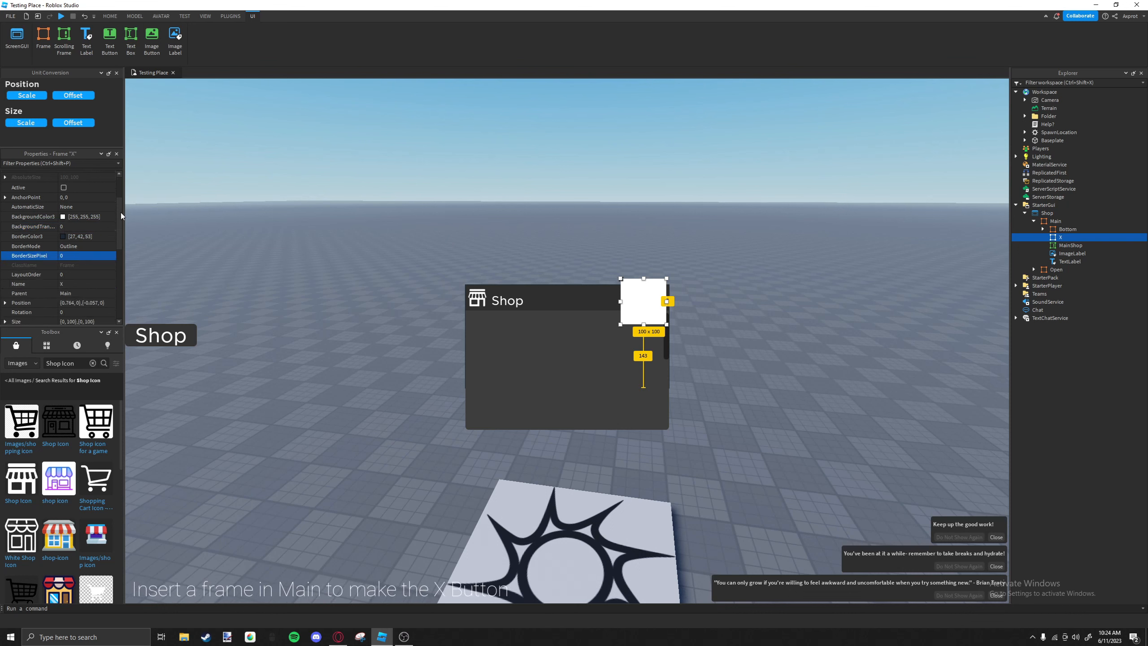
# Add a UICorner to the X frame and shrink the frame to about 37 x 37 pixels in the header's upper-right corner.
pyautogui.scroll(-7, 75, 257)
pyautogui.scroll(3, 72, 257)
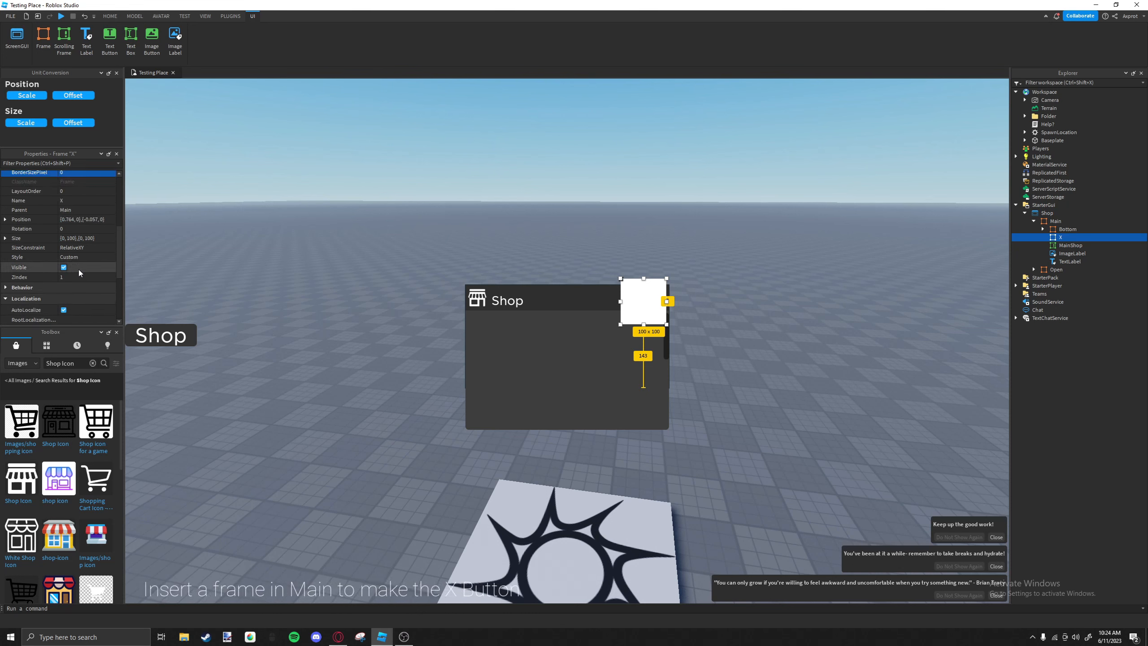
pyautogui.click(1068, 238)
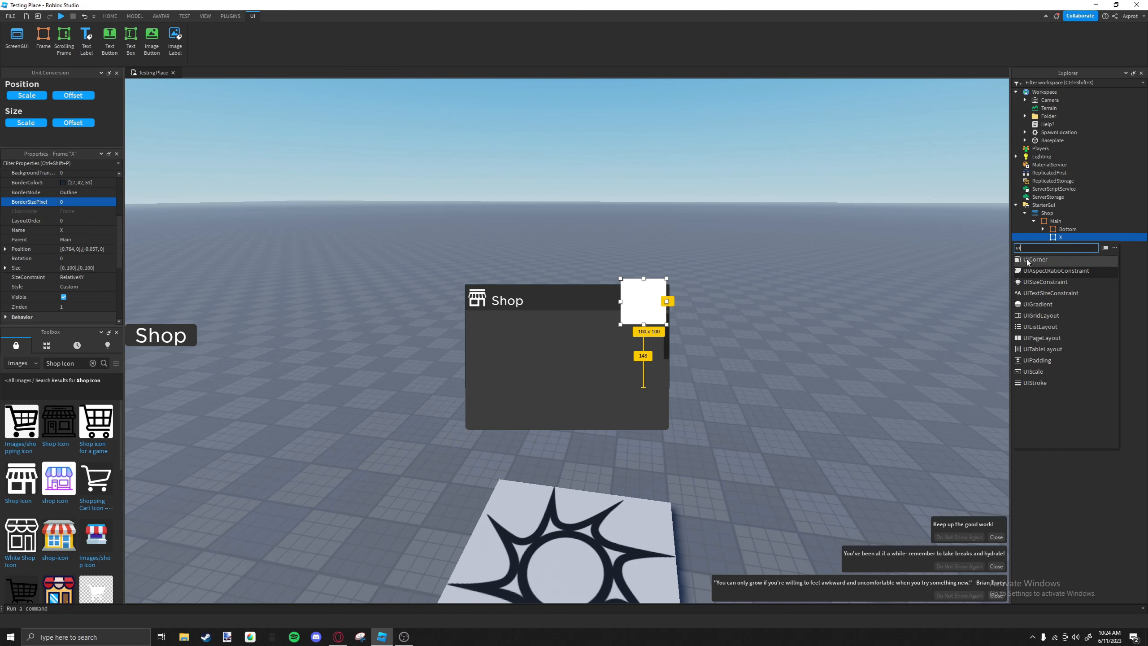
pyautogui.click(1035, 259)
pyautogui.moveTo(625, 326); pyautogui.dragTo(648, 302)
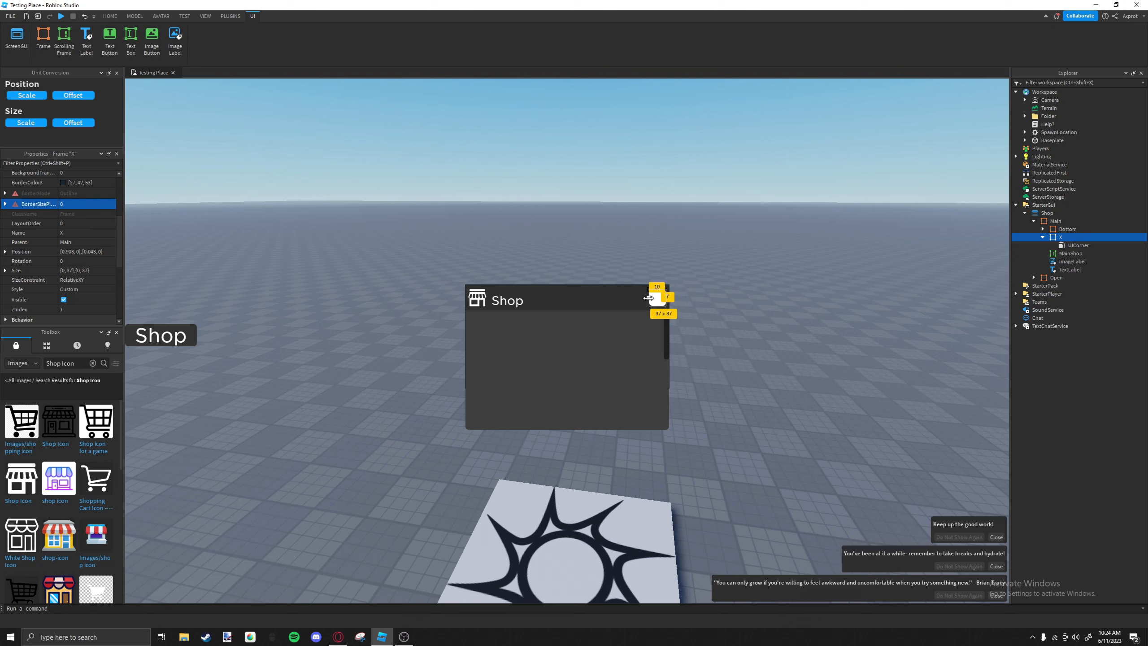
pyautogui.moveTo(648, 300); pyautogui.dragTo(644, 301)
# Set the X frame's BackgroundColor3 to 255, 66, 74.
pyautogui.scroll(5, 76, 279)
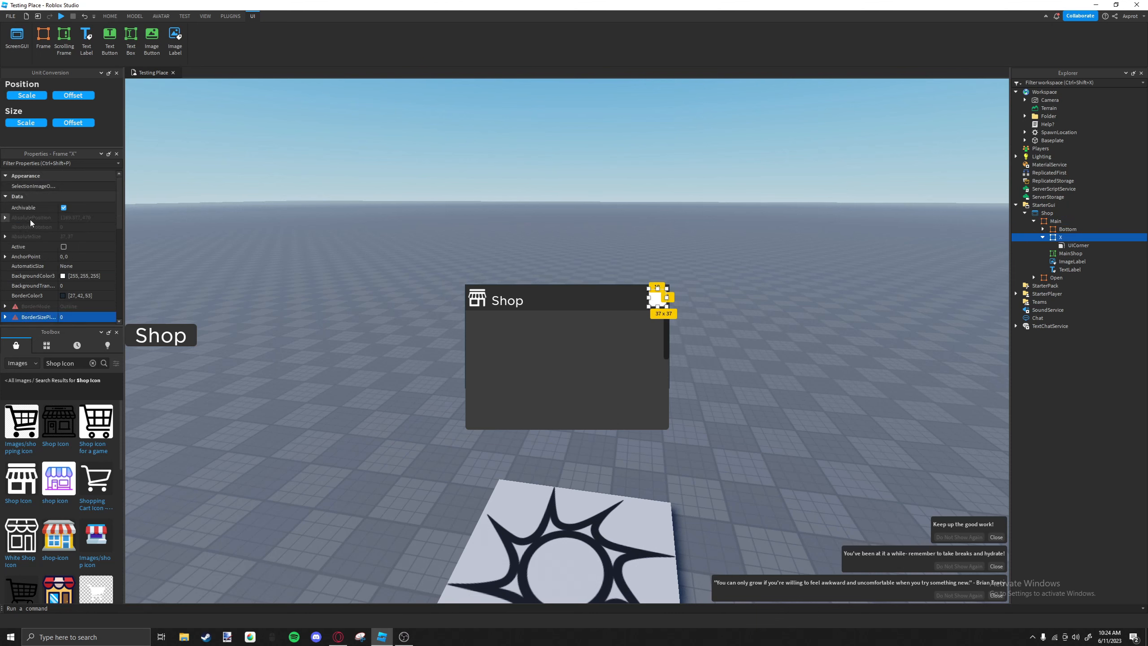
pyautogui.click(76, 277)
pyautogui.click(92, 274)
pyautogui.click(89, 273)
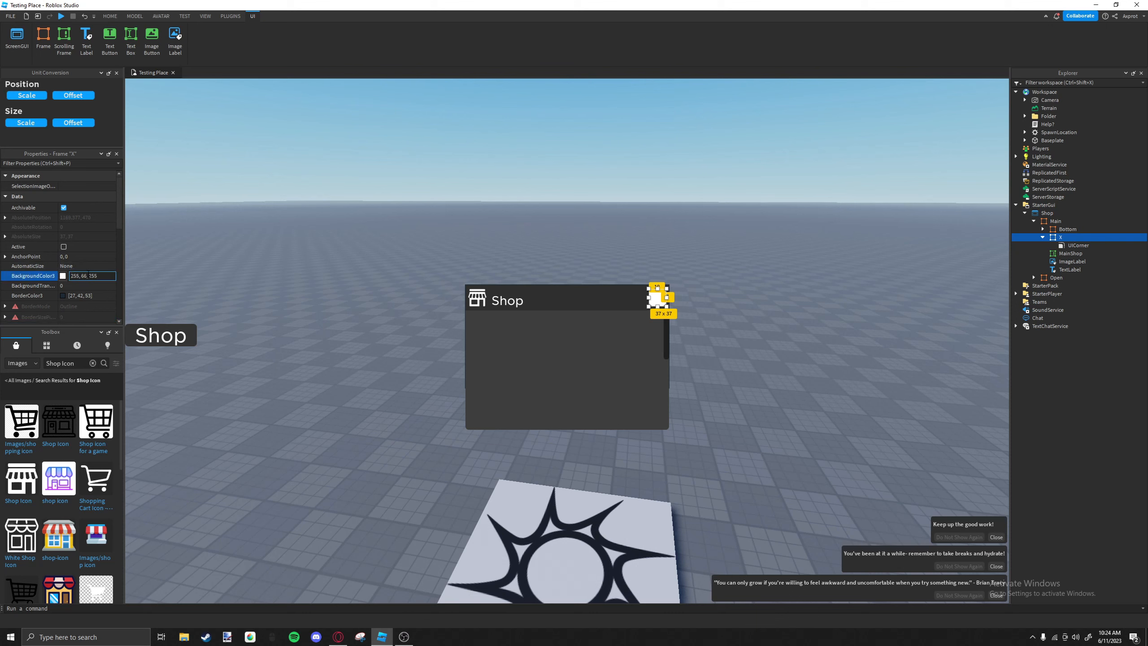
pyautogui.write('74')
pyautogui.press('Return')
pyautogui.click(576, 336)
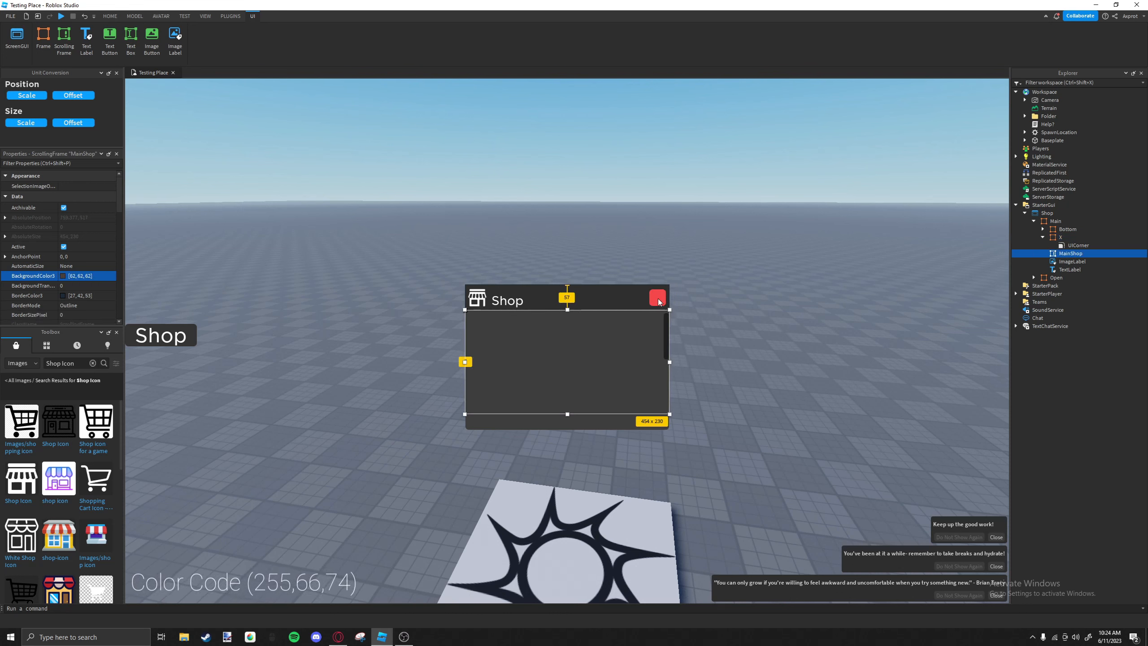
# Insert a TextButton into the X frame and resize it to about 33 x 32 pixels over the red square.
pyautogui.click(659, 298)
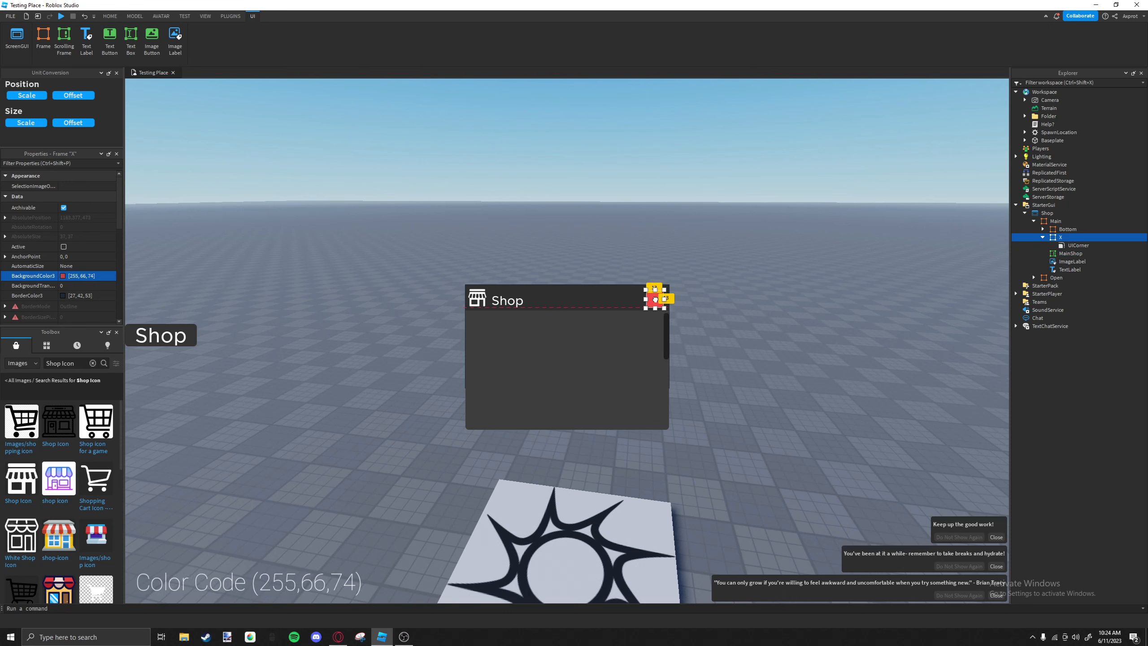
pyautogui.click(1069, 238)
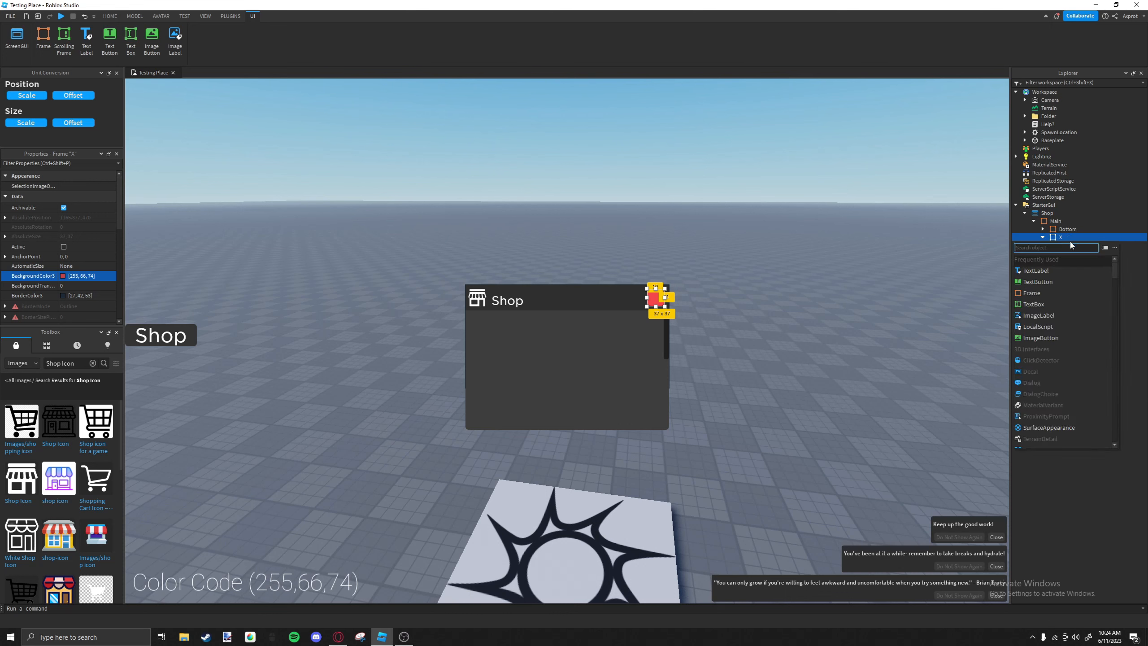
pyautogui.click(1039, 282)
pyautogui.moveTo(670, 303)
pyautogui.mouseDown()
pyautogui.moveTo(603, 302)
pyautogui.moveTo(665, 300)
pyautogui.mouseUp()
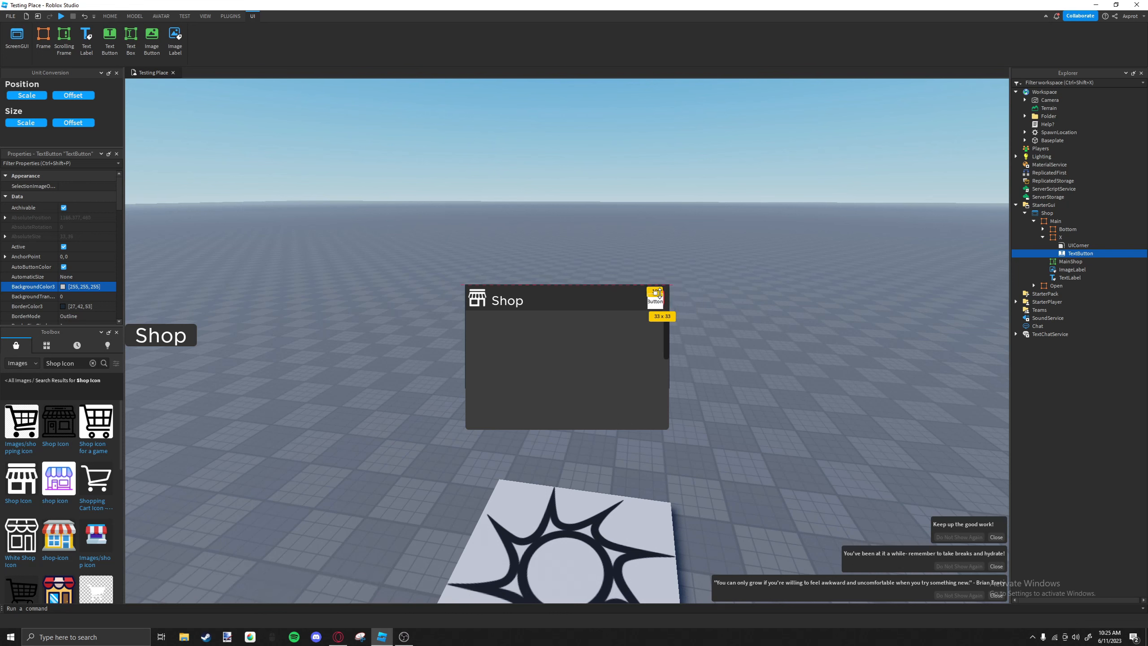
pyautogui.moveTo(656, 307); pyautogui.dragTo(655, 303)
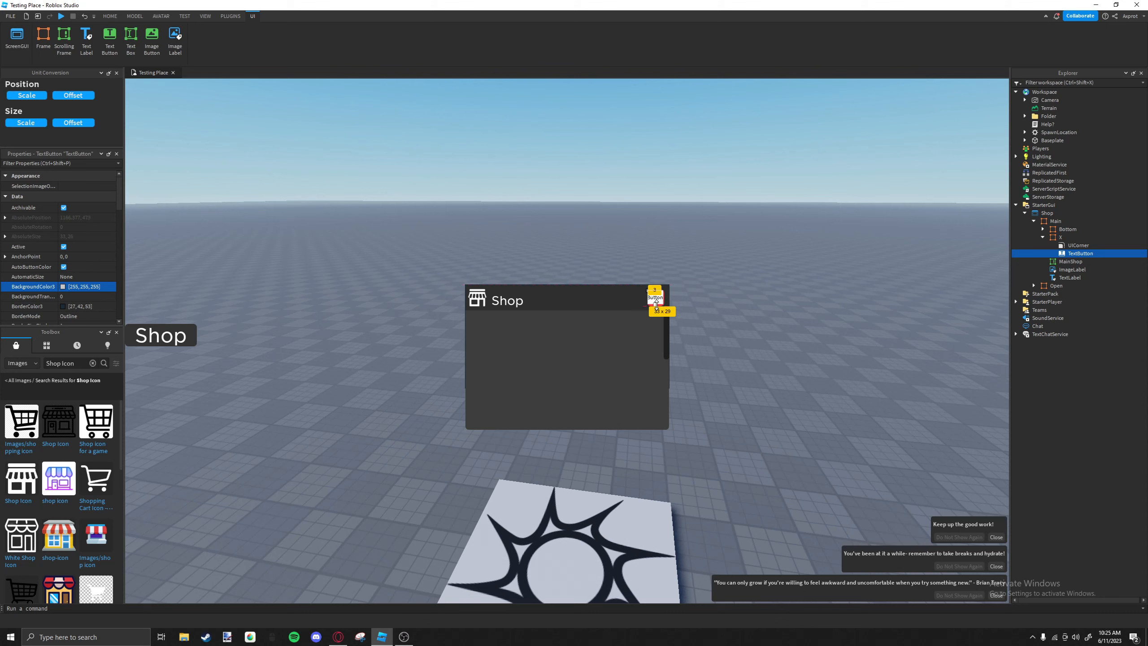
pyautogui.scroll(-10, 81, 240)
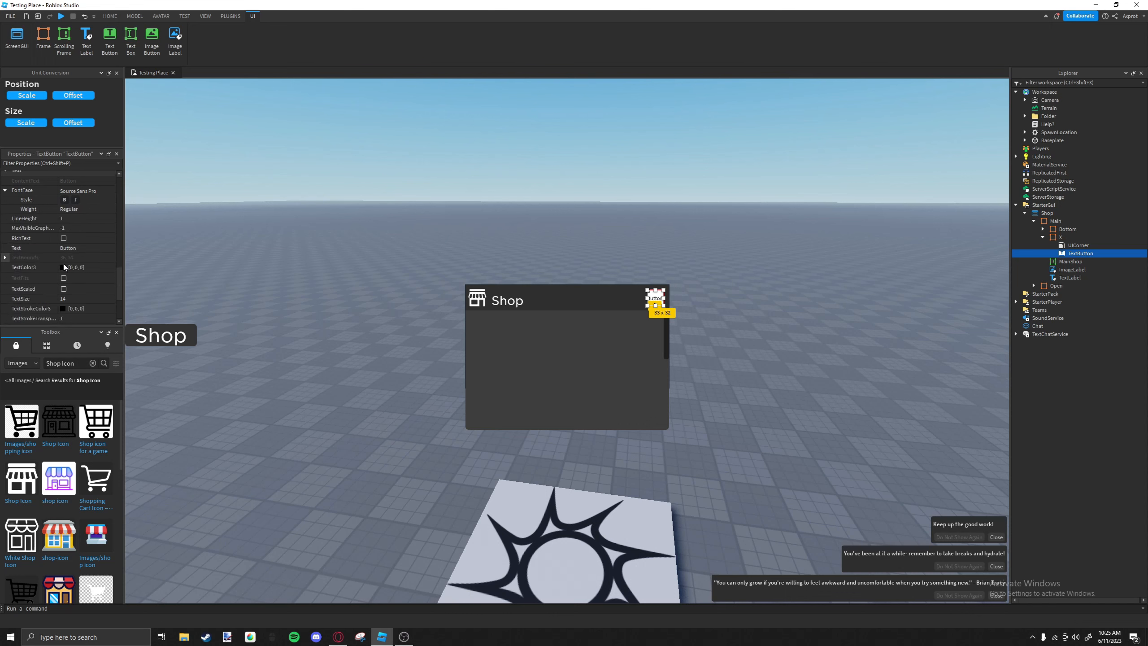
# Turn on TextScaled for the button, set its text to X in Gotham SSm, and nudge it over the red square.
pyautogui.click(64, 288)
pyautogui.click(68, 248)
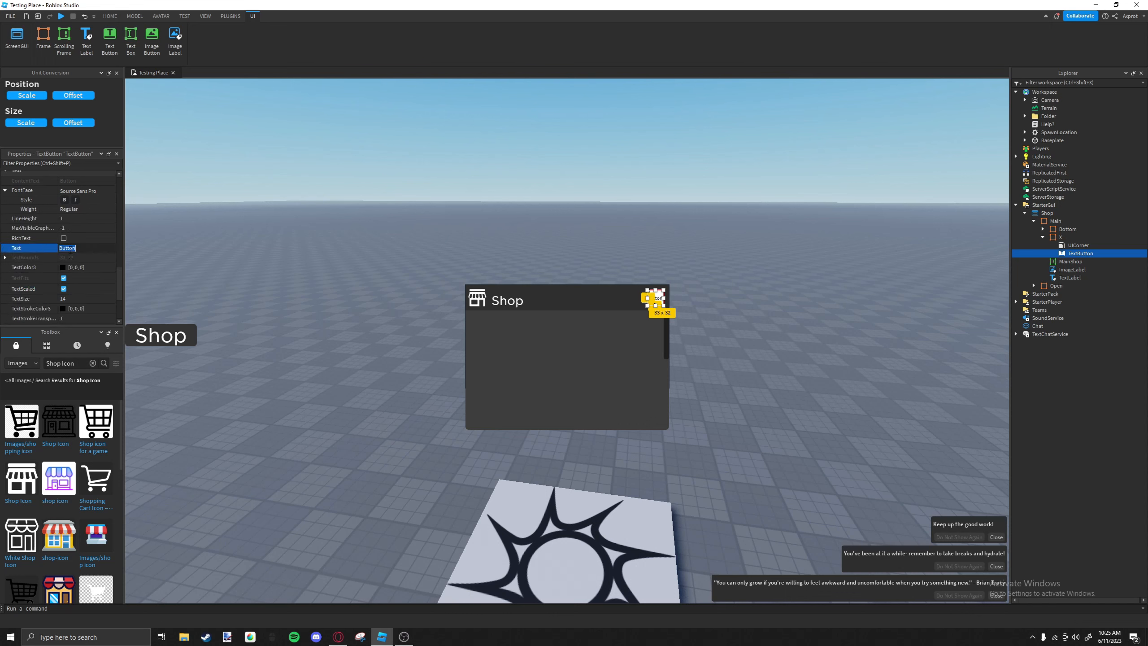
pyautogui.click(106, 190)
pyautogui.click(102, 189)
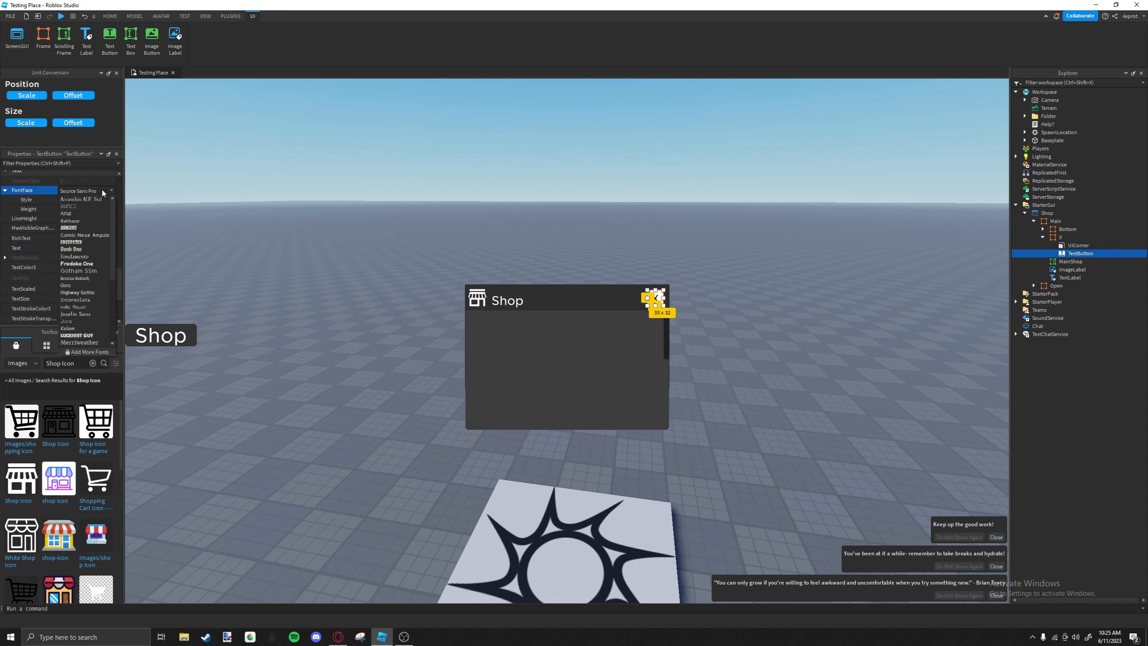
pyautogui.click(76, 271)
pyautogui.click(577, 372)
pyautogui.click(656, 303)
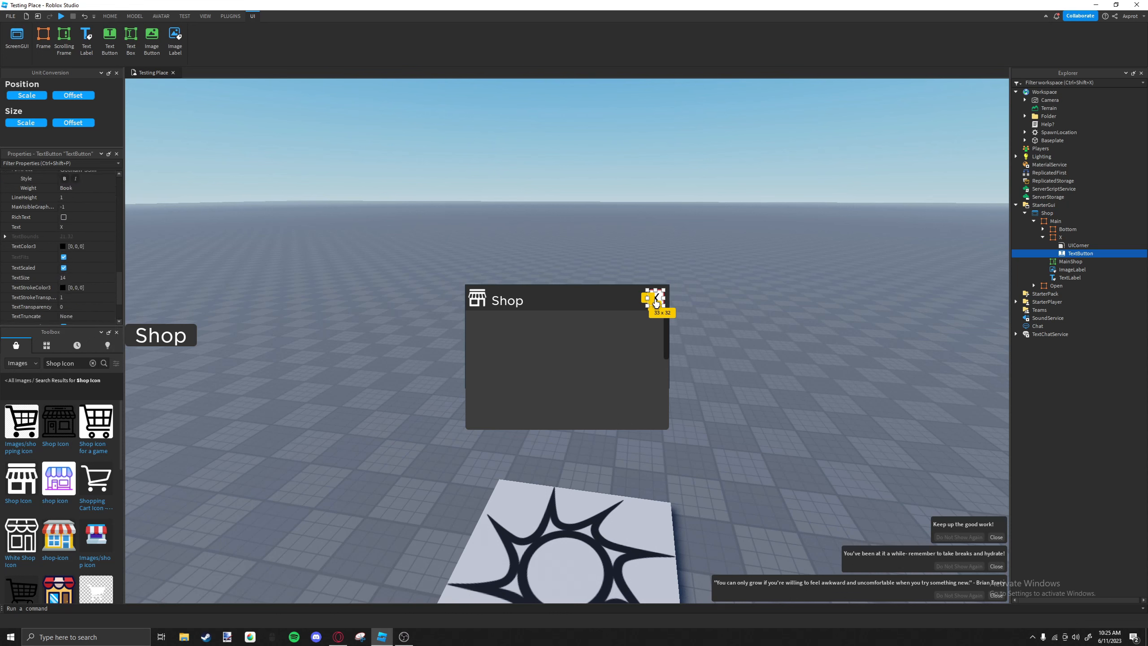
pyautogui.moveTo(657, 305); pyautogui.dragTo(658, 306)
# Set the X TextButton's BackgroundTransparency to 1.
pyautogui.scroll(10, 75, 269)
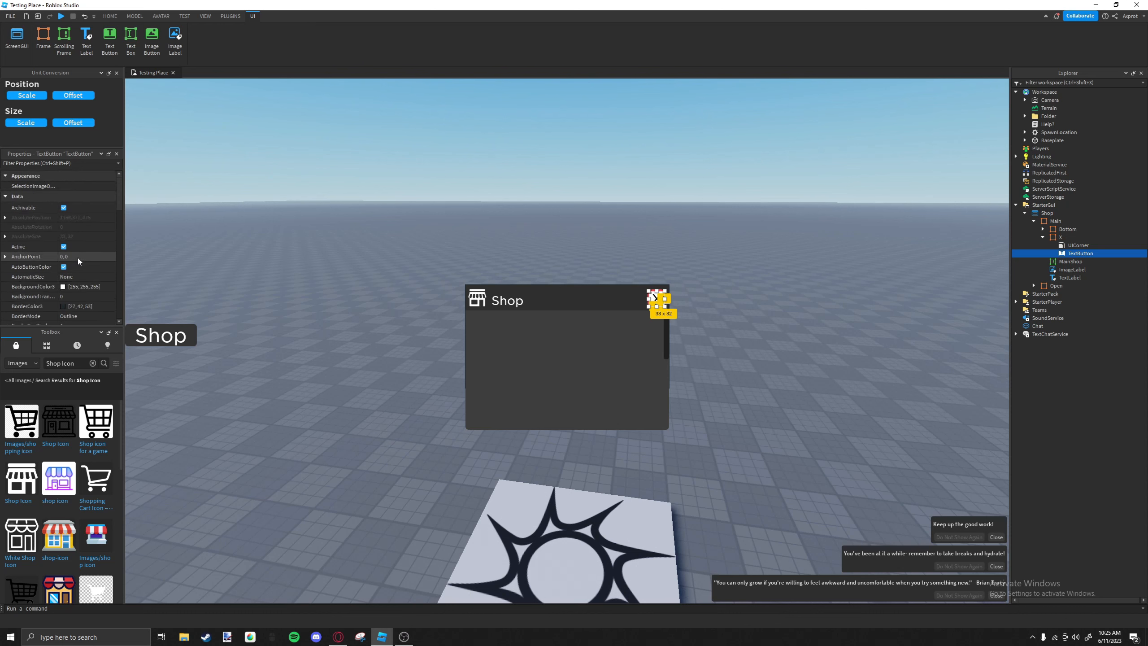
pyautogui.click(62, 299)
pyautogui.write('1')
pyautogui.click(532, 351)
pyautogui.click(656, 299)
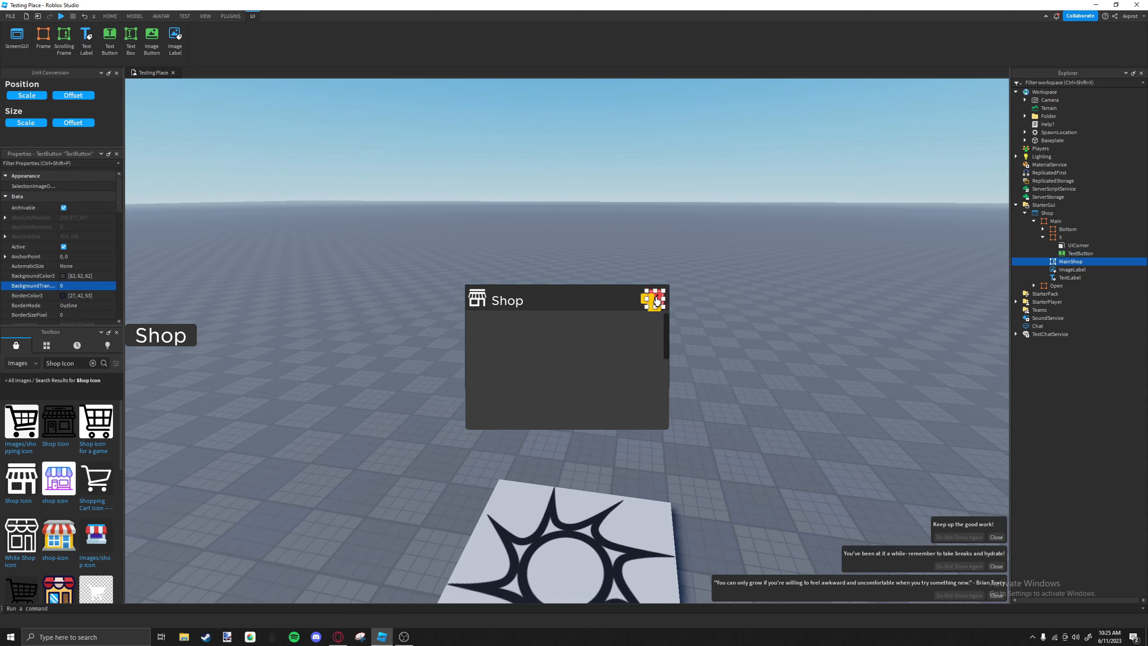
pyautogui.click(645, 309)
pyautogui.click(655, 298)
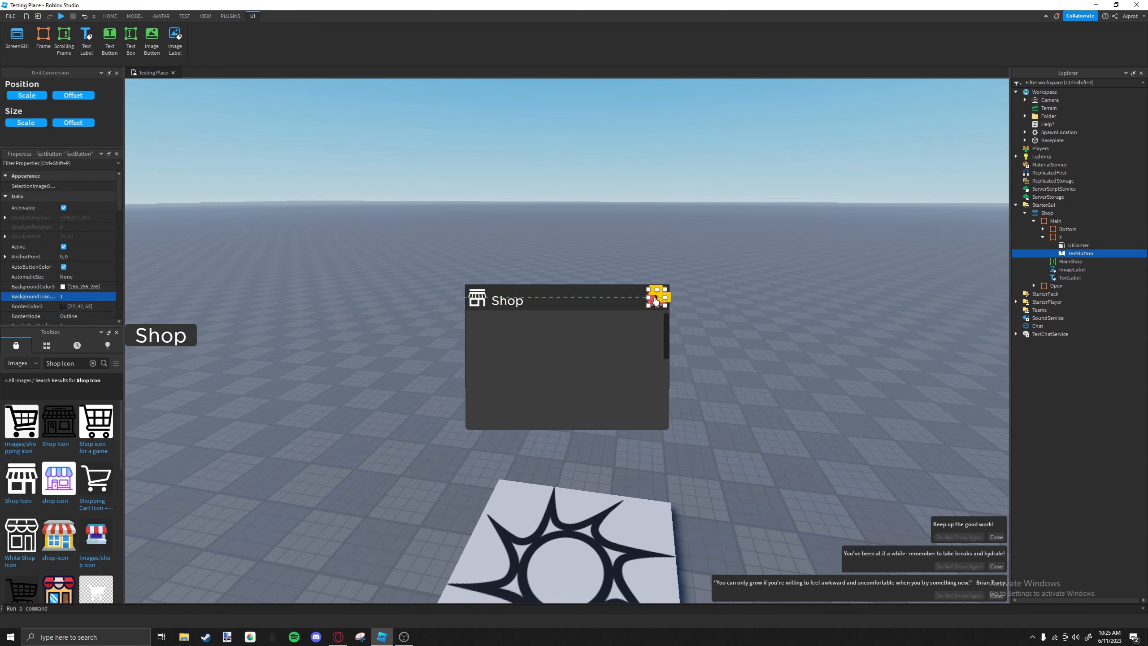
# Set the X TextButton's TextColor3 to white (255, 255, 255).
pyautogui.scroll(-10, 30, 268)
pyautogui.scroll(-5, 30, 268)
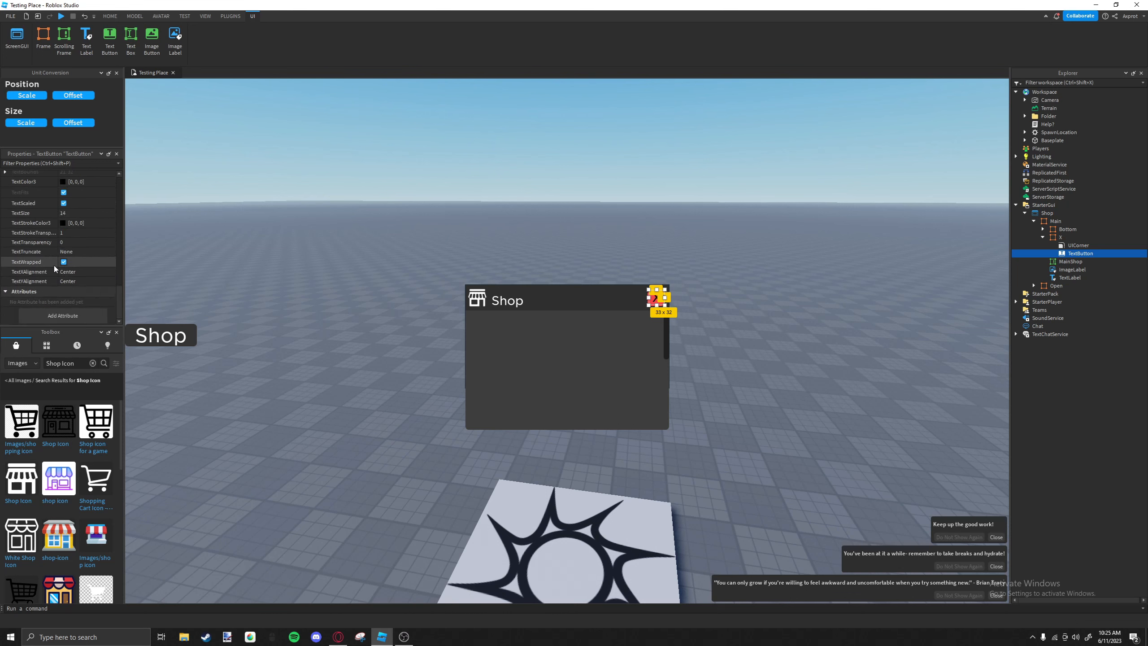
pyautogui.click(62, 223)
pyautogui.click(64, 181)
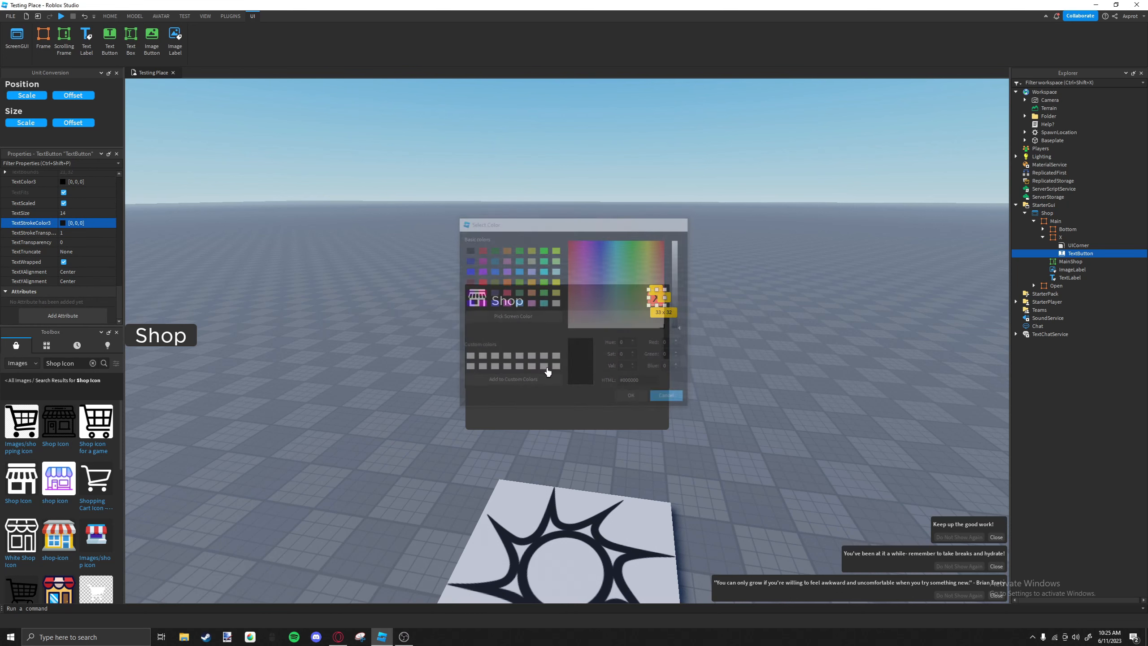
pyautogui.click(677, 247)
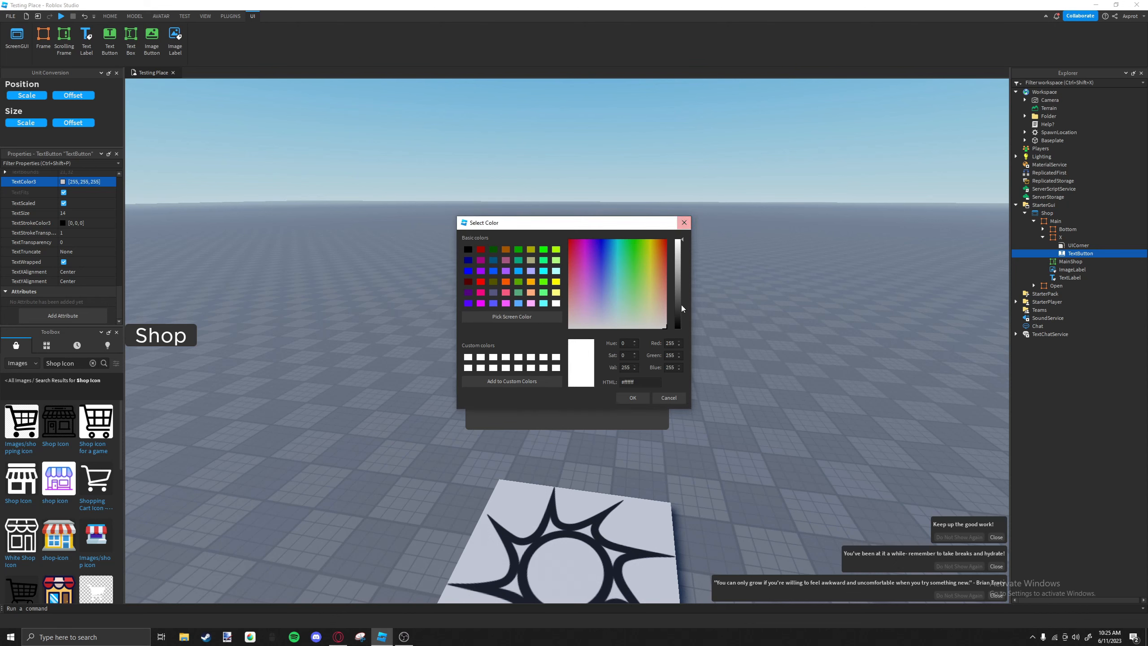
pyautogui.click(632, 398)
pyautogui.click(638, 381)
pyautogui.click(654, 298)
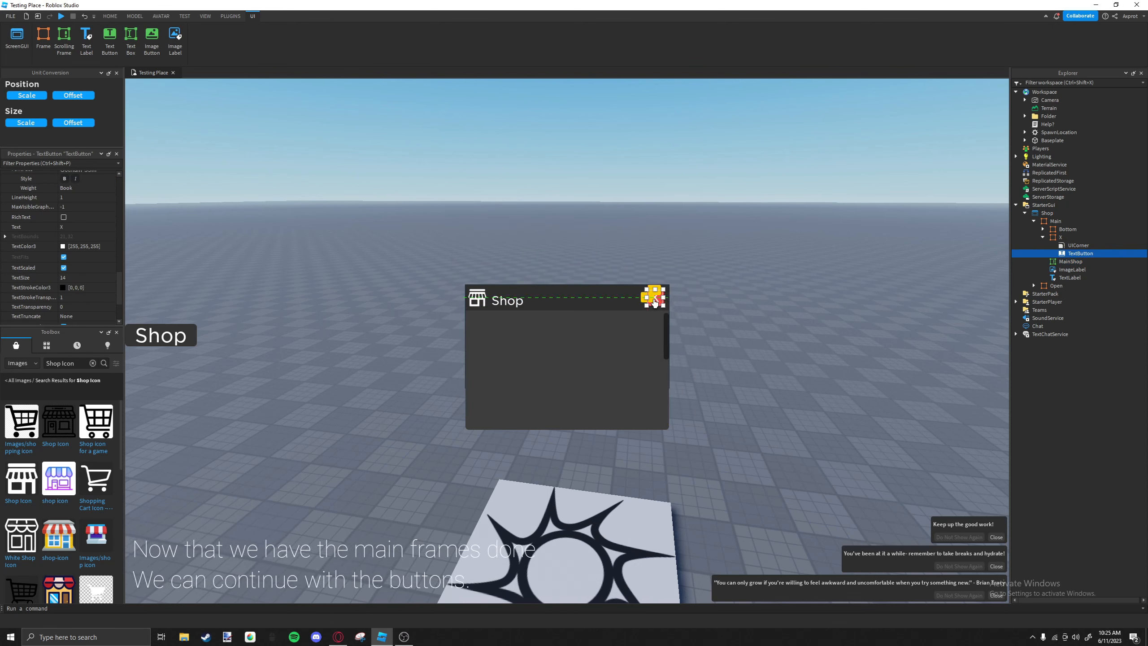
pyautogui.click(655, 302)
pyautogui.click(656, 303)
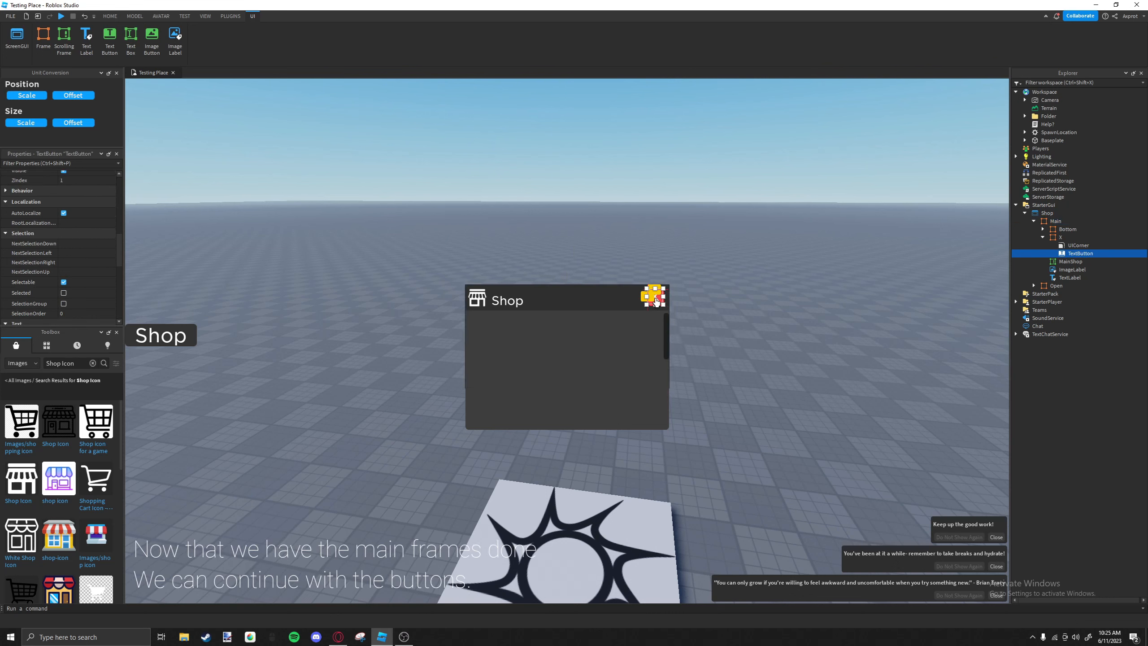
pyautogui.click(610, 294)
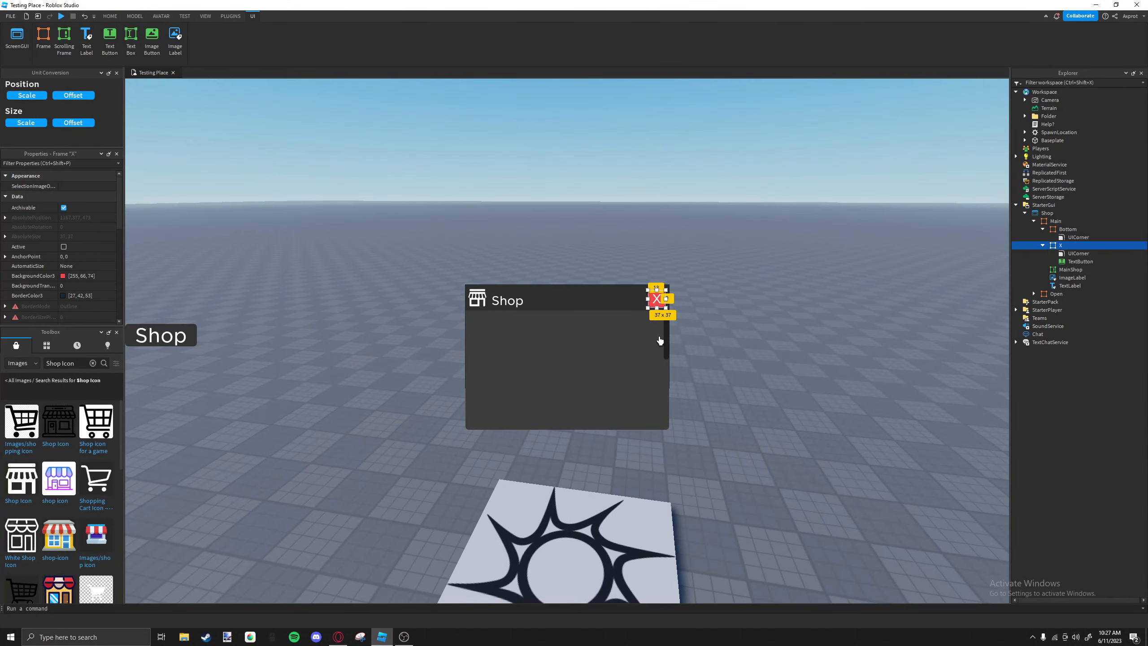
# Insert a Frame into MainShop, sized about 162 x 100 pixels and placed near the scrolling frame's upper-left corner.
pyautogui.click(659, 340)
pyautogui.click(1087, 270)
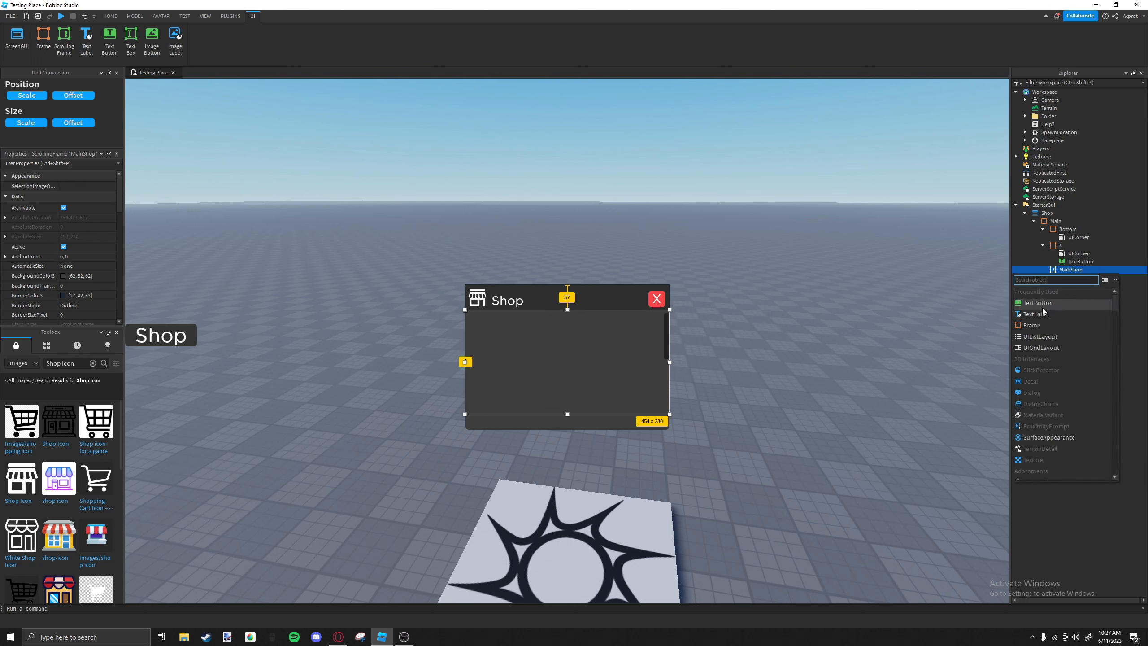
pyautogui.click(1032, 325)
pyautogui.moveTo(490, 331); pyautogui.dragTo(534, 352)
pyautogui.click(552, 362)
pyautogui.hotkey('ctrl', 'z')
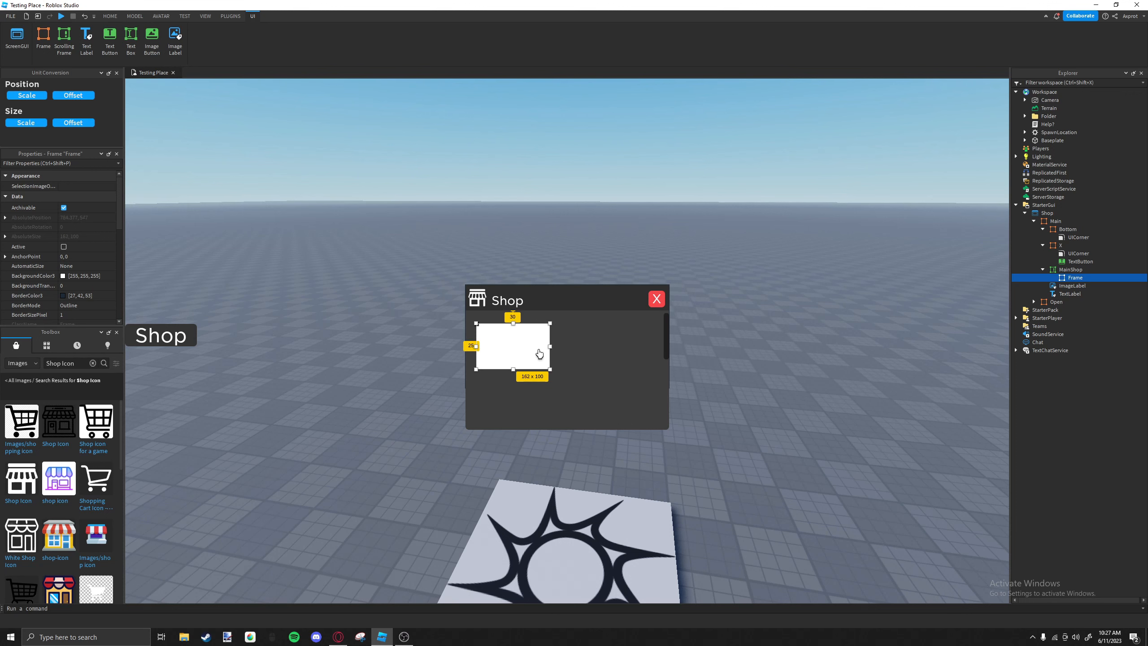
# Add a UICorner to the new item frame in MainShop and nudge the frame slightly upward.
pyautogui.scroll(-5, 93, 262)
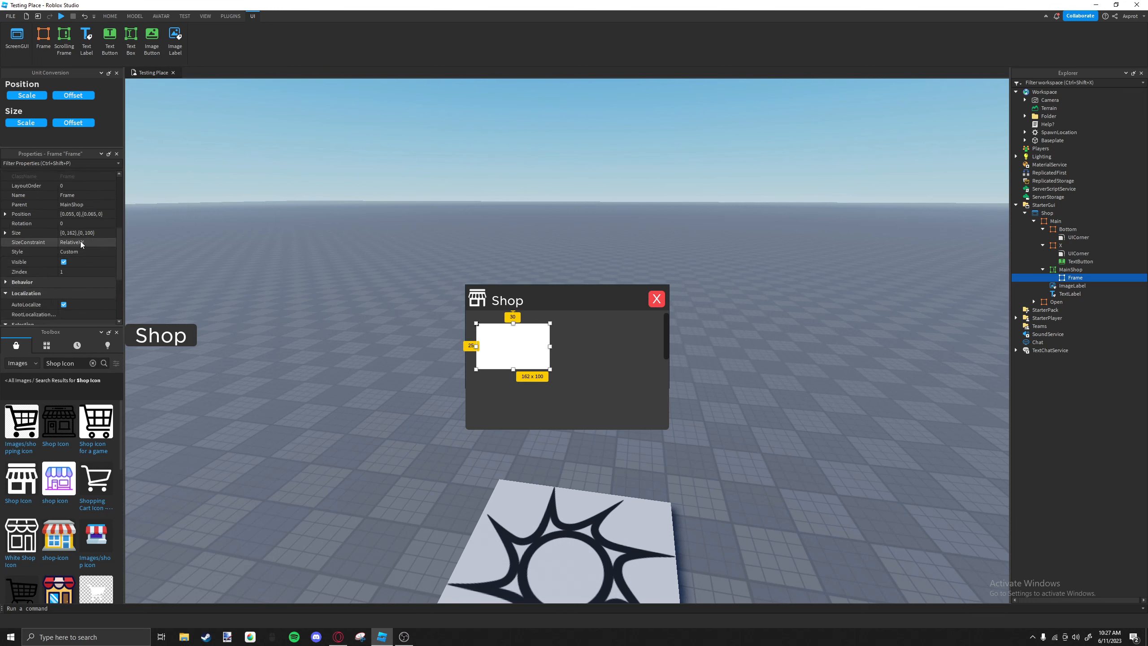
pyautogui.click(1088, 278)
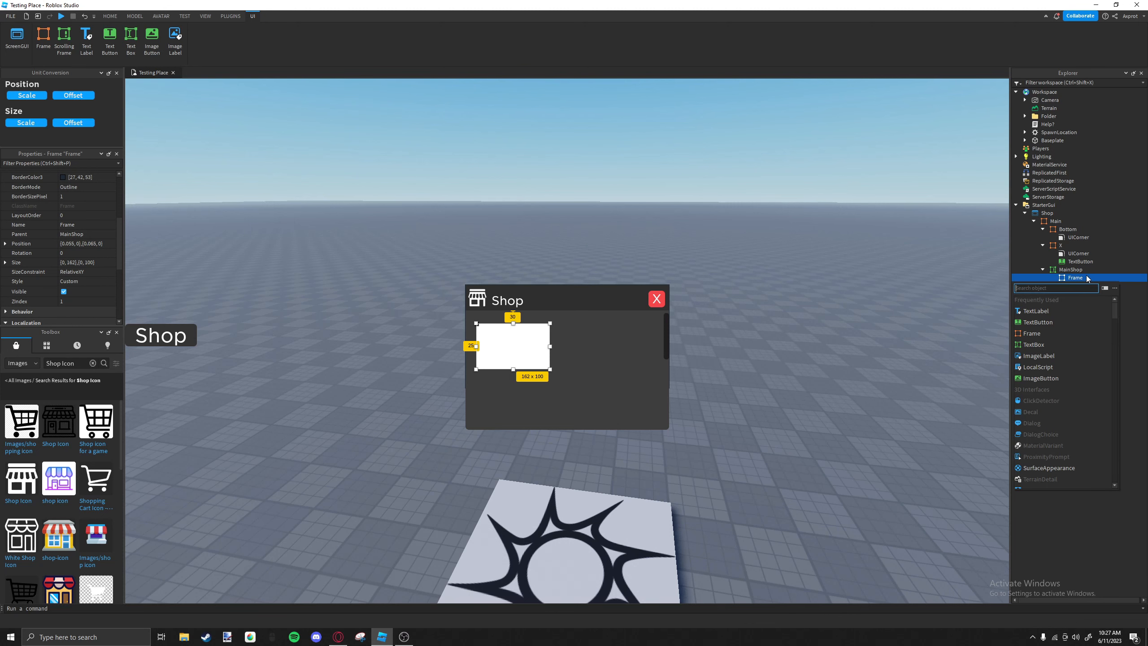
pyautogui.write('ui')
pyautogui.click(1023, 297)
pyautogui.click(567, 353)
pyautogui.moveTo(538, 355); pyautogui.dragTo(539, 352)
# Set the item frame's BackgroundColor3 to 88, 88, 88.
pyautogui.scroll(2, 130, 241)
pyautogui.scroll(4, 34, 220)
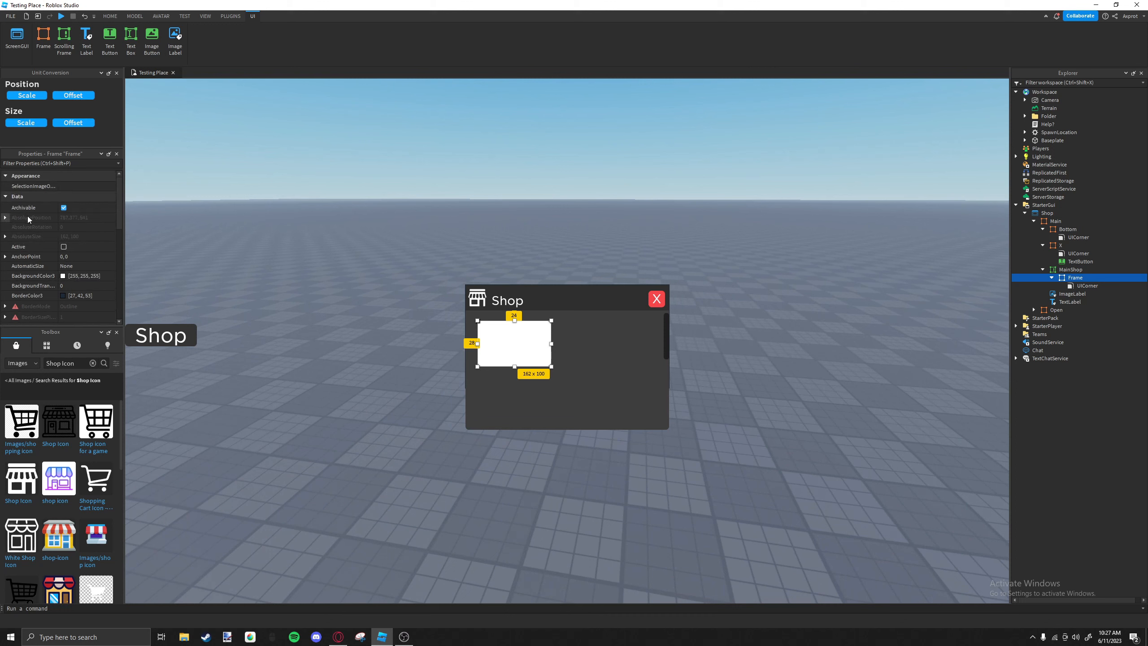
pyautogui.click(98, 273)
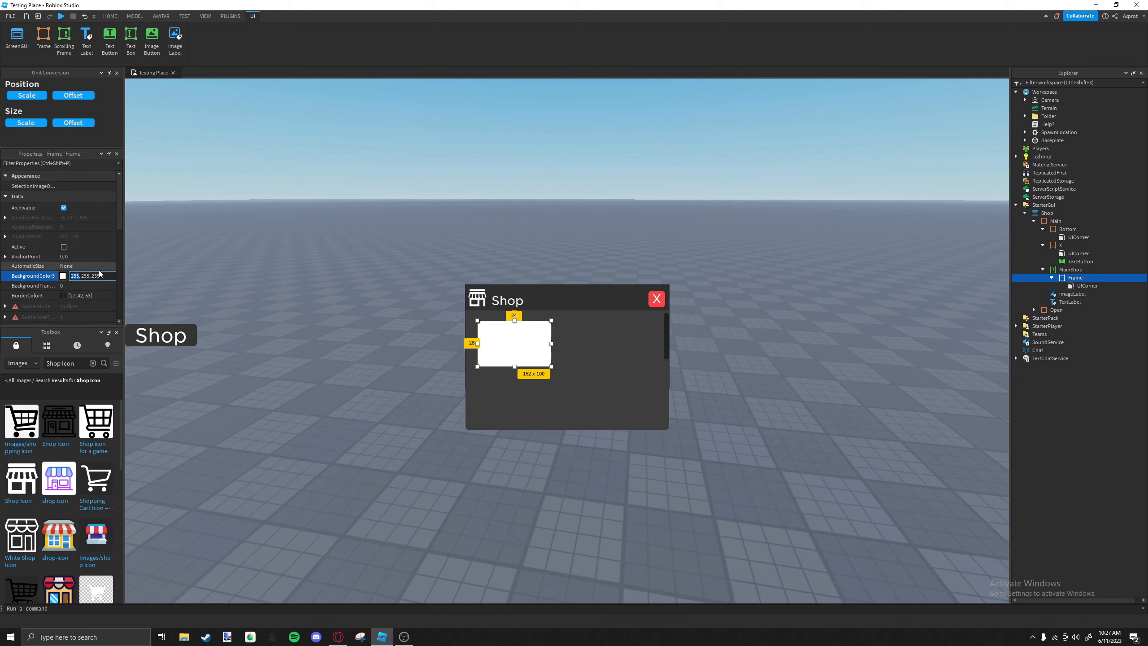
pyautogui.write('88')
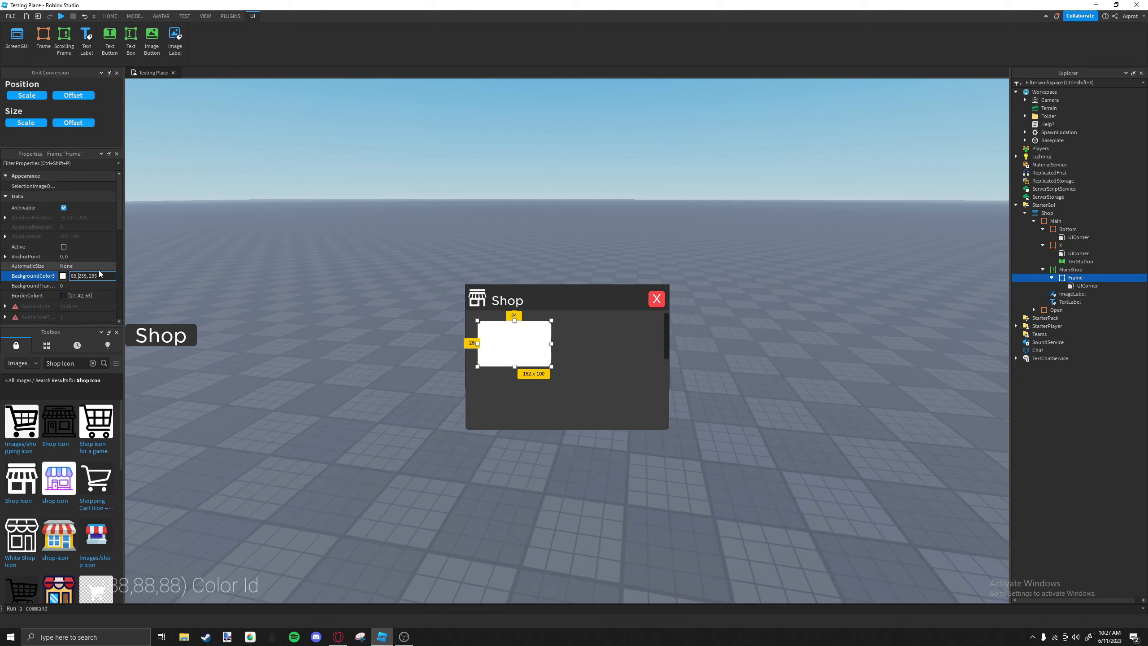
pyautogui.press('Right')
pyautogui.press('Right')
pyautogui.press('Right')
pyautogui.press('Right')
pyautogui.press('Right')
pyautogui.press('BackSpace')
pyautogui.press('BackSpace')
pyautogui.press('BackSpace')
pyautogui.write('88')
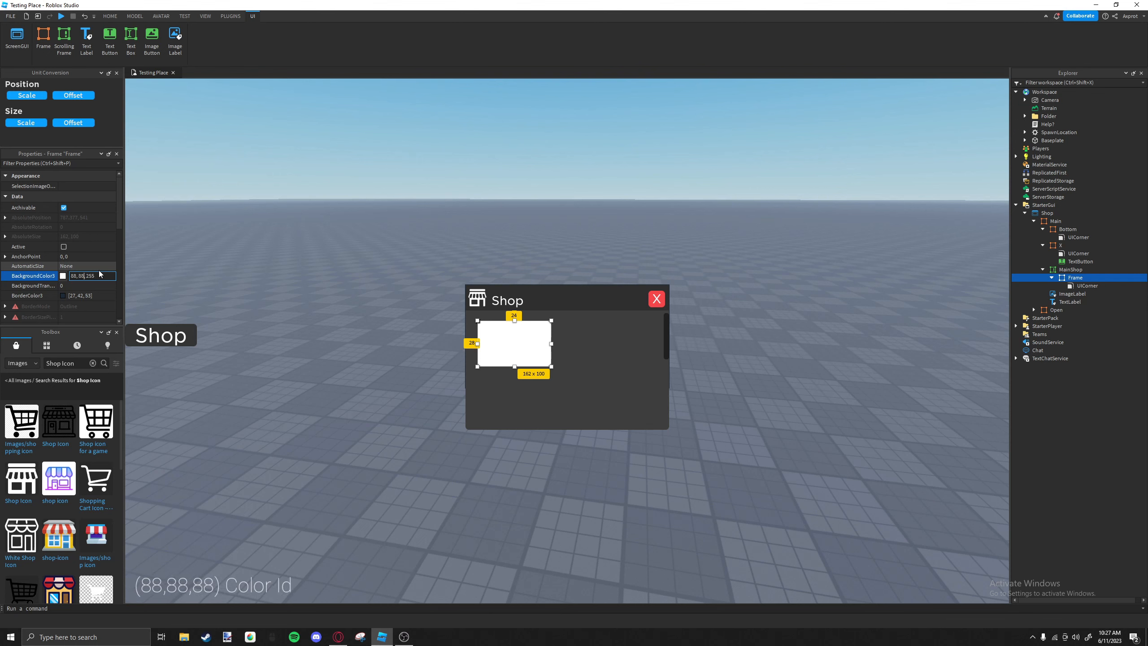
pyautogui.press('Right')
pyautogui.press('Right')
pyautogui.press('Right')
pyautogui.press('Right')
pyautogui.press('Right')
pyautogui.press('BackSpace')
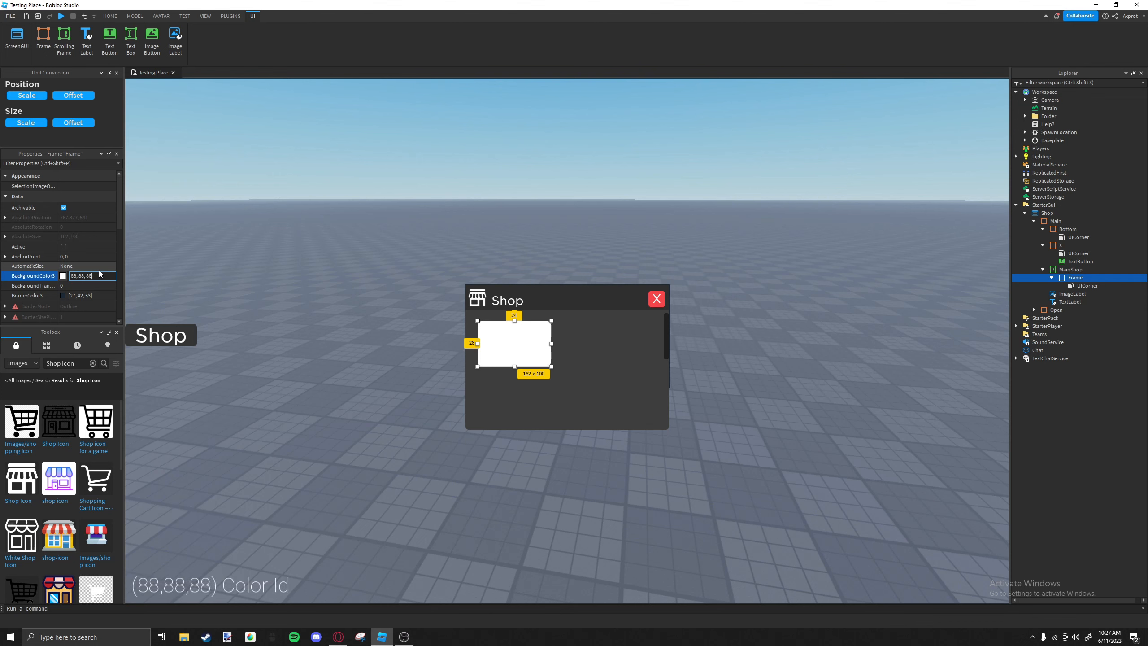
pyautogui.write('88')
pyautogui.press('Return')
pyautogui.scroll(-4, 75, 239)
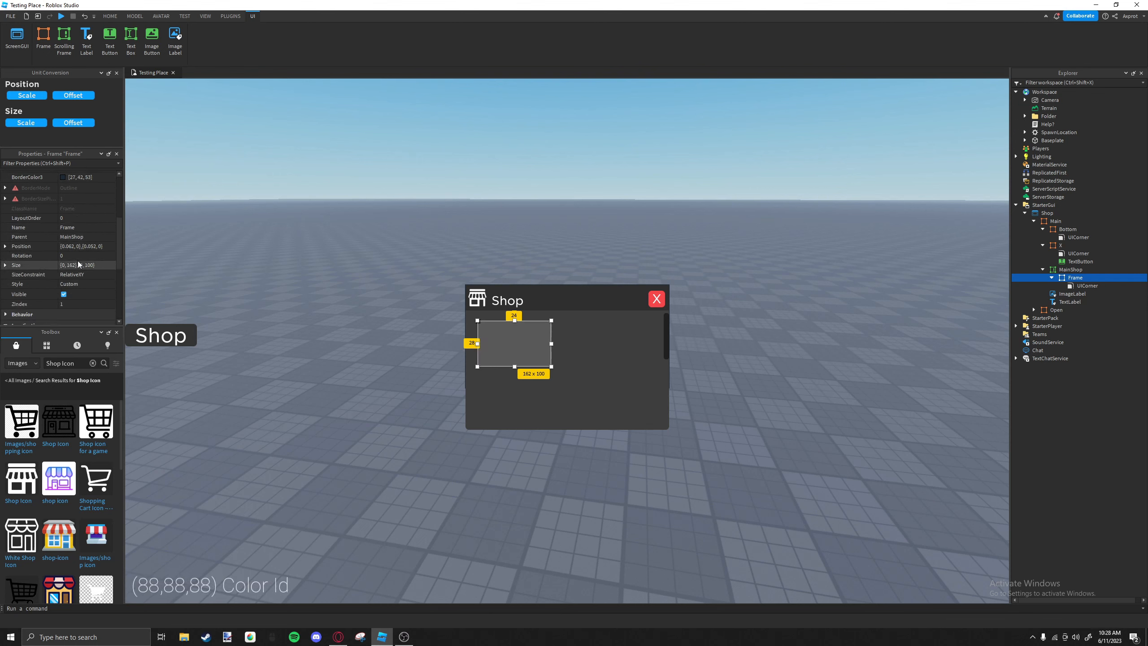
pyautogui.scroll(2, 70, 272)
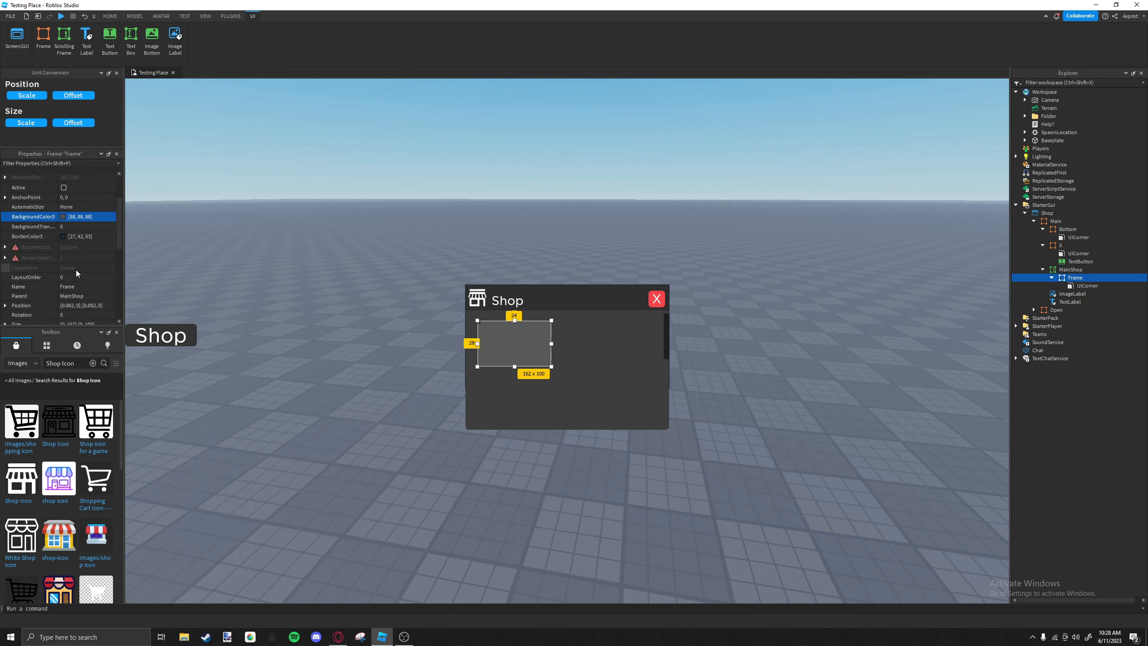
pyautogui.scroll(-4, 97, 259)
pyautogui.click(522, 383)
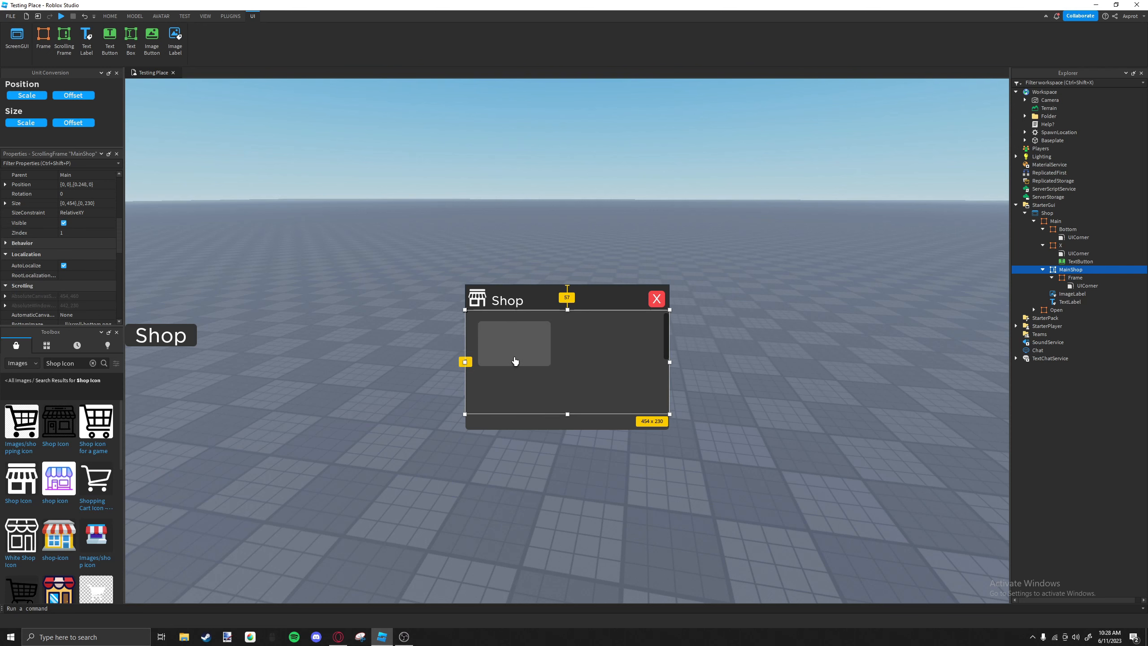
pyautogui.click(514, 359)
pyautogui.scroll(-1, 181, 271)
pyautogui.scroll(-2, 96, 248)
pyautogui.scroll(-1, 97, 247)
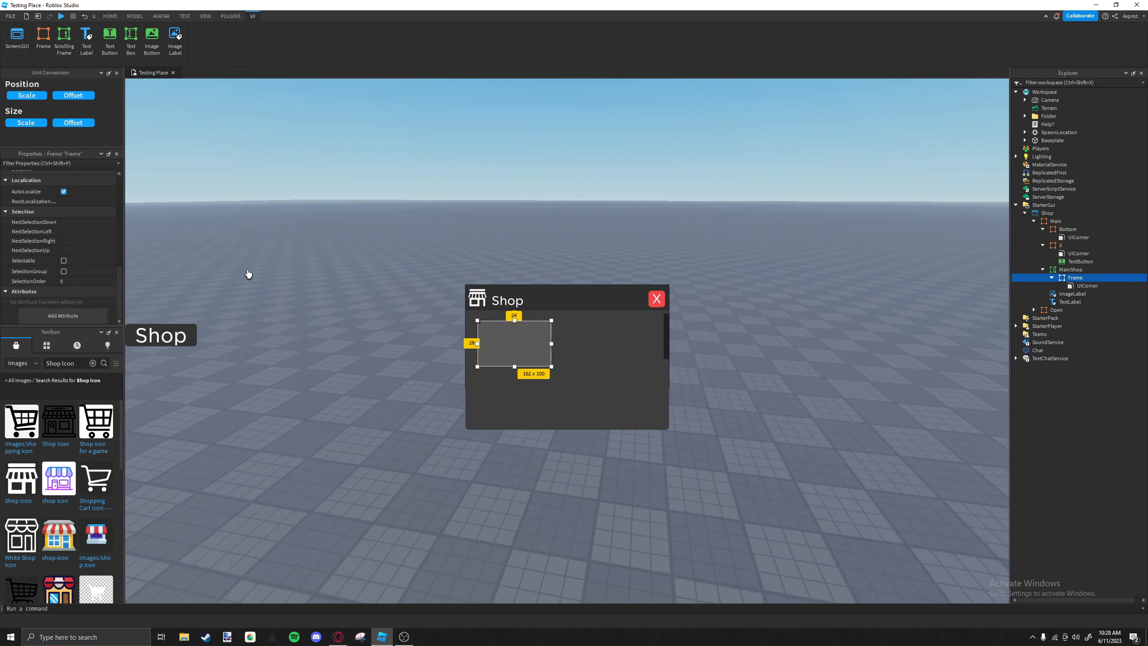
# Insert a Frame inside the item frame and size it about 162 x 44 pixels across the item frame's lower edge.
pyautogui.click(566, 390)
pyautogui.click(512, 349)
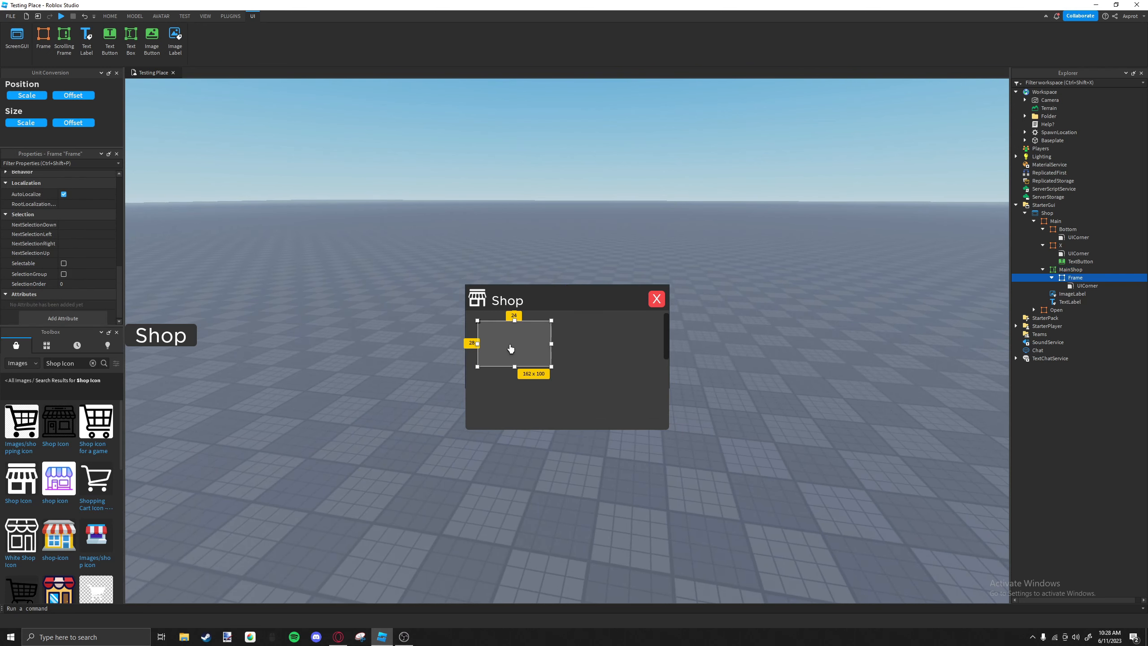
pyautogui.click(1089, 278)
pyautogui.click(1030, 335)
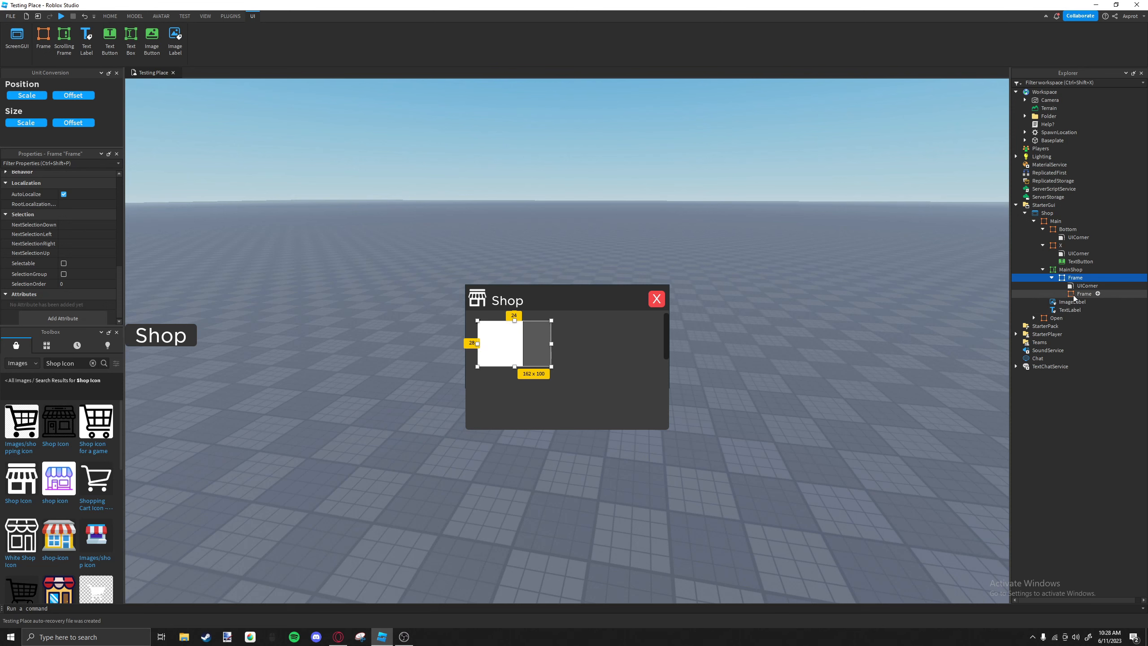
pyautogui.click(1075, 295)
pyautogui.moveTo(521, 354); pyautogui.dragTo(551, 378)
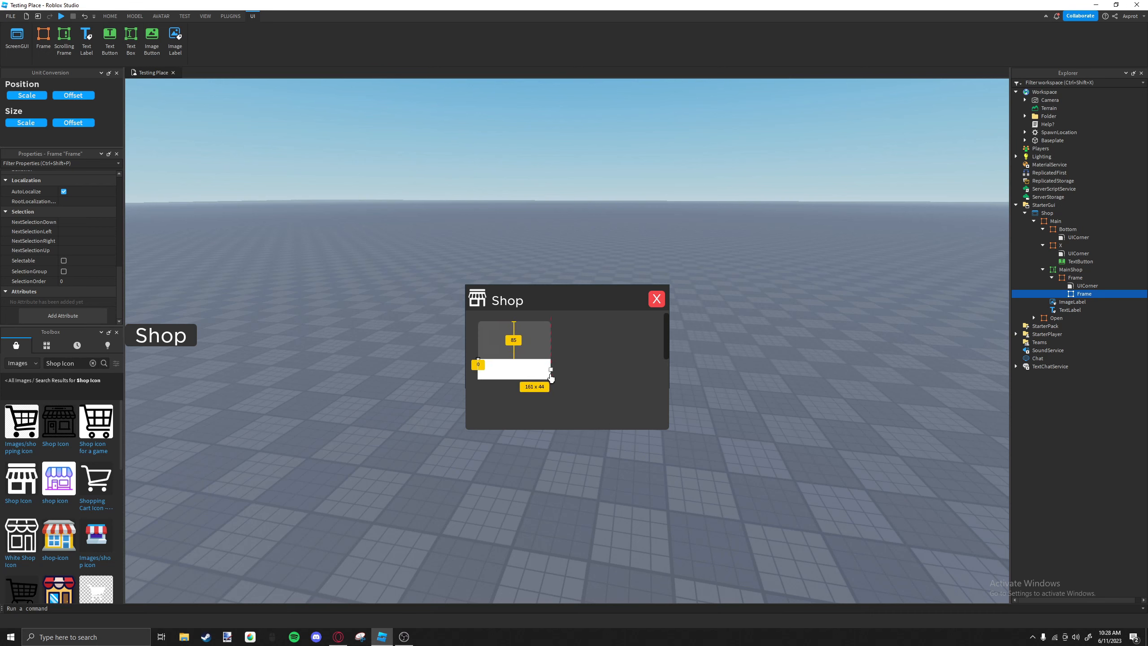
pyautogui.click(542, 347)
pyautogui.click(539, 376)
pyautogui.click(552, 376)
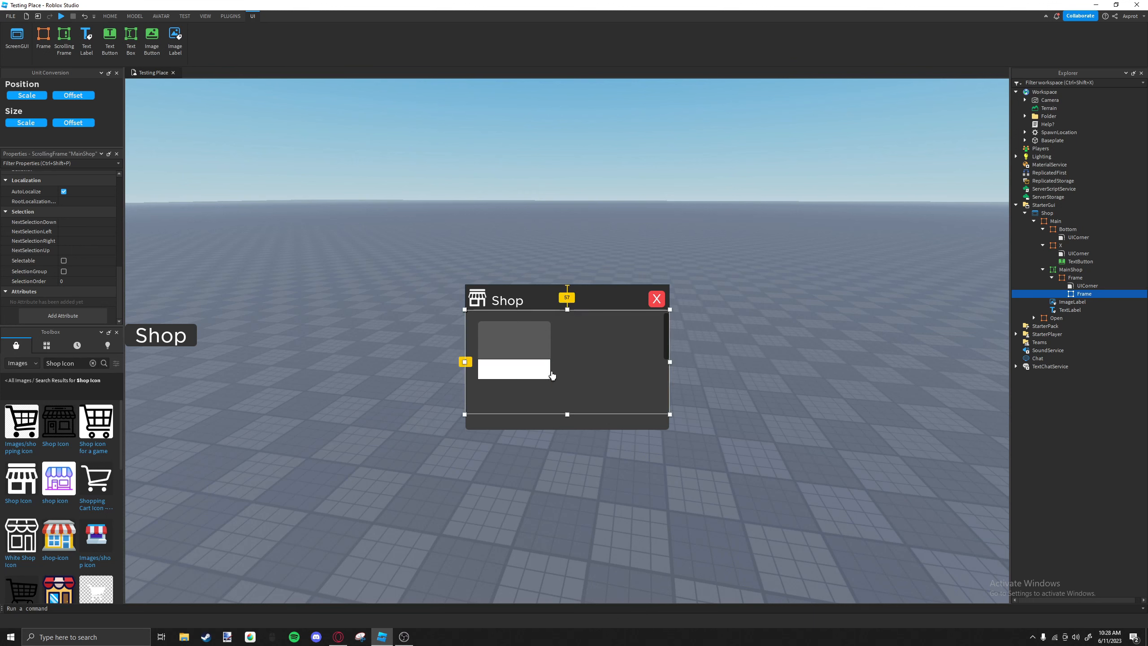
pyautogui.click(552, 374)
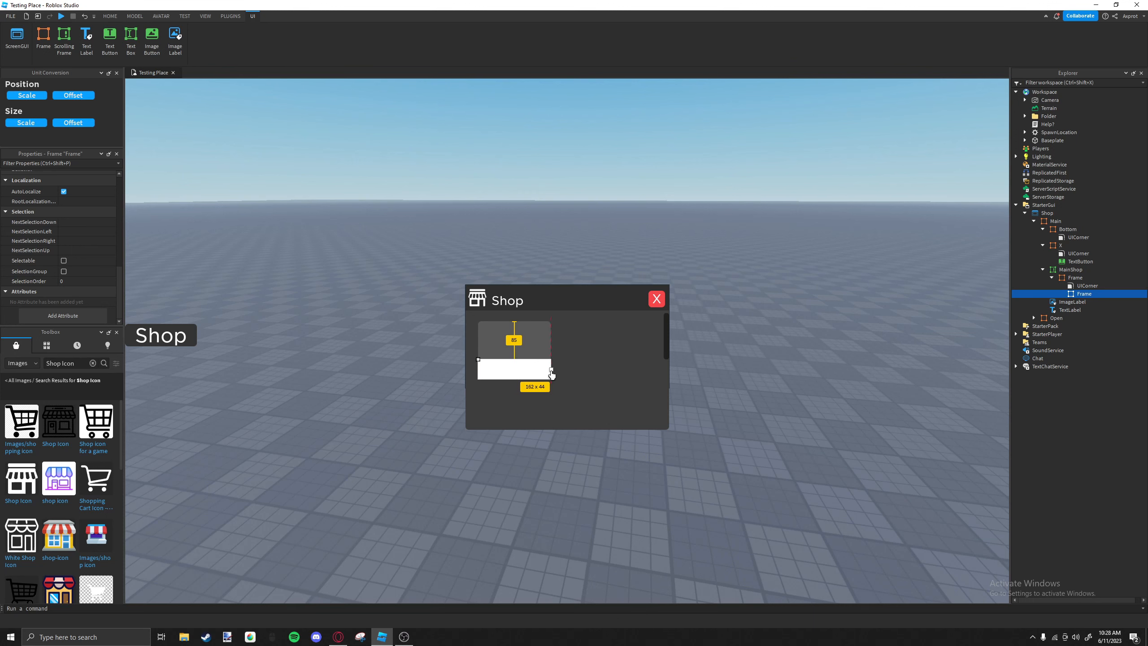
# Rename the new lower frame as decor and add a UICorner to it.
pyautogui.moveTo(1089, 296)
pyautogui.click(1096, 293)
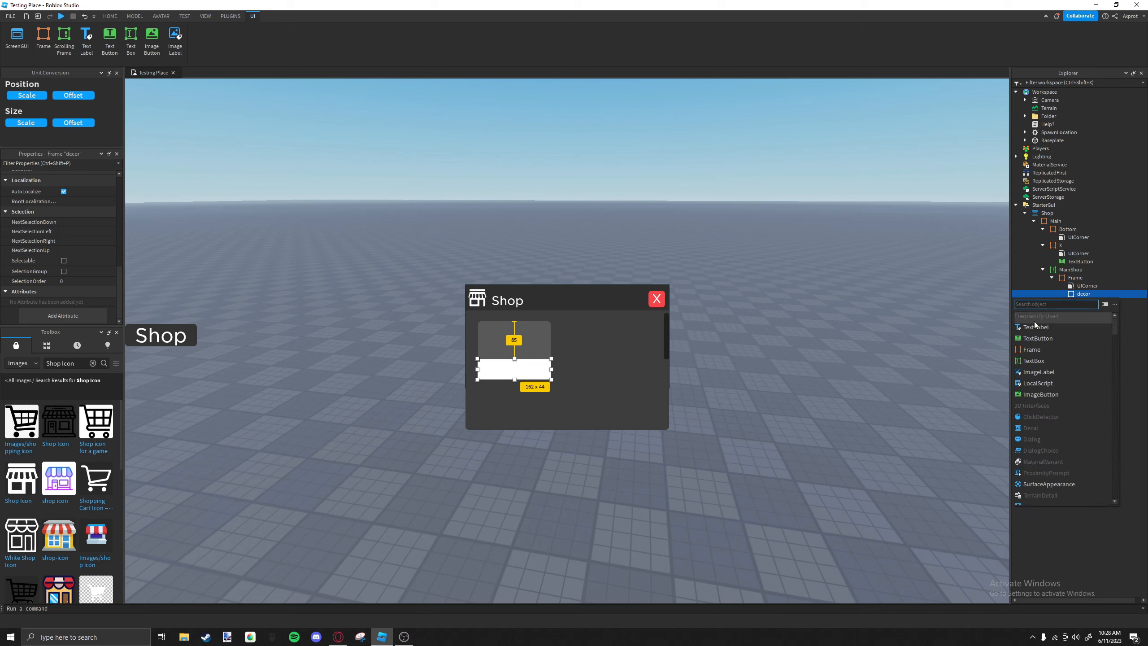
pyautogui.write('ui')
pyautogui.click(1042, 317)
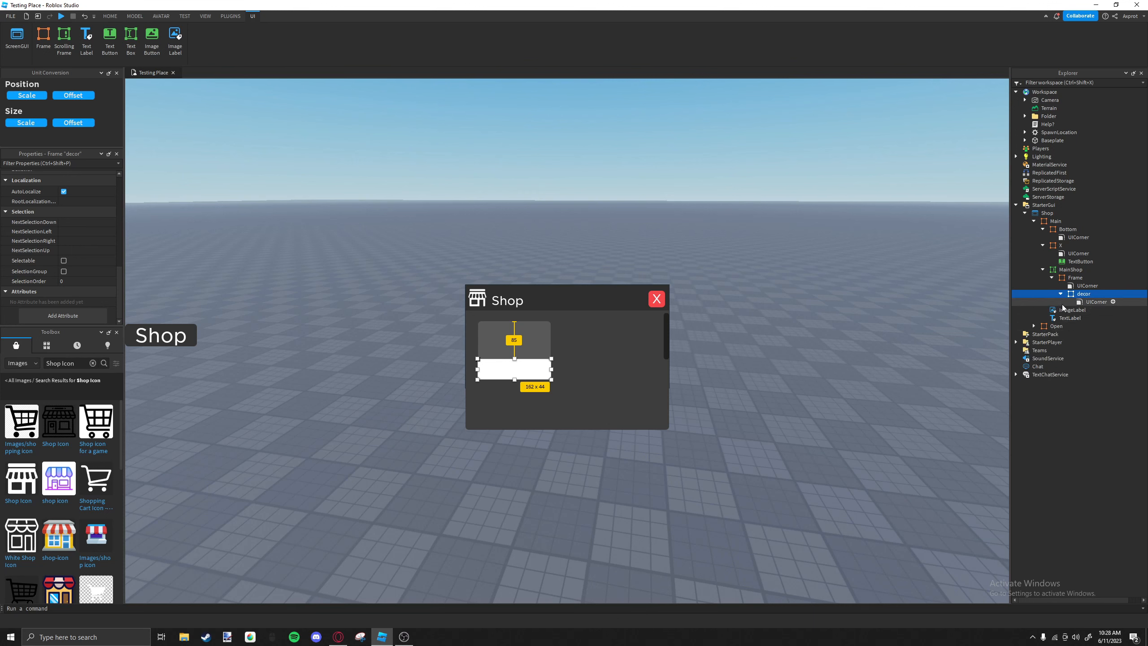
# Set decor's BackgroundColor3 to 3, 176, 112.
pyautogui.click(533, 369)
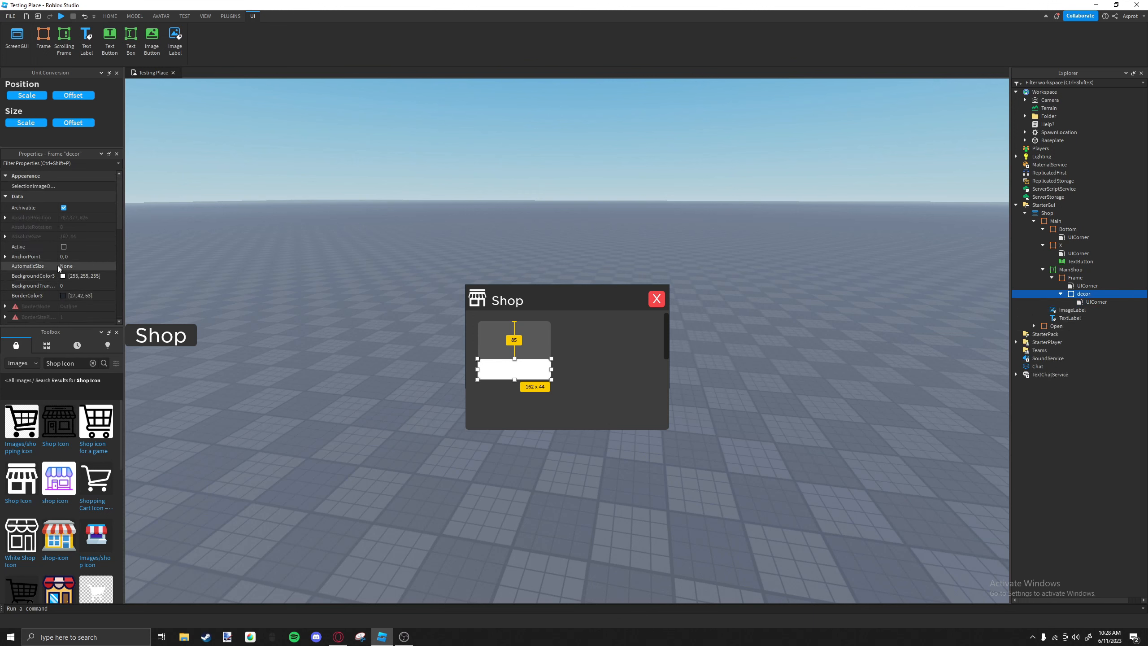
pyautogui.click(63, 275)
pyautogui.click(663, 398)
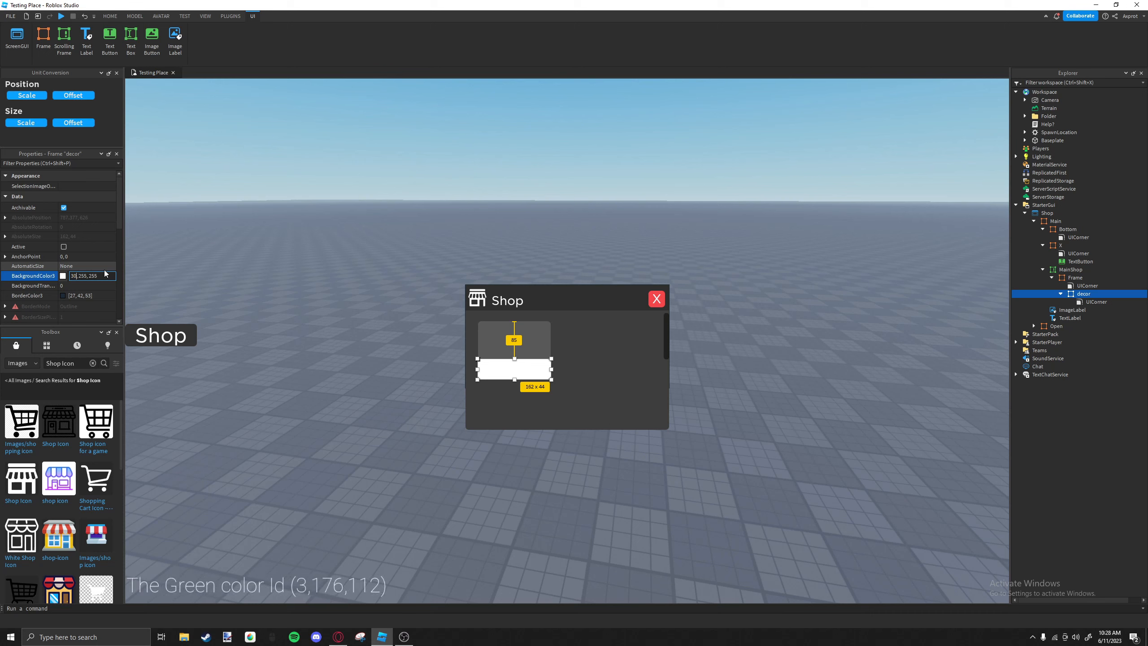
pyautogui.press('Right')
pyautogui.press('BackSpace')
pyautogui.press('Right')
pyautogui.press('Right')
pyautogui.press('Right')
pyautogui.press('Right')
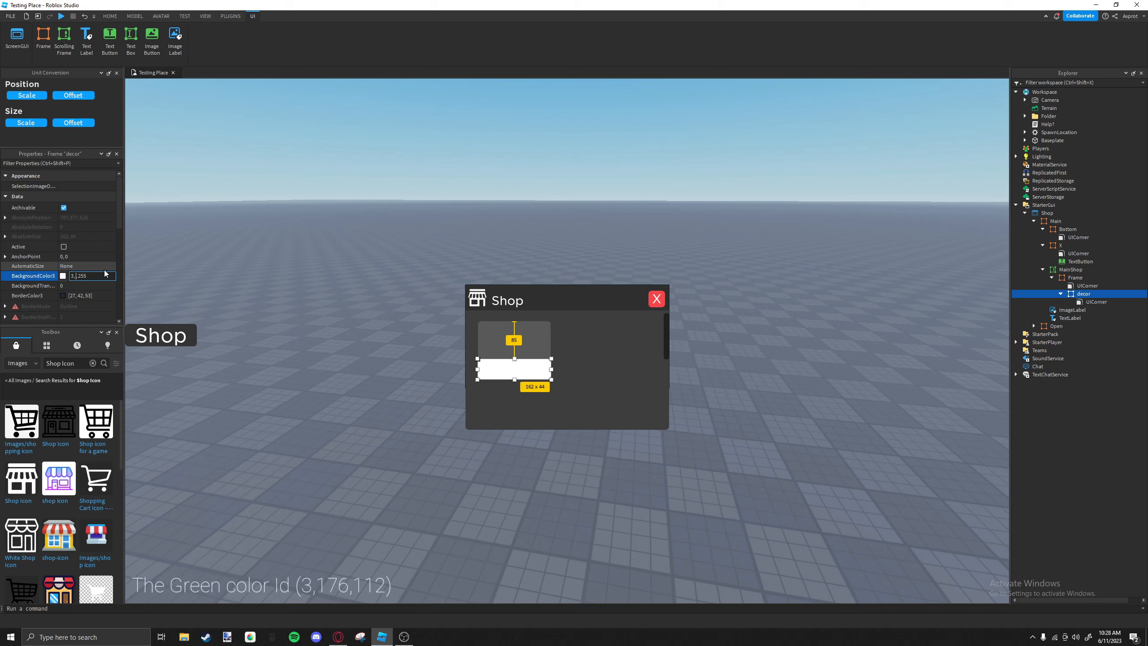
pyautogui.write('176, ')
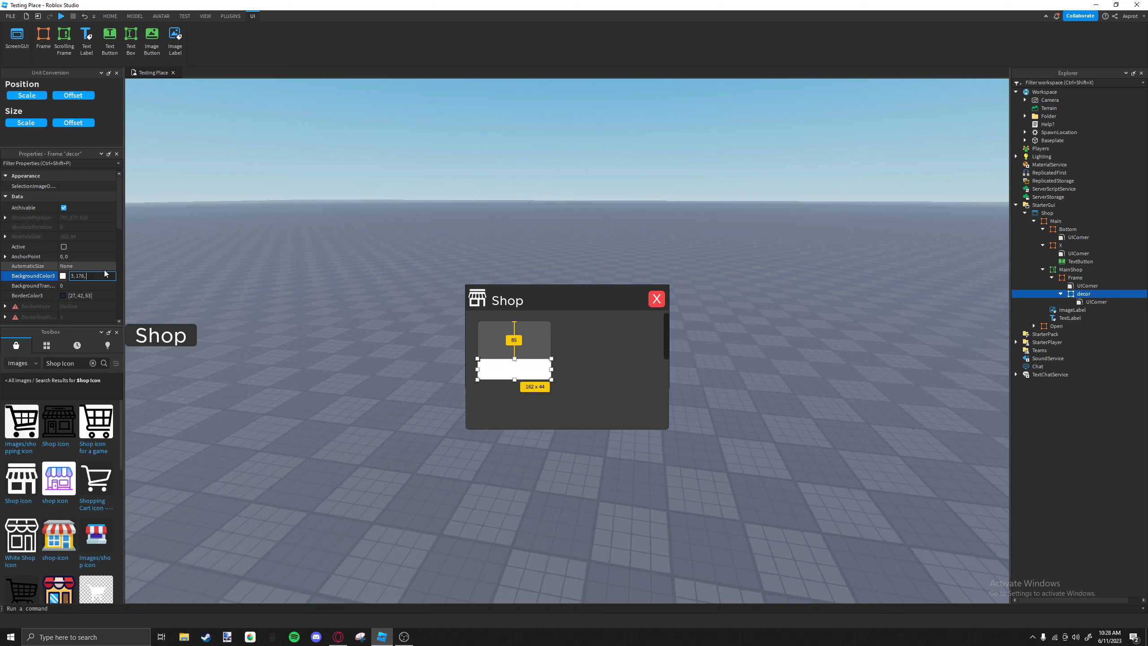
pyautogui.write('112')
pyautogui.press('Return')
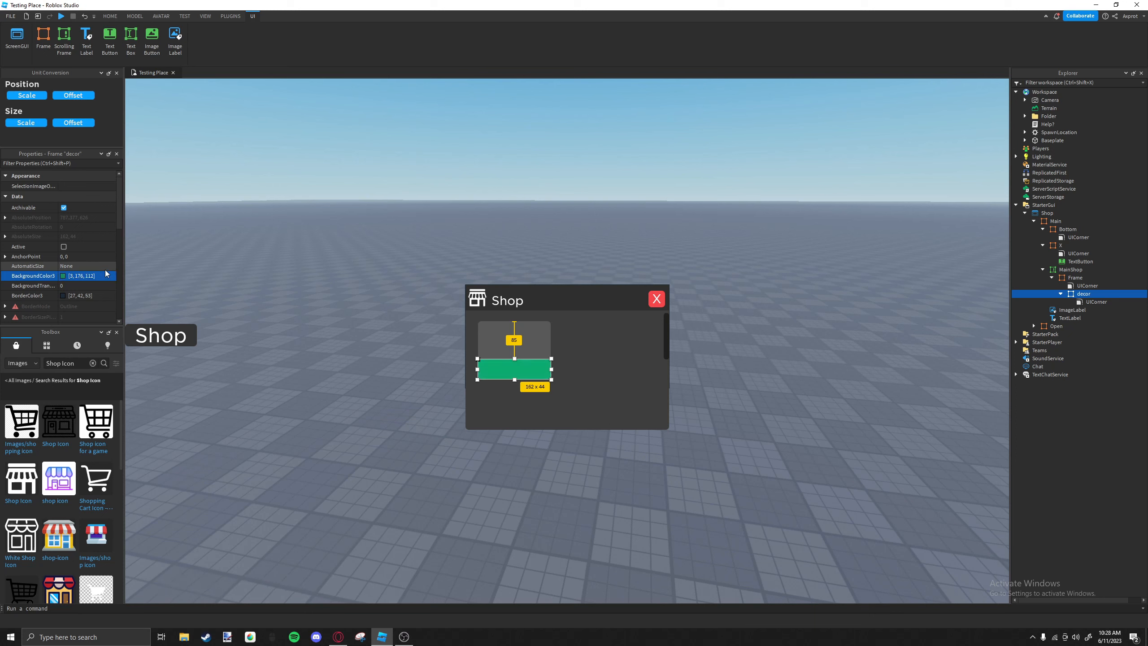
# Reduce decor's height to about 36 pixels and reparent it from the item frame directly to MainShop.
pyautogui.moveTo(514, 363); pyautogui.dragTo(517, 363)
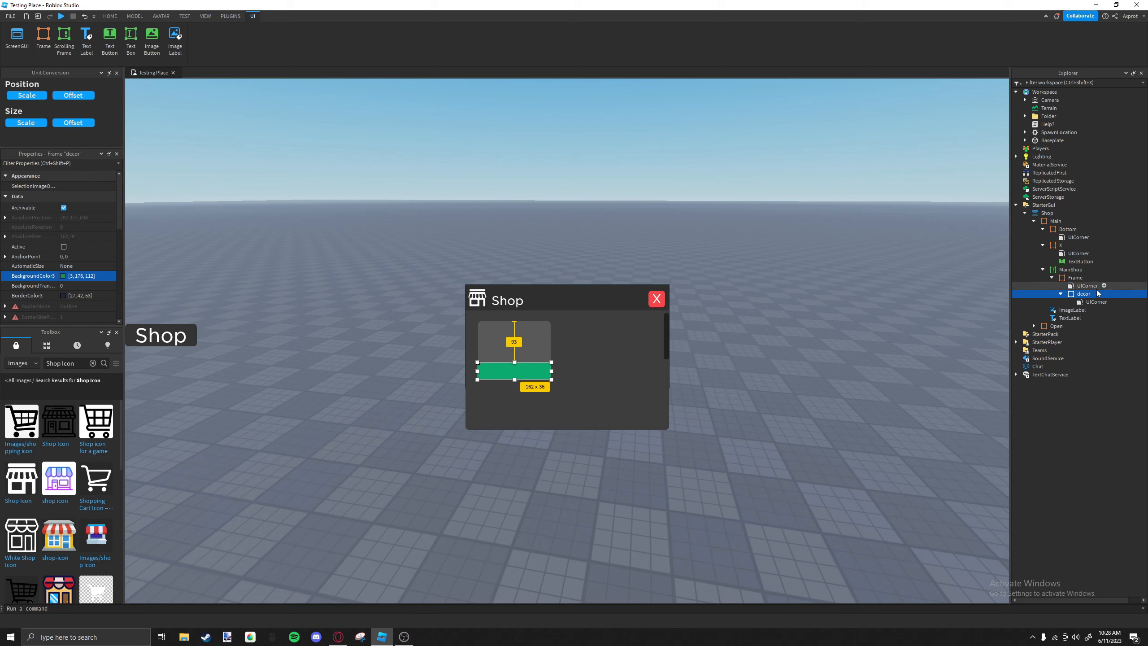
pyautogui.moveTo(1084, 295); pyautogui.dragTo(1088, 271)
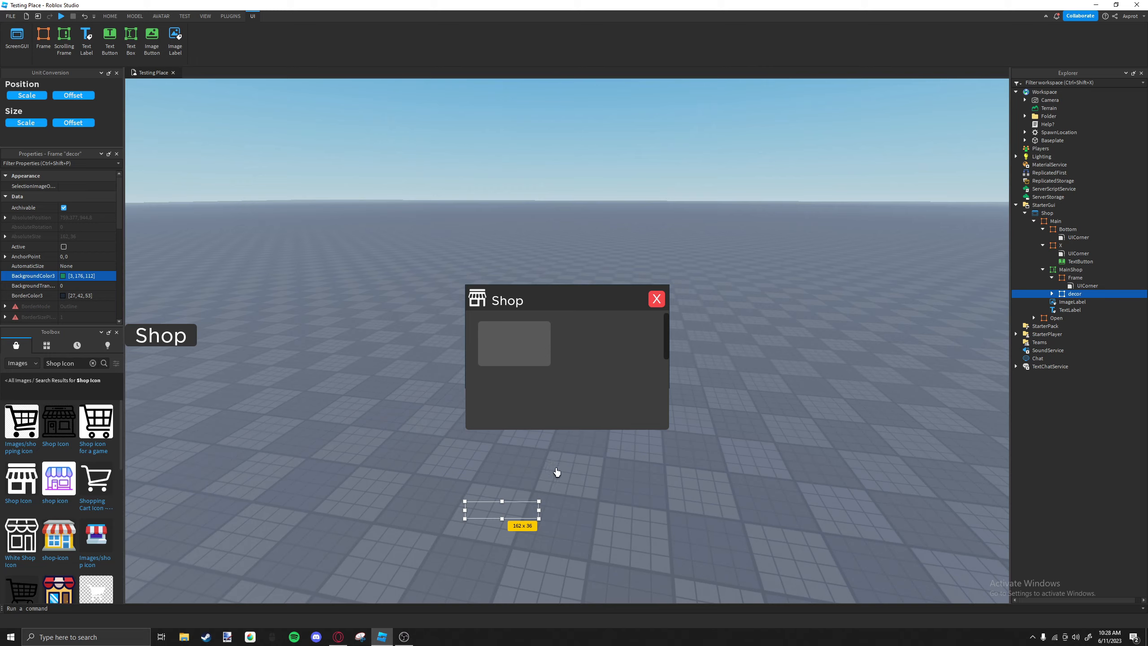
pyautogui.moveTo(525, 502); pyautogui.dragTo(547, 337)
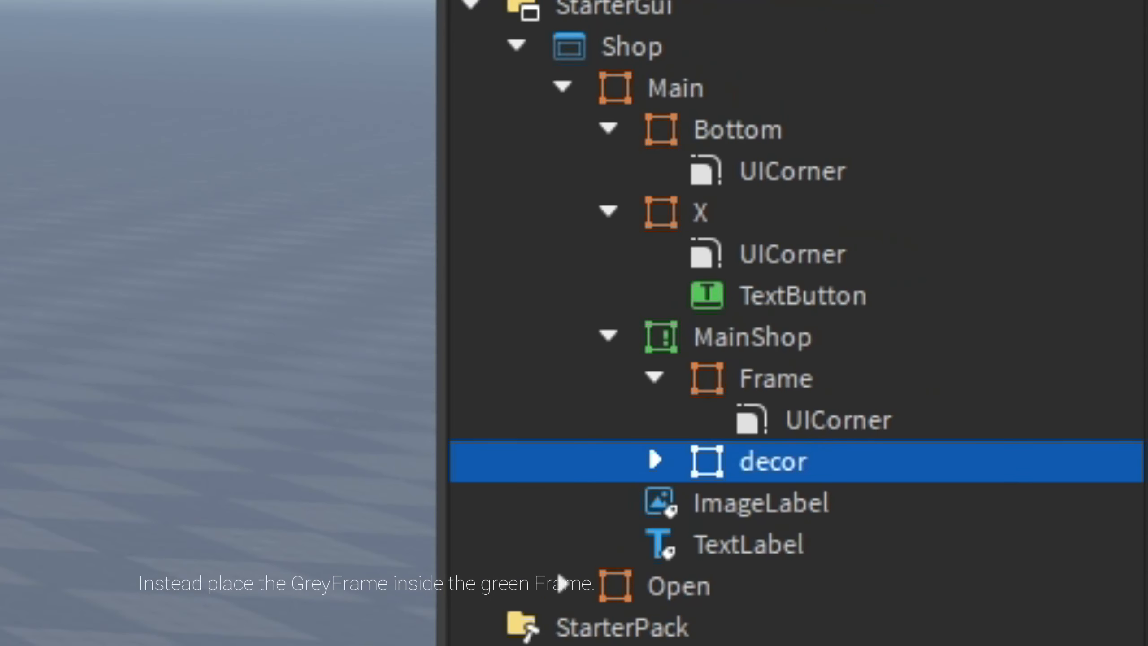
# Nest the grey item frame inside decor and place the pair near the scrolling frame's upper-left corner.
pyautogui.moveTo(992, 302); pyautogui.dragTo(1013, 329)
pyautogui.moveTo(792, 461); pyautogui.dragTo(792, 461)
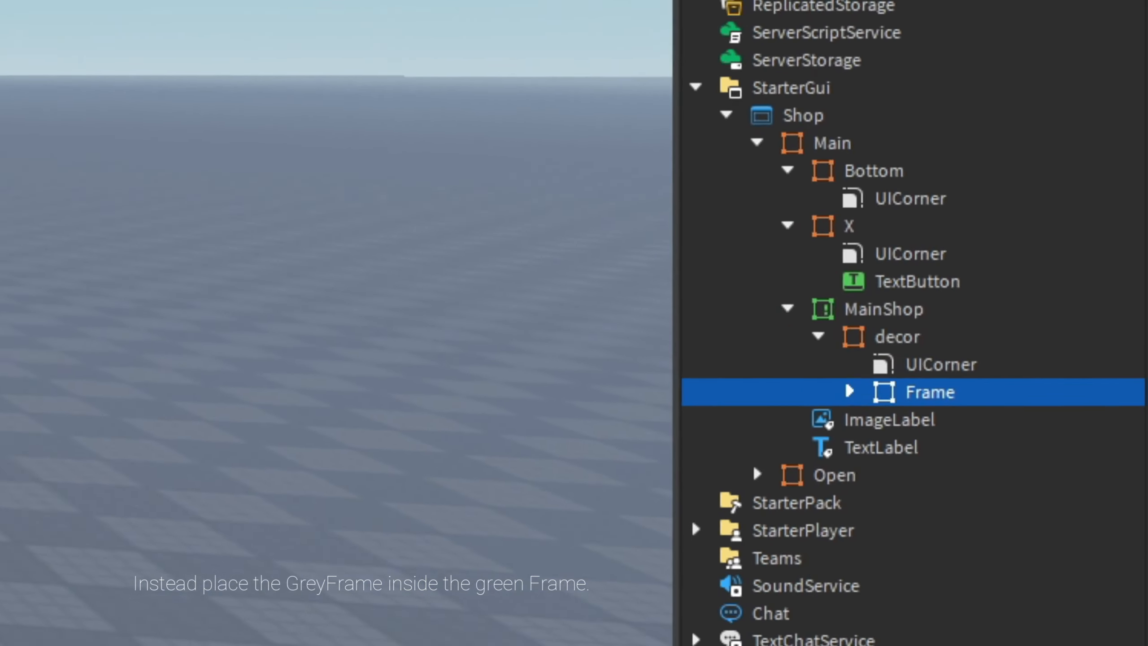
pyautogui.click(287, 437)
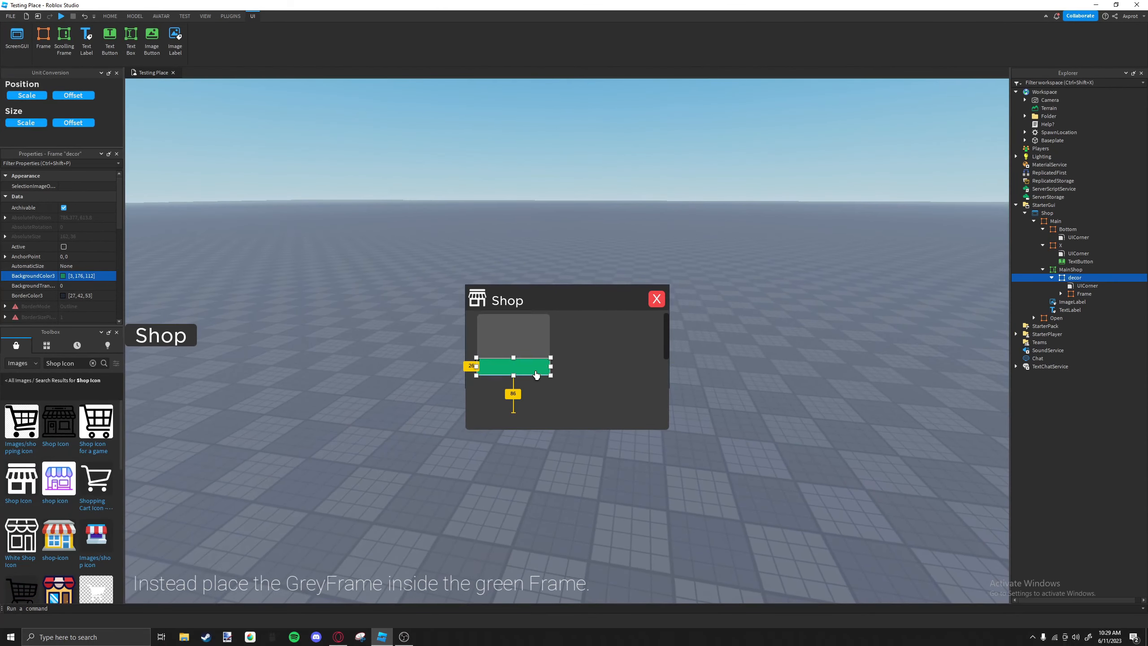
pyautogui.moveTo(537, 370); pyautogui.dragTo(538, 361)
pyautogui.click(537, 357)
pyautogui.click(590, 367)
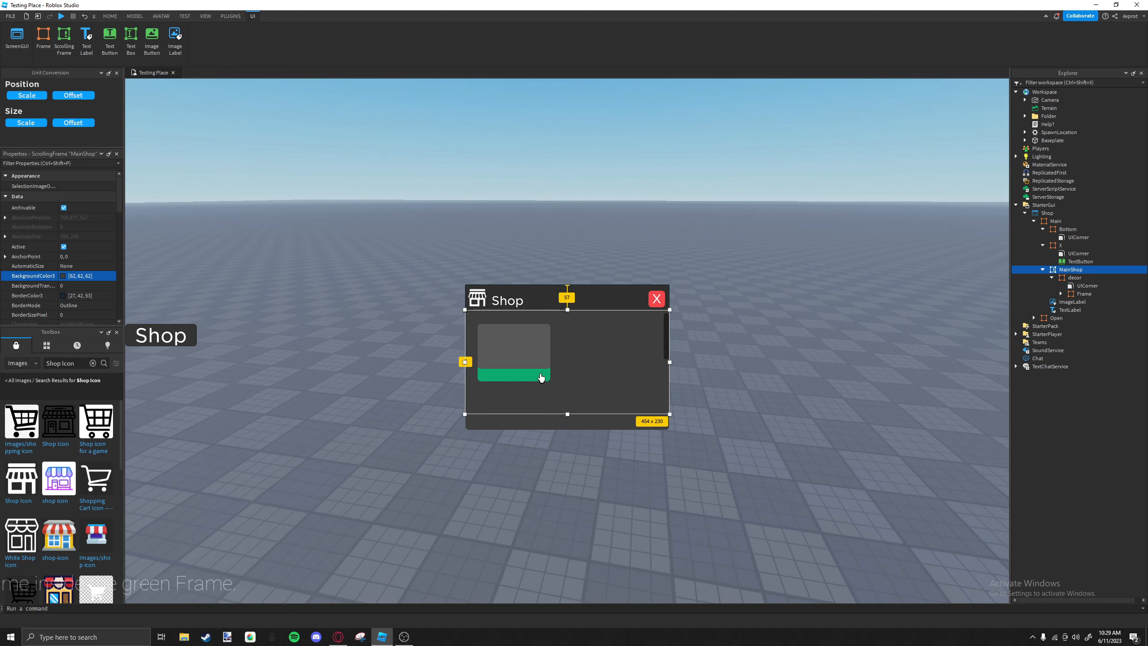
# Rename the green decor frame as Button1 and the grey frame nested in it as Main.
pyautogui.click(535, 364)
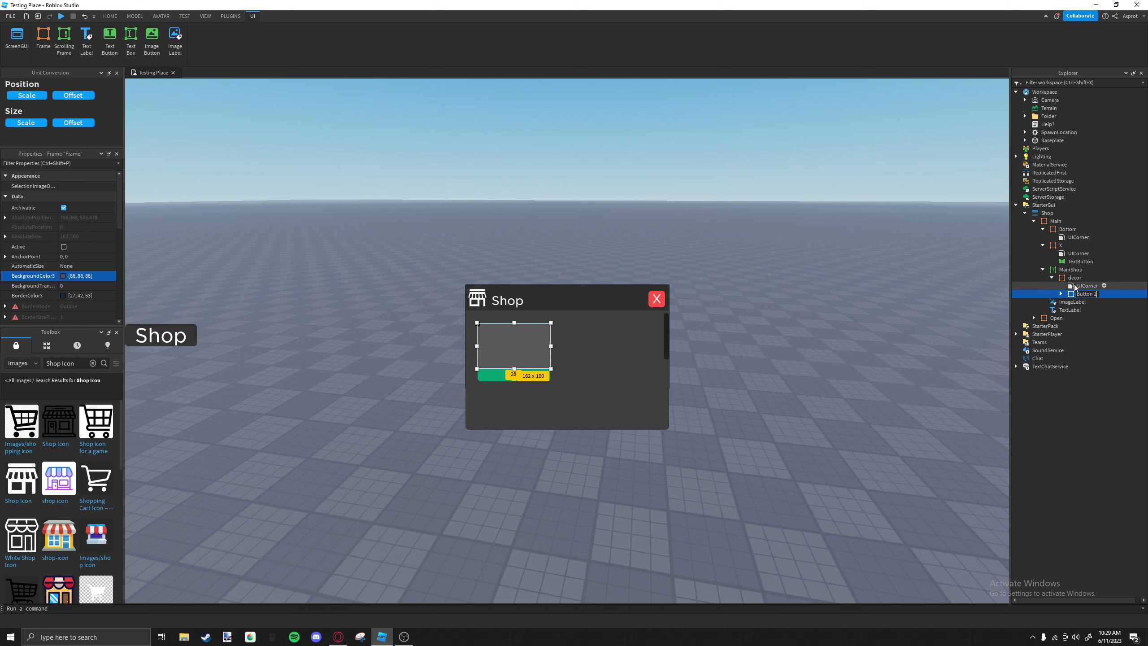
pyautogui.click(1069, 279)
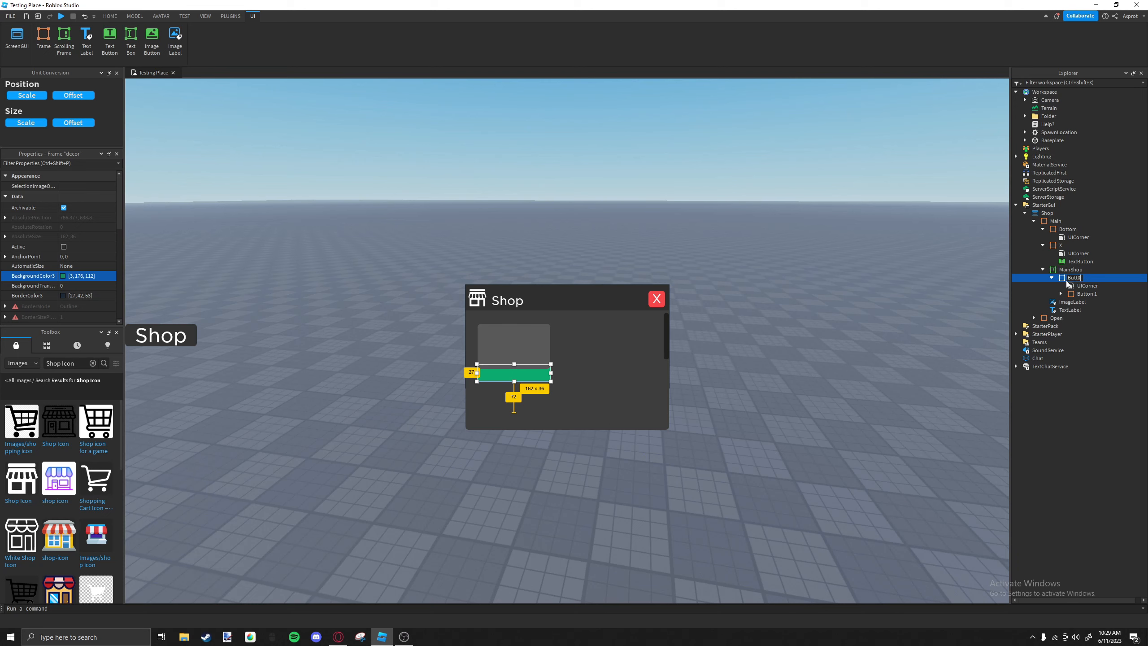
pyautogui.write('n')
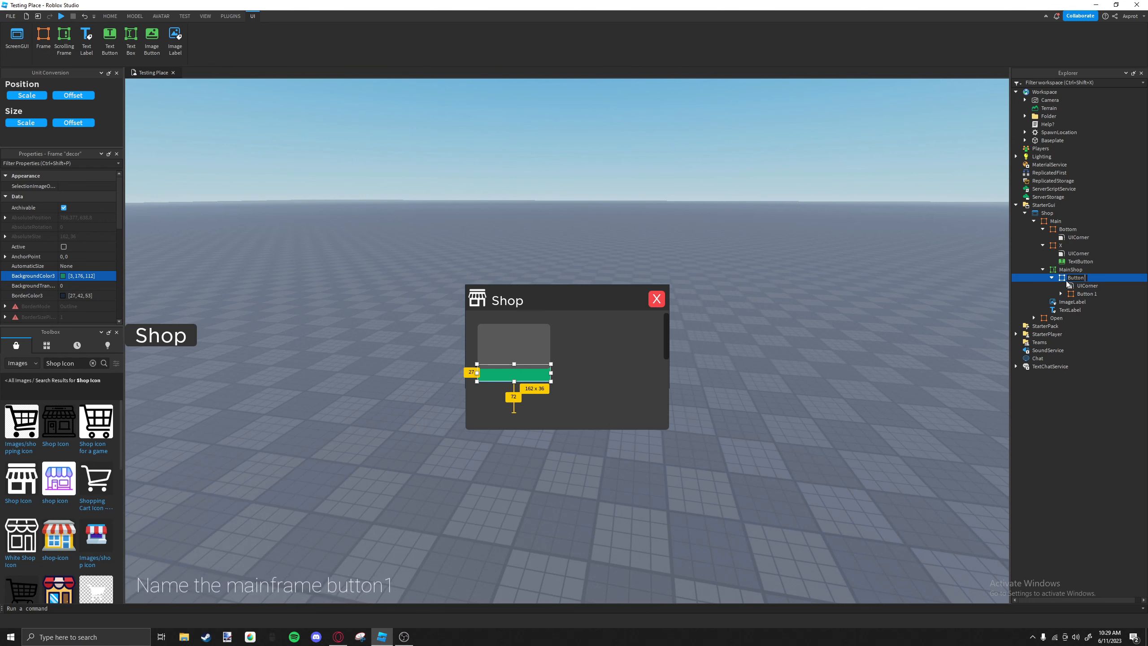
pyautogui.write('1')
pyautogui.press('Return')
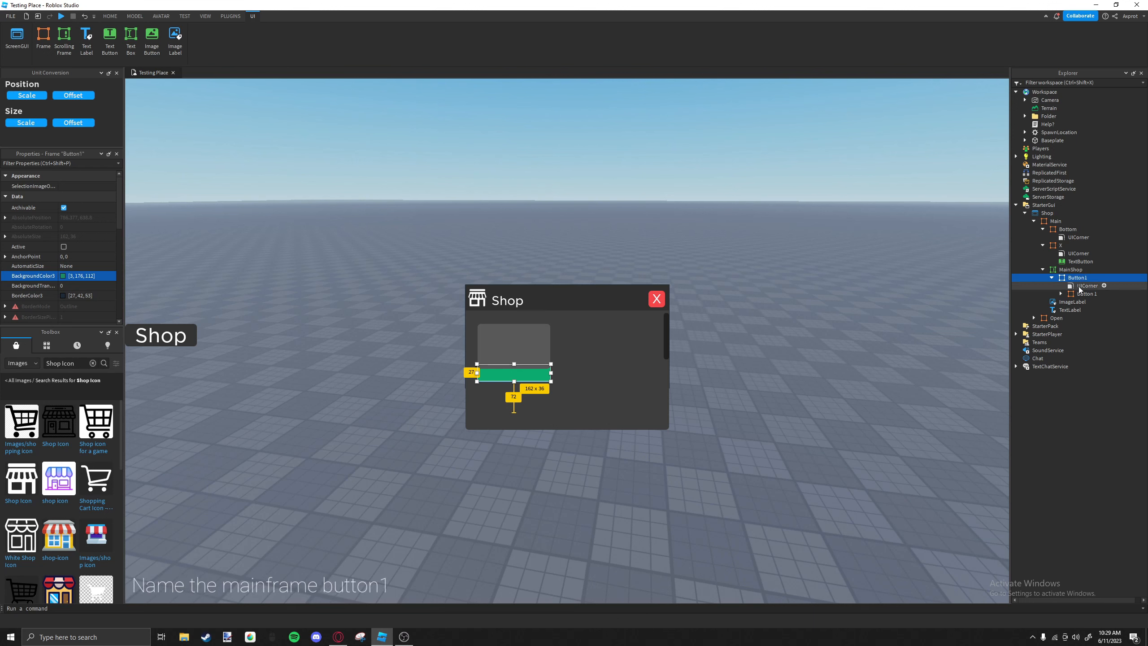
pyautogui.click(1084, 293)
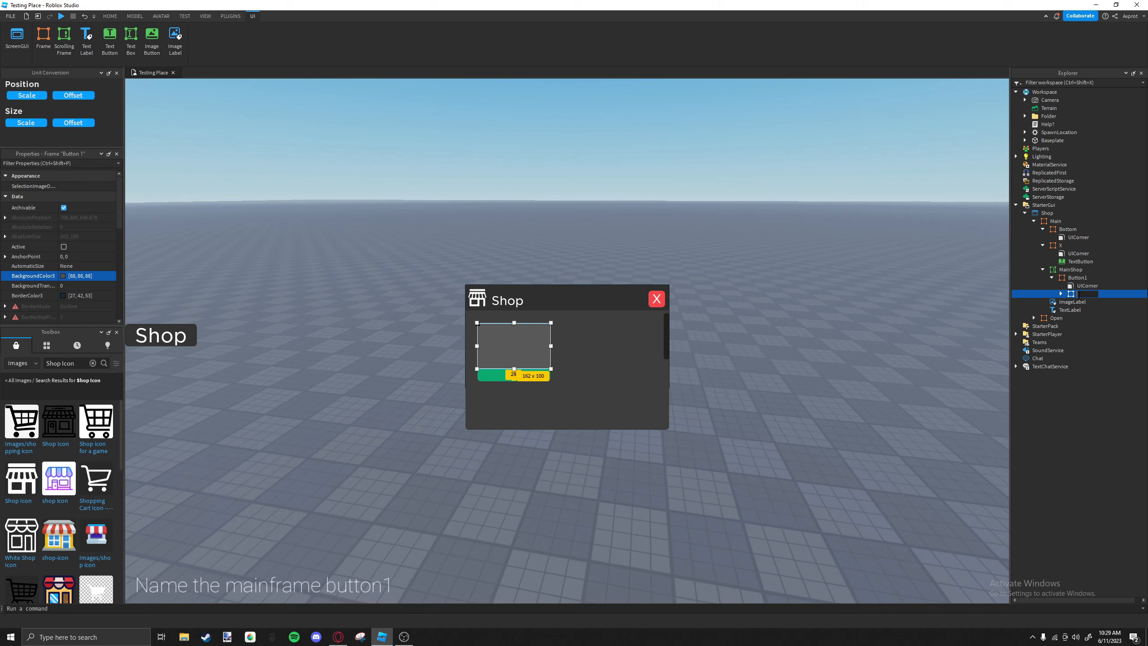
pyautogui.write('Main')
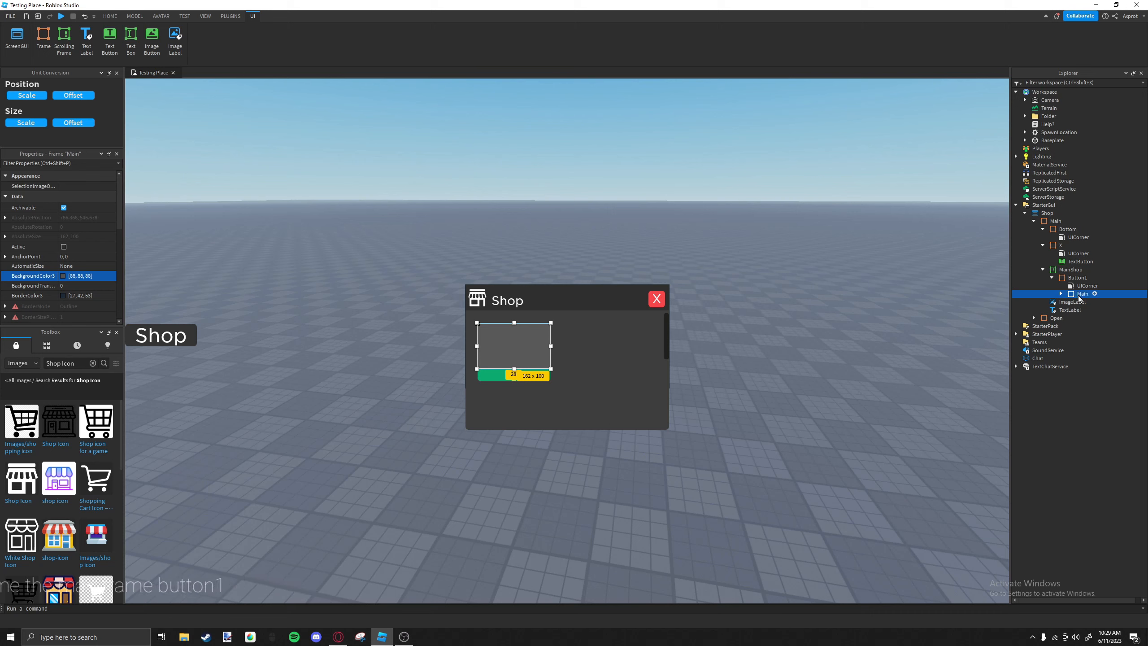
pyautogui.press('Return')
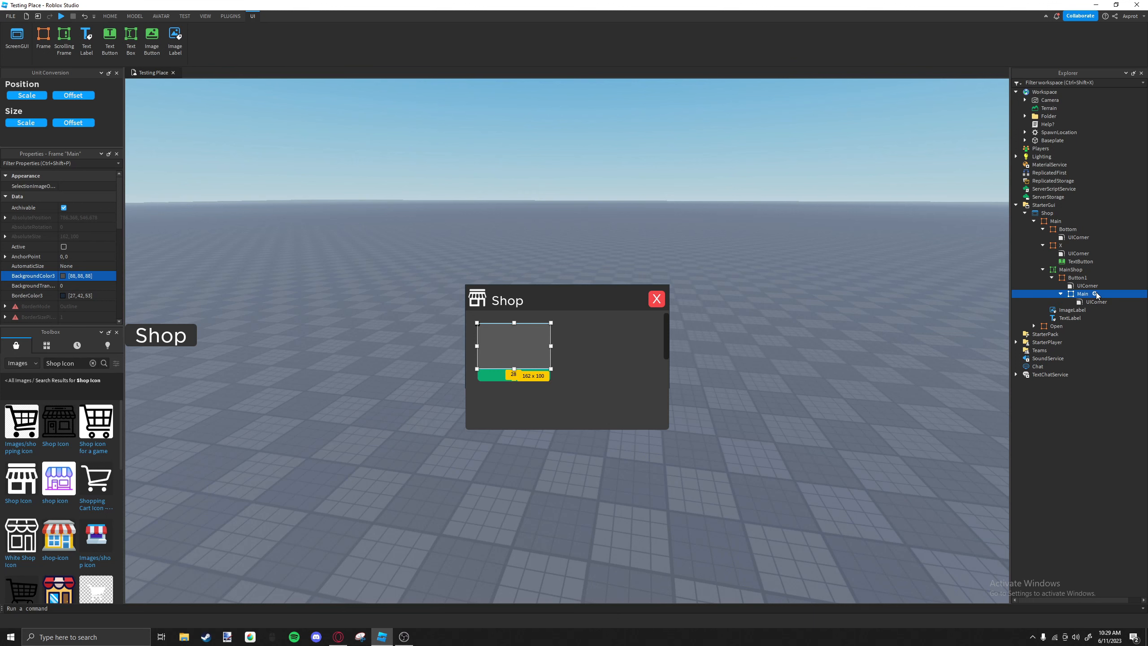
# Insert a Frame into Main as a thin strip about 161 x 14 pixels along its lower edge.
pyautogui.click(1094, 293)
pyautogui.click(1094, 310)
pyautogui.moveTo(500, 339); pyautogui.dragTo(515, 373)
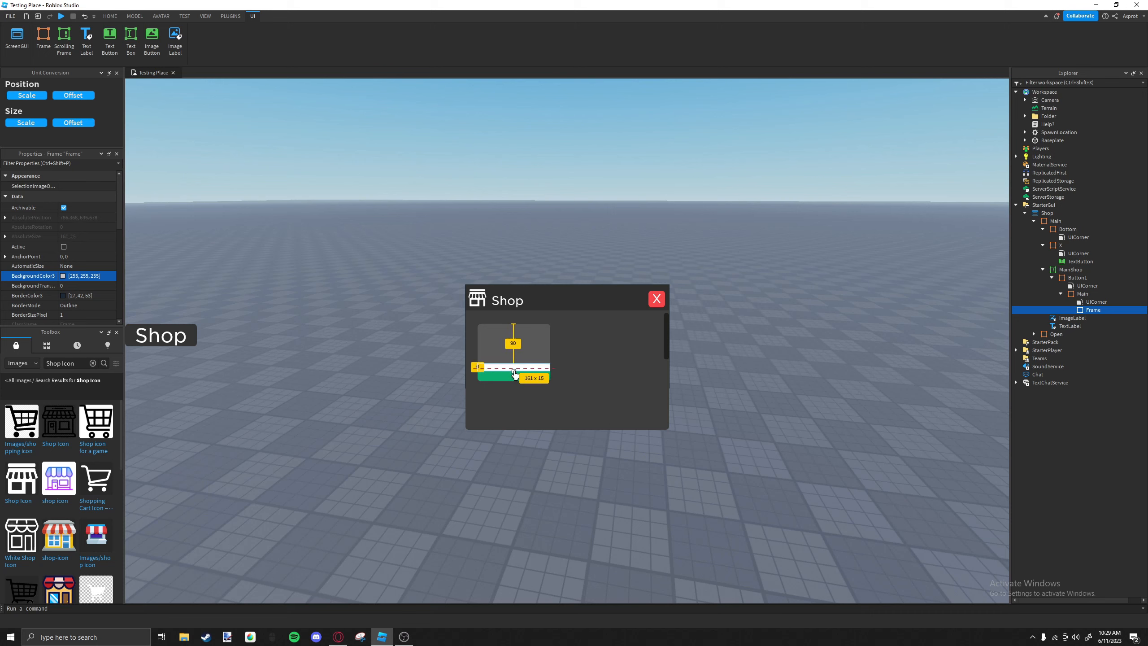
# Match the strip to Main by setting its BackgroundColor3 to 88, 88, 88 and removing its border.
pyautogui.click(507, 360)
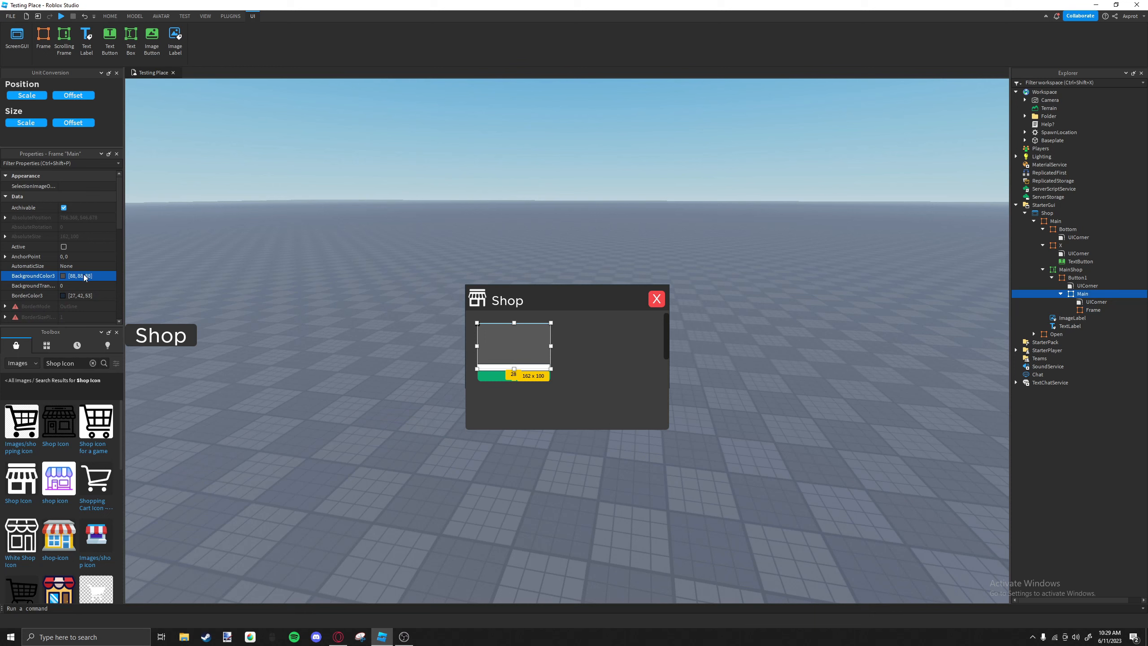
pyautogui.click(484, 370)
pyautogui.click(100, 275)
pyautogui.write('[88, 88, 88]')
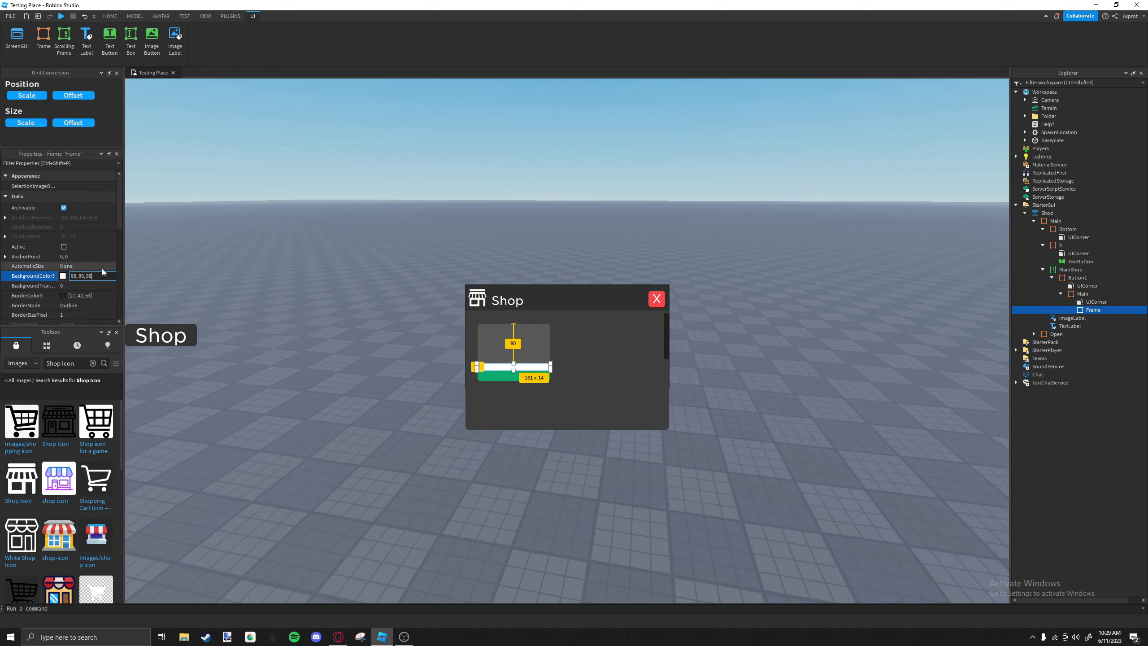
pyautogui.press('Return')
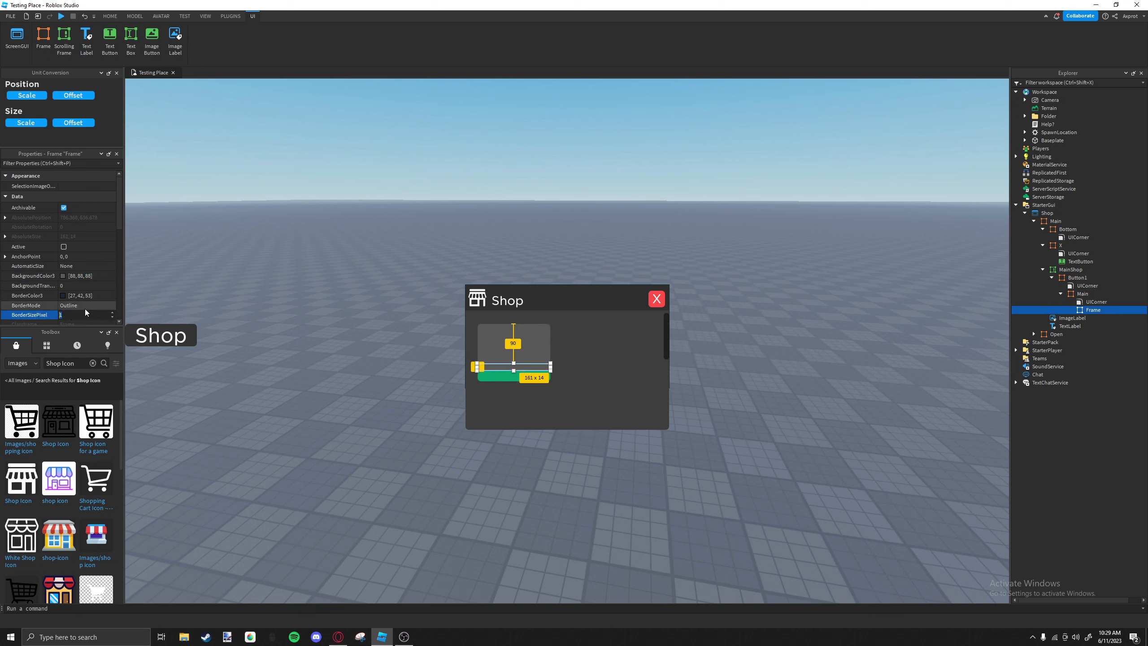
pyautogui.click(598, 354)
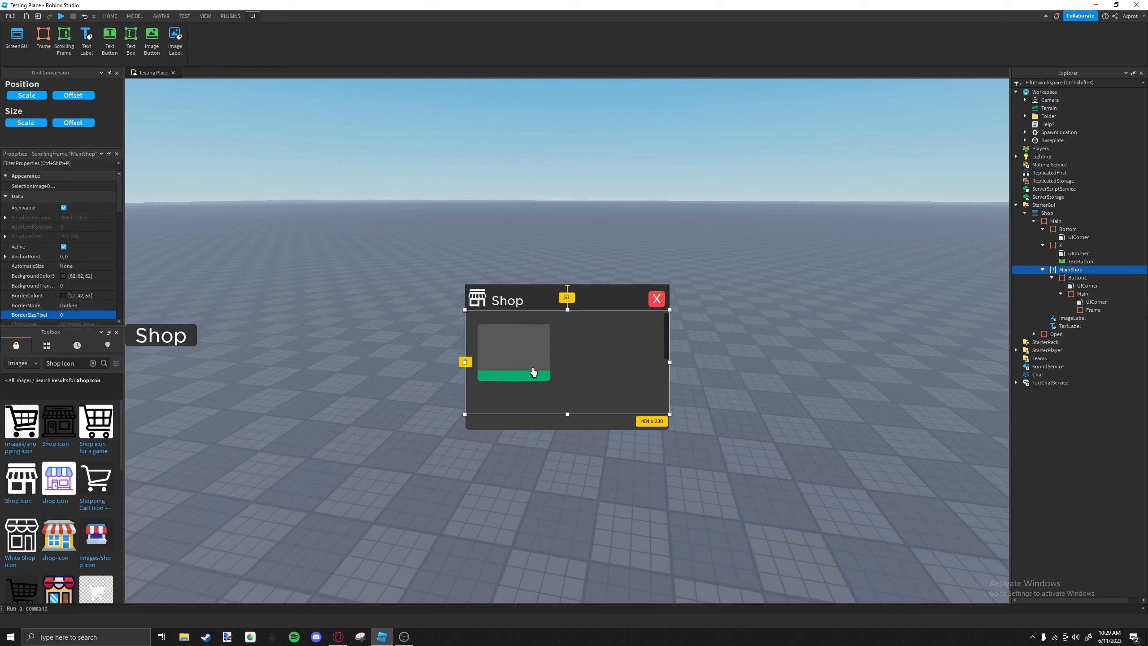
pyautogui.click(533, 372)
pyautogui.click(542, 340)
pyautogui.click(587, 356)
pyautogui.click(545, 368)
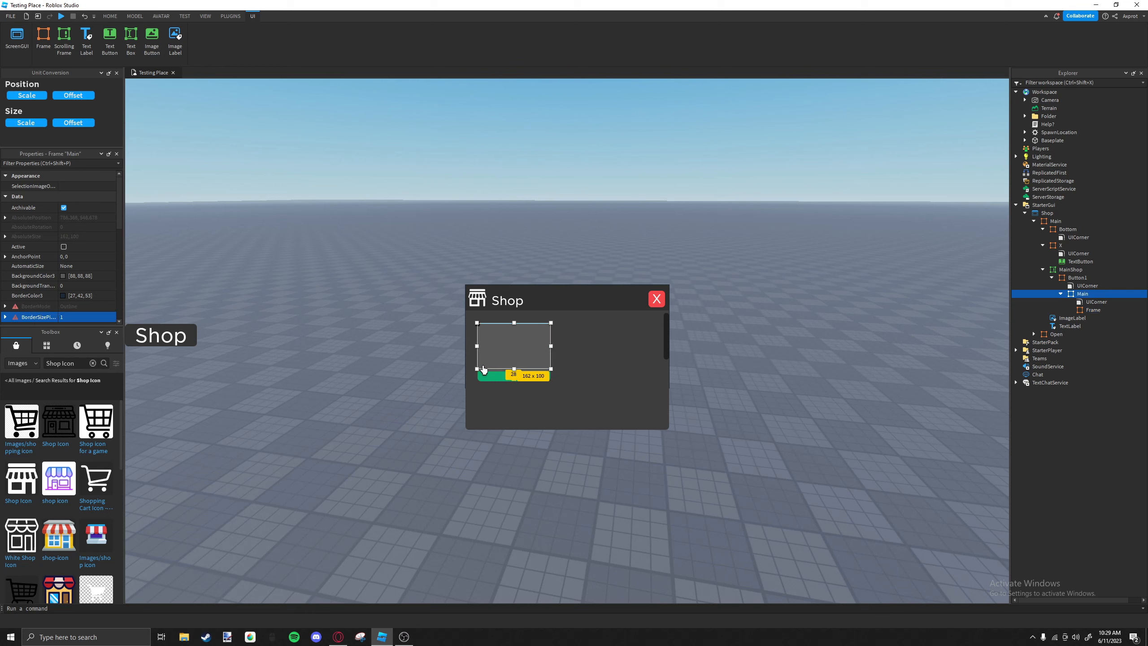
pyautogui.click(577, 364)
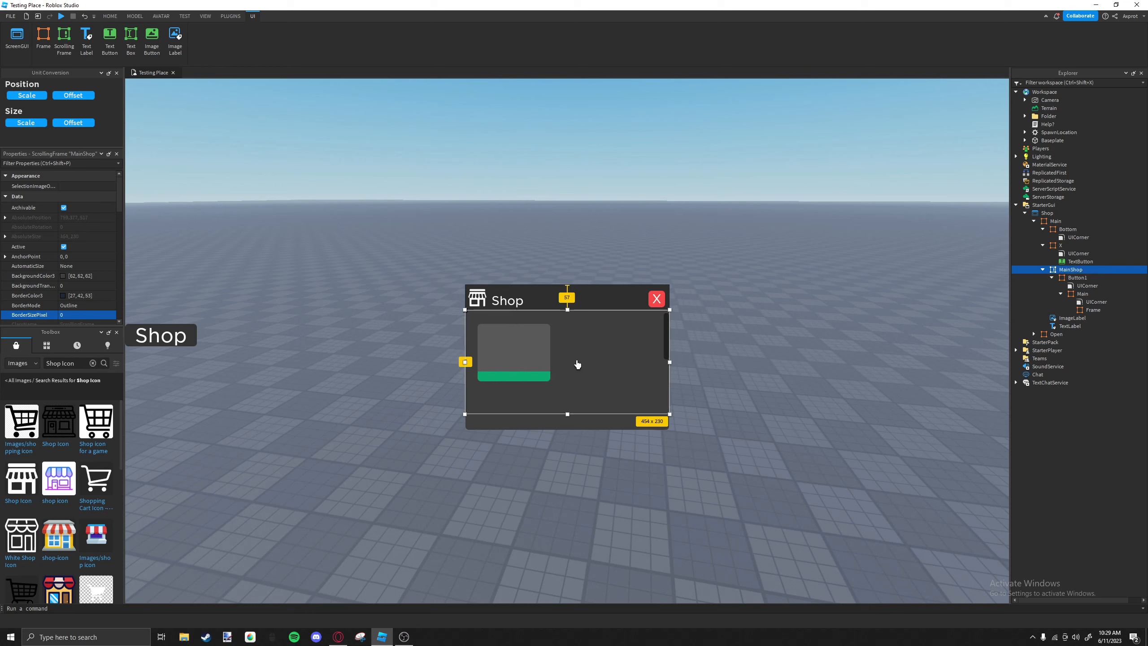
# Extend Button1's lower edge slightly downward so more green shows beneath Main.
pyautogui.click(515, 379)
pyautogui.moveTo(514, 383)
pyautogui.mouseDown()
pyautogui.moveTo(529, 351)
pyautogui.moveTo(519, 340)
pyautogui.moveTo(518, 405)
pyautogui.moveTo(523, 386)
pyautogui.mouseUp()
pyautogui.click(516, 352)
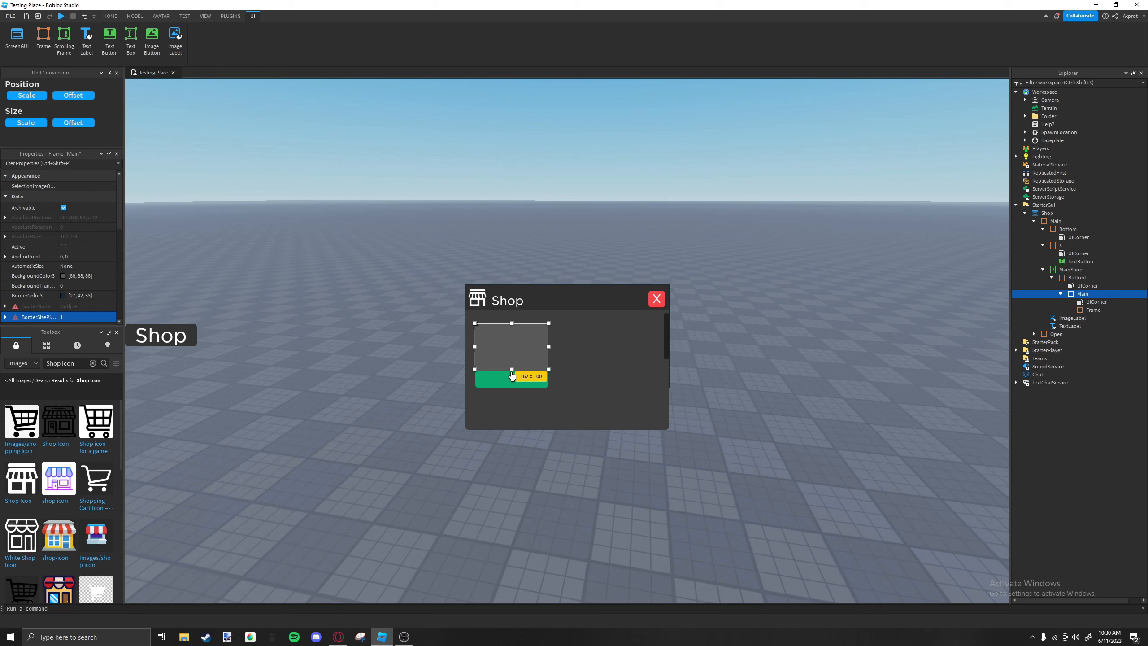
# Adjust the heights of Main and Button1, making Button1 about 162 x 40 pixels, and shift the item slightly to the right.
pyautogui.click(509, 372)
pyautogui.click(527, 355)
pyautogui.moveTo(513, 326); pyautogui.dragTo(510, 342)
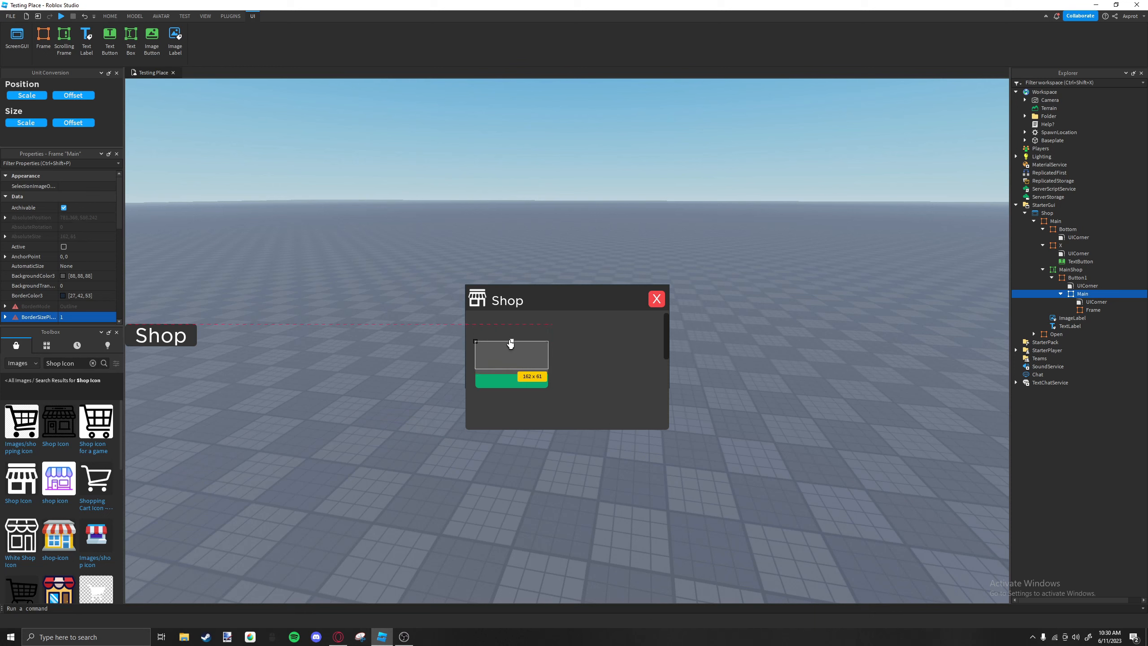
pyautogui.moveTo(511, 345); pyautogui.dragTo(511, 329)
pyautogui.moveTo(538, 384); pyautogui.dragTo(547, 380)
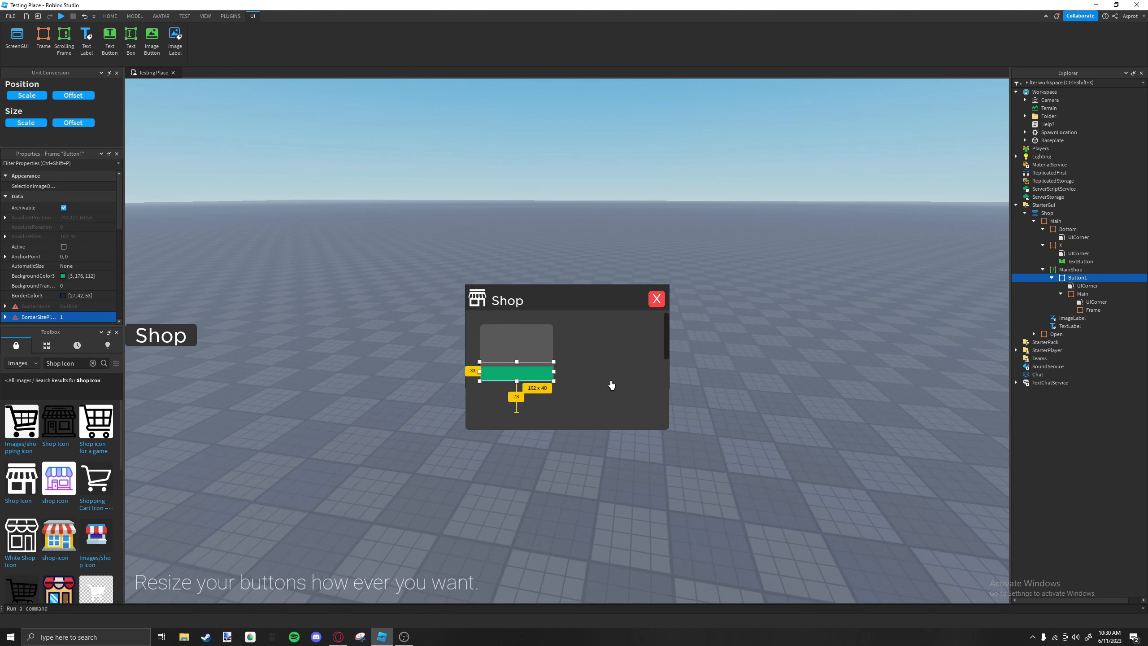
# Move the item button slightly to the left and raise MainShop to about 52 pixels below the main frame's upper edge.
pyautogui.moveTo(643, 360); pyautogui.dragTo(548, 377)
pyautogui.click(540, 356)
pyautogui.click(545, 387)
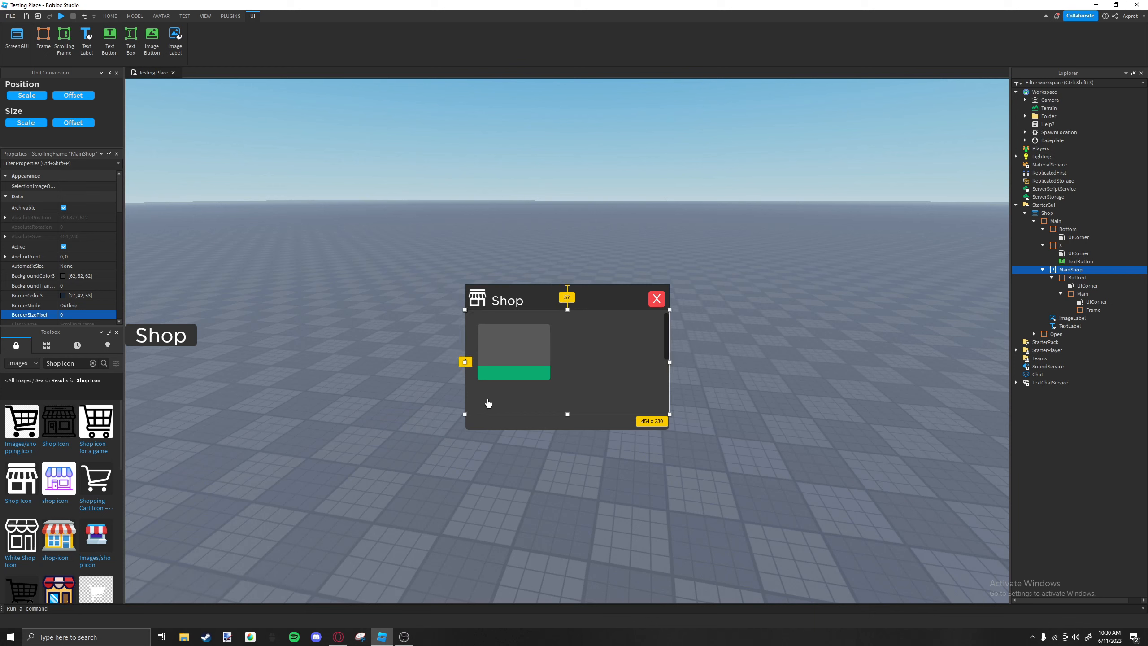
pyautogui.click(498, 418)
pyautogui.click(478, 389)
pyautogui.moveTo(478, 387); pyautogui.dragTo(476, 384)
pyautogui.click(533, 277)
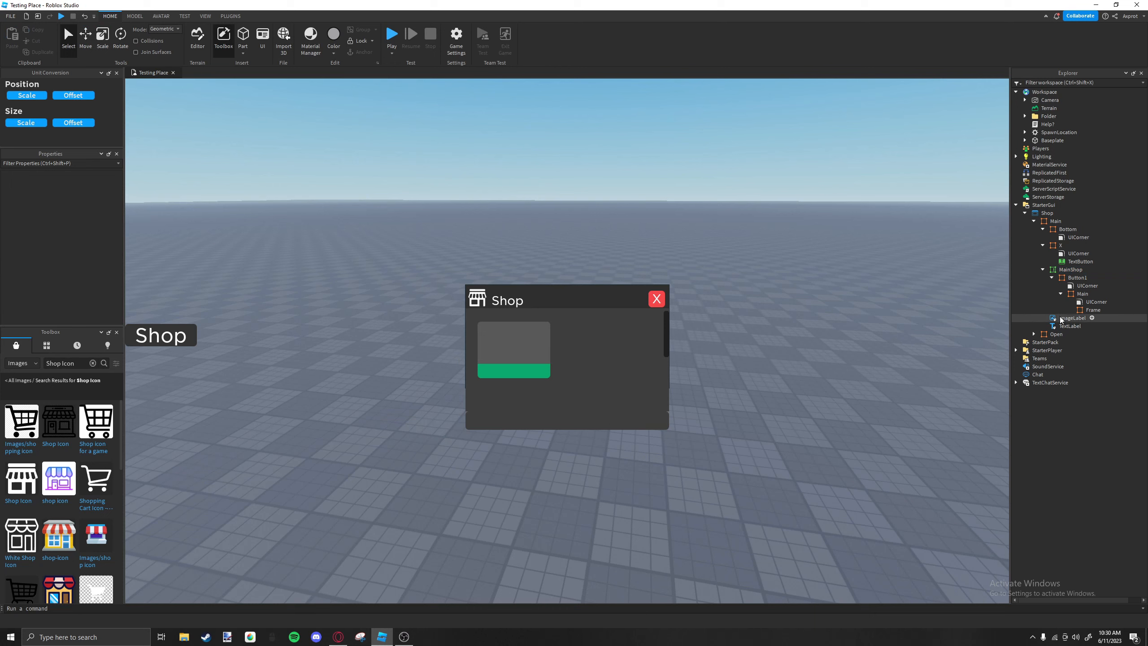
# Nudge the Bottom frame slightly upward to shorten the shop panel beneath MainShop.
pyautogui.click(1077, 277)
pyautogui.click(639, 422)
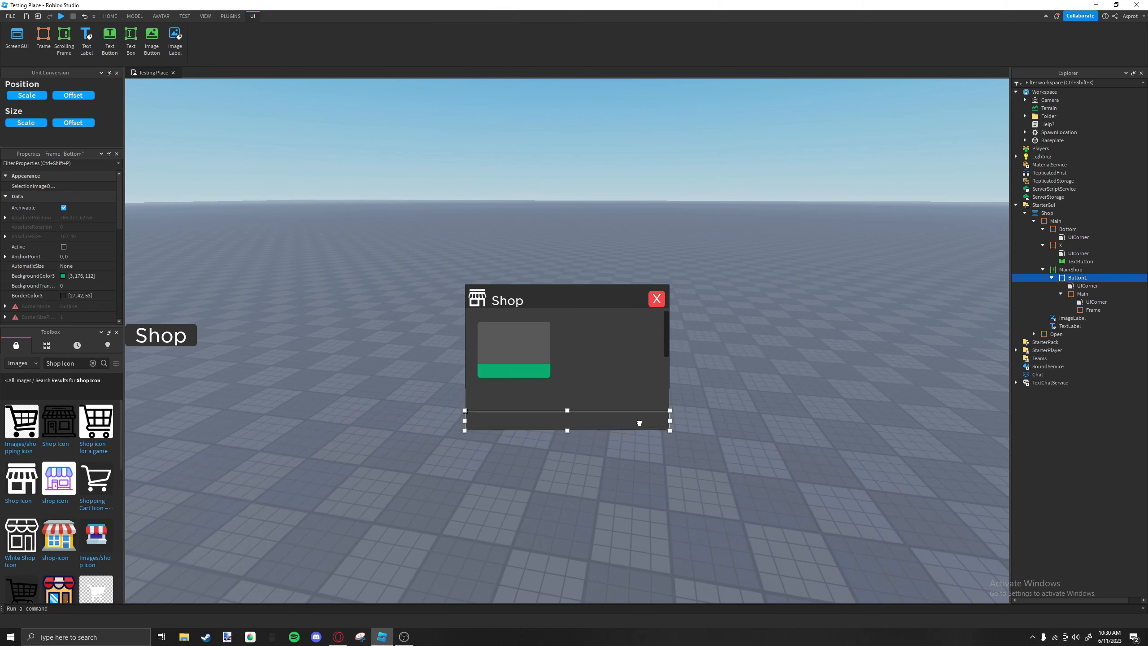
pyautogui.click(638, 397)
pyautogui.click(686, 379)
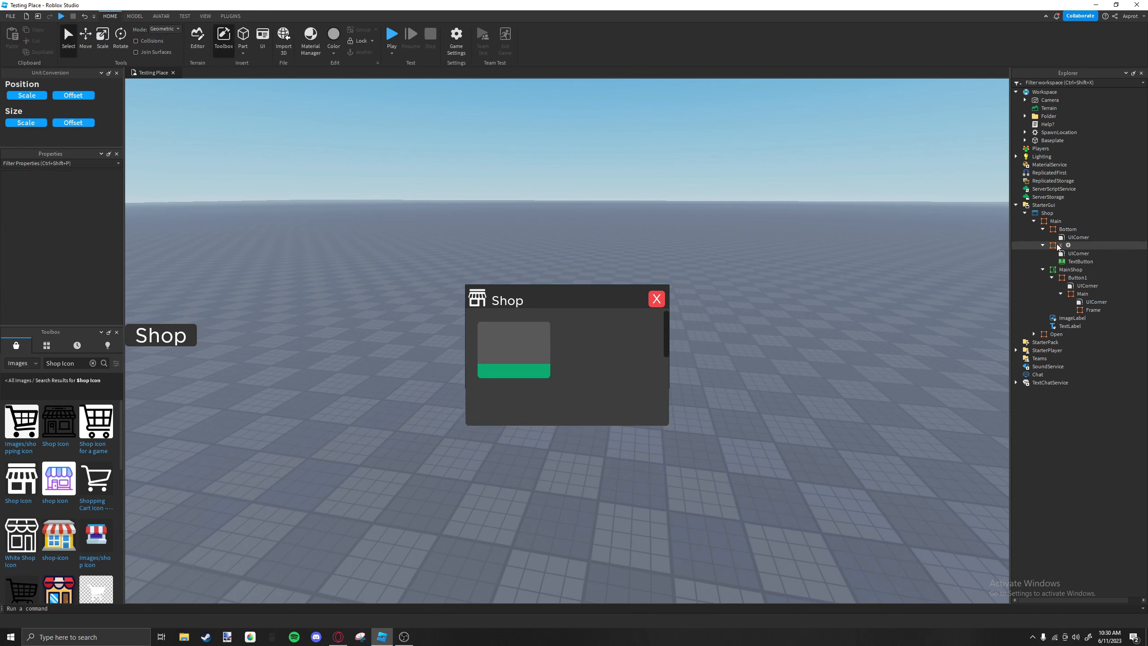
pyautogui.click(1056, 221)
pyautogui.click(556, 314)
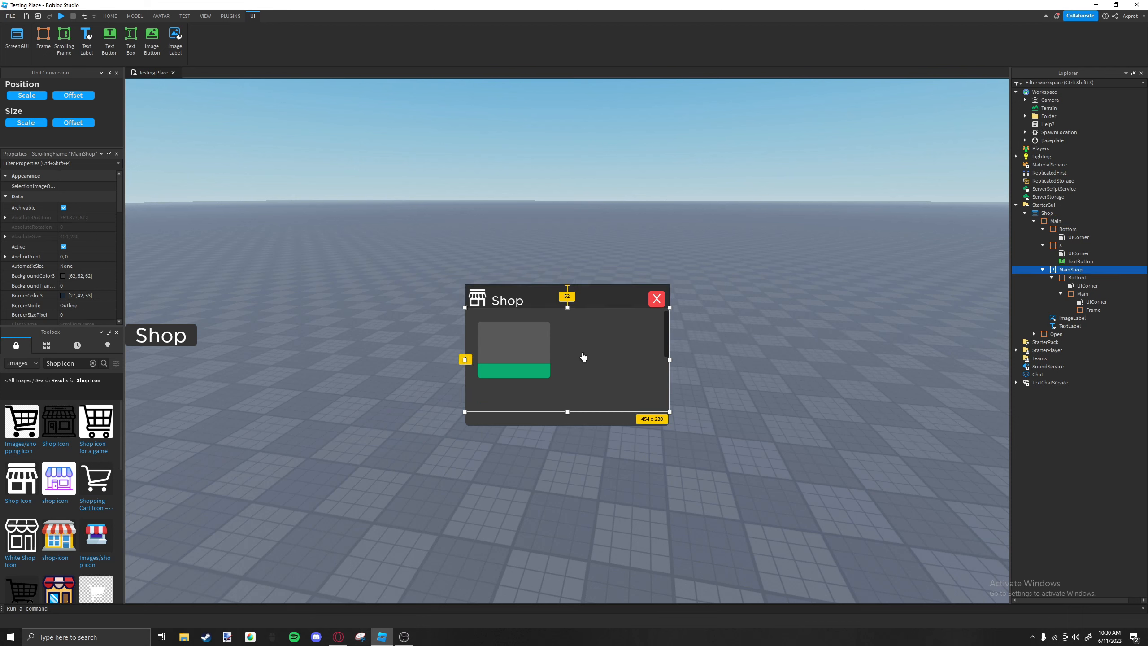
pyautogui.click(450, 320)
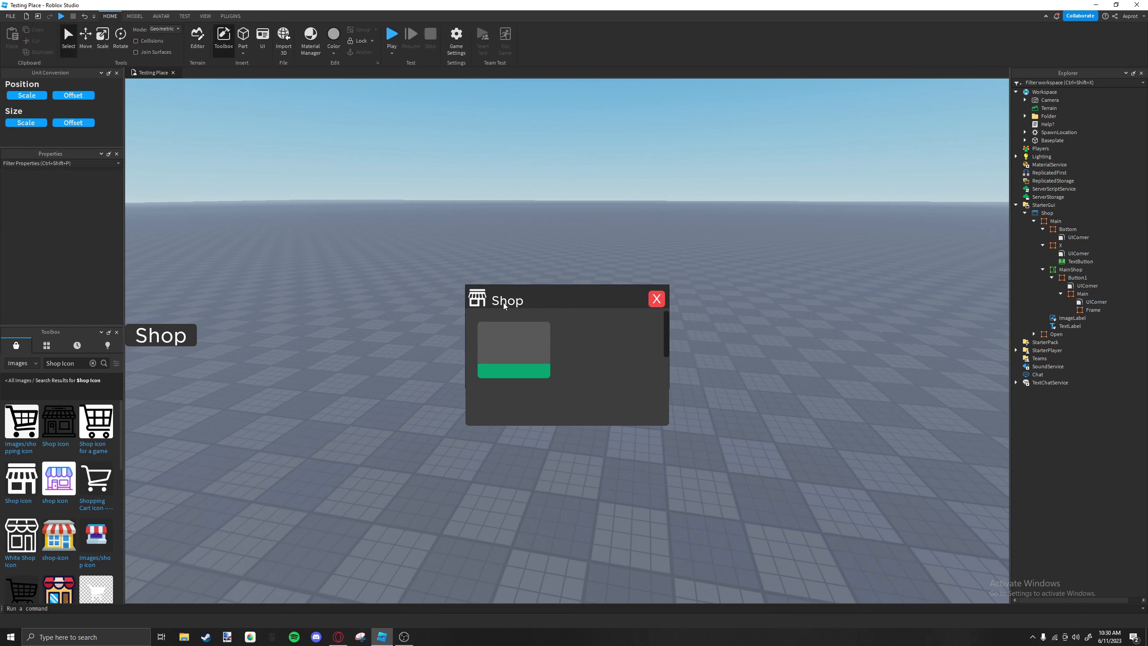
pyautogui.click(552, 297)
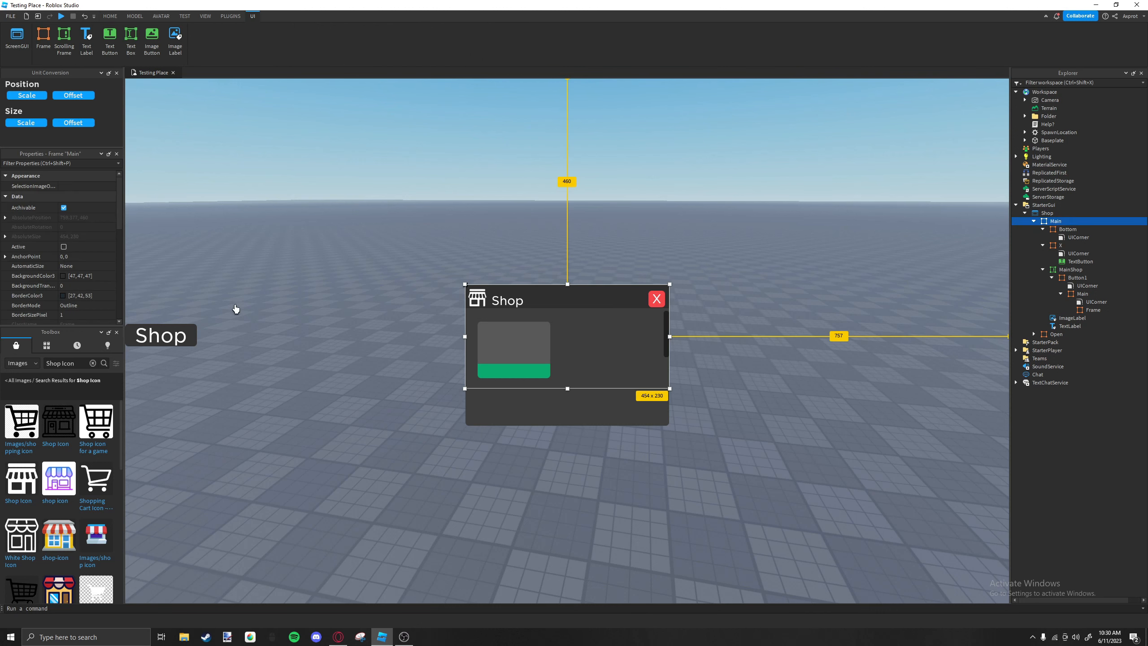
pyautogui.click(574, 397)
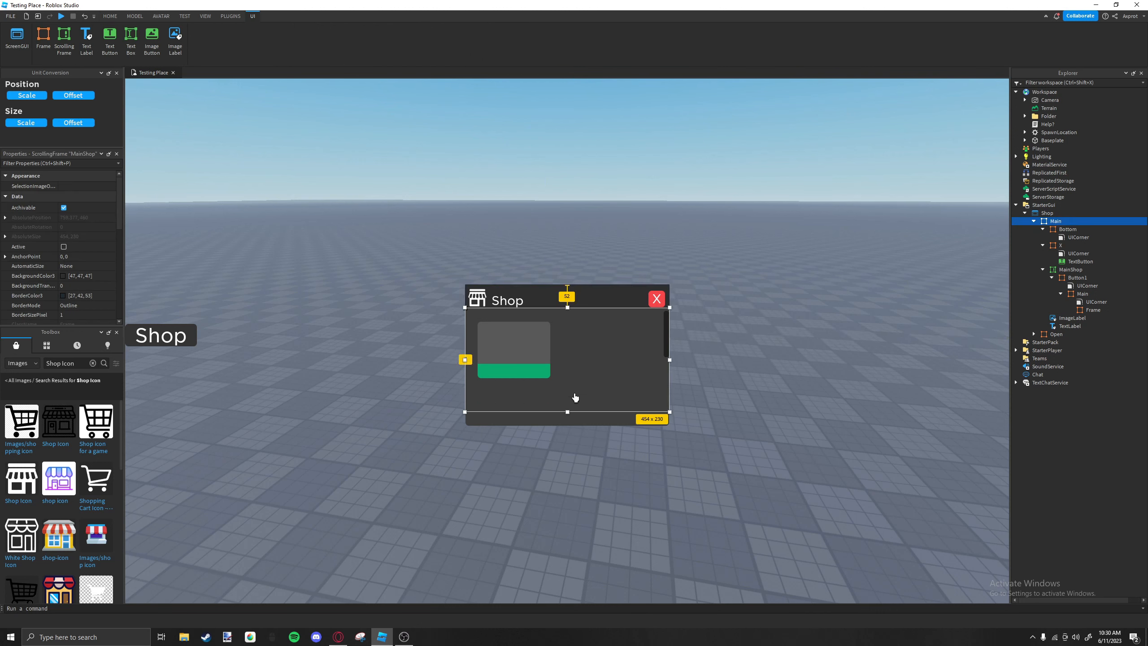
pyautogui.click(590, 324)
pyautogui.click(588, 397)
pyautogui.click(528, 349)
pyautogui.click(560, 329)
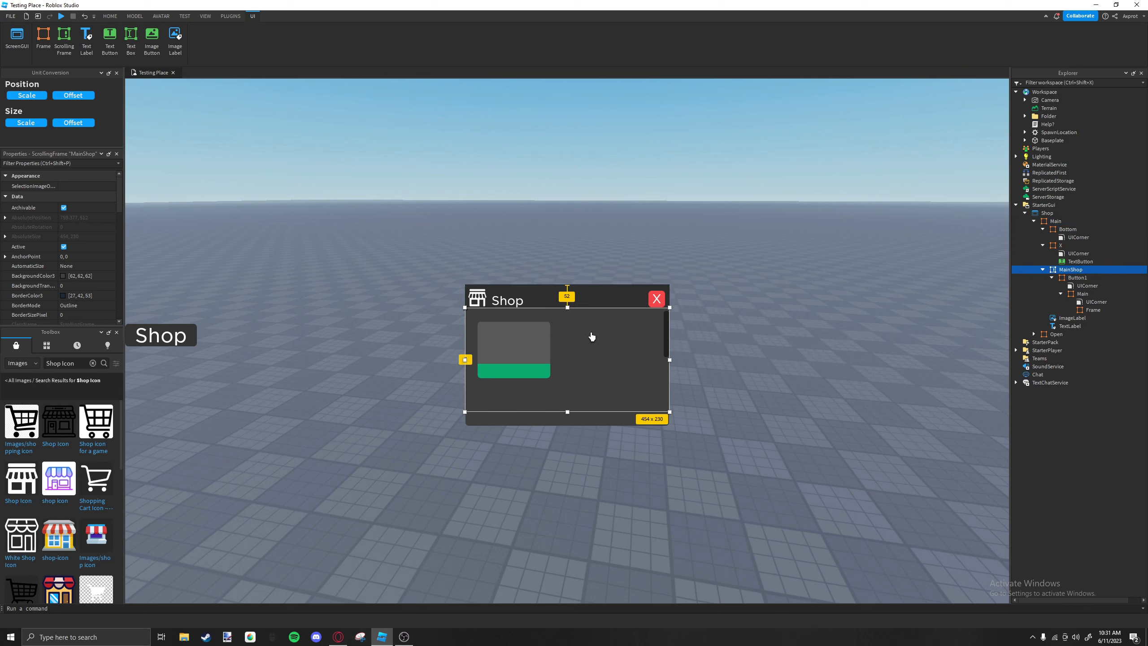
pyautogui.click(544, 368)
pyautogui.click(531, 343)
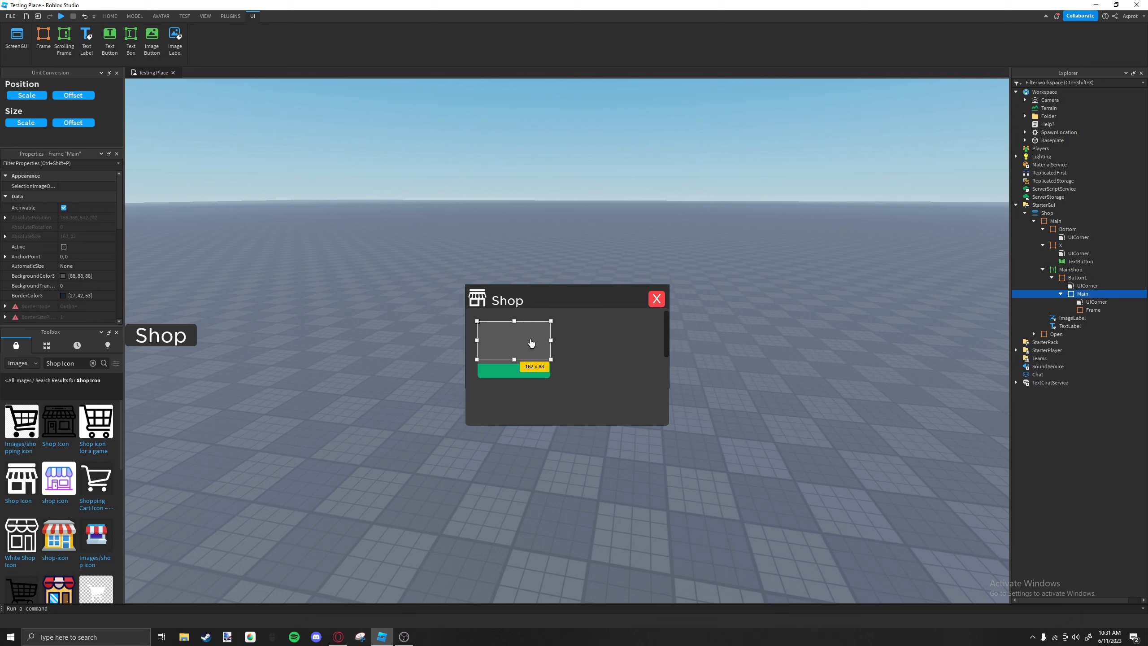
pyautogui.click(562, 346)
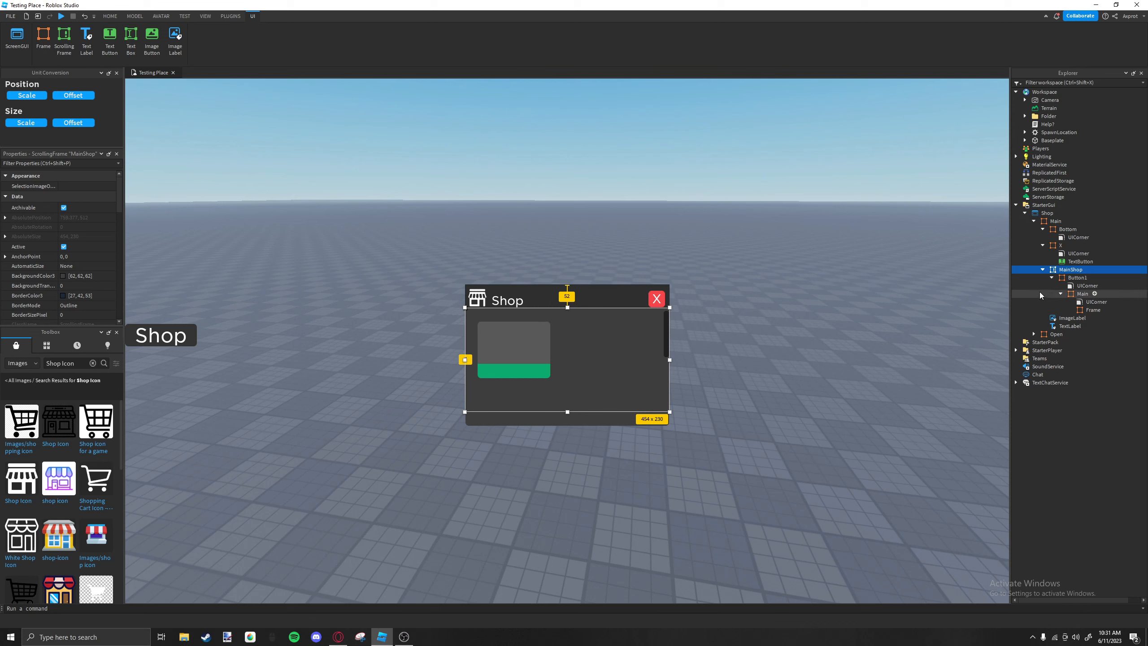
# Insert a TextLabel into Button1's grey Main frame.
pyautogui.click(1074, 293)
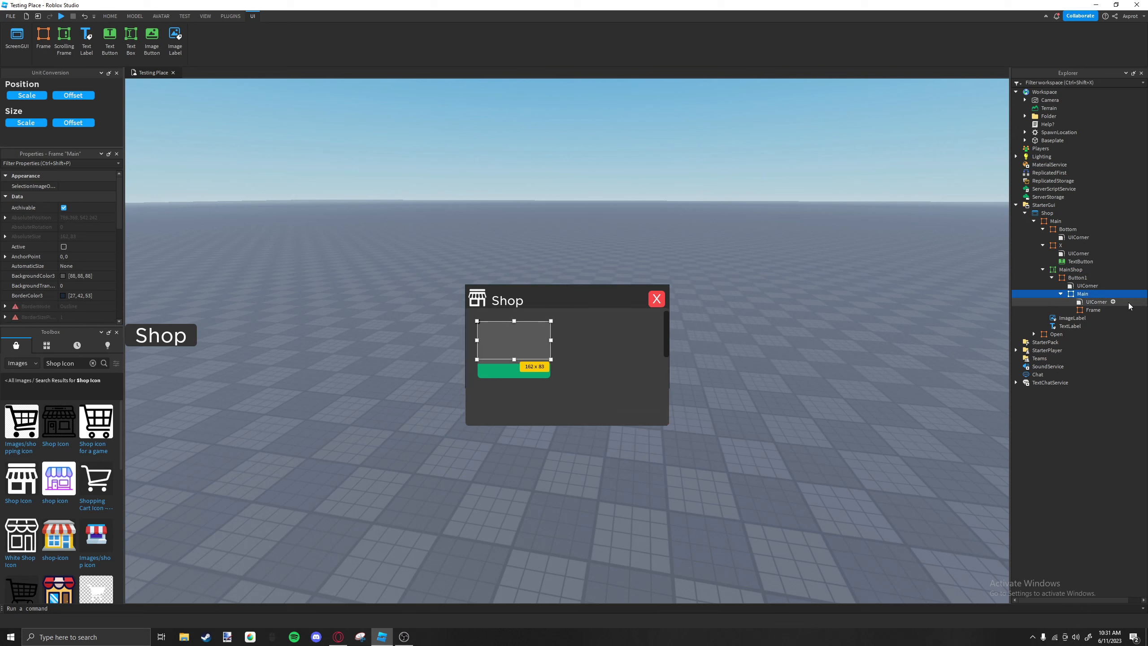
pyautogui.click(1091, 311)
pyautogui.click(1085, 294)
pyautogui.click(1097, 293)
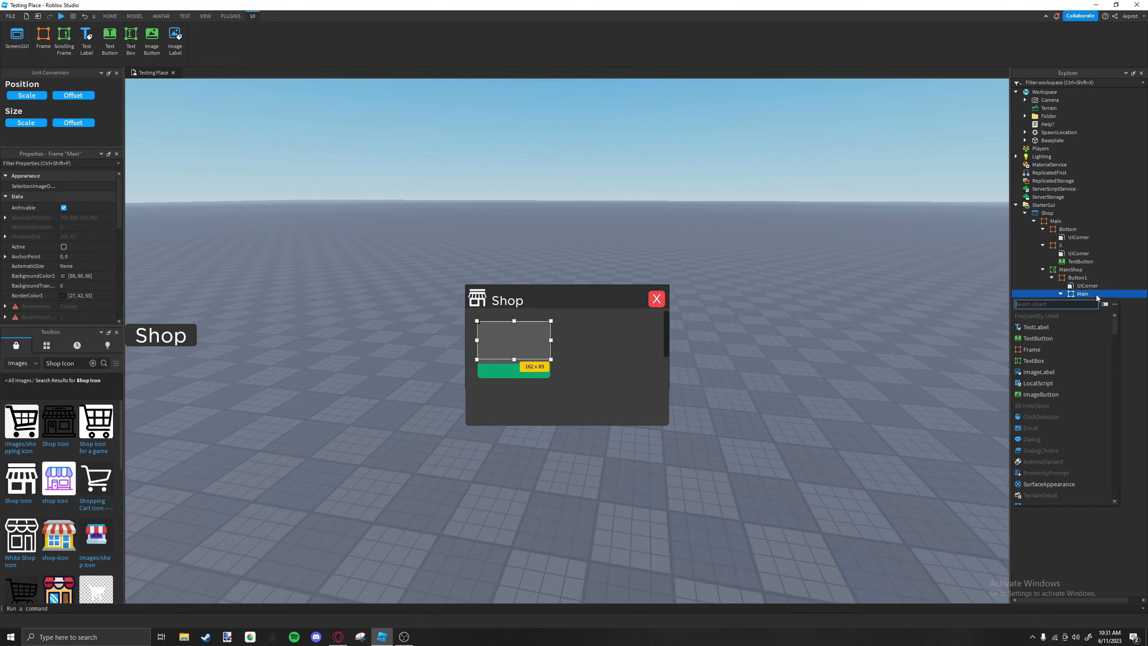
pyautogui.click(1037, 329)
# Set the new label's text to "2x Speed".
pyautogui.scroll(-5, 27, 222)
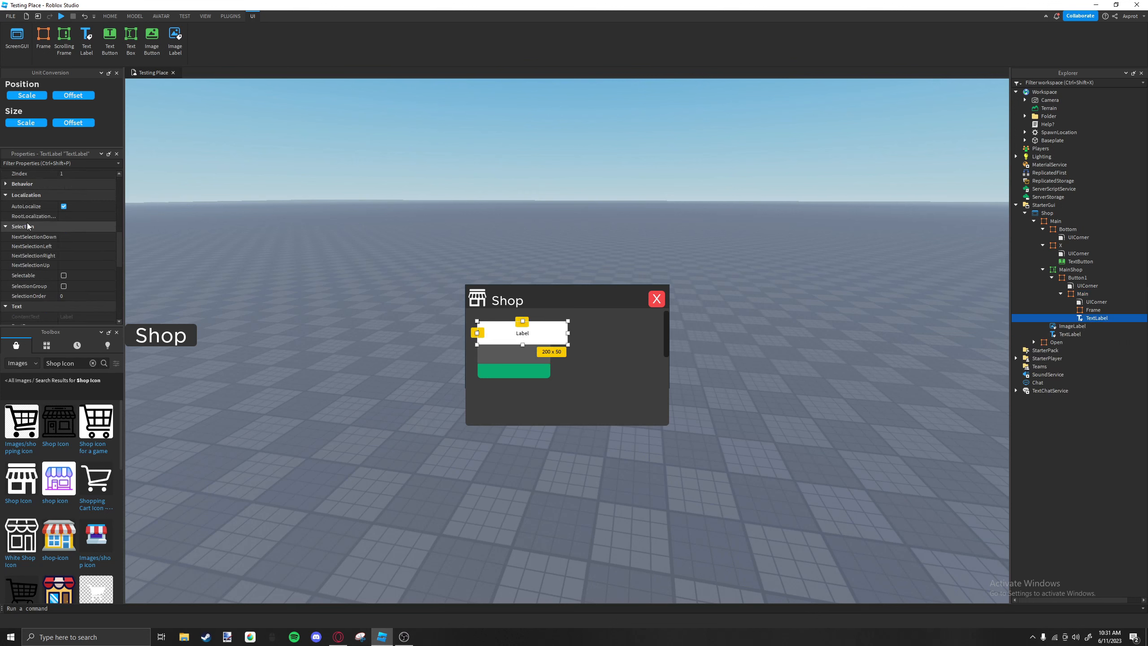
pyautogui.scroll(-5, 27, 222)
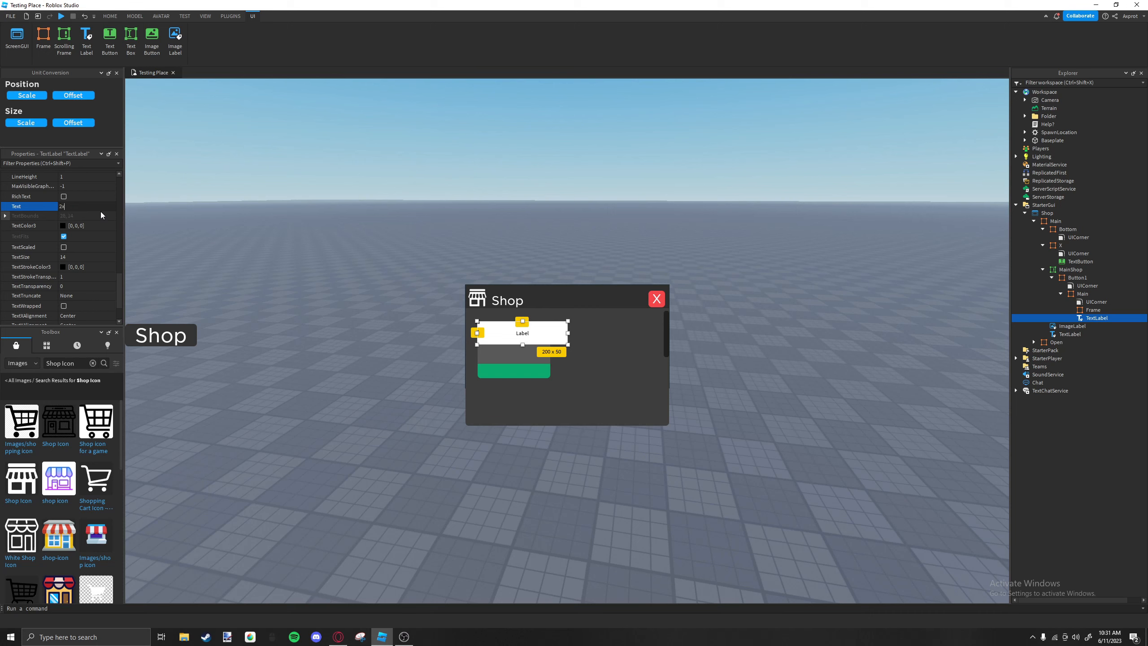
pyautogui.press('BackSpace')
pyautogui.write('S')
pyautogui.press('BackSpace')
pyautogui.write('Walk')
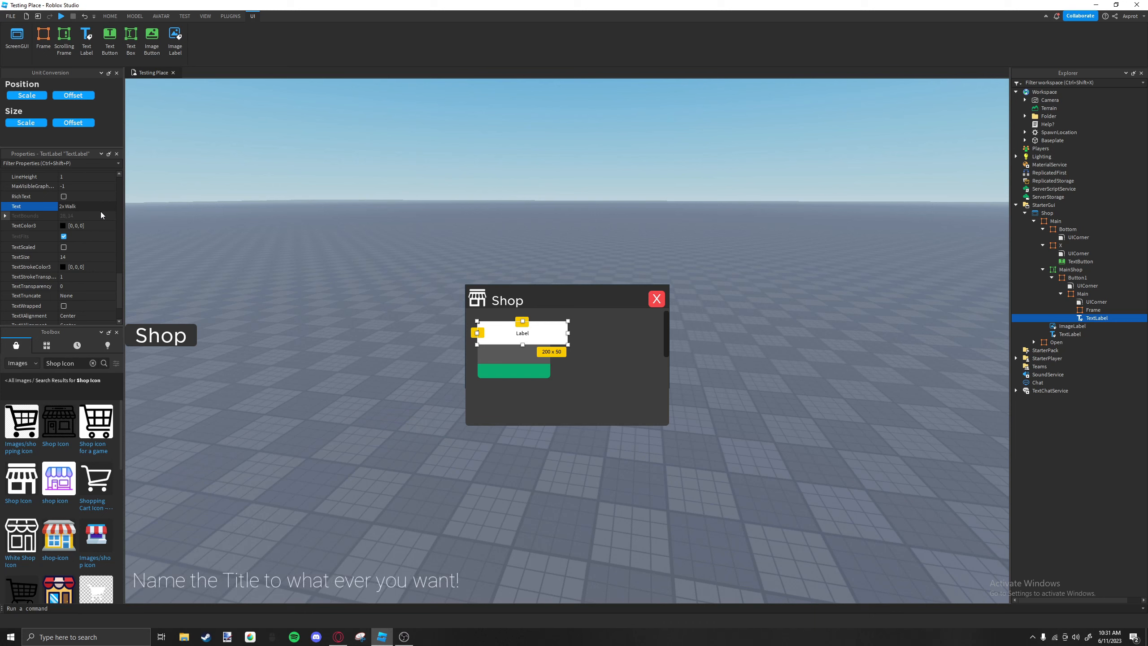
pyautogui.press('Return')
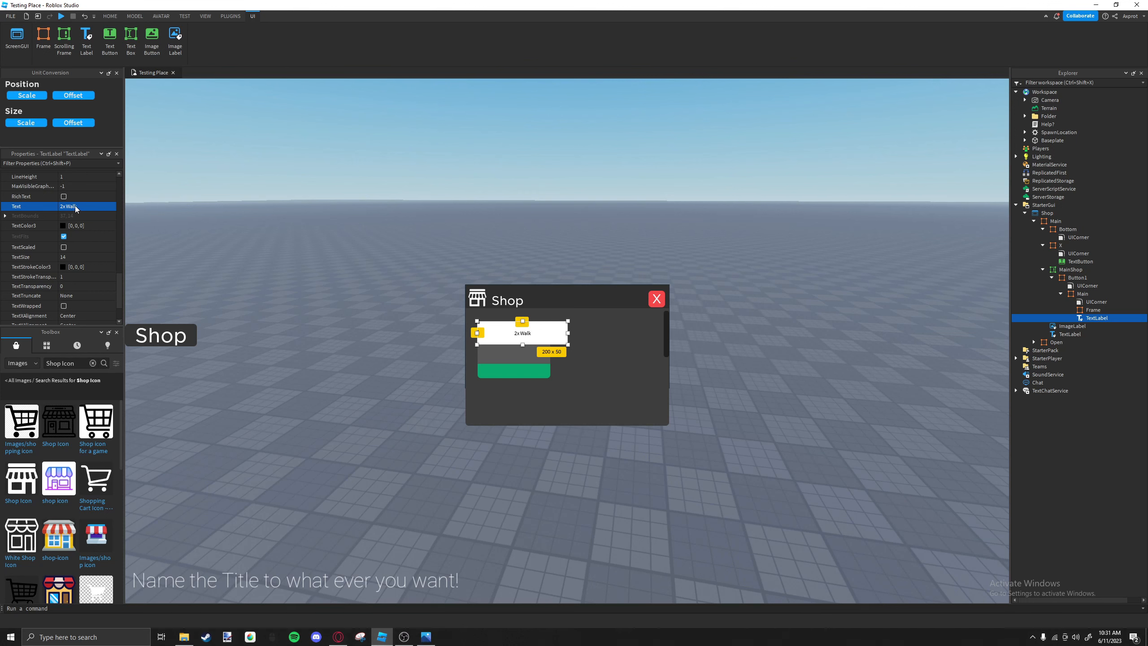
pyautogui.doubleClick(83, 206)
pyautogui.press('Return')
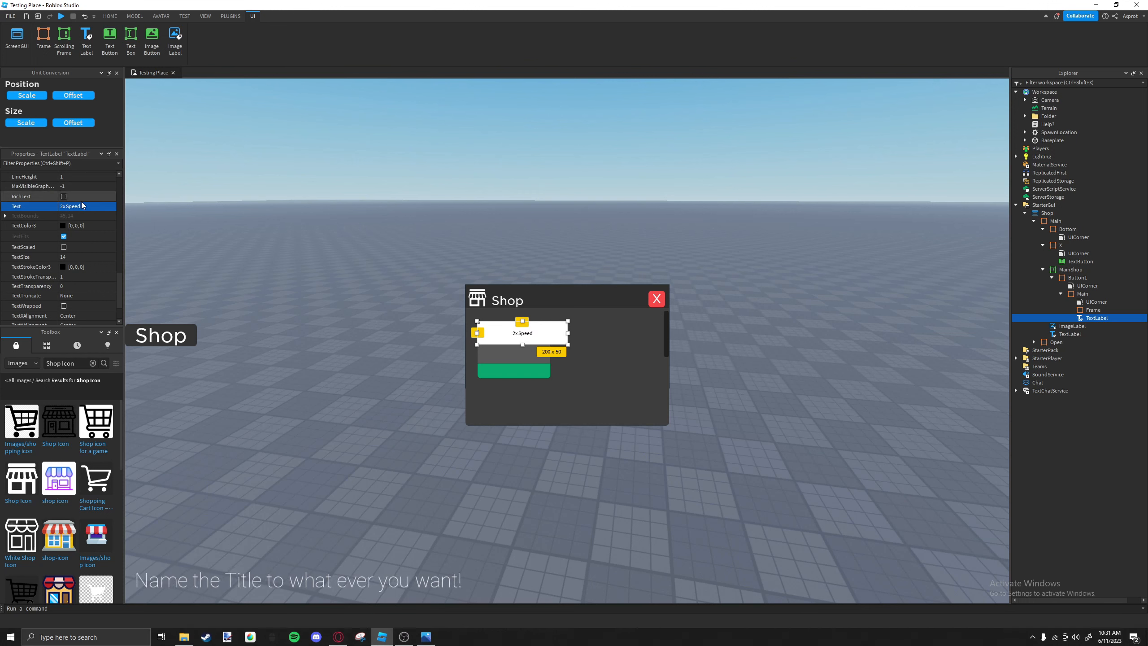
# Turn on TextScaled for the 2x Speed label and set its TextColor3 to white (255, 255, 255).
pyautogui.scroll(-3, 106, 259)
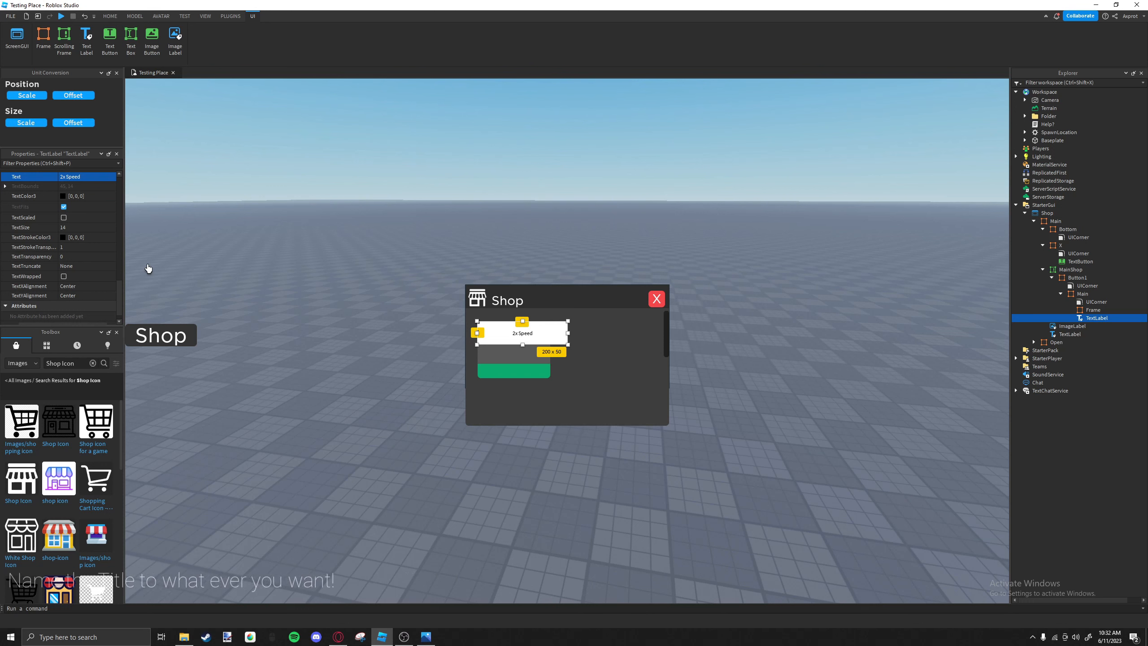
pyautogui.scroll(-1, 66, 227)
pyautogui.click(64, 203)
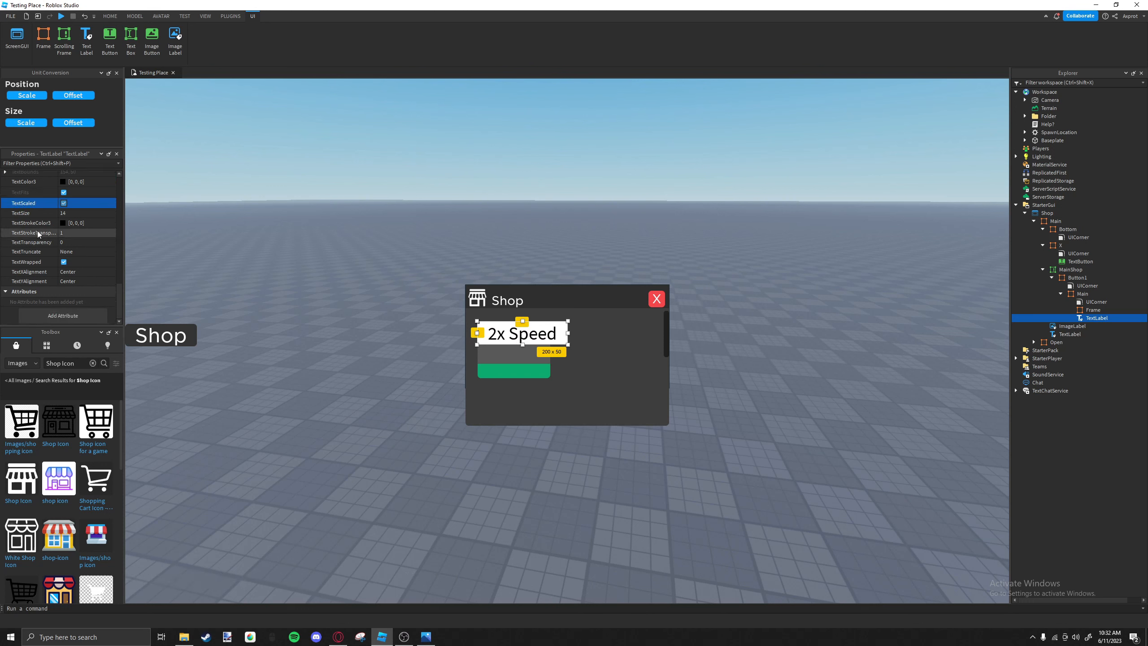
pyautogui.scroll(2, 49, 222)
pyautogui.click(63, 241)
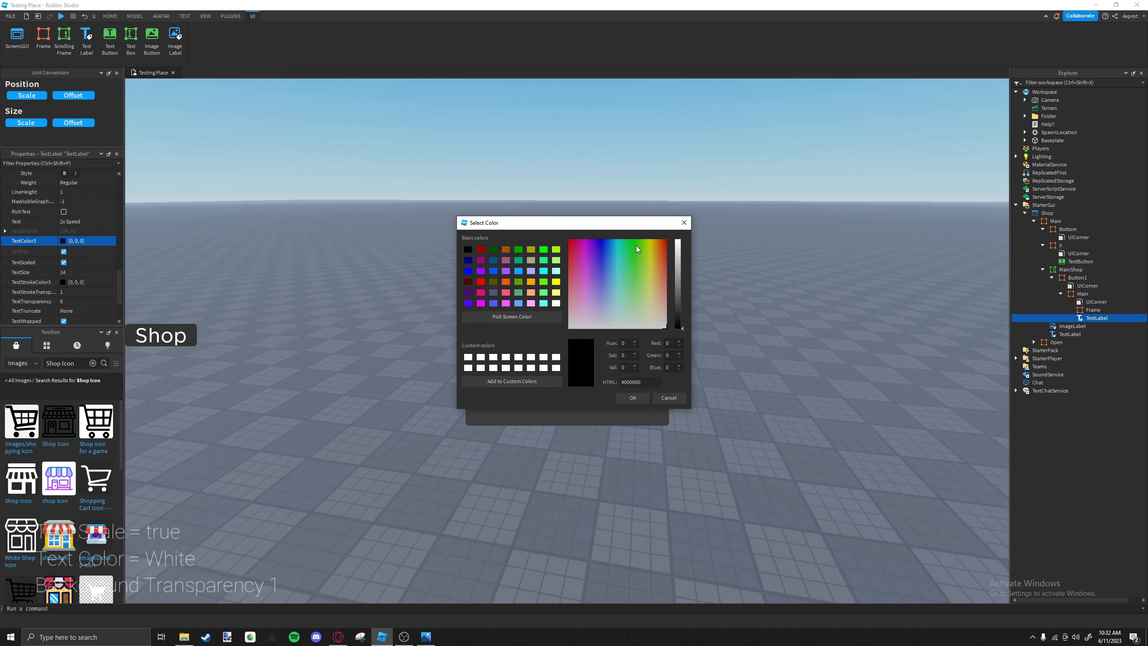
pyautogui.click(679, 247)
pyautogui.click(624, 398)
# Set the 2x Speed label's font to Gotham SSm and its BackgroundTransparency to 1.
pyautogui.scroll(2, 75, 207)
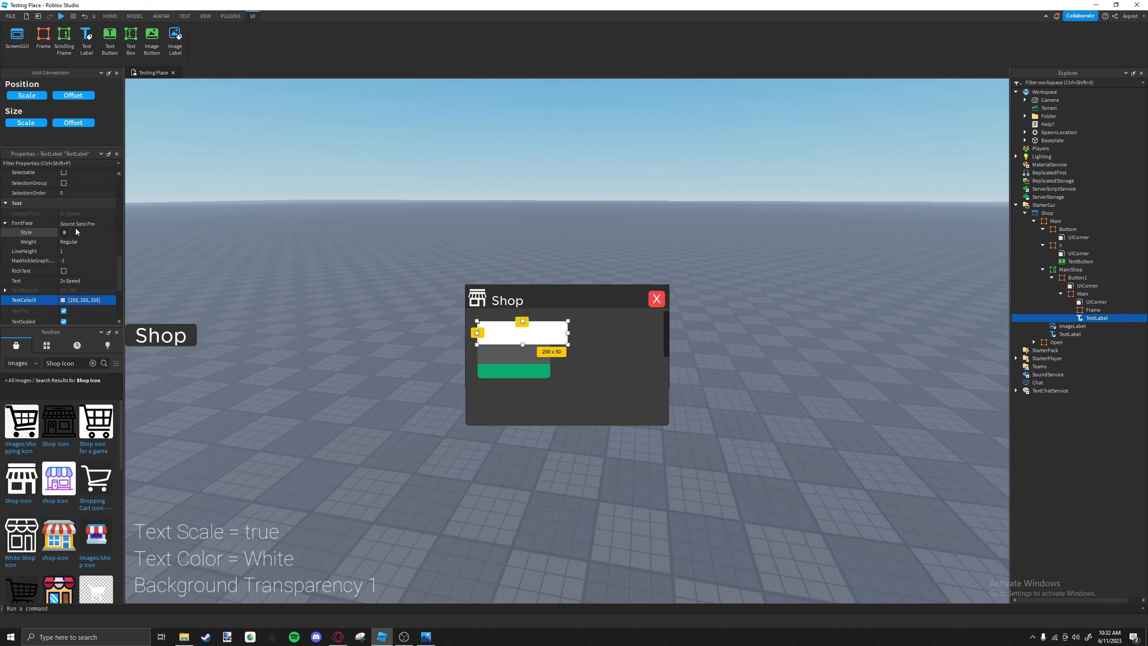
pyautogui.click(77, 224)
pyautogui.click(77, 225)
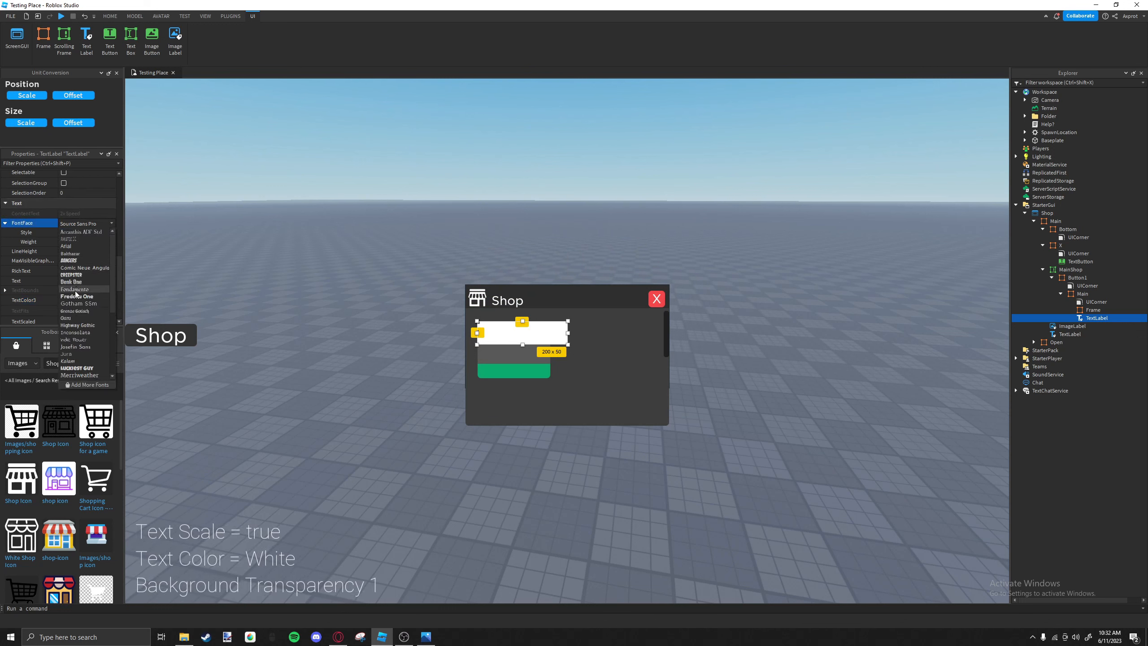
pyautogui.click(75, 292)
pyautogui.scroll(8, 70, 250)
pyautogui.click(71, 241)
pyautogui.write('1')
pyautogui.press('Return')
# Shrink the 2x Speed label to about 102 x 23 pixels, place it in the grey area's upper part and rename it Title.
pyautogui.moveTo(481, 349); pyautogui.dragTo(518, 337)
pyautogui.click(520, 355)
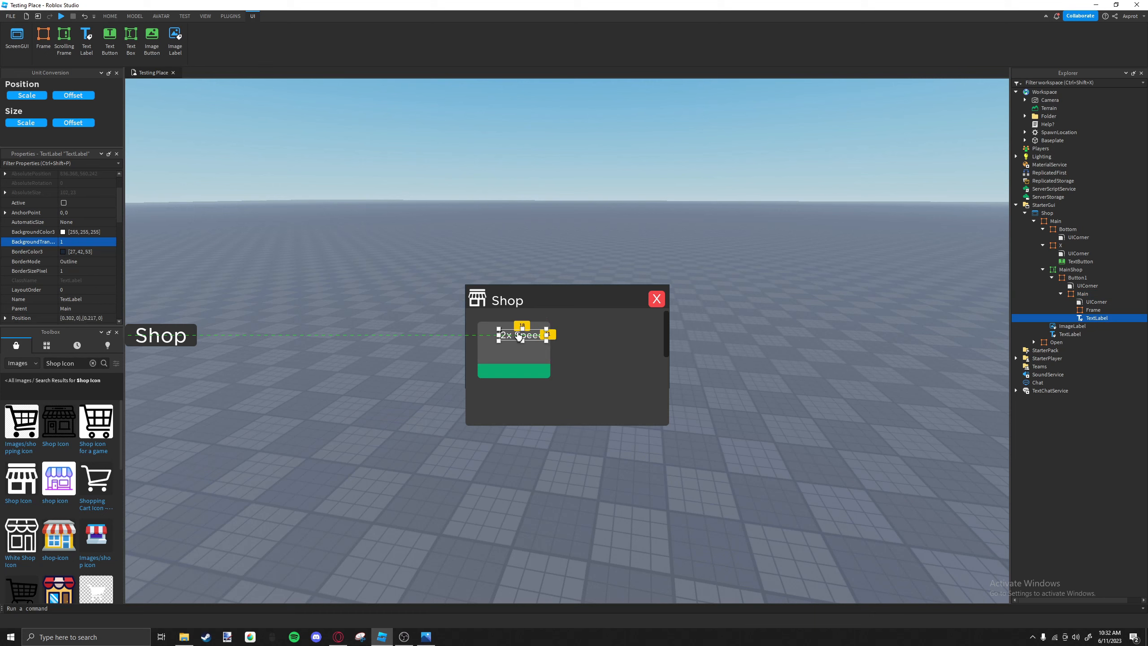
pyautogui.doubleClick(1097, 318)
pyautogui.write('Title')
pyautogui.press('Return')
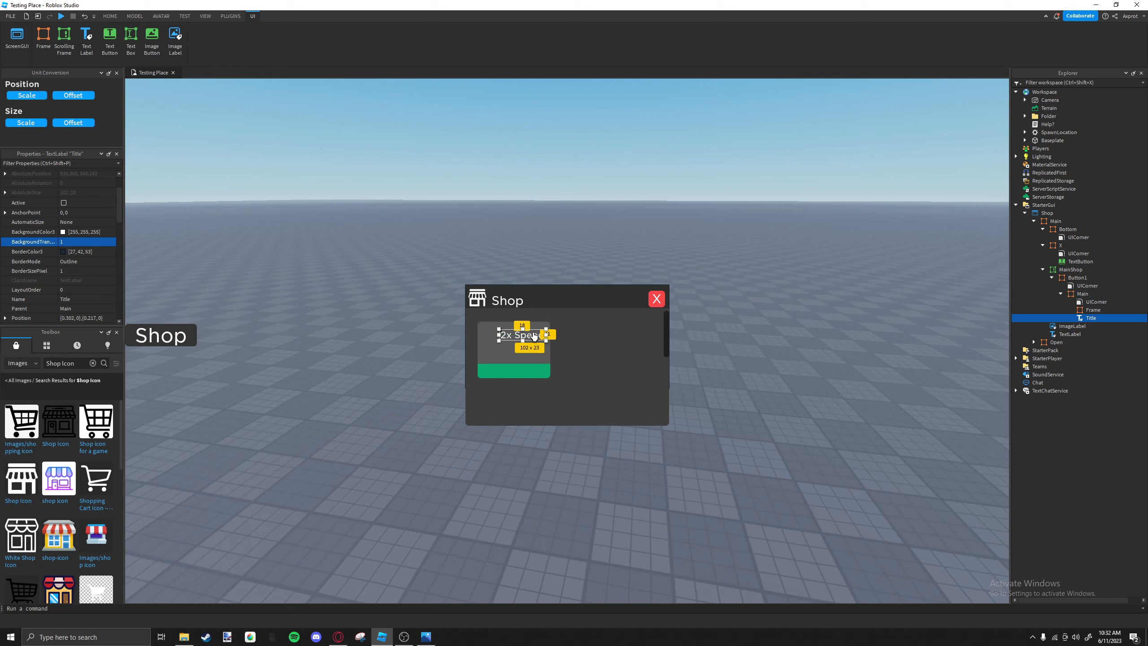
pyautogui.moveTo(534, 336); pyautogui.dragTo(536, 339)
pyautogui.click(534, 354)
# Insert a second TextLabel into Button1's Main frame and place it just below the title.
pyautogui.click(1090, 295)
pyautogui.click(1095, 294)
pyautogui.click(1039, 328)
pyautogui.moveTo(511, 338); pyautogui.dragTo(512, 357)
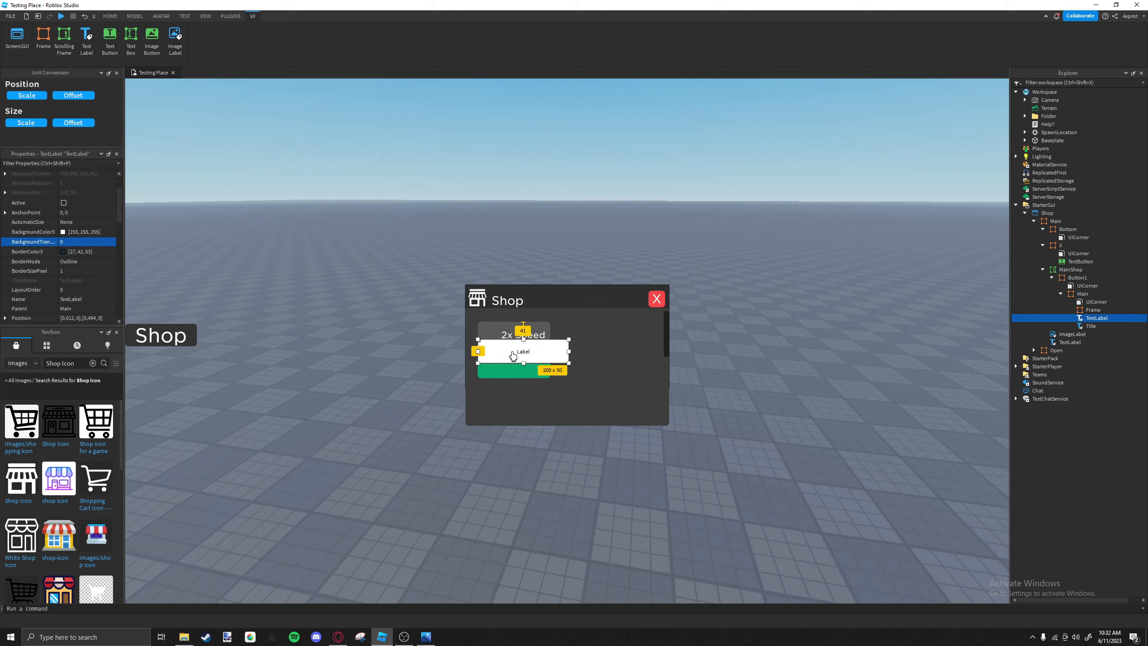
# Set the second label's text to "50% more speed" and its font to Gotham SSm.
pyautogui.scroll(-5, 79, 250)
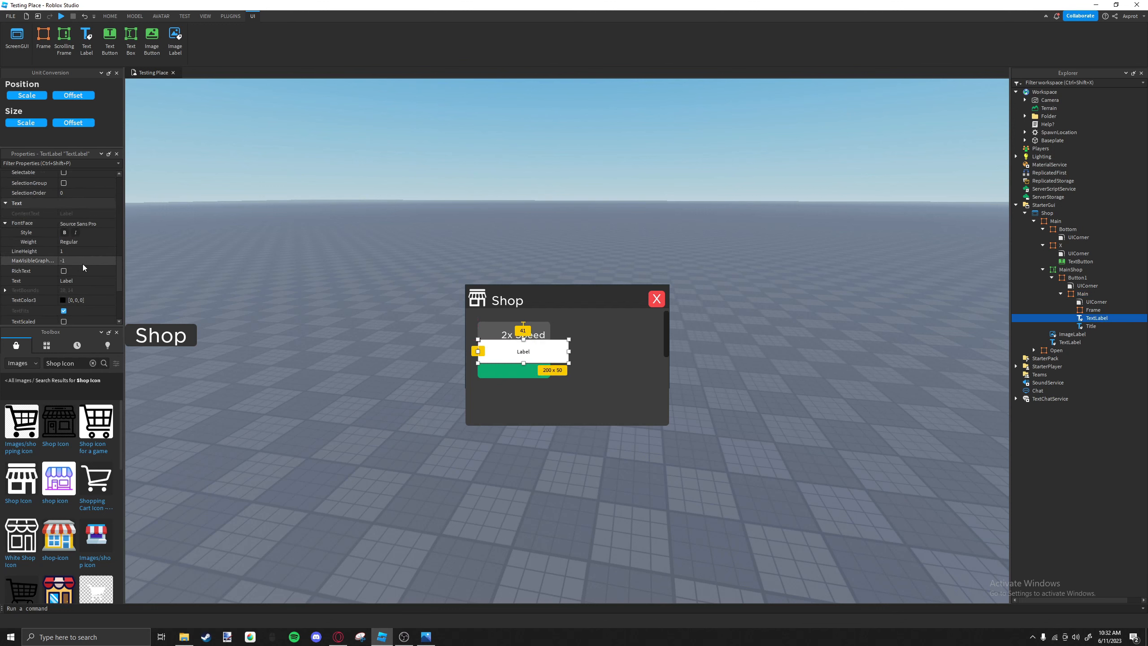
pyautogui.click(80, 280)
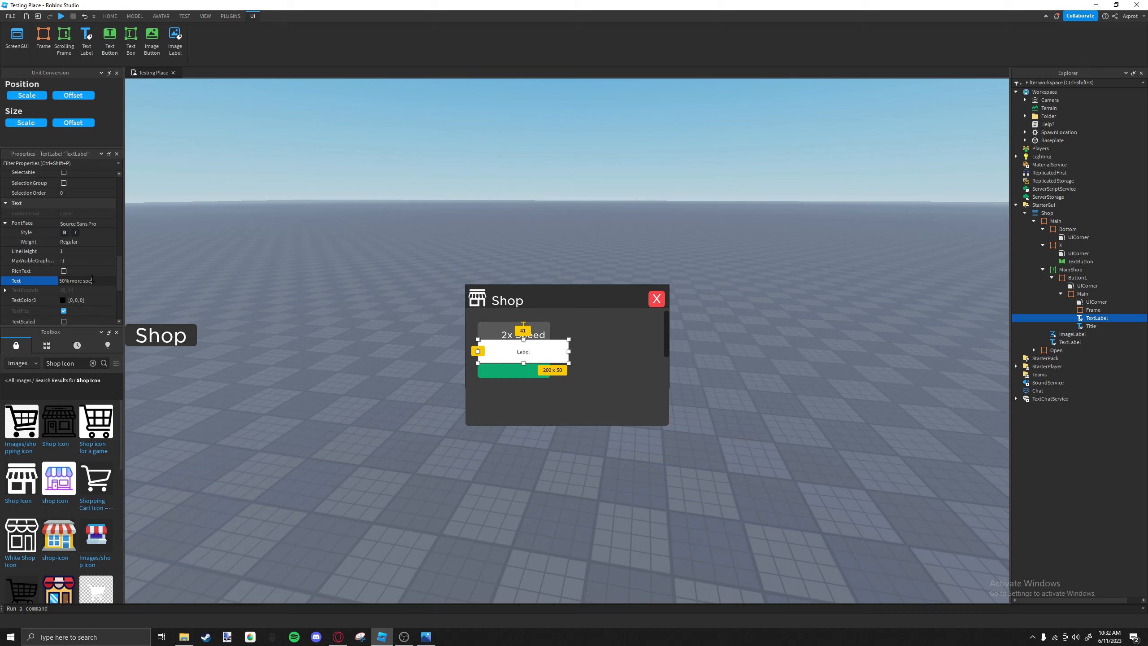
pyautogui.press('Return')
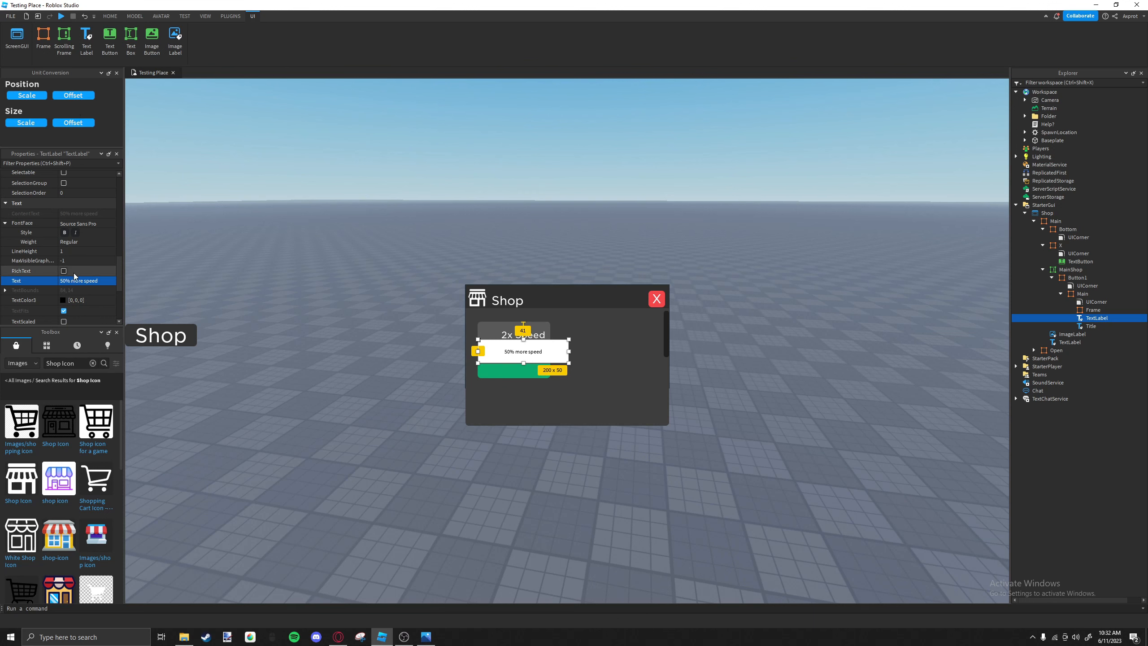
pyautogui.click(81, 223)
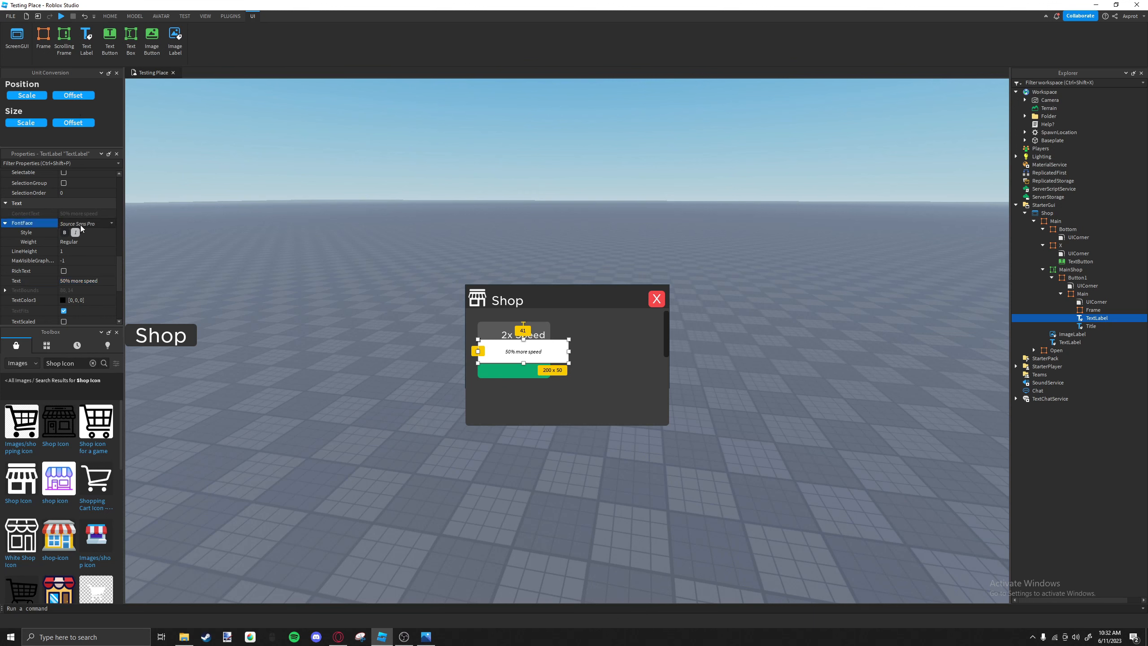
pyautogui.click(79, 225)
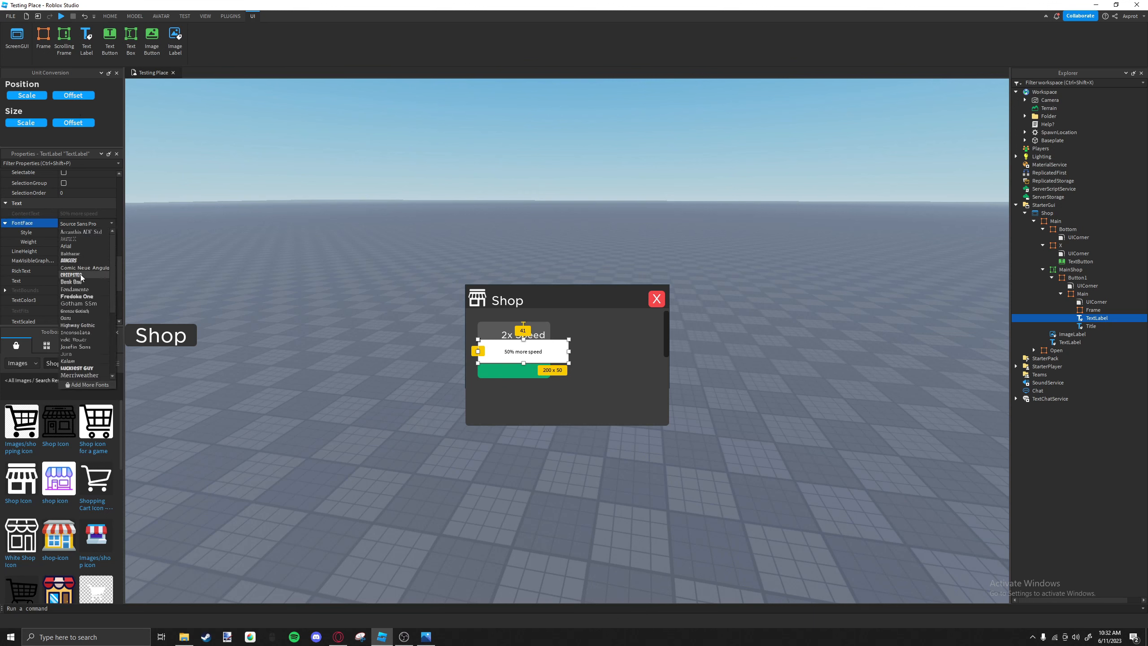
pyautogui.click(77, 304)
# Turn on TextScaled for the 50% more speed label and set its TextColor3 to white (255, 255, 255).
pyautogui.scroll(-3, 76, 282)
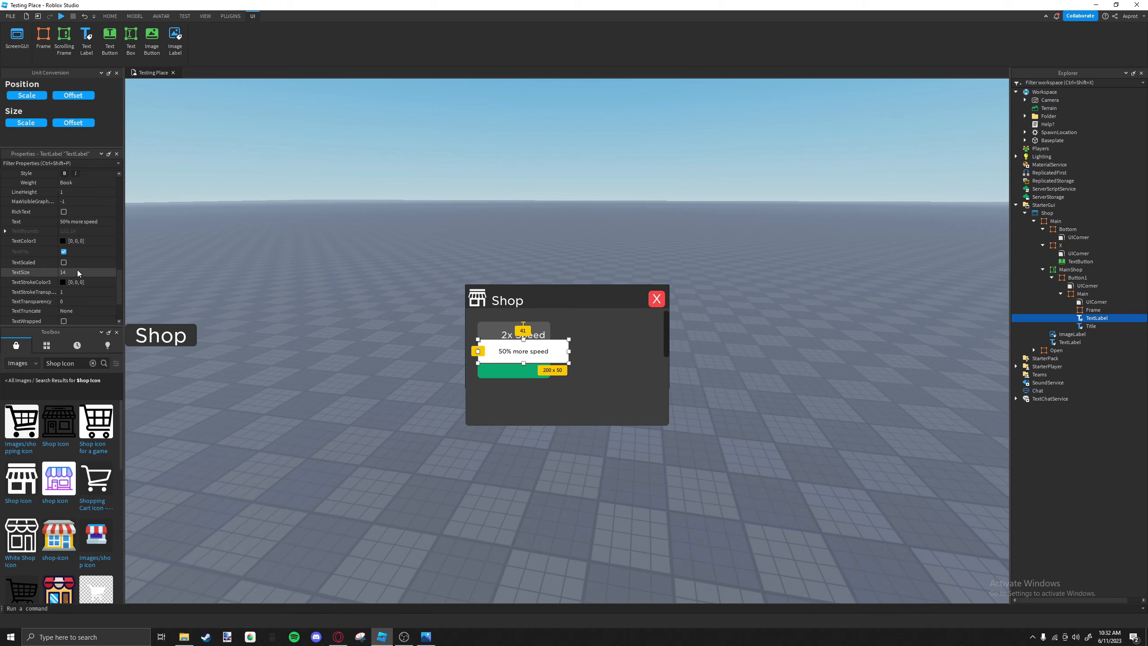
pyautogui.click(71, 263)
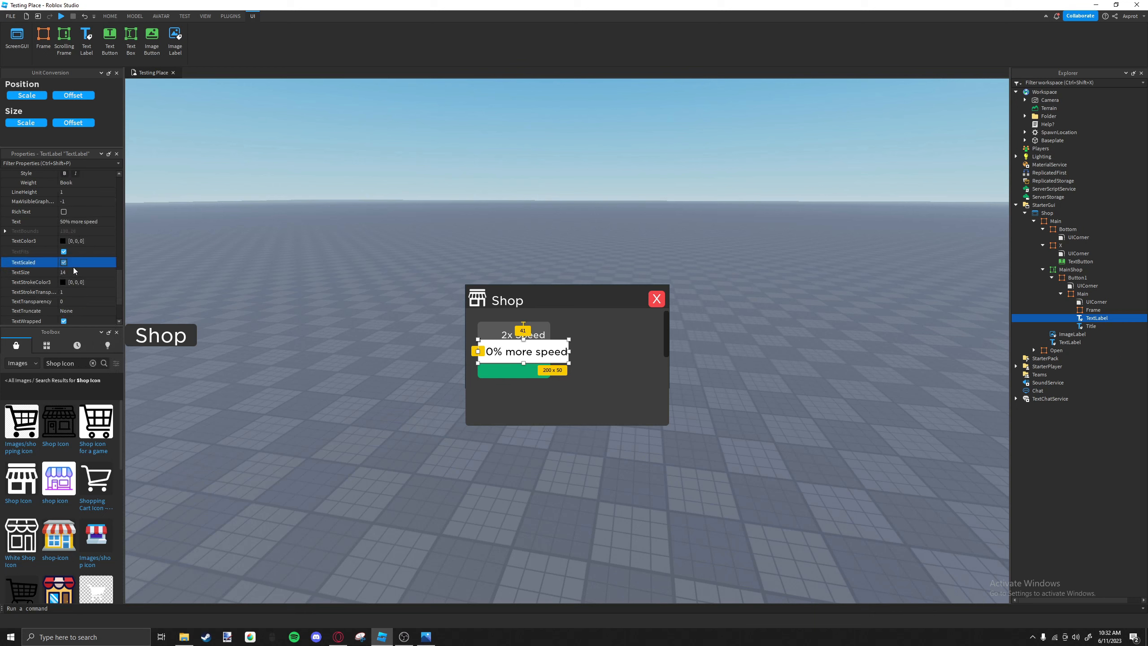
pyautogui.click(70, 241)
pyautogui.moveTo(678, 246); pyautogui.dragTo(683, 225)
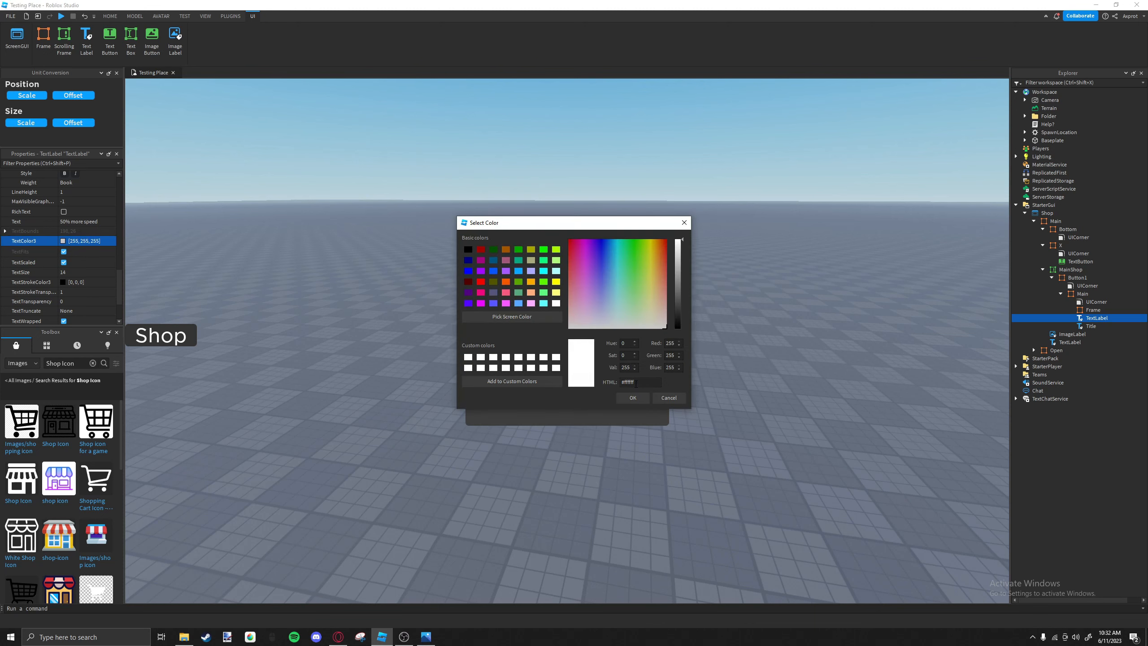
pyautogui.click(634, 397)
# Set the 50% more speed label's BackgroundTransparency to 1 and shrink it to about 107 x 24 pixels beneath the title.
pyautogui.scroll(6, 80, 234)
pyautogui.scroll(5, 80, 232)
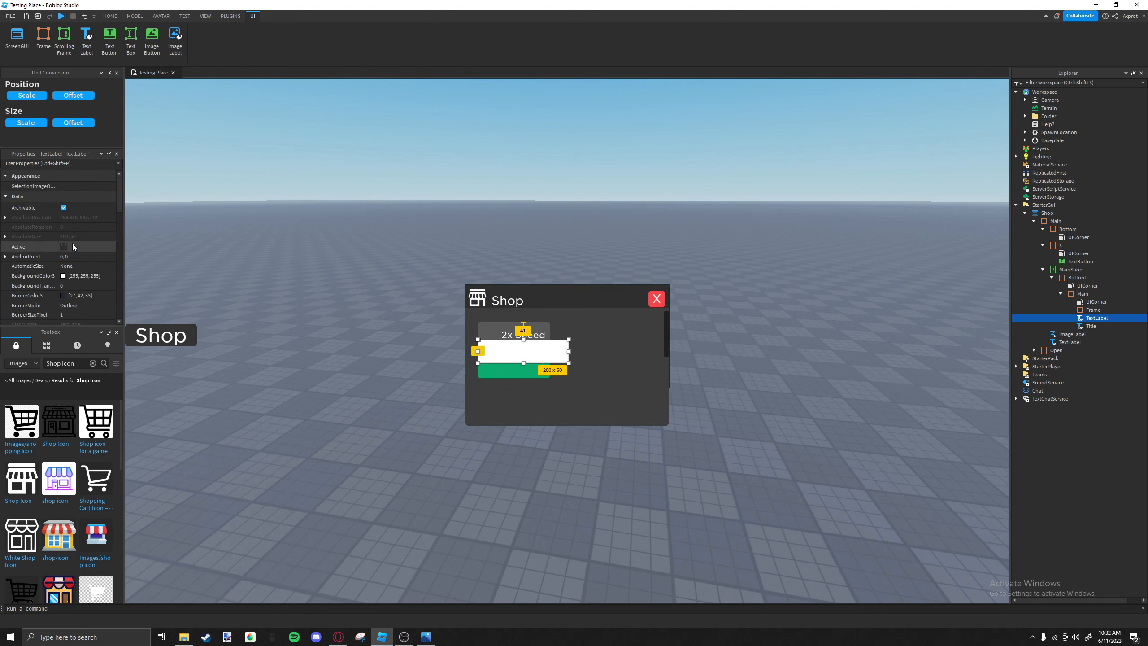
pyautogui.click(70, 285)
pyautogui.write('1')
pyautogui.press('Return')
pyautogui.moveTo(478, 363); pyautogui.dragTo(512, 356)
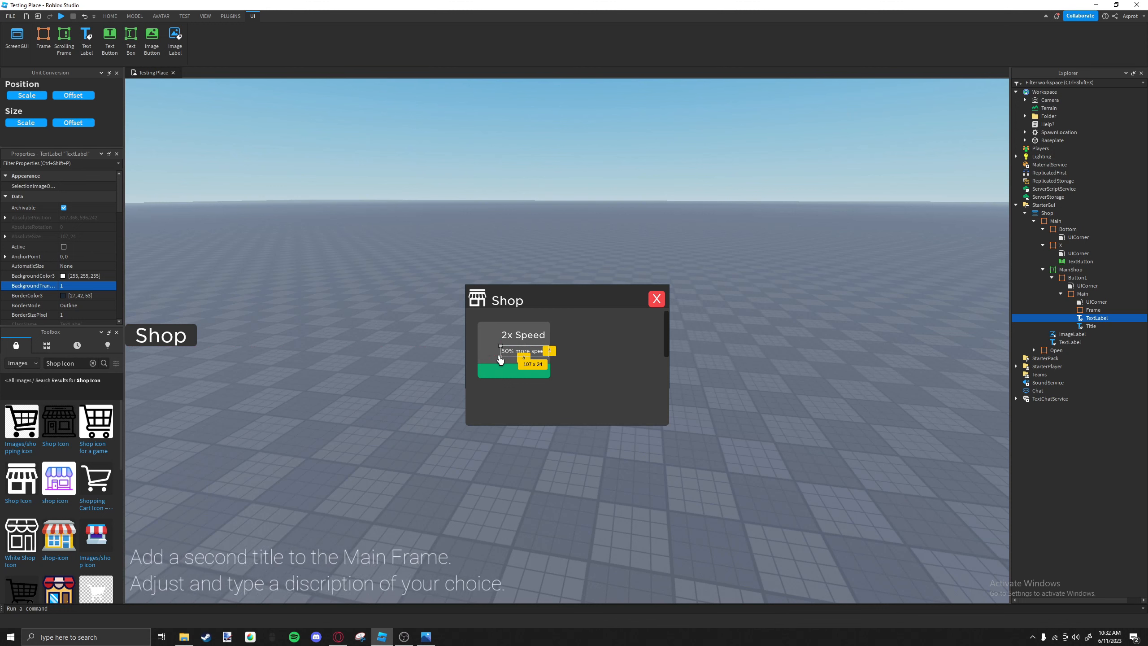
# Nudge the 2x Speed title sideways and narrow it to about 94 x 23 pixels inside Button1's grey frame.
pyautogui.click(513, 333)
pyautogui.moveTo(513, 334); pyautogui.dragTo(518, 334)
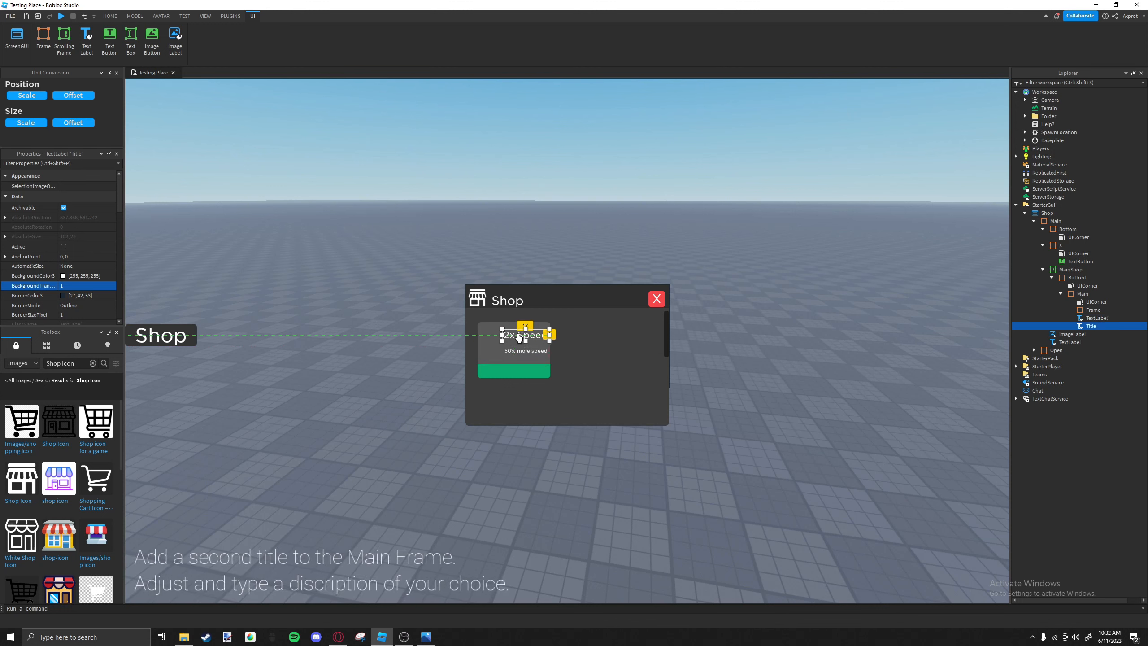
pyautogui.click(514, 347)
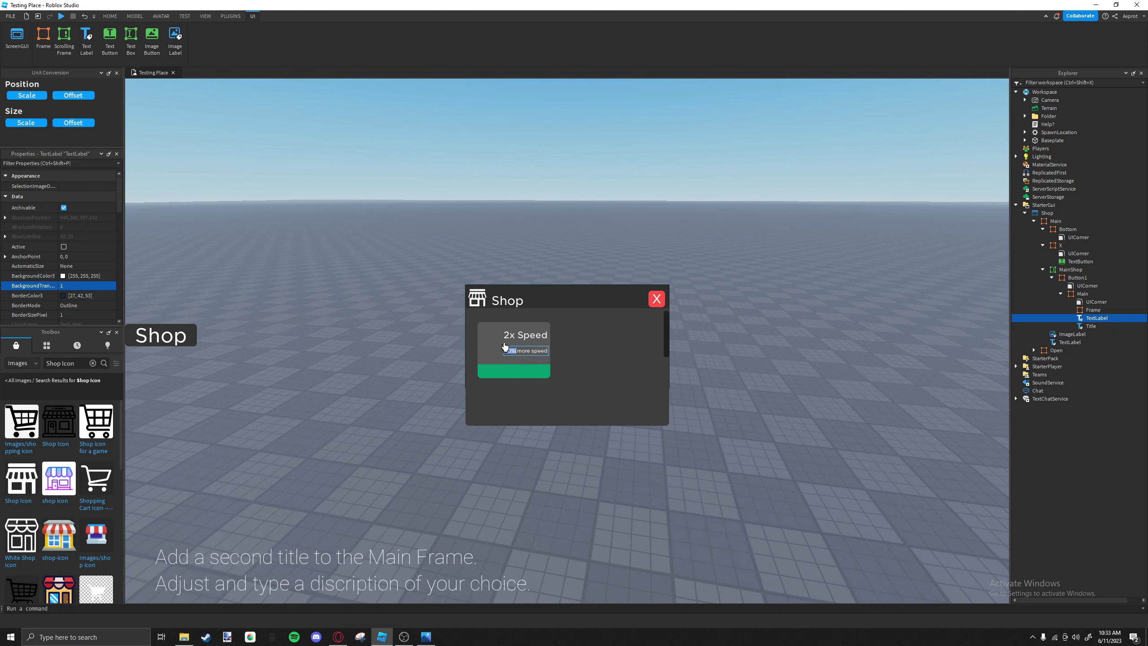
pyautogui.click(514, 351)
pyautogui.click(516, 335)
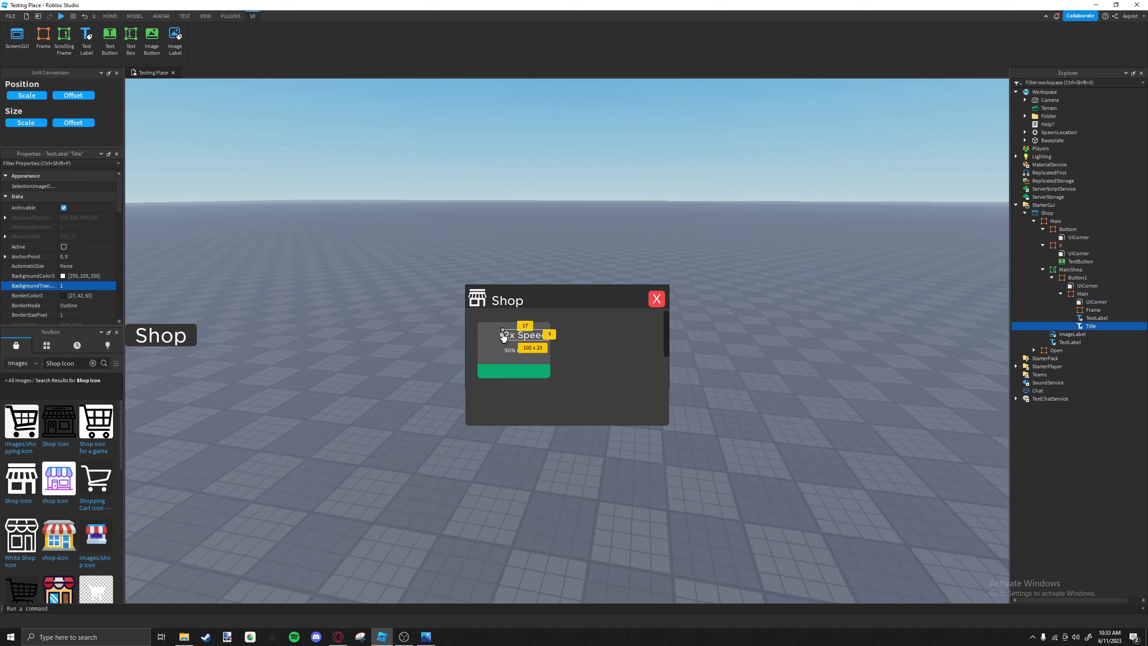
pyautogui.click(523, 342)
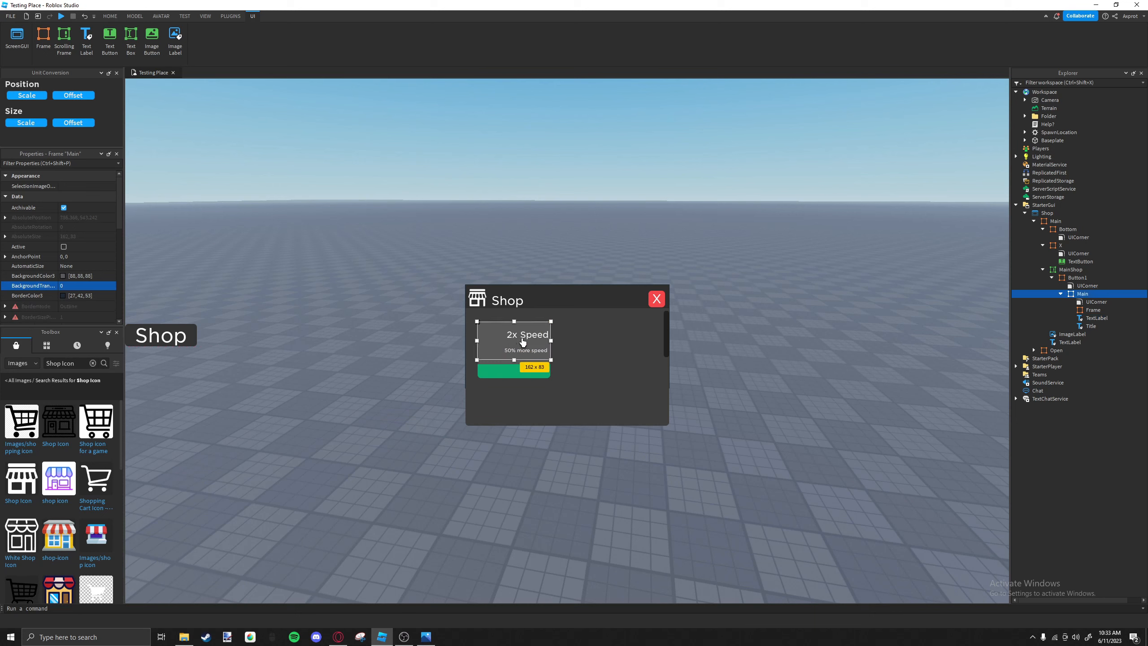
# Make the 50% more speed label narrower and taller so its text wraps onto two lines.
pyautogui.moveTo(524, 348)
pyautogui.mouseDown()
pyautogui.moveTo(533, 339)
pyautogui.moveTo(507, 353)
pyautogui.moveTo(533, 356)
pyautogui.mouseUp()
pyautogui.click(530, 344)
pyautogui.click(519, 353)
pyautogui.click(541, 344)
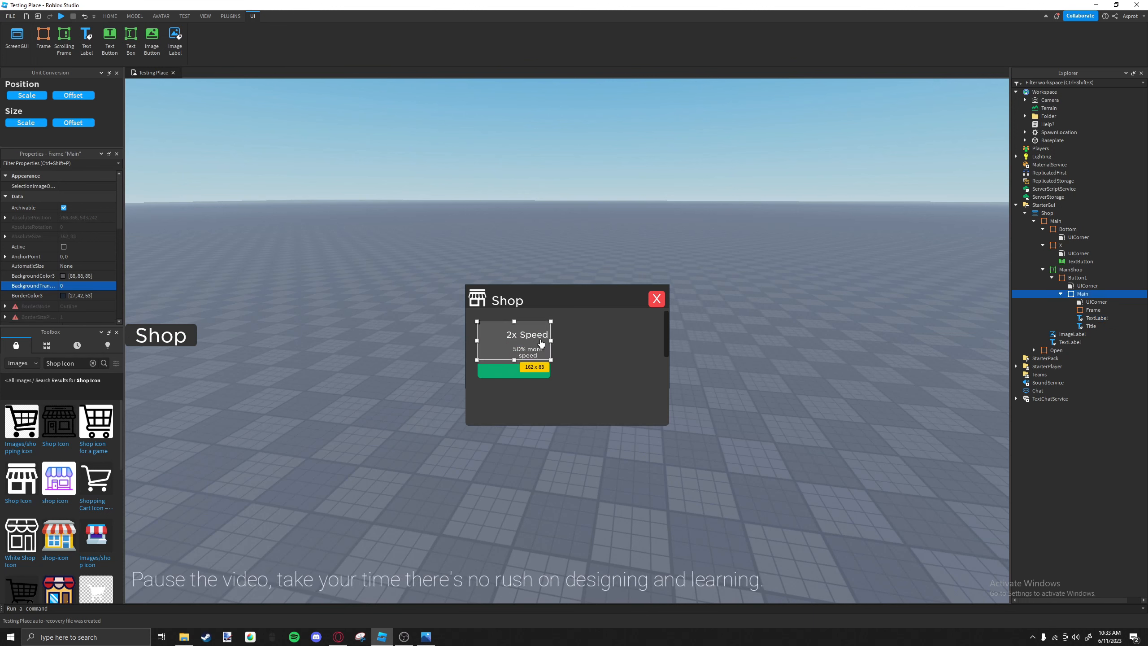
pyautogui.click(536, 336)
pyautogui.click(474, 339)
pyautogui.click(515, 340)
pyautogui.click(520, 339)
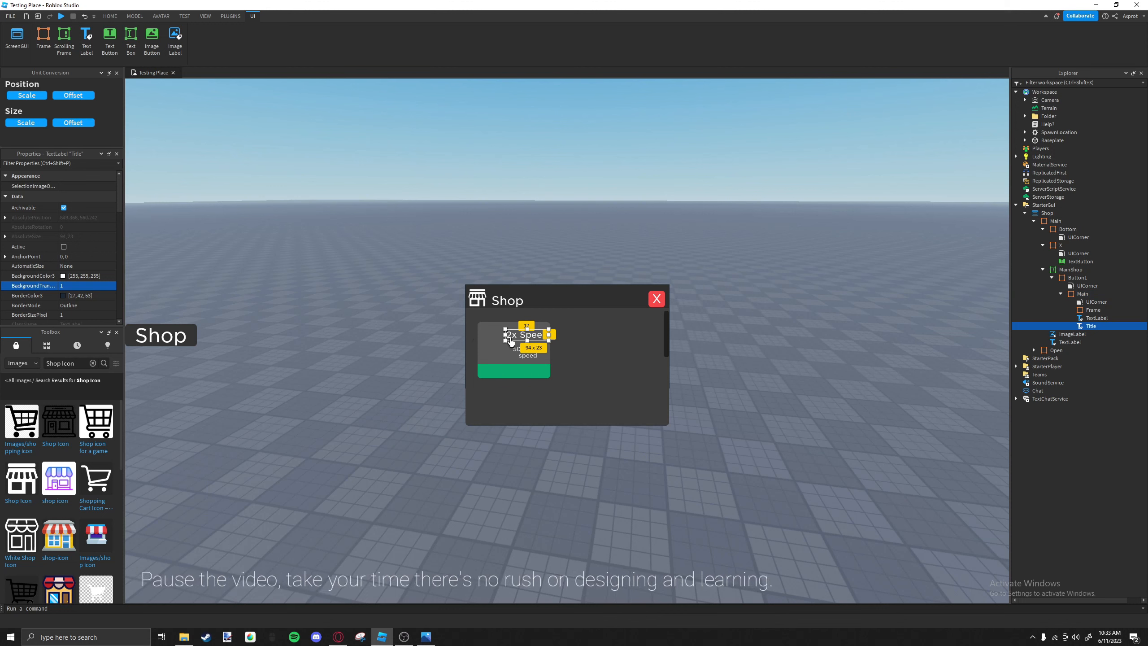
pyautogui.click(551, 348)
pyautogui.click(552, 345)
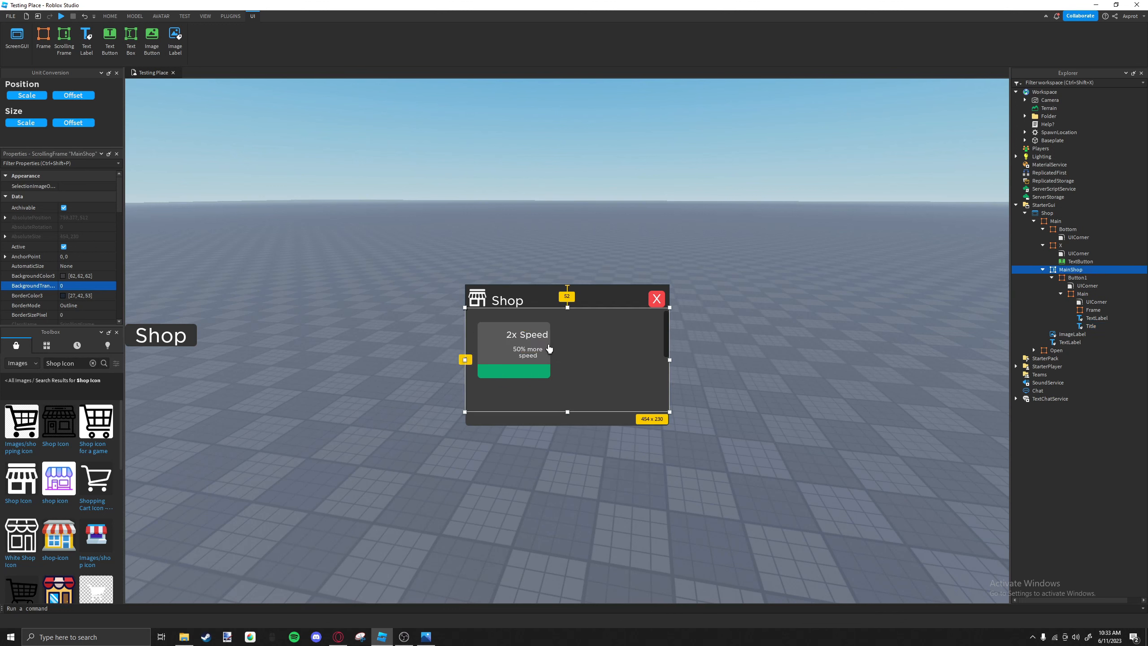
# Widen Button1's grey Main frame and green base slightly and shift the item button a little upward.
pyautogui.click(549, 345)
pyautogui.moveTo(552, 342); pyautogui.dragTo(556, 342)
pyautogui.click(551, 362)
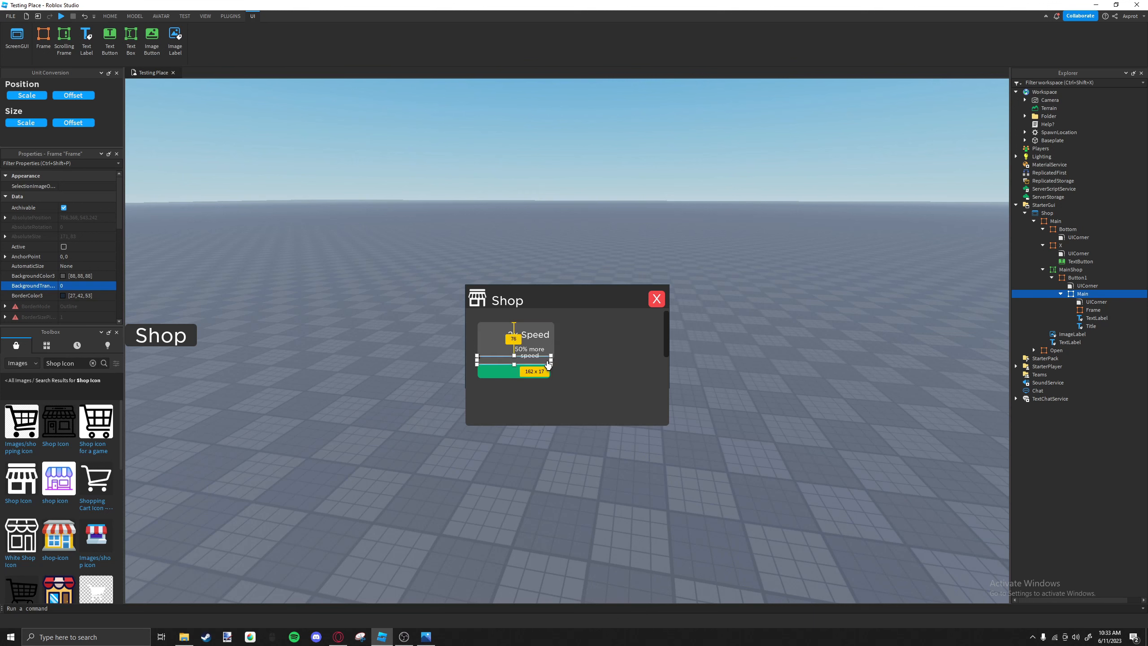
pyautogui.click(551, 353)
pyautogui.moveTo(555, 362); pyautogui.dragTo(551, 380)
pyautogui.click(552, 361)
pyautogui.click(549, 372)
# Reposition the 50% more speed description and the 2x Speed title so they line up inside the widened grey frame.
pyautogui.moveTo(548, 371); pyautogui.dragTo(538, 354)
pyautogui.click(537, 352)
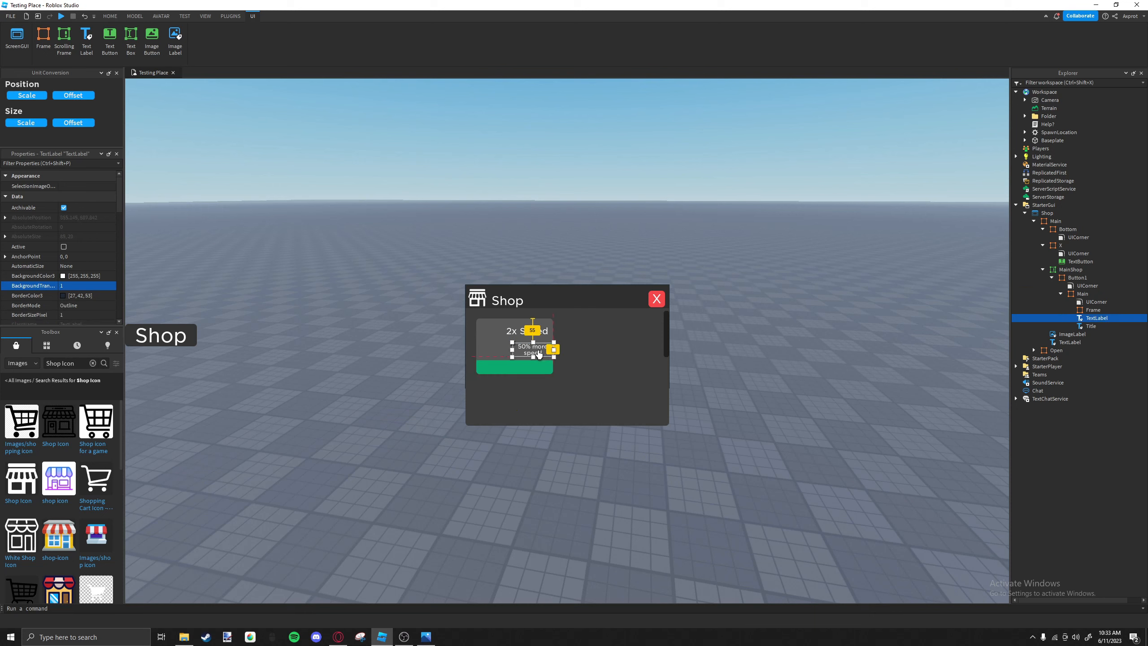
pyautogui.click(540, 332)
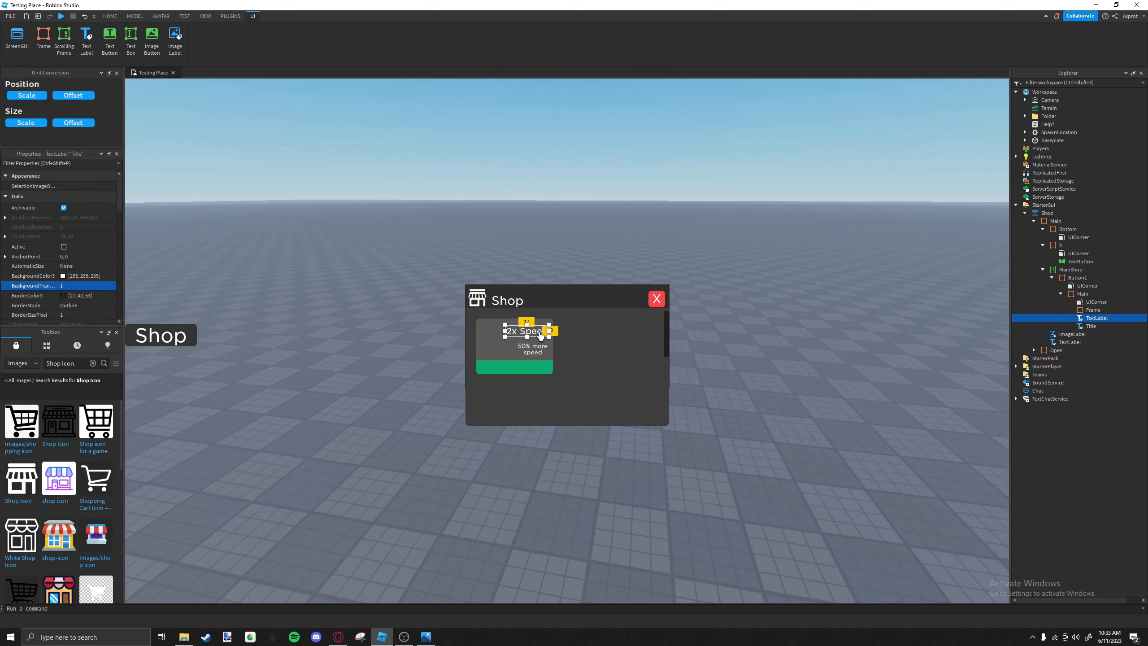
pyautogui.moveTo(540, 332)
pyautogui.mouseDown()
pyautogui.moveTo(540, 347)
pyautogui.moveTo(538, 337)
pyautogui.mouseUp()
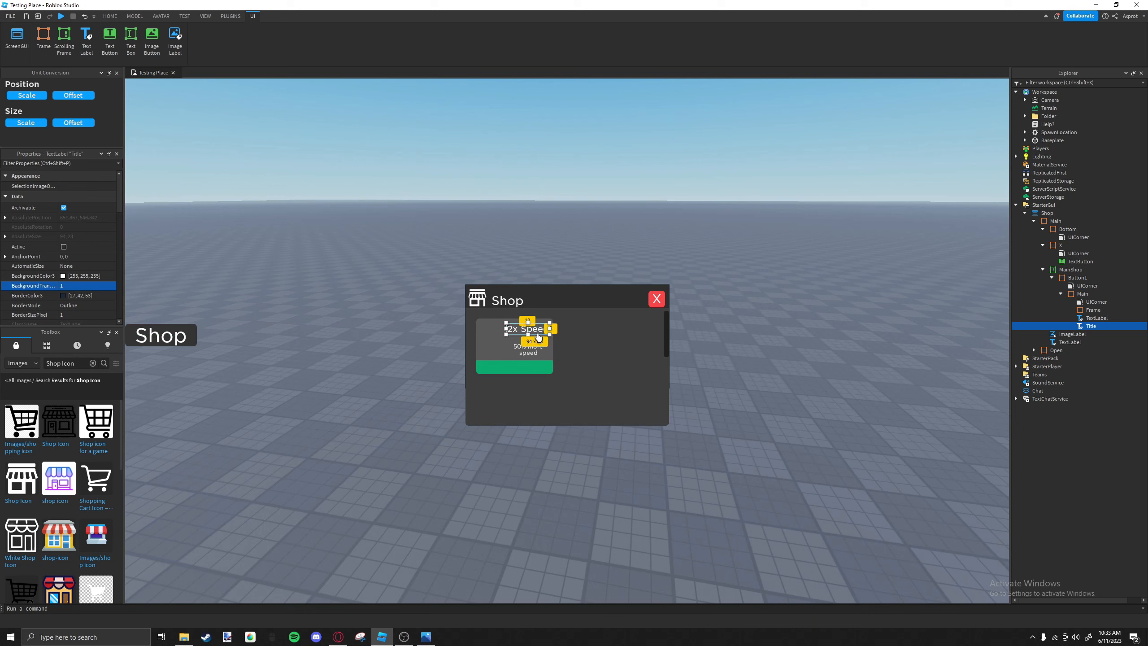
pyautogui.click(524, 342)
pyautogui.moveTo(79, 364); pyautogui.dragTo(35, 363)
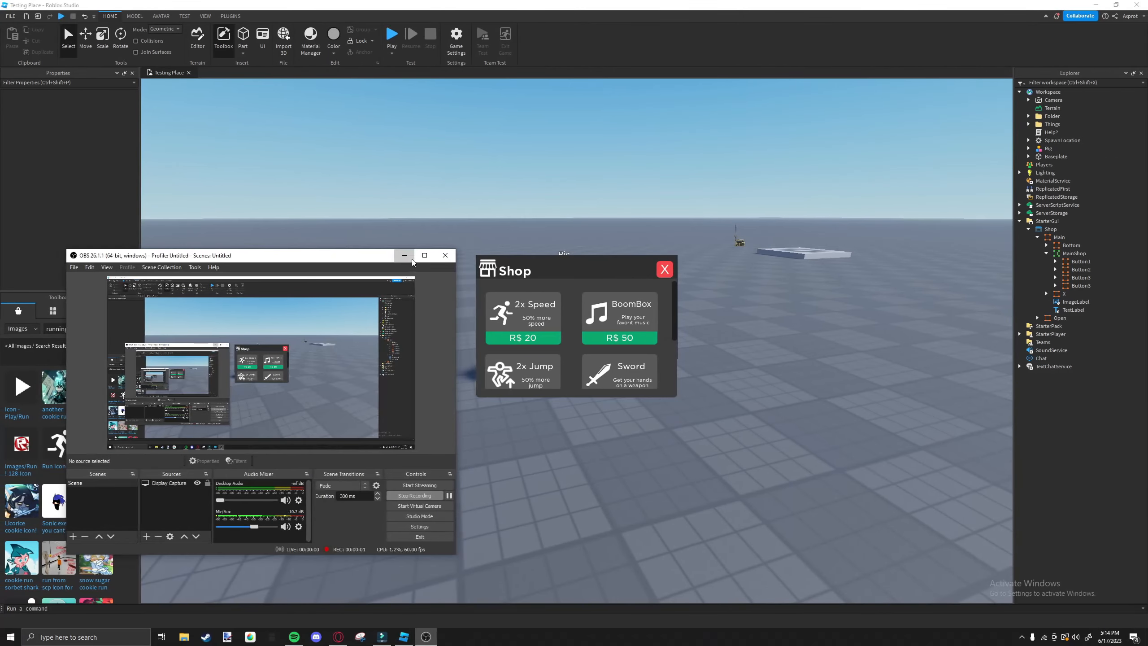
pyautogui.click(407, 256)
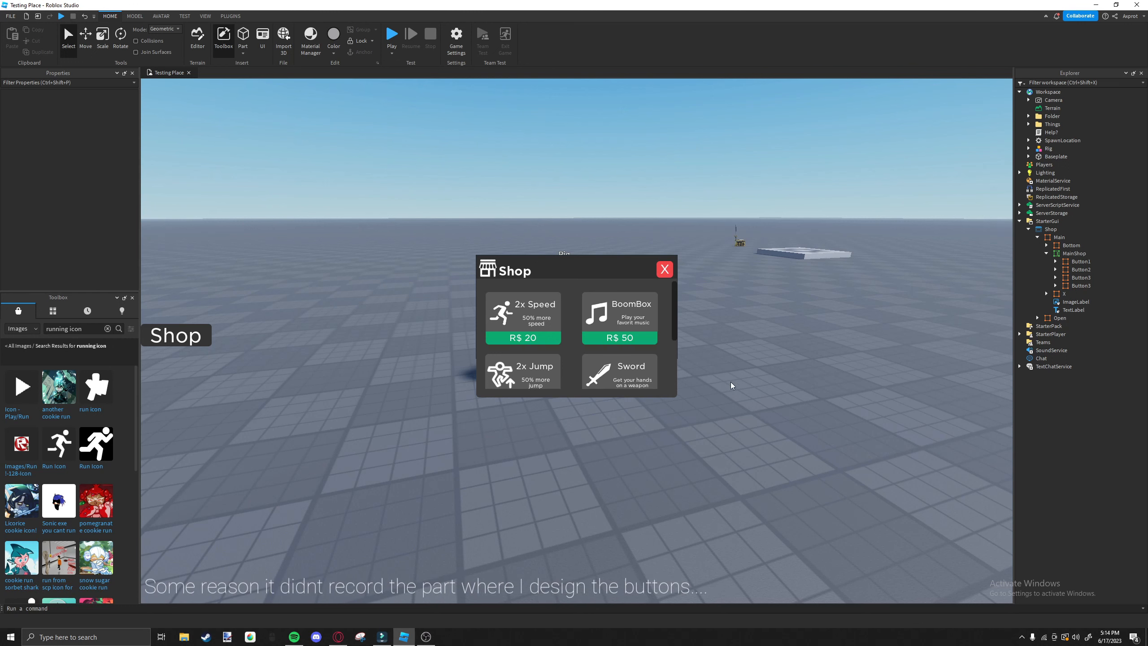
# Look over the designed item buttons in the shop's scrolling frame.
pyautogui.moveTo(730, 385); pyautogui.dragTo(566, 297, button='right')
pyautogui.scroll(-1, 583, 303)
pyautogui.scroll(1, 588, 302)
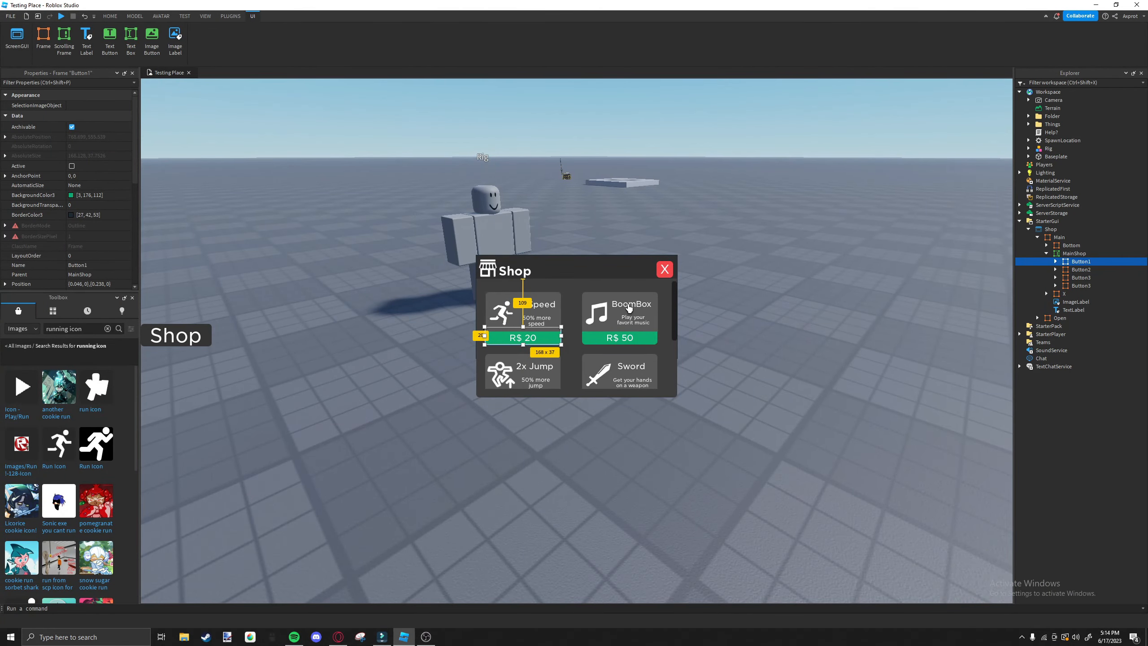
pyautogui.scroll(-3, 535, 315)
pyautogui.scroll(3, 637, 317)
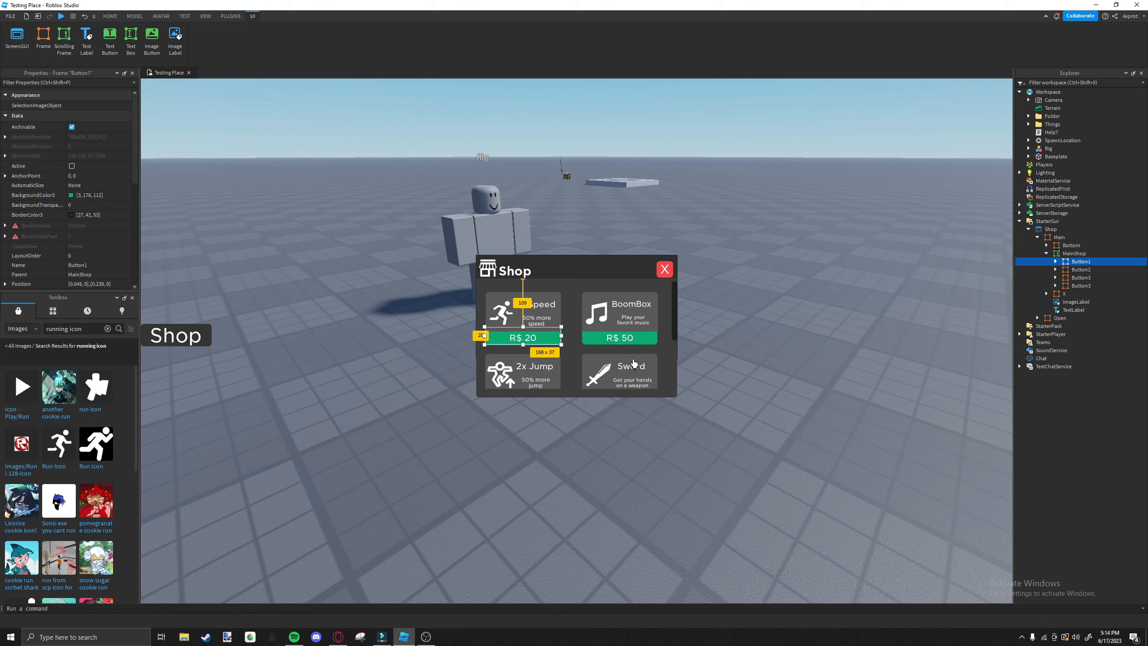
# Insert an ImageLabel into Button1's Main frame and shrink it to about 70 x 82 pixels.
pyautogui.click(505, 319)
pyautogui.click(1097, 278)
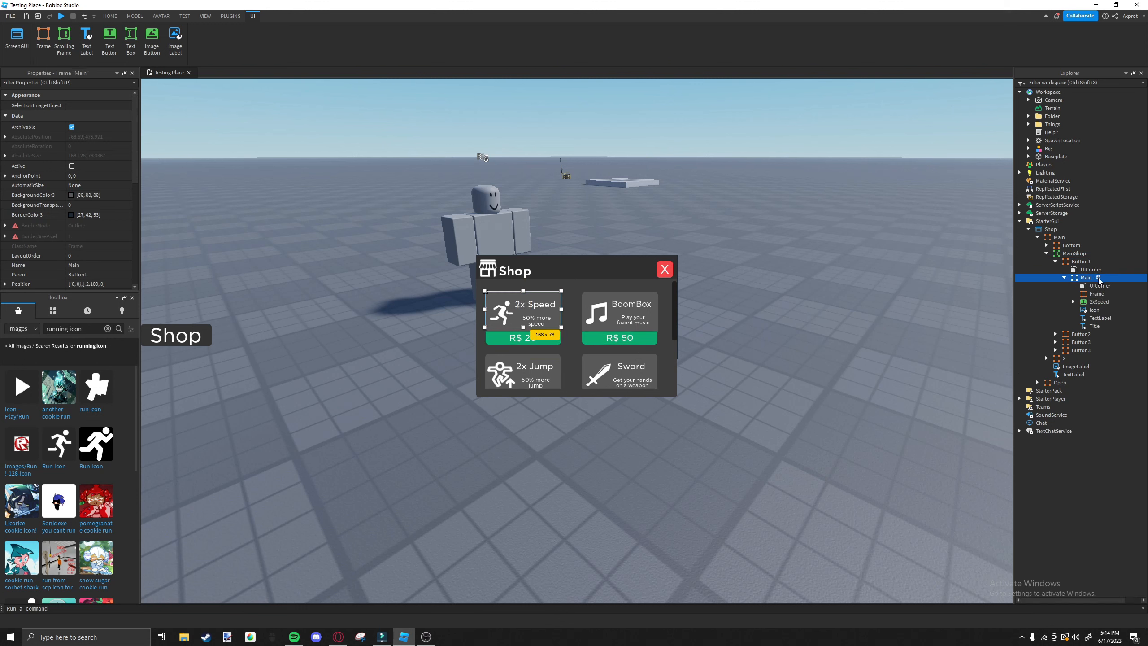
pyautogui.click(1098, 278)
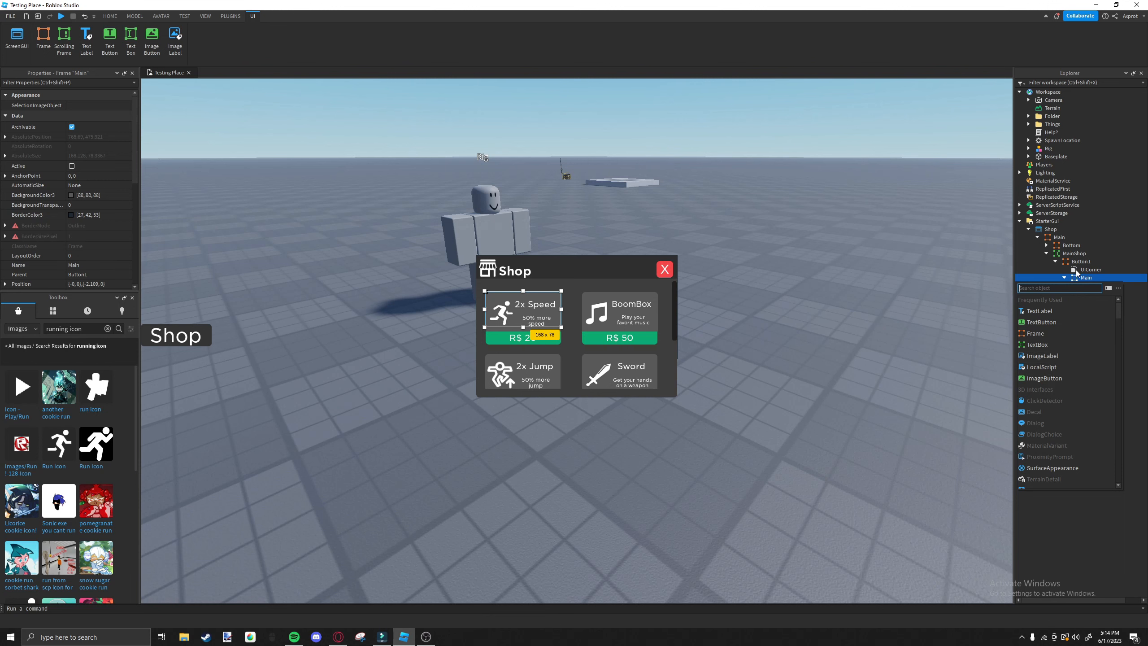
pyautogui.click(1043, 356)
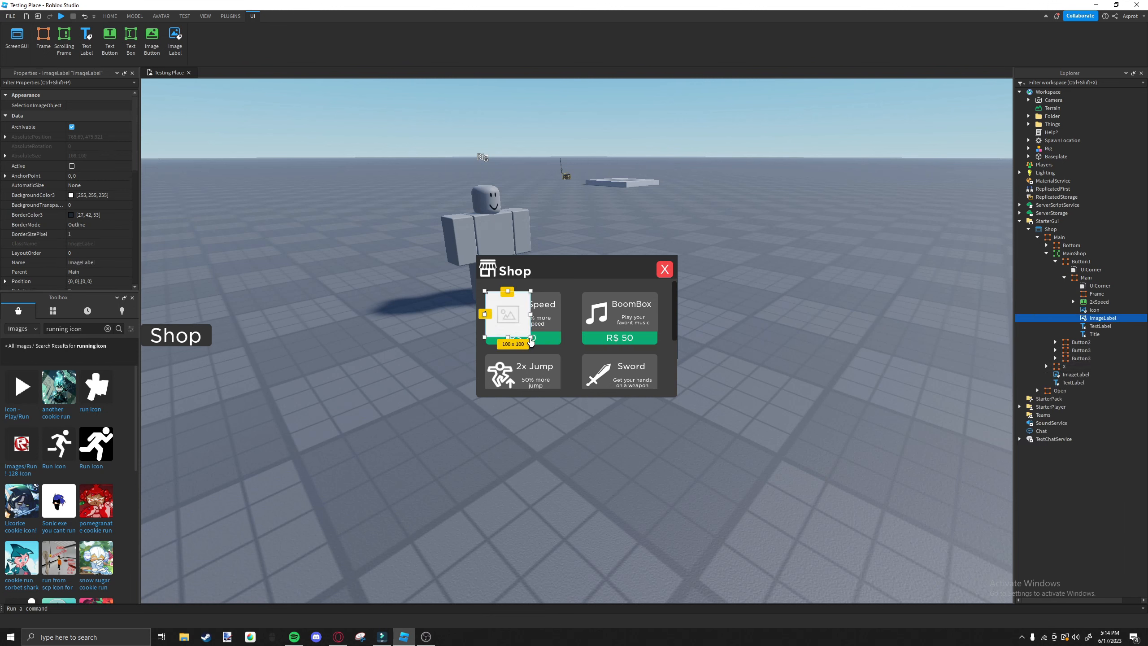
pyautogui.moveTo(531, 340); pyautogui.dragTo(516, 329)
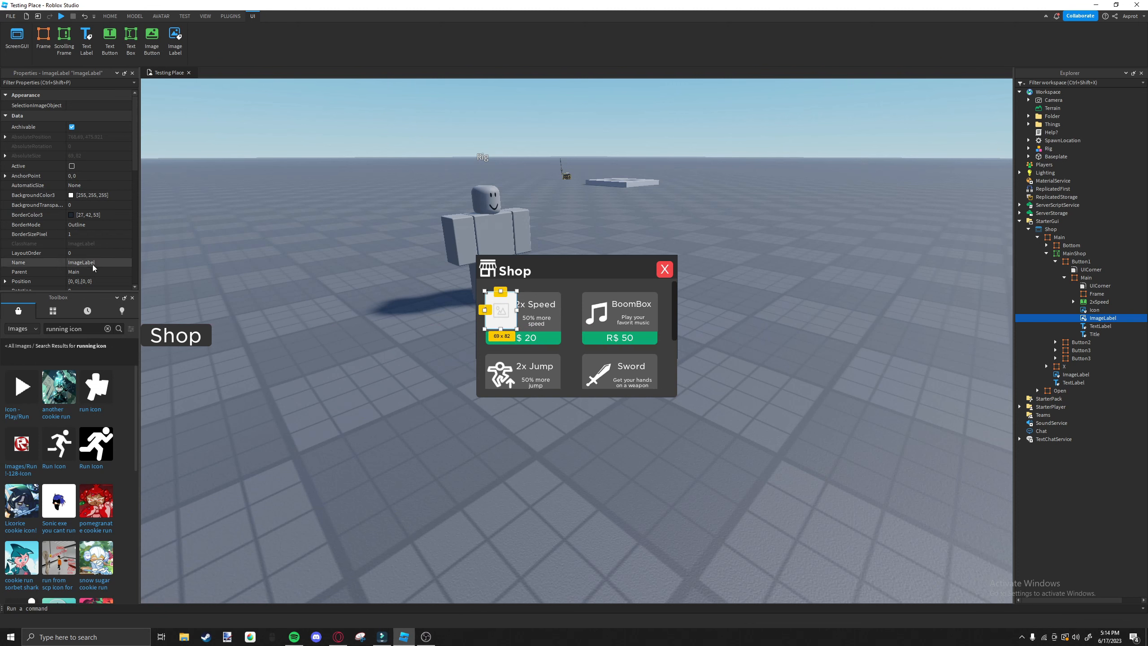
# Set the new ImageLabel's BackgroundTransparency to 1.
pyautogui.click(91, 205)
pyautogui.write('1')
pyautogui.press('Return')
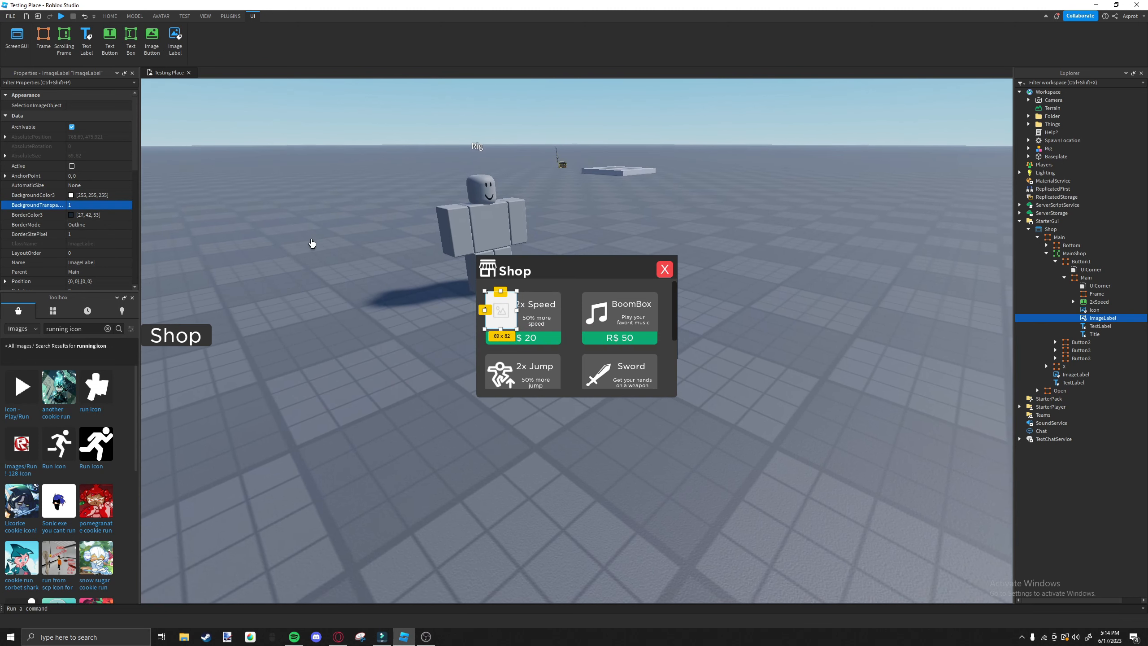
# Copy the white Run icon's asset ID from the running icon results and use it as the ImageLabel's Image.
pyautogui.scroll(-6, 51, 225)
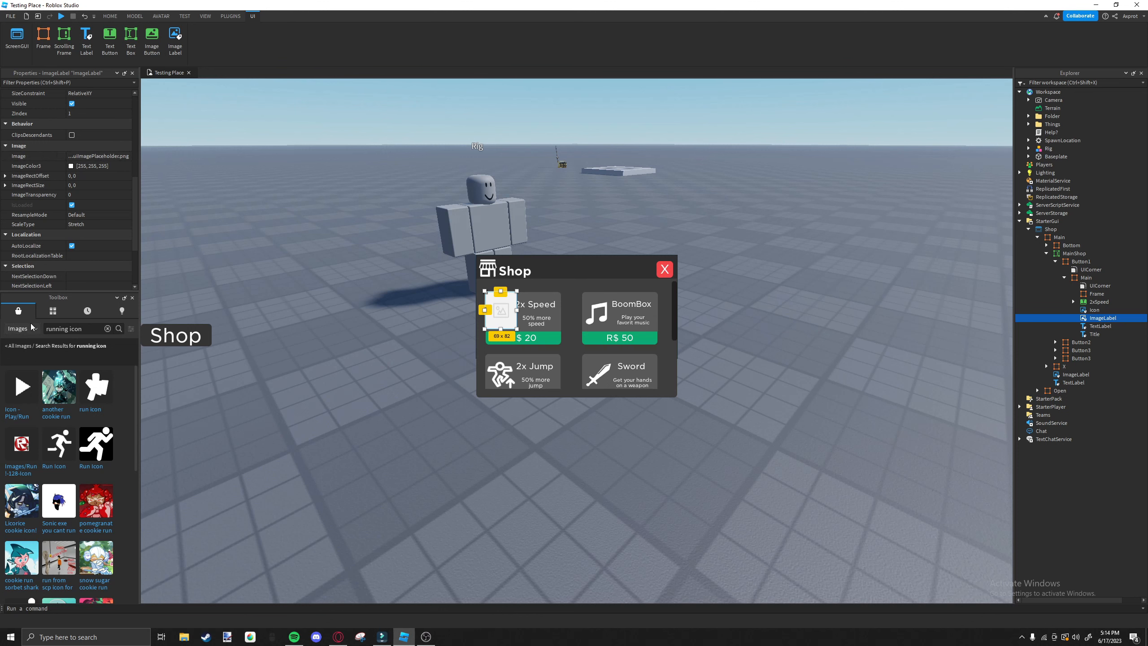
pyautogui.rightClick(63, 445)
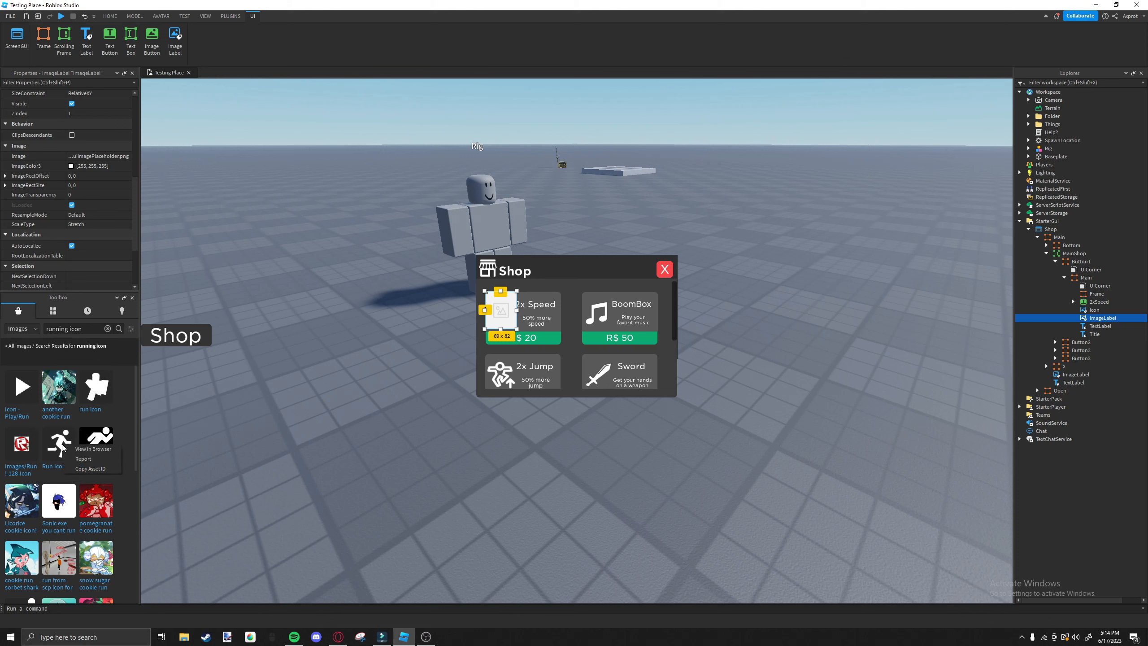
pyautogui.click(90, 469)
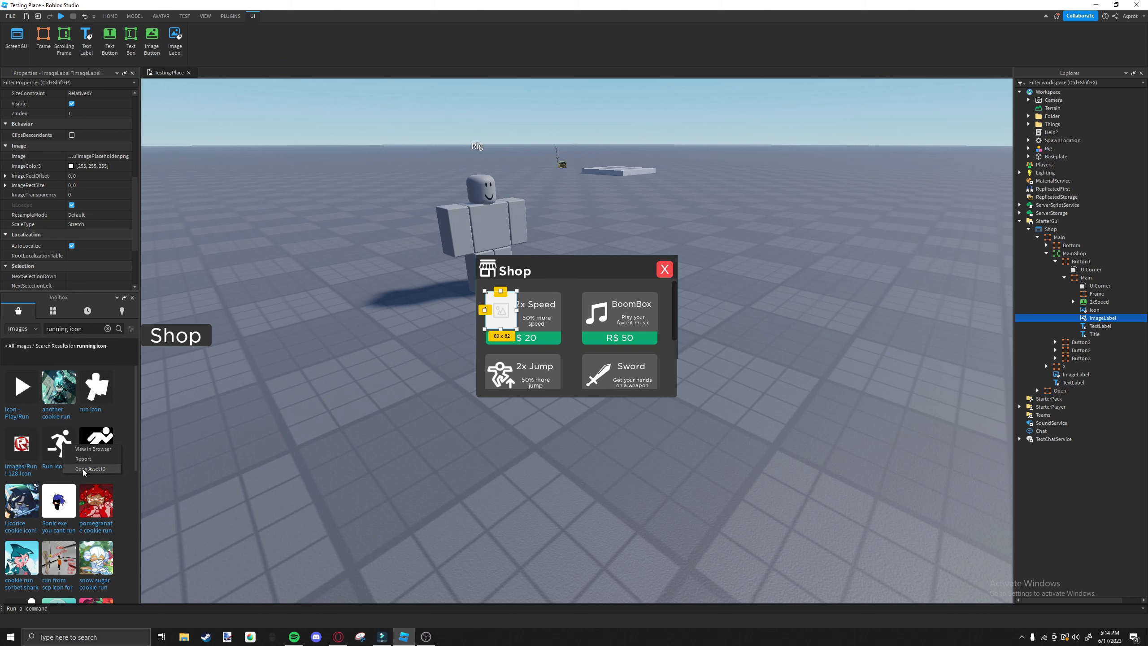
pyautogui.click(103, 156)
pyautogui.hotkey('ctrl', 'v')
pyautogui.press('Return')
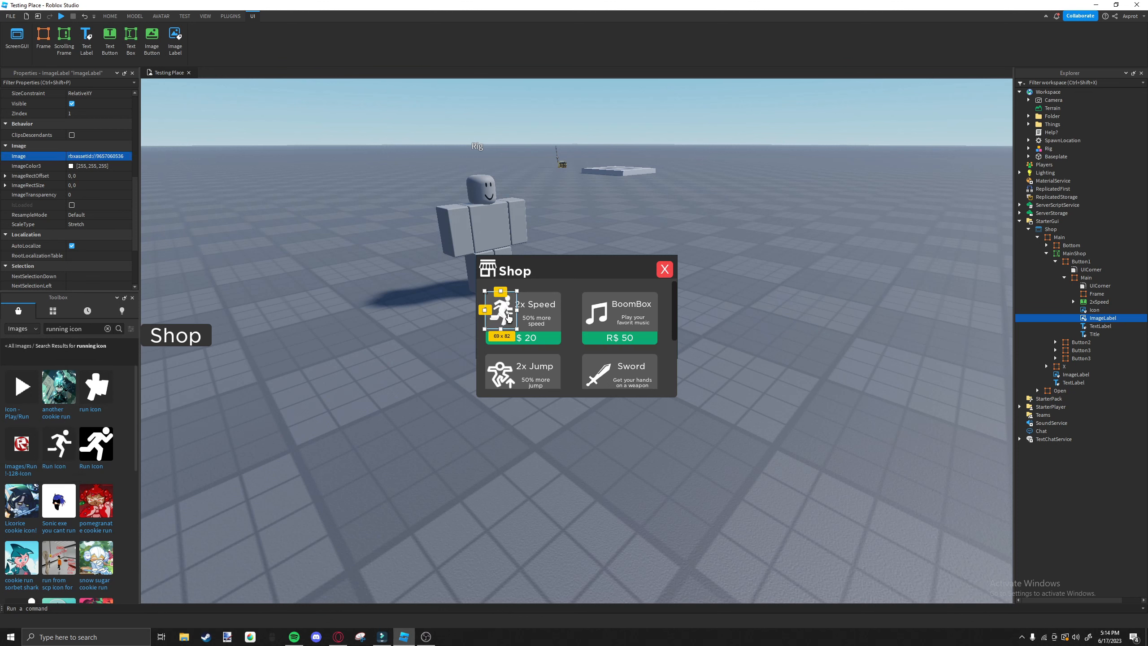
# Shift the demonstration running-icon ImageLabel over the existing icon and delete it from Button1's Main frame.
pyautogui.moveTo(510, 318); pyautogui.dragTo(503, 313)
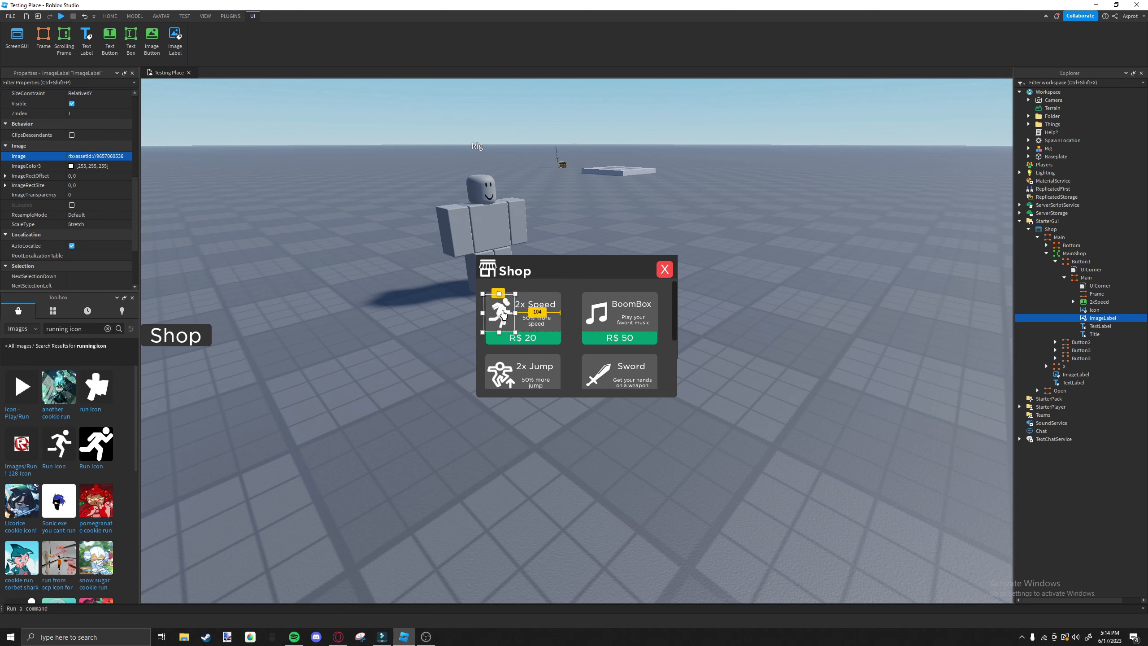
pyautogui.press('Delete')
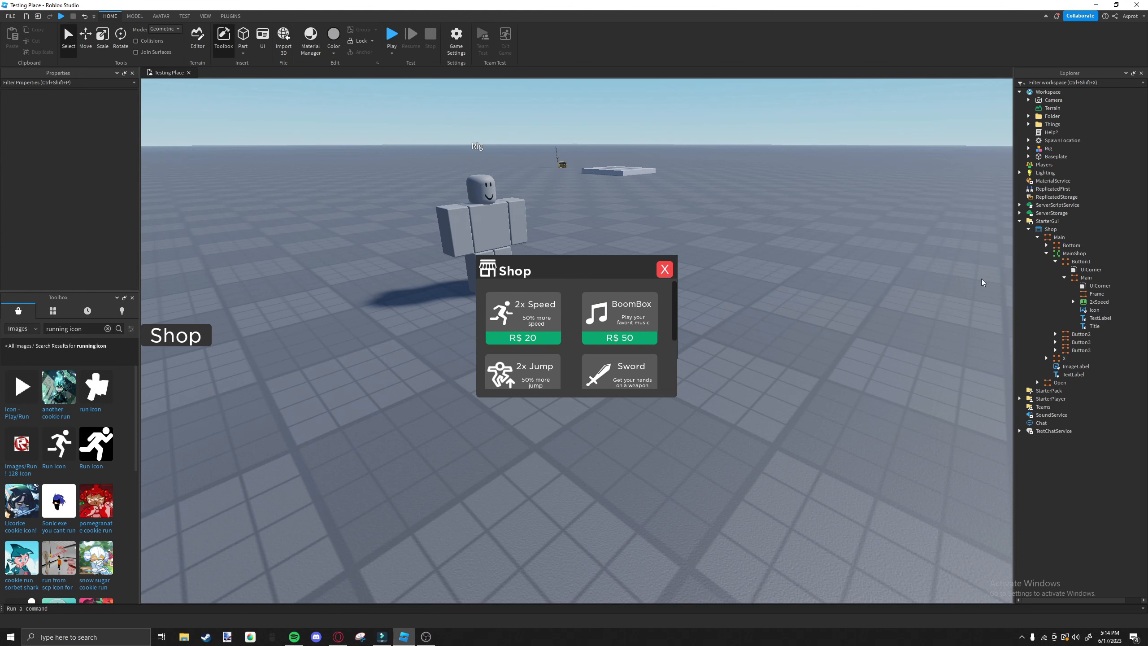
# Try duplicating Button1 and moving the copy over the BoomBox item, and delete the copy.
pyautogui.click(1080, 262)
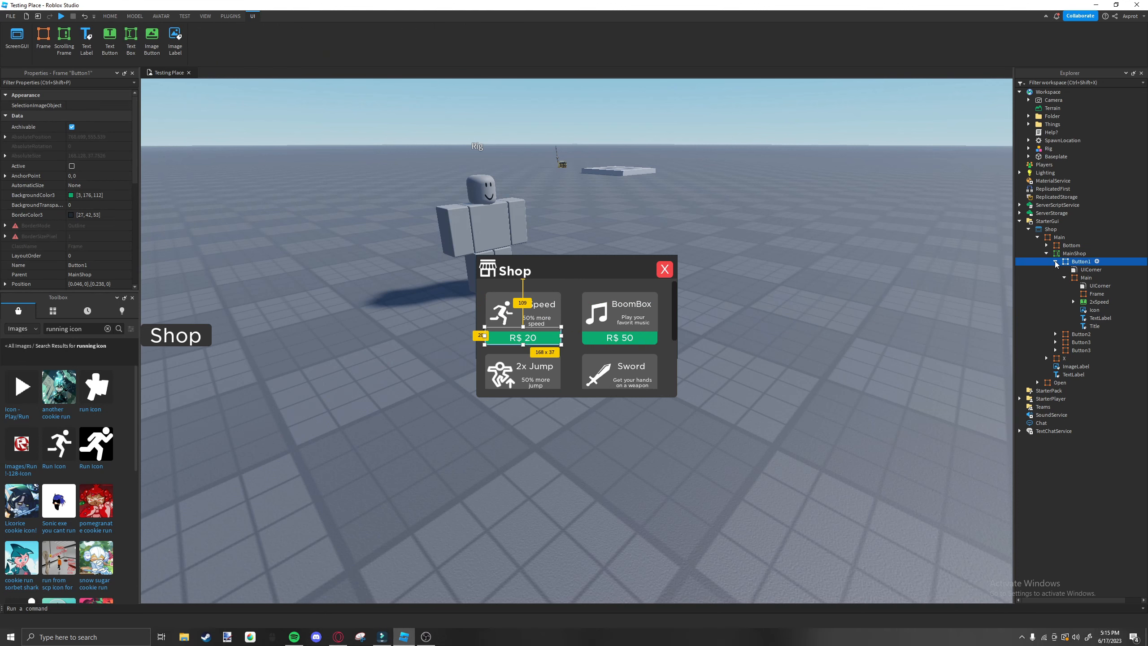
pyautogui.click(1056, 262)
pyautogui.click(1076, 271)
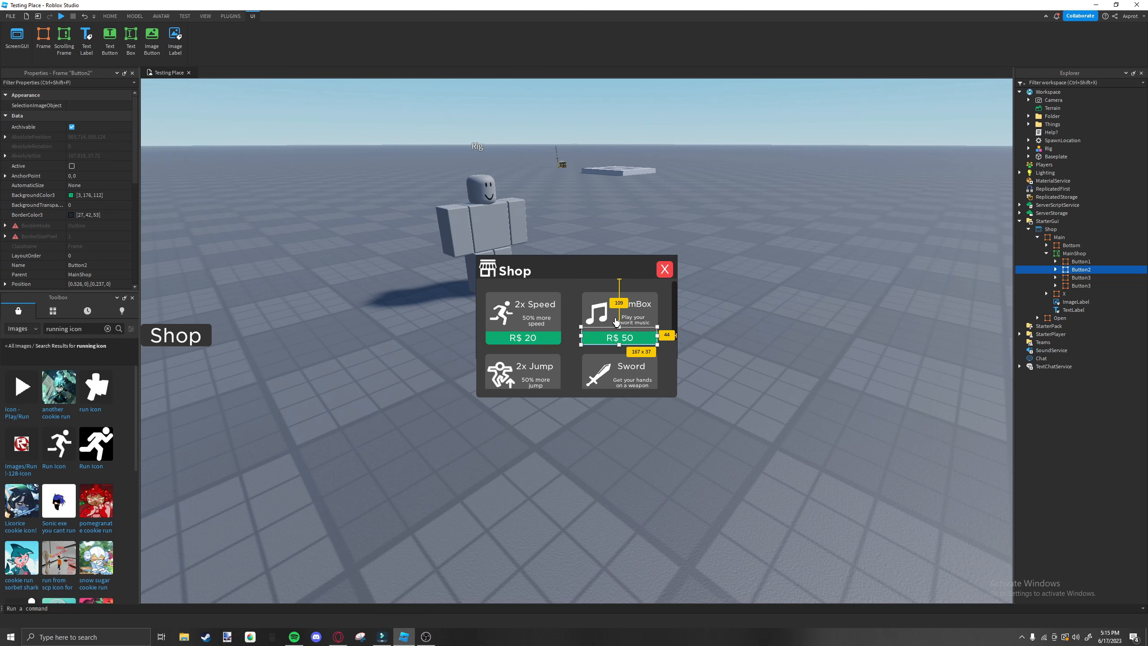
pyautogui.click(1081, 261)
pyautogui.hotkey('ctrl', 'd')
pyautogui.moveTo(561, 347); pyautogui.dragTo(658, 345)
pyautogui.press('Delete')
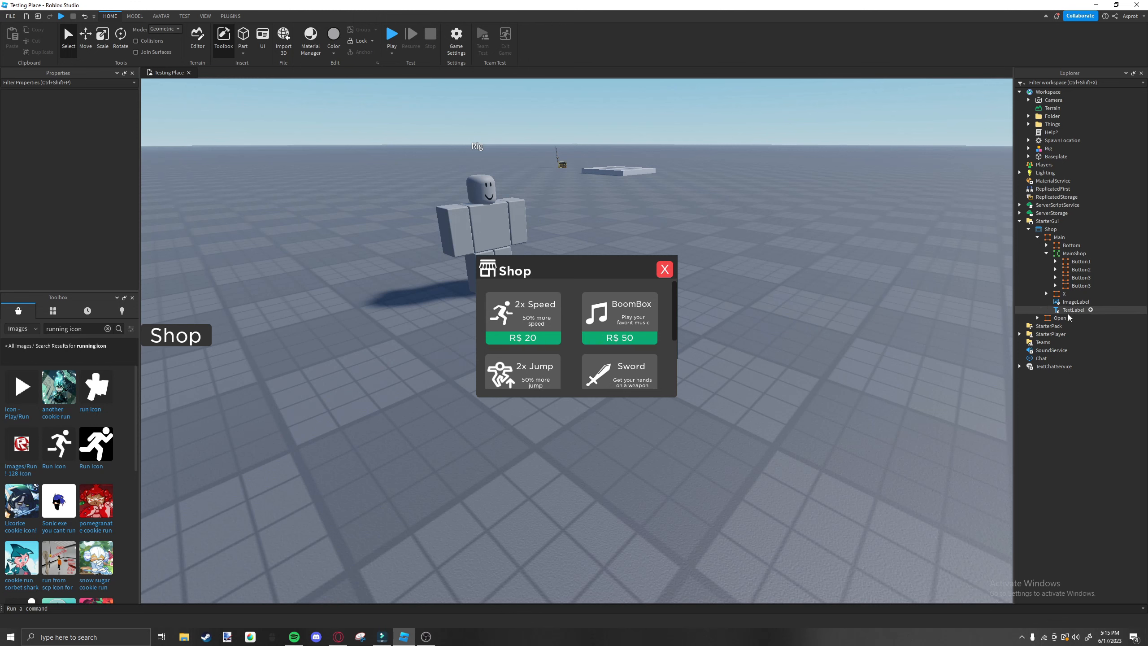
# Scroll through the MainShop frame to examine how the BoomBox, 2x Jump and Sword item buttons are arranged.
pyautogui.click(644, 339)
pyautogui.scroll(-1, 594, 337)
pyautogui.scroll(-1, 594, 334)
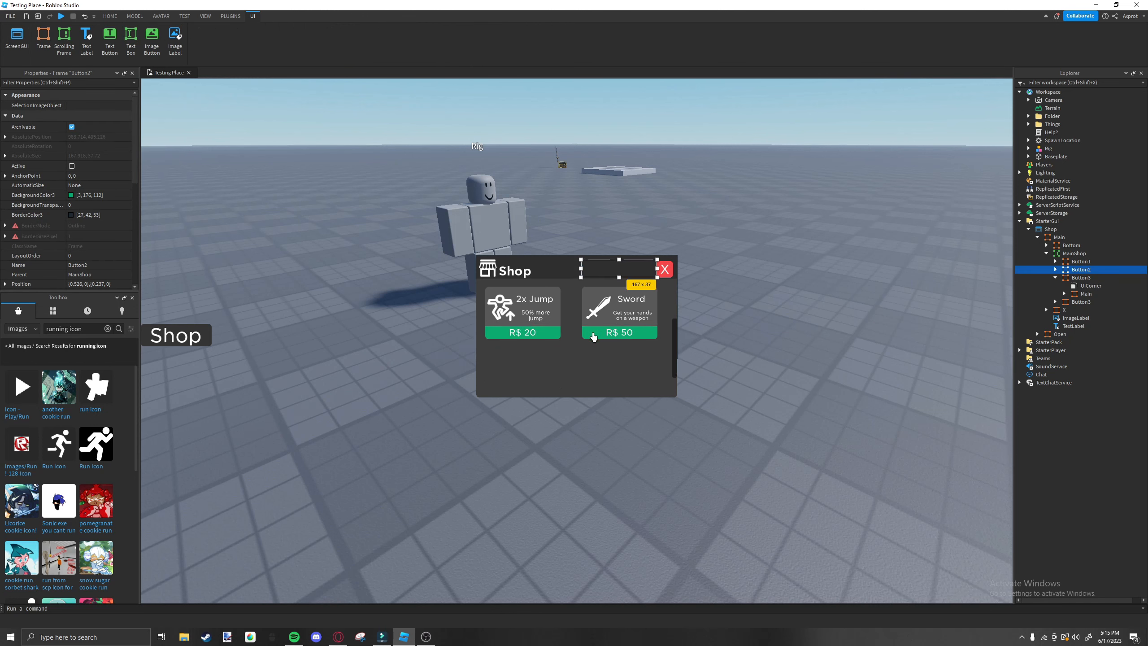
pyautogui.scroll(1, 592, 330)
pyautogui.scroll(-1, 565, 328)
pyautogui.scroll(2, 516, 325)
pyautogui.scroll(1, 538, 324)
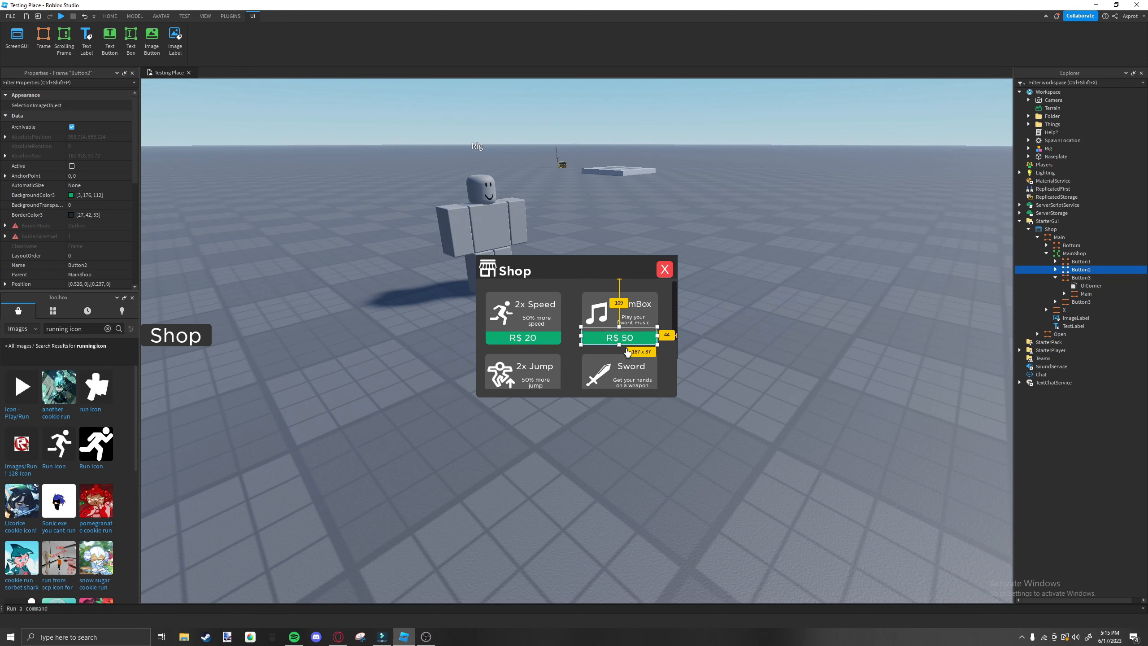
pyautogui.scroll(-2, 563, 361)
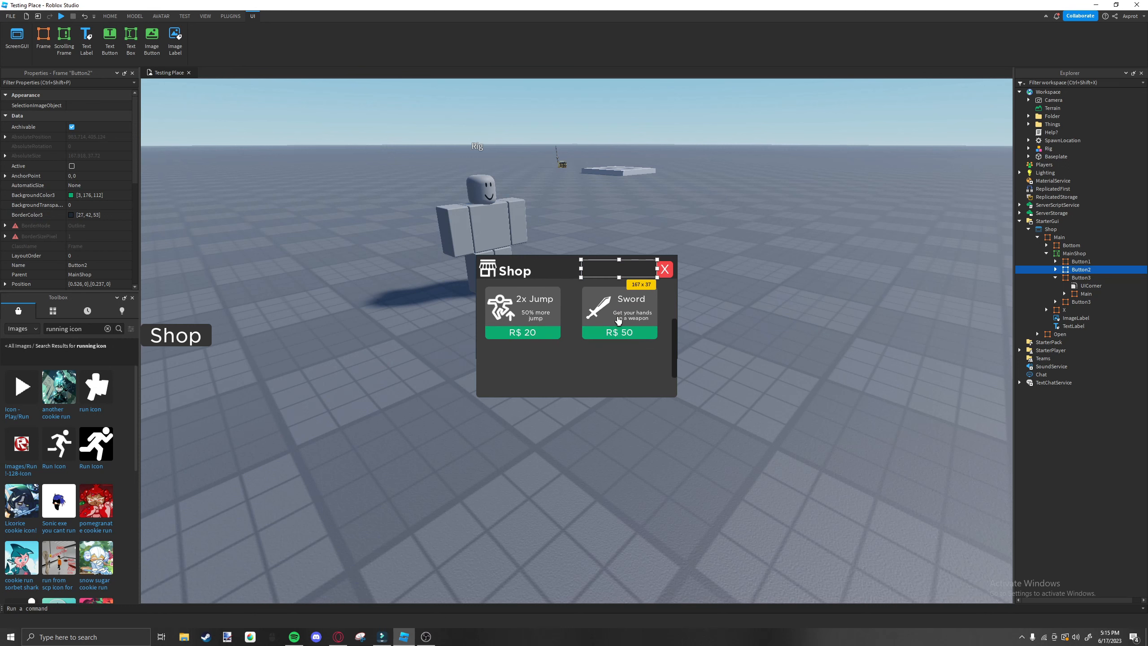
pyautogui.scroll(2, 572, 334)
pyautogui.click(570, 349)
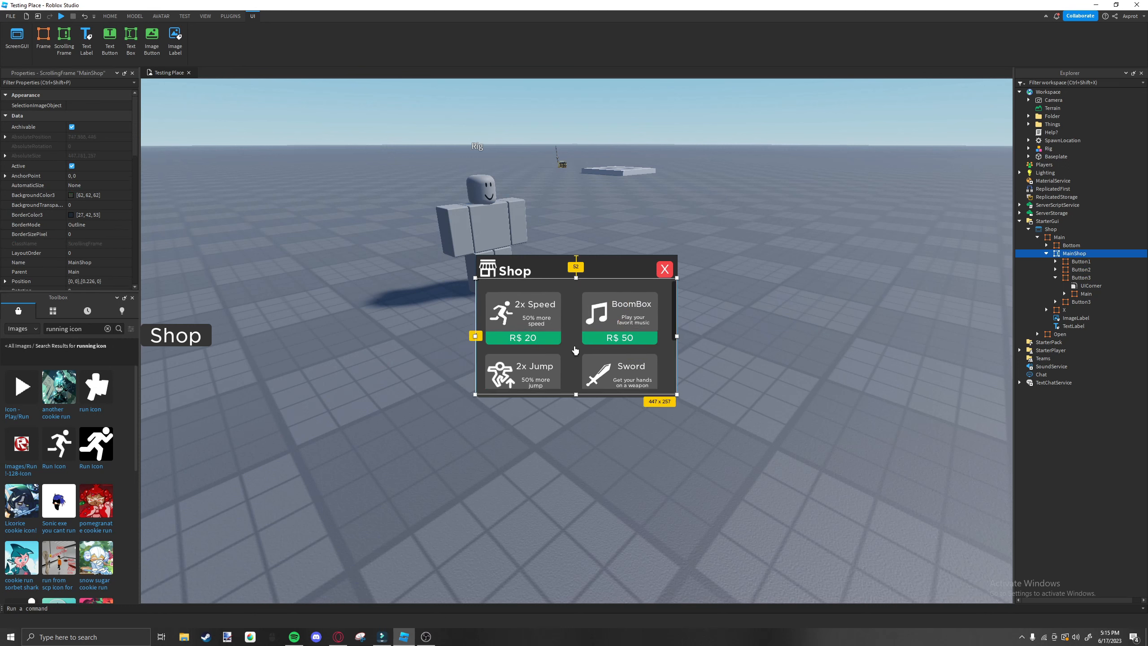
# Search the toolbox images for "sword icon" and copy the asset ID of the White Sword icon.
pyautogui.click(609, 326)
pyautogui.scroll(-6, 73, 166)
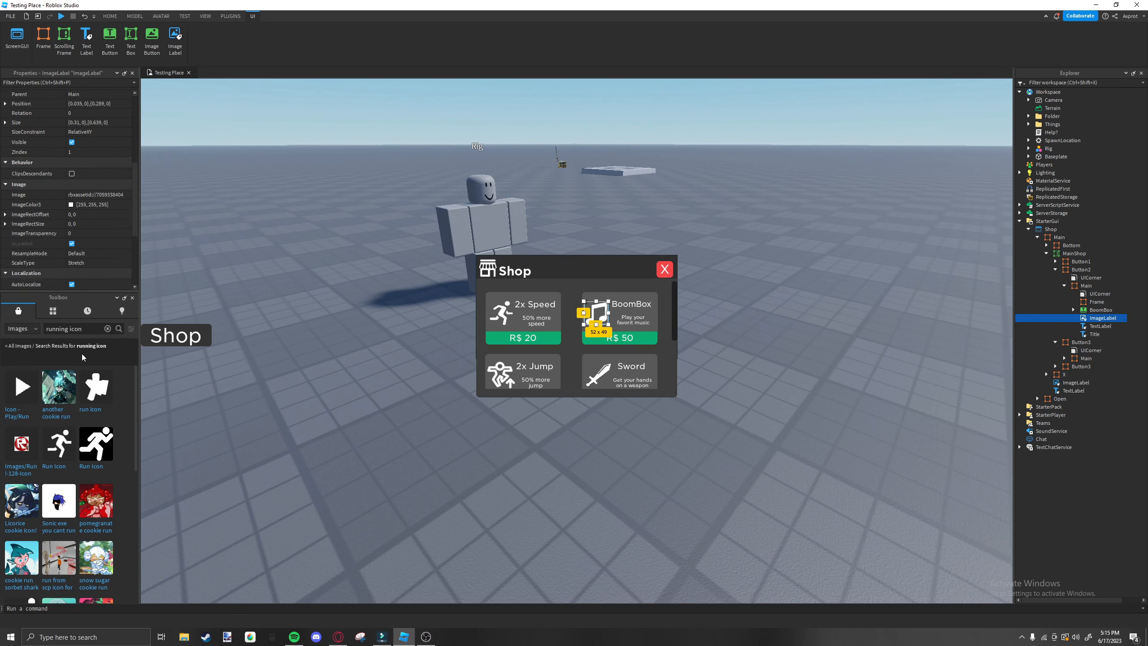
pyautogui.write('sword icon')
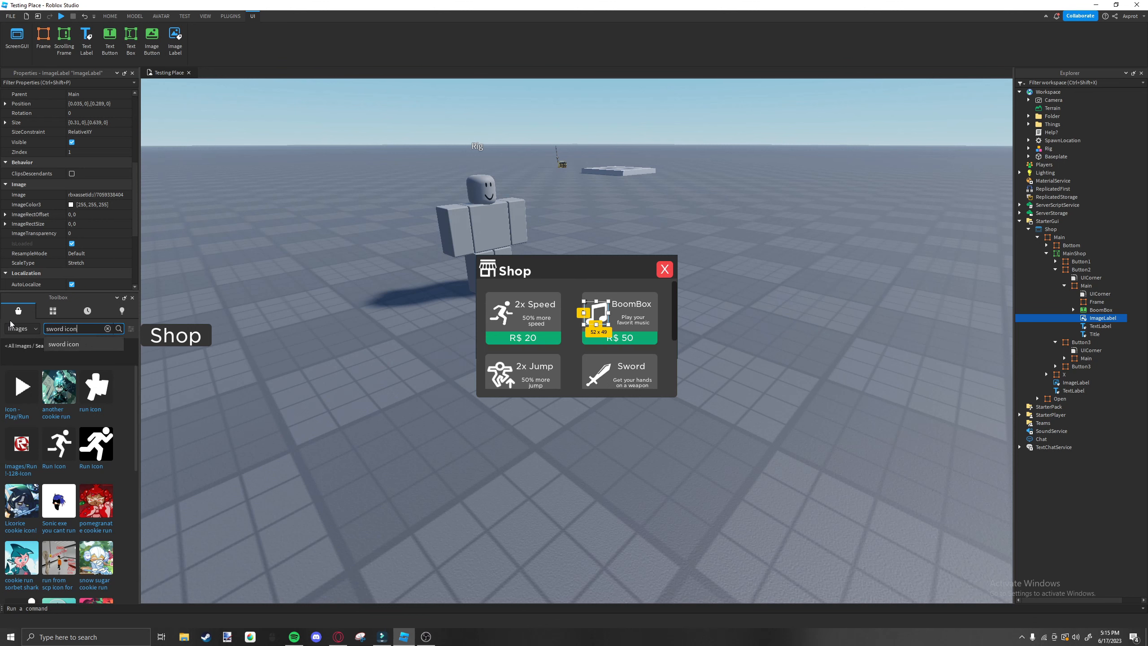
pyautogui.press('Return')
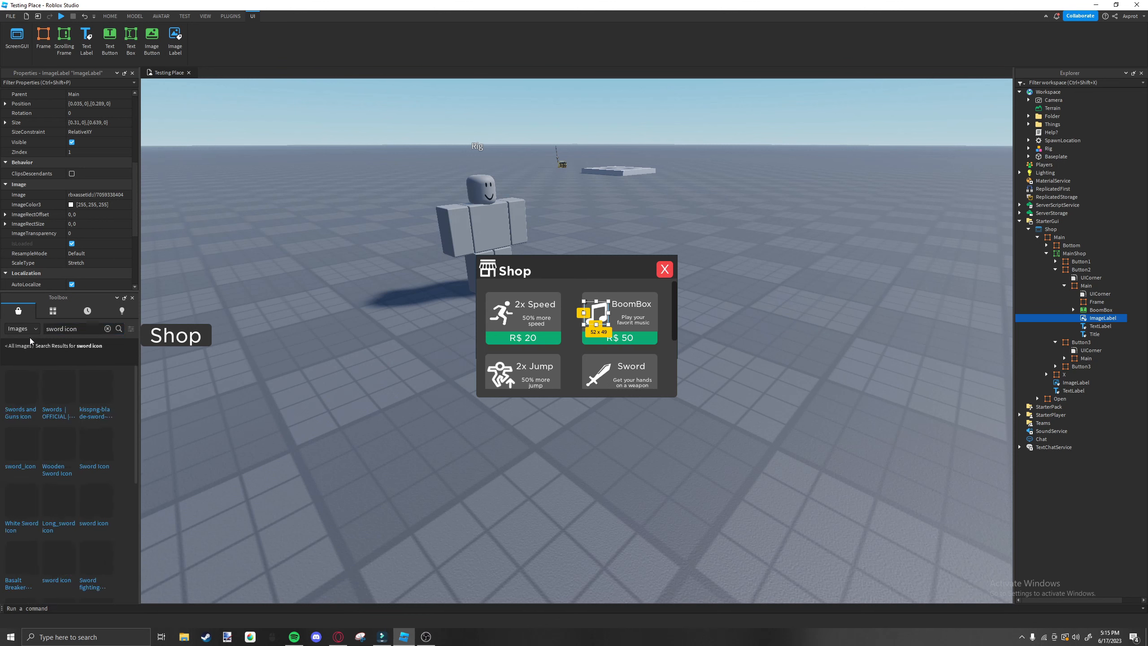
pyautogui.rightClick(16, 512)
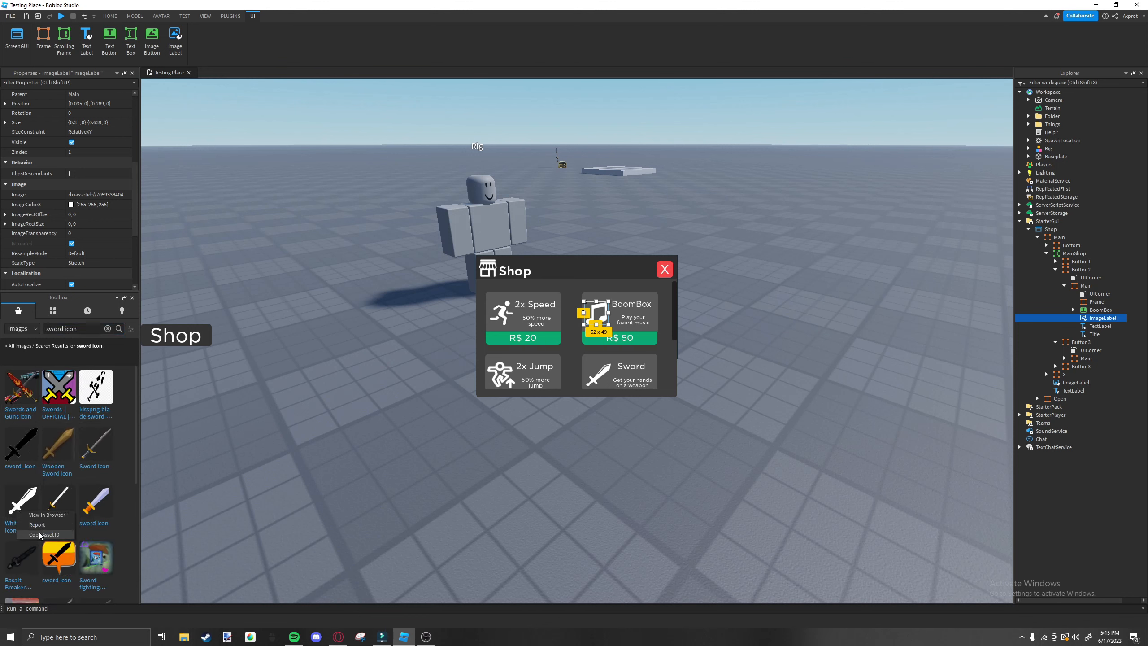
pyautogui.click(45, 535)
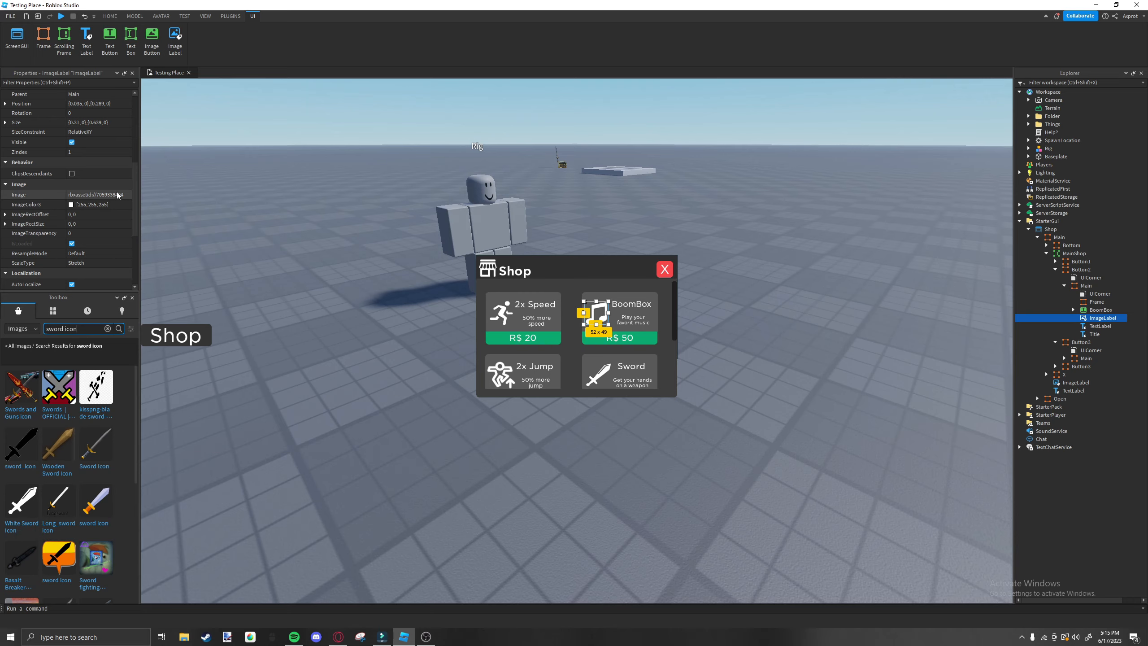
pyautogui.click(1075, 253)
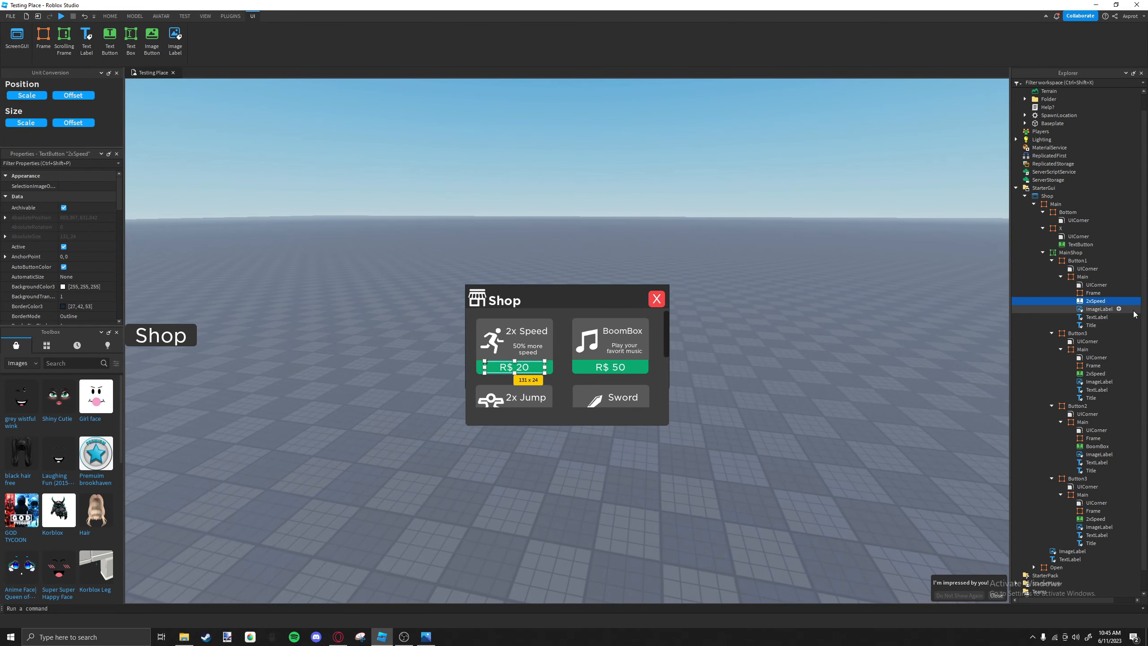
# Insert an IntValue and a LocalScript into the 2xSpeed price button in Button1's Main frame.
pyautogui.moveTo(1086, 303)
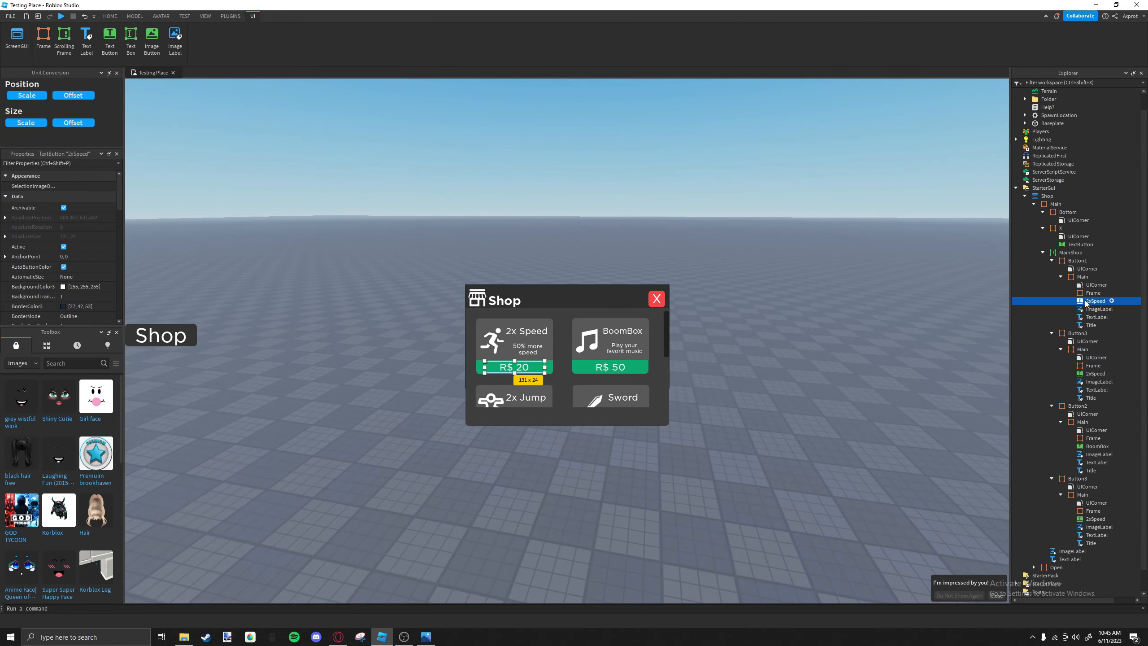
pyautogui.click(1111, 301)
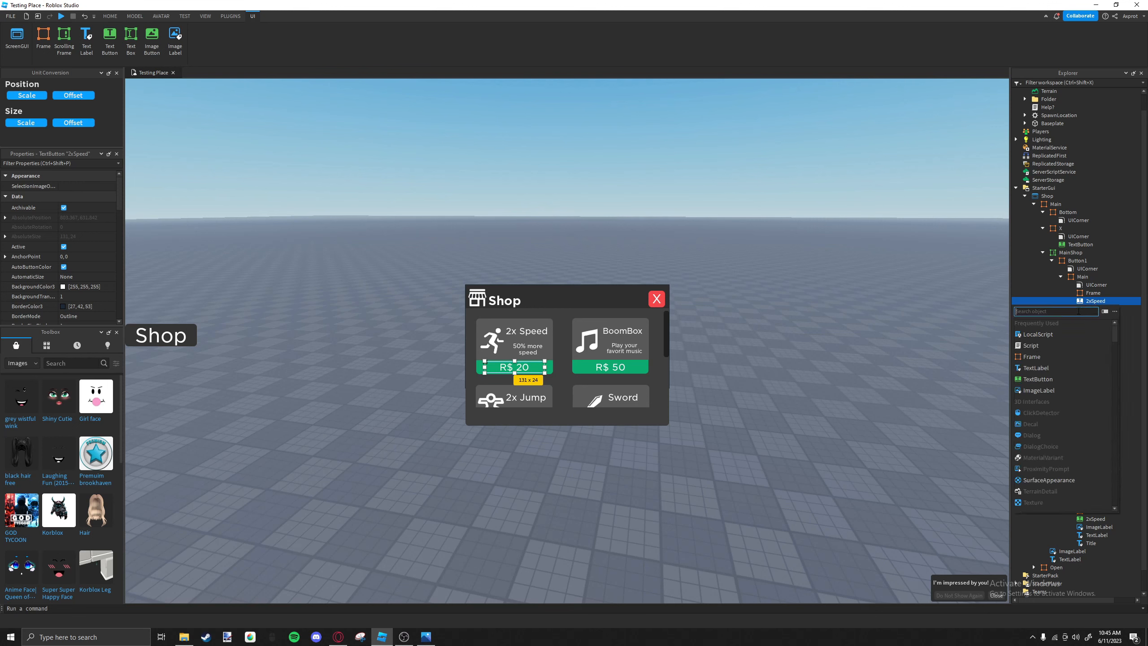
pyautogui.write('int')
pyautogui.click(1075, 323)
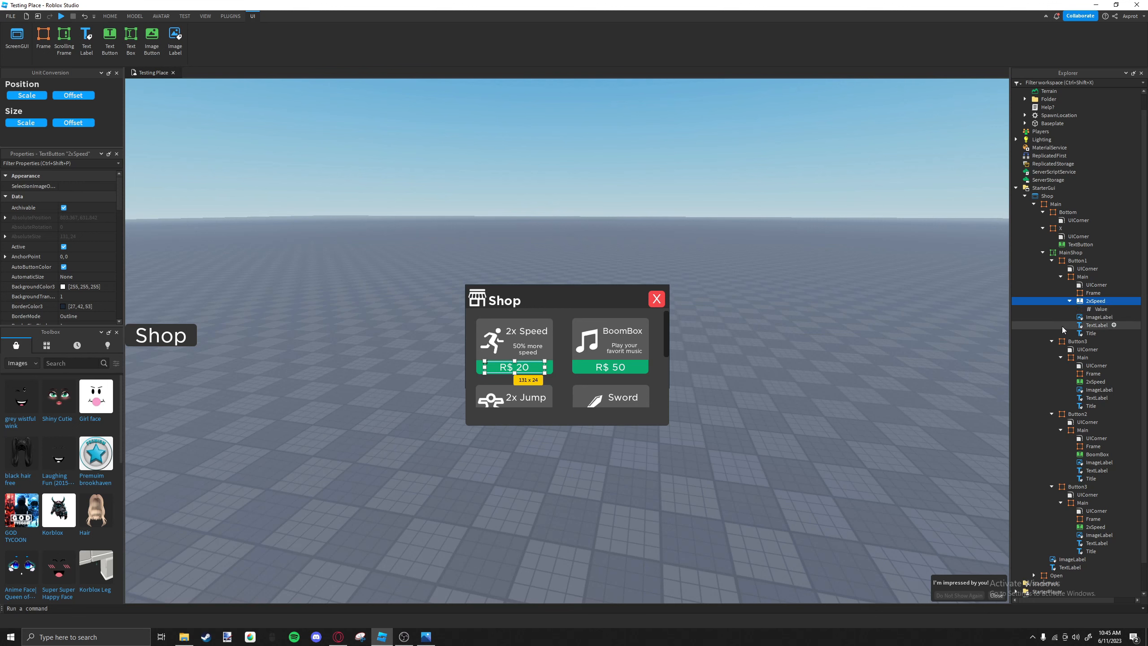
pyautogui.click(1111, 301)
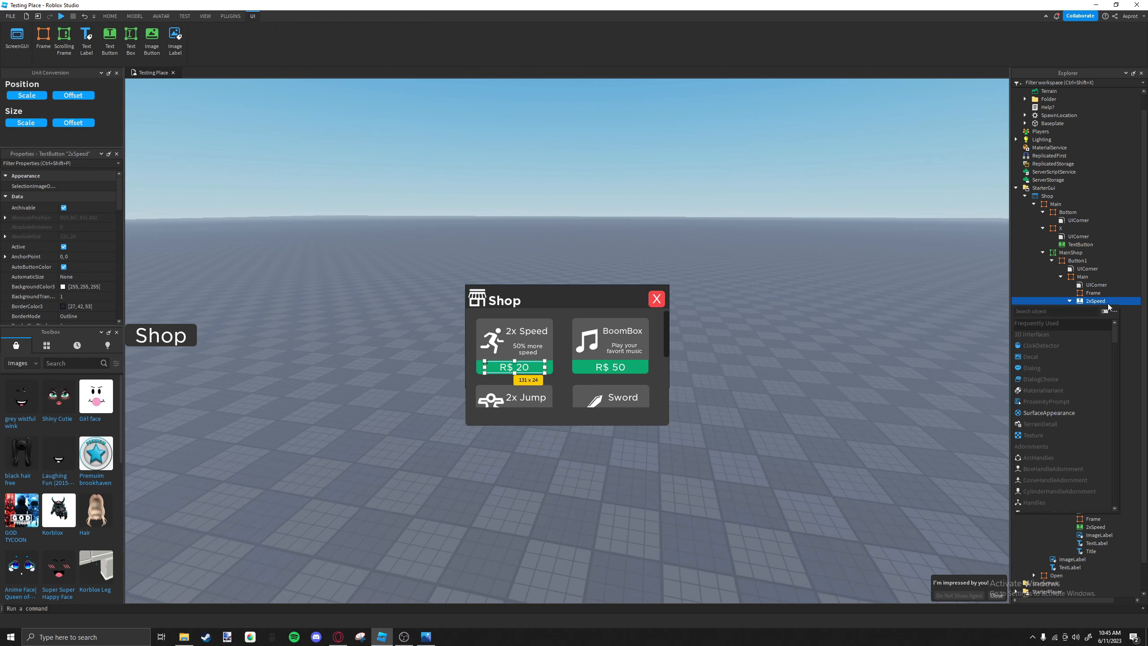
pyautogui.write('l')
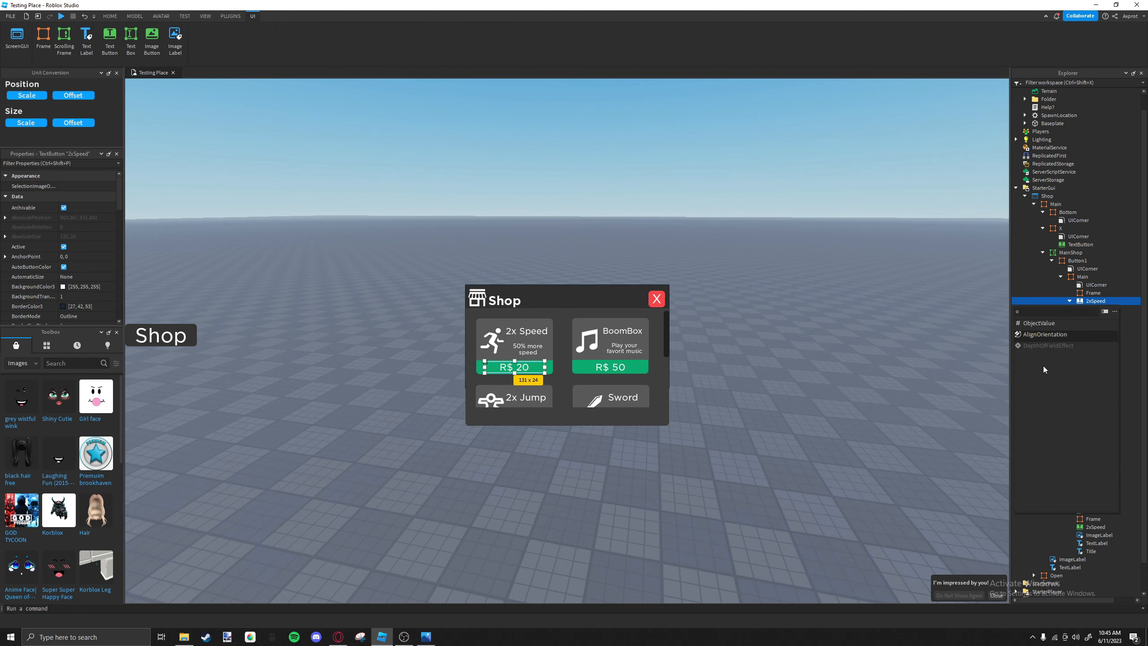
pyautogui.click(1064, 325)
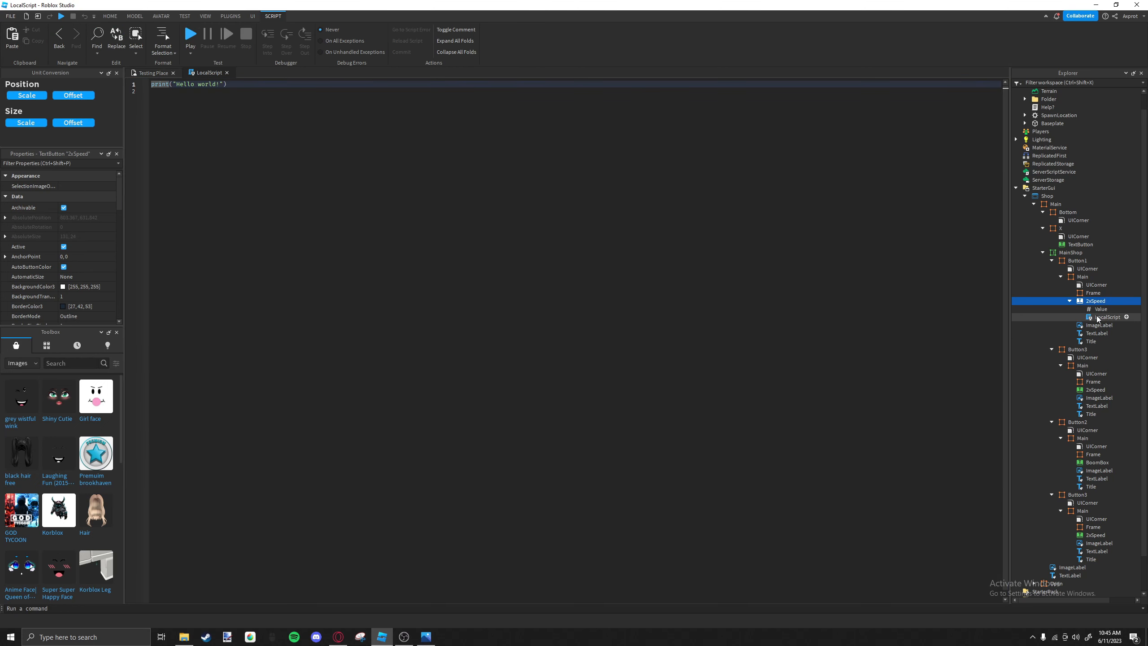
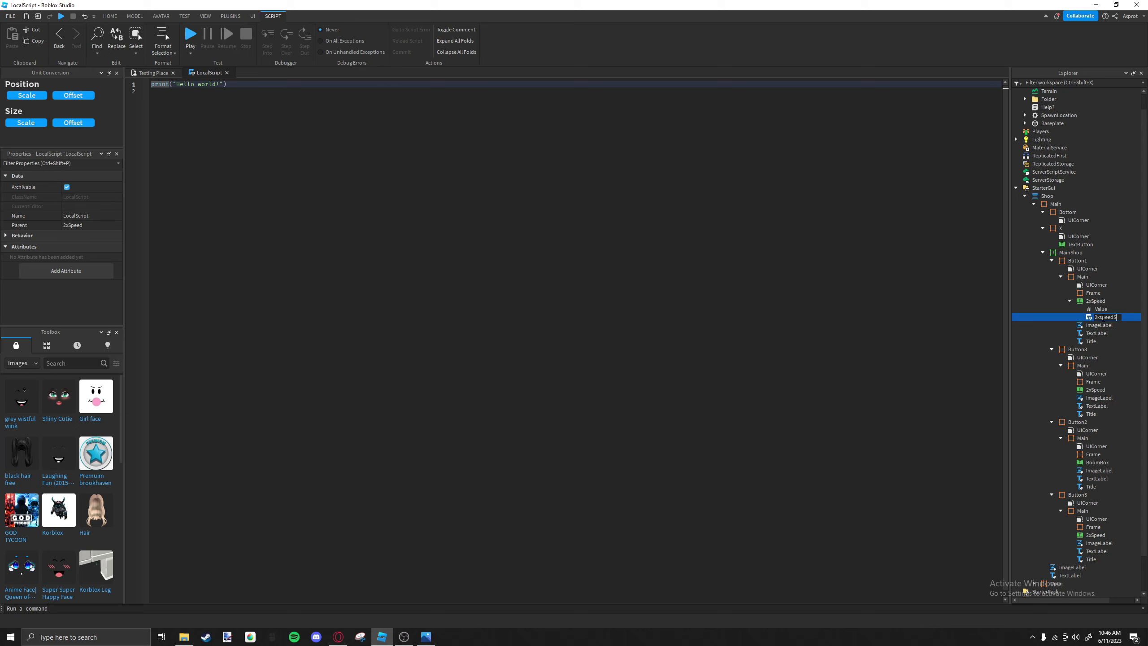
# Rename the LocalScript under Button1's 2xSpeed button to 2xspeedscript and its IntValue to GamepassId.
pyautogui.write('ipt')
pyautogui.press('Return')
pyautogui.click(1100, 310)
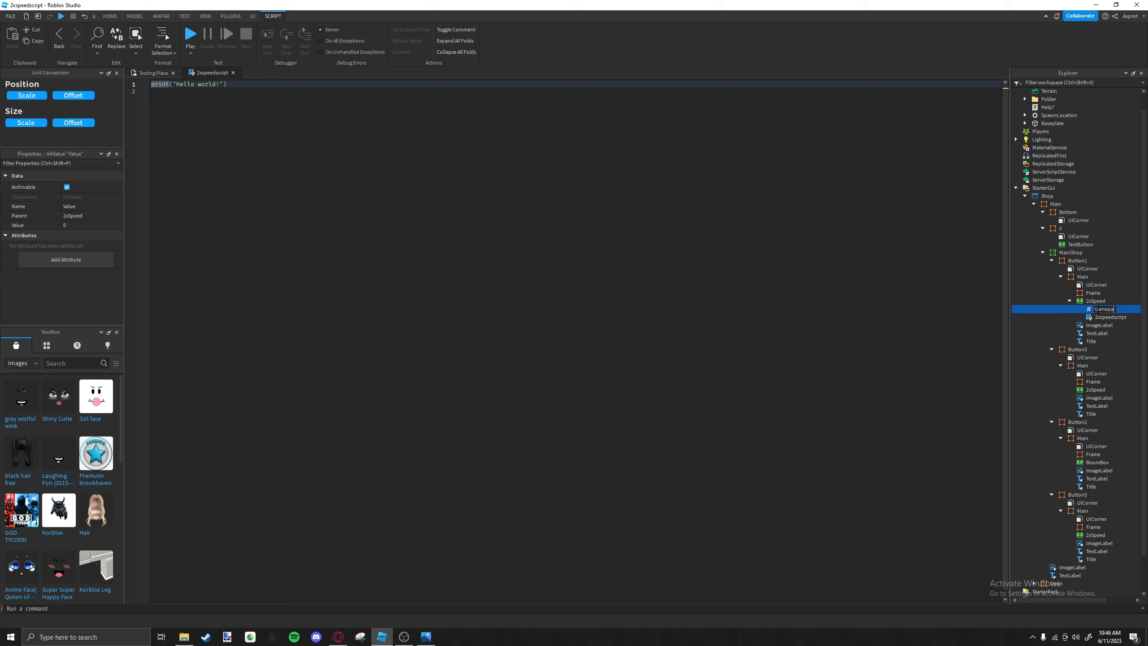
pyautogui.write('GamepassId')
pyautogui.press('Return')
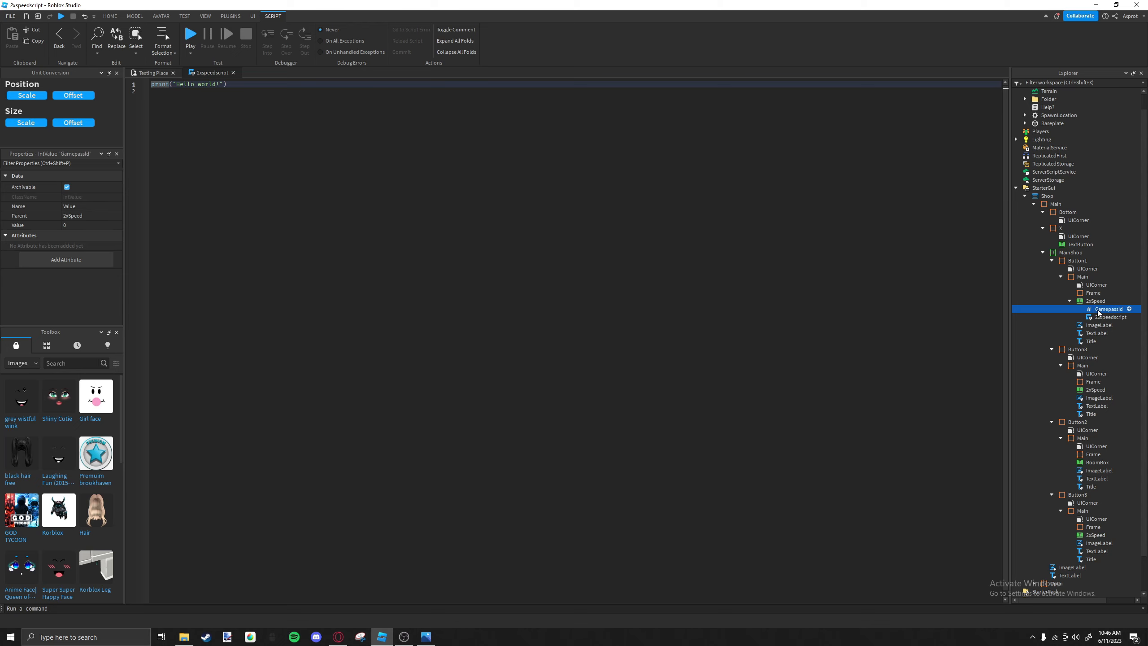
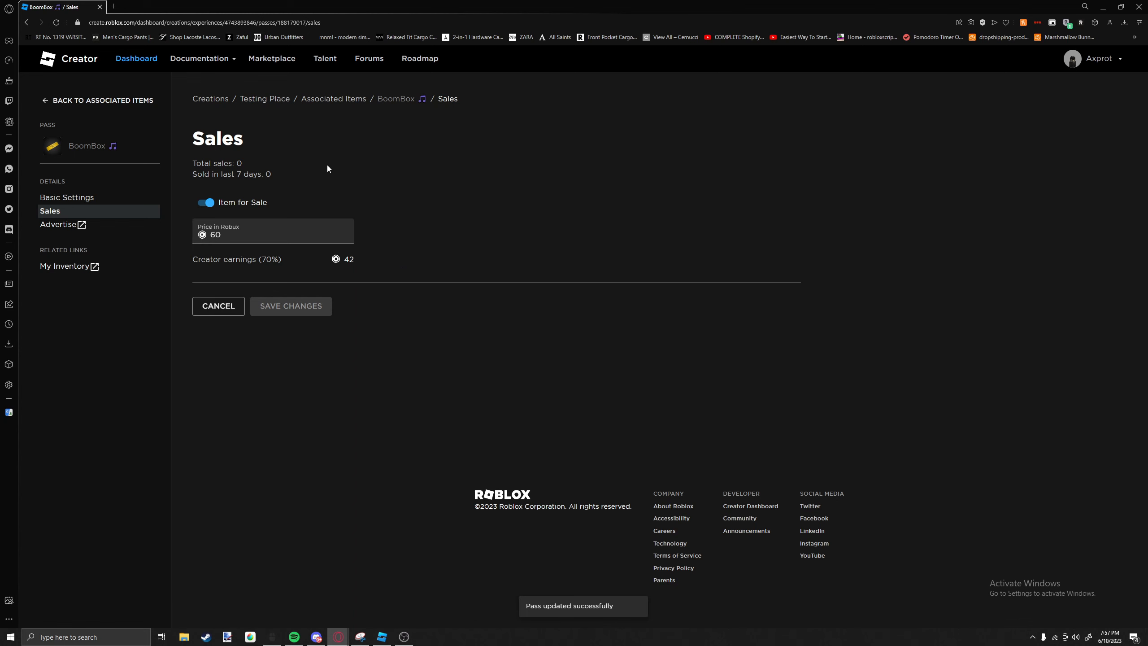
# Put the 2x JumpPower pass on sale for 80 Robux and save the changes.
pyautogui.hotkey('alt', 'Left')
pyautogui.hotkey('alt', 'Left')
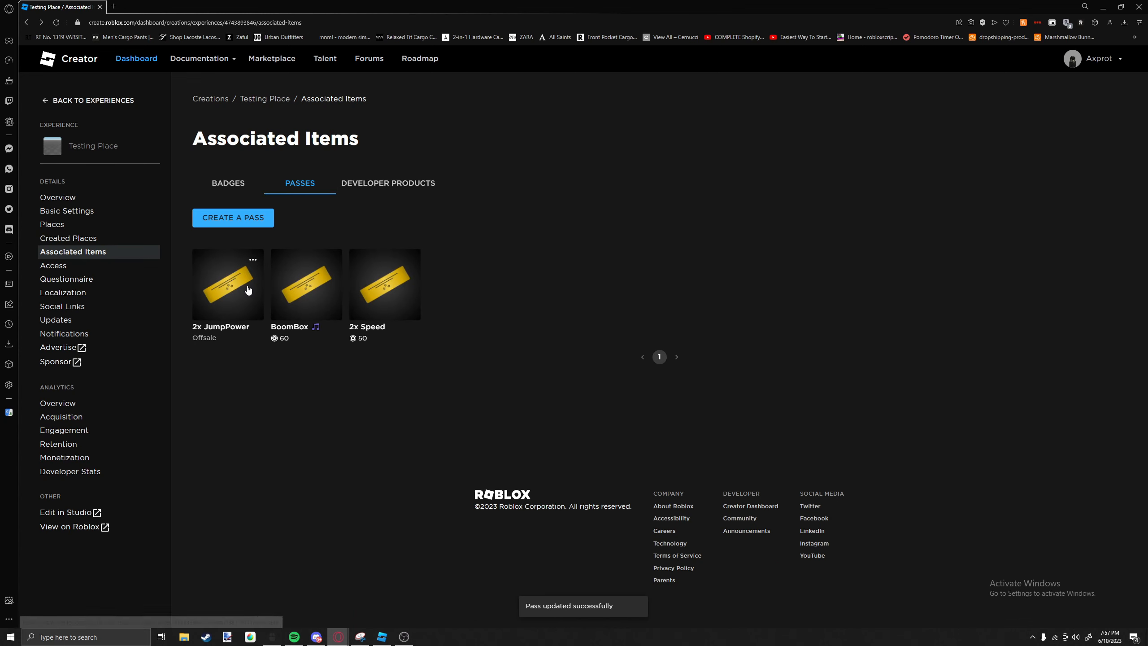
pyautogui.click(248, 289)
pyautogui.click(59, 211)
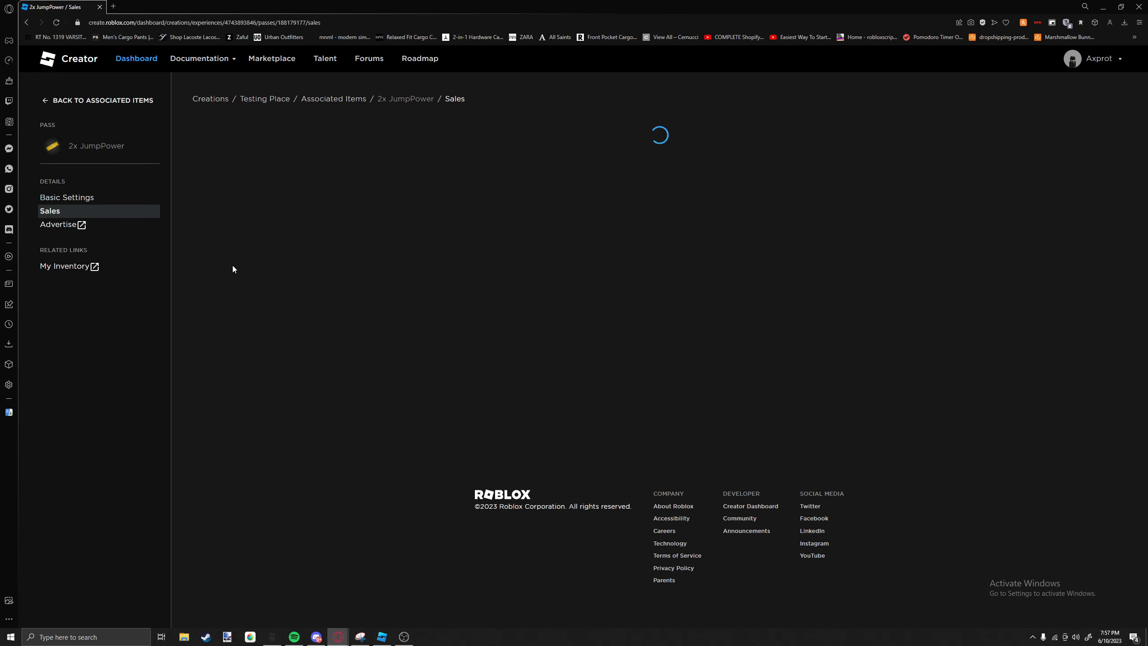
pyautogui.click(244, 236)
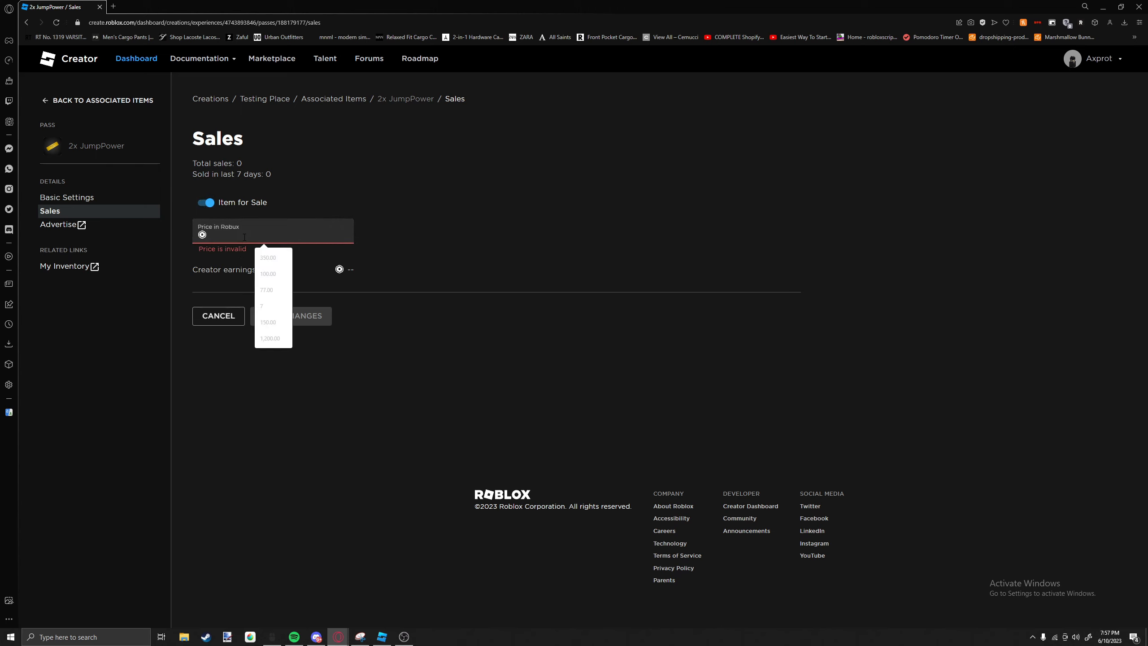
pyautogui.write('80')
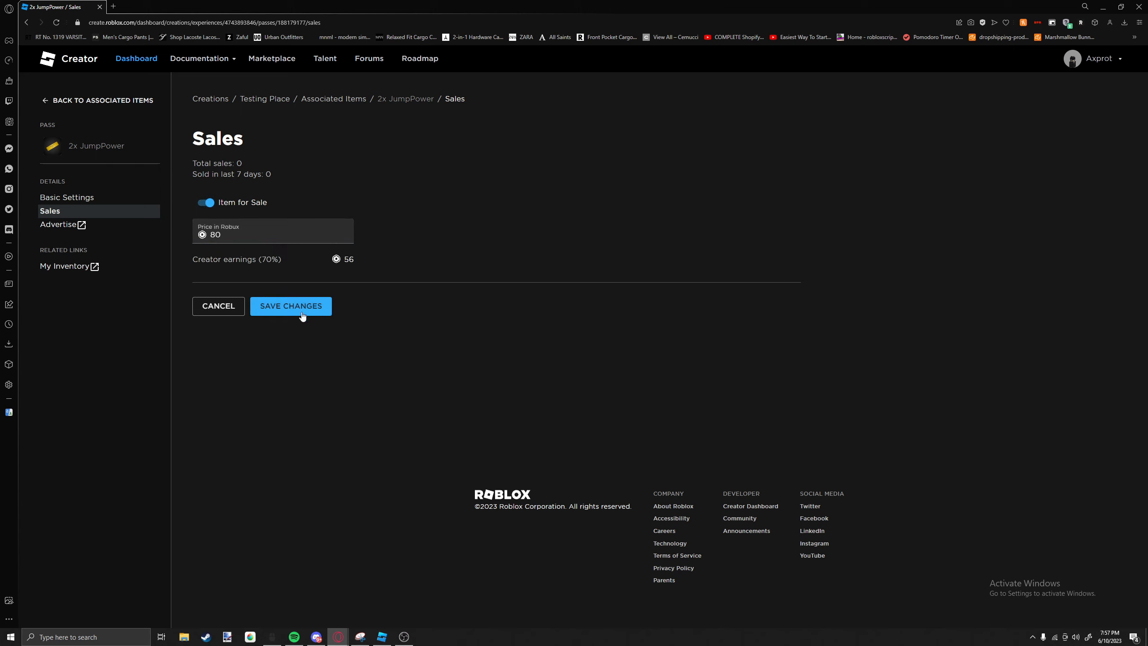
pyautogui.click(291, 306)
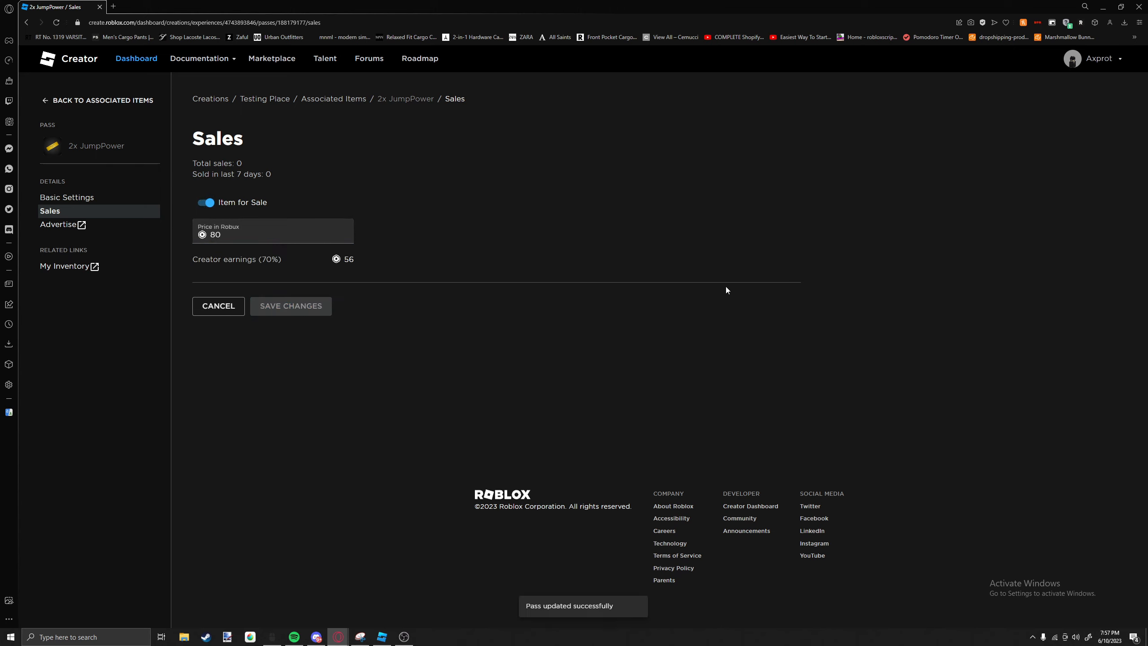
# Open the 2x JumpPower pass page from the experience's passes list and view the Testing Place store's passes.
pyautogui.click(113, 102)
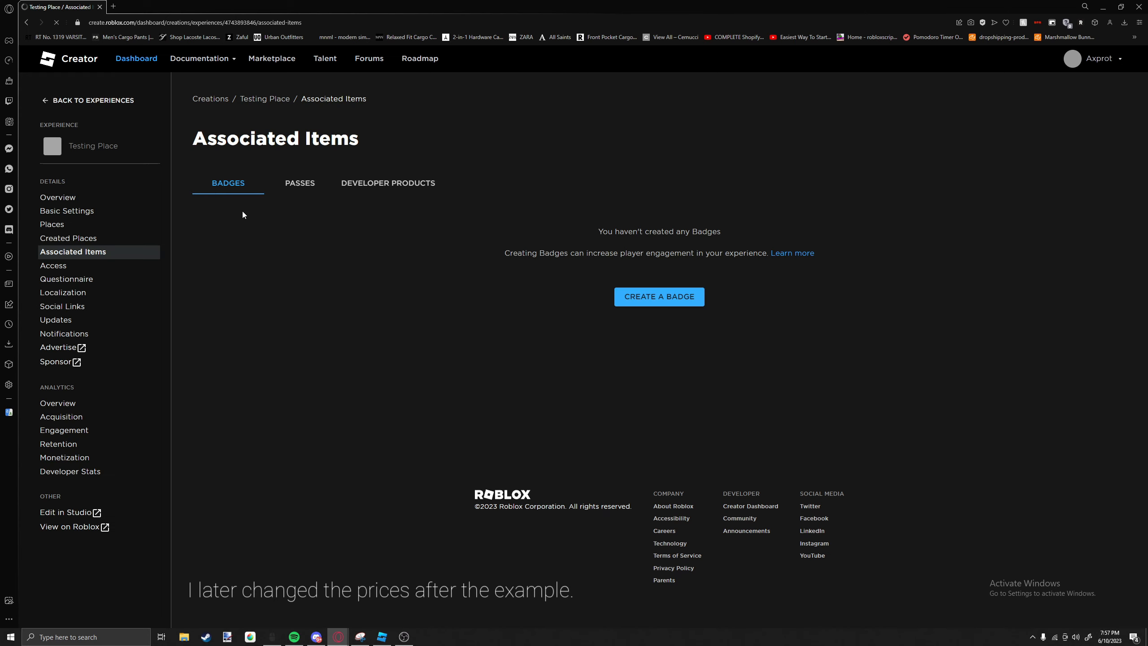
pyautogui.click(285, 184)
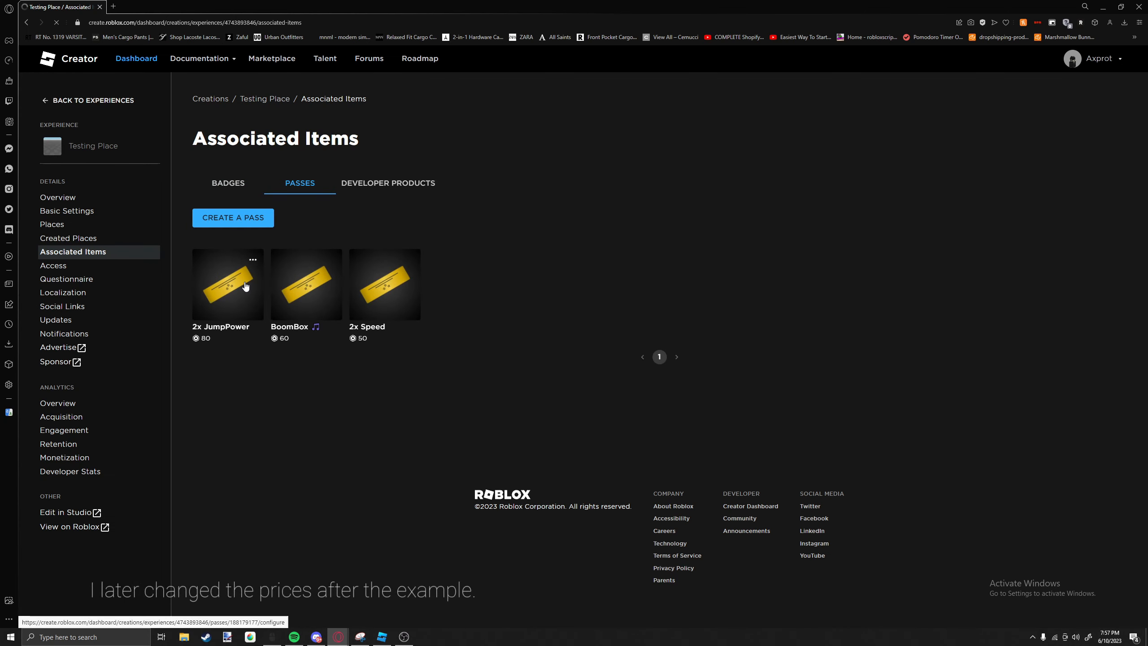
pyautogui.click(254, 262)
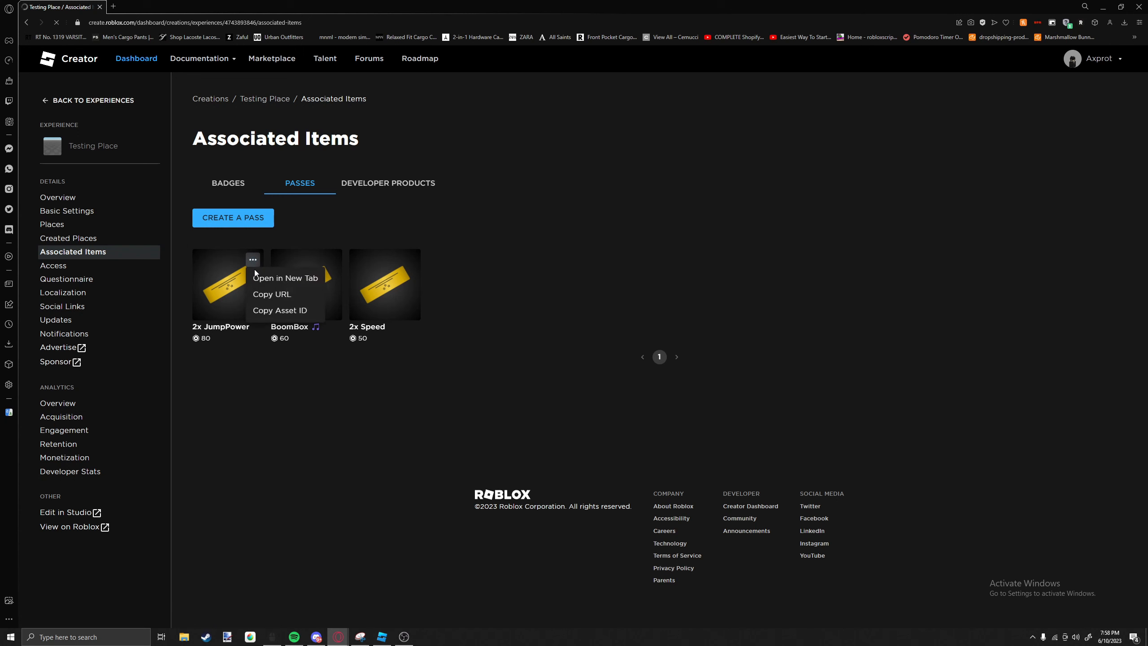
pyautogui.click(255, 273)
pyautogui.hotkey('alt', 'Left')
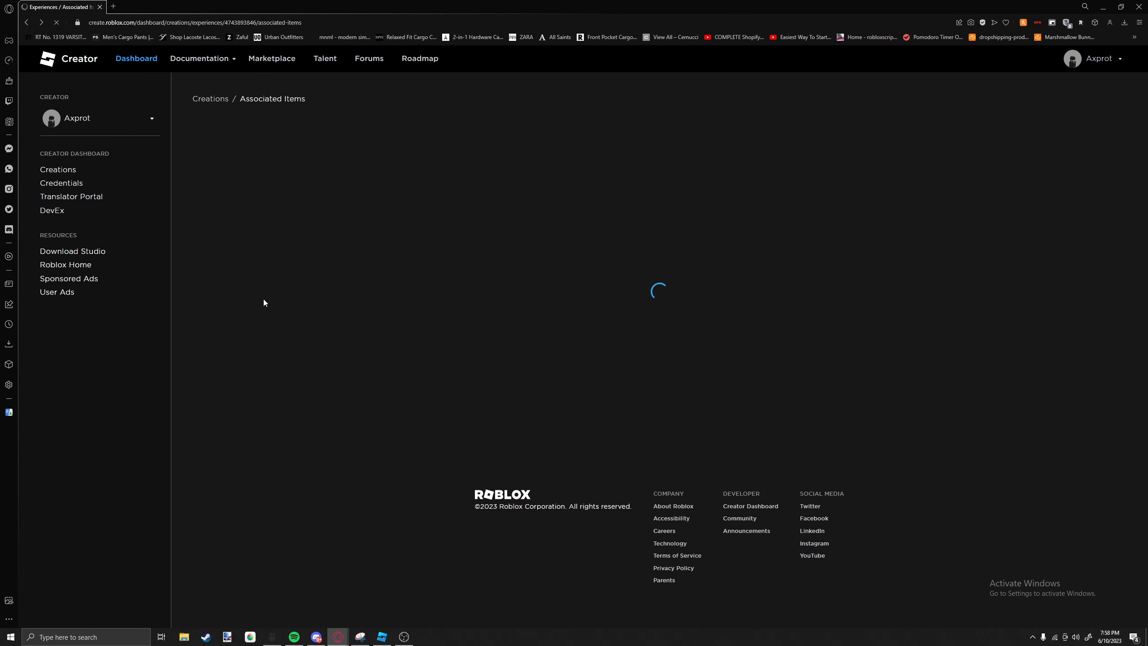
pyautogui.click(253, 261)
pyautogui.click(251, 277)
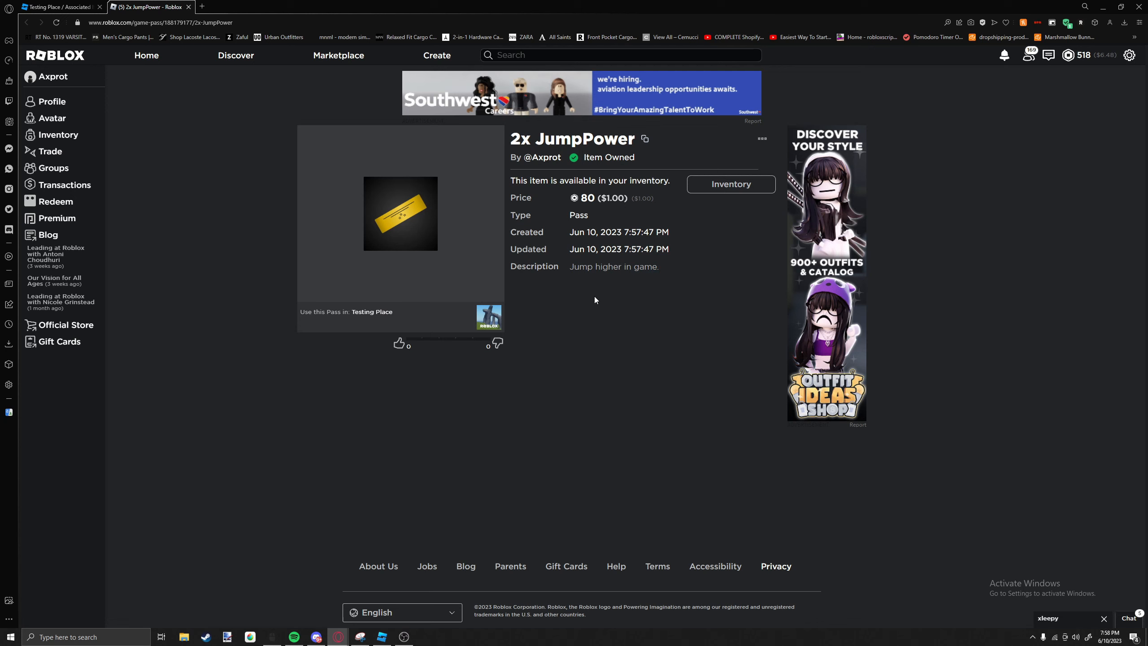
pyautogui.click(493, 322)
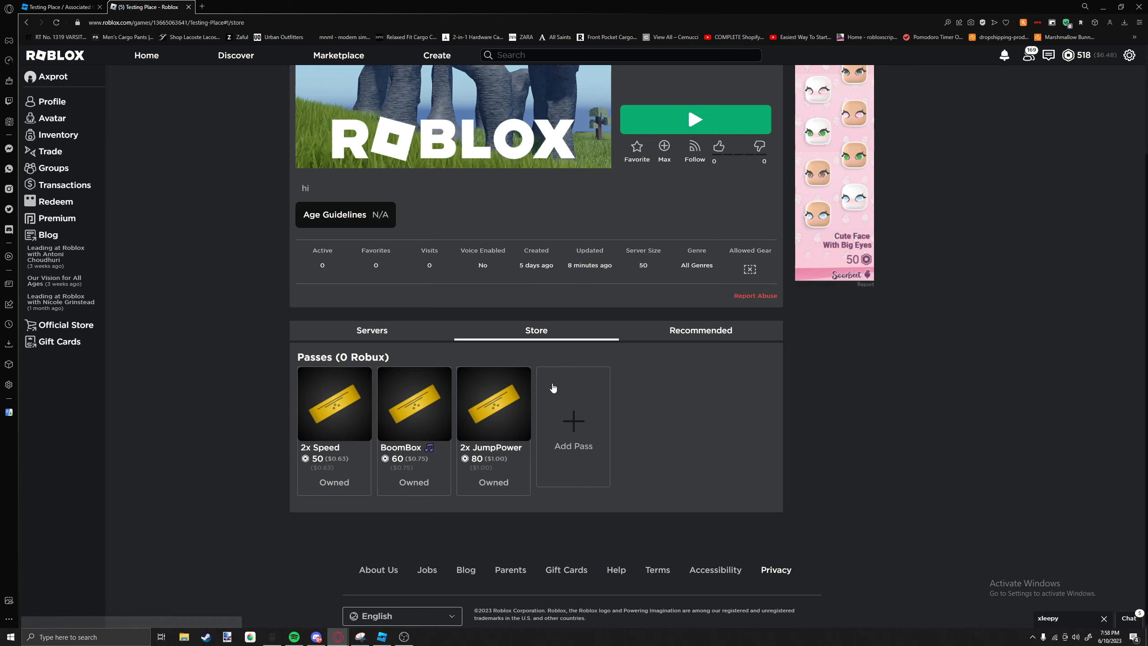
pyautogui.scroll(3, 552, 390)
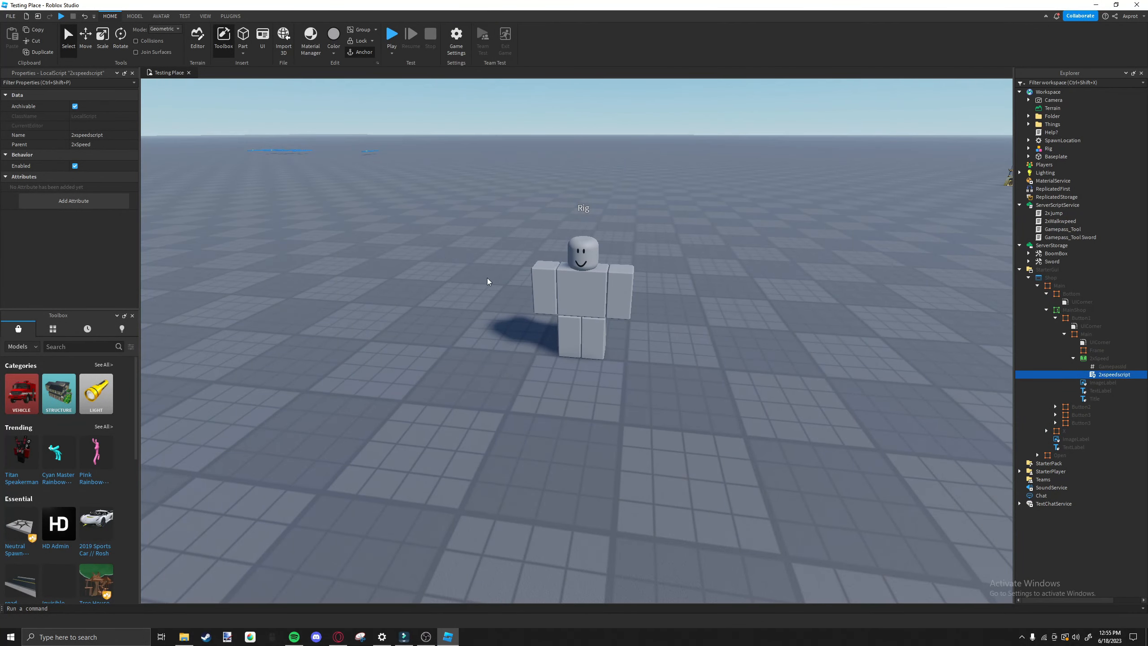
# Compare the GamepassId value under the 2xSpeed button in Roblox Studio with the id line in the 2xWalkwpeed script.
pyautogui.click(1095, 367)
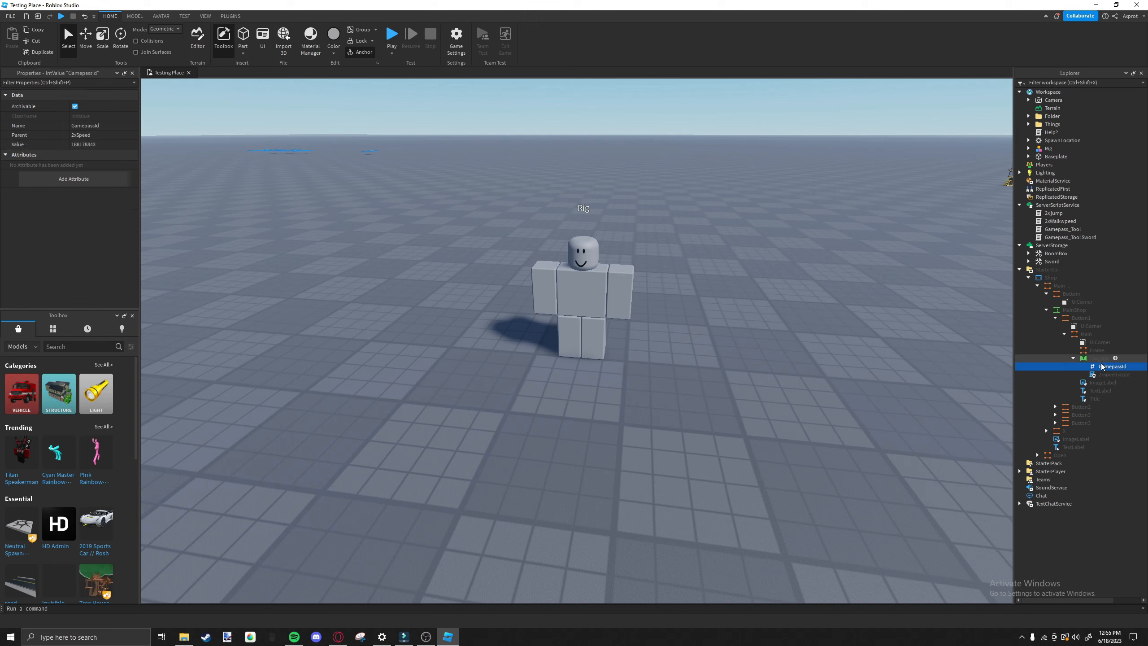
pyautogui.doubleClick(1053, 221)
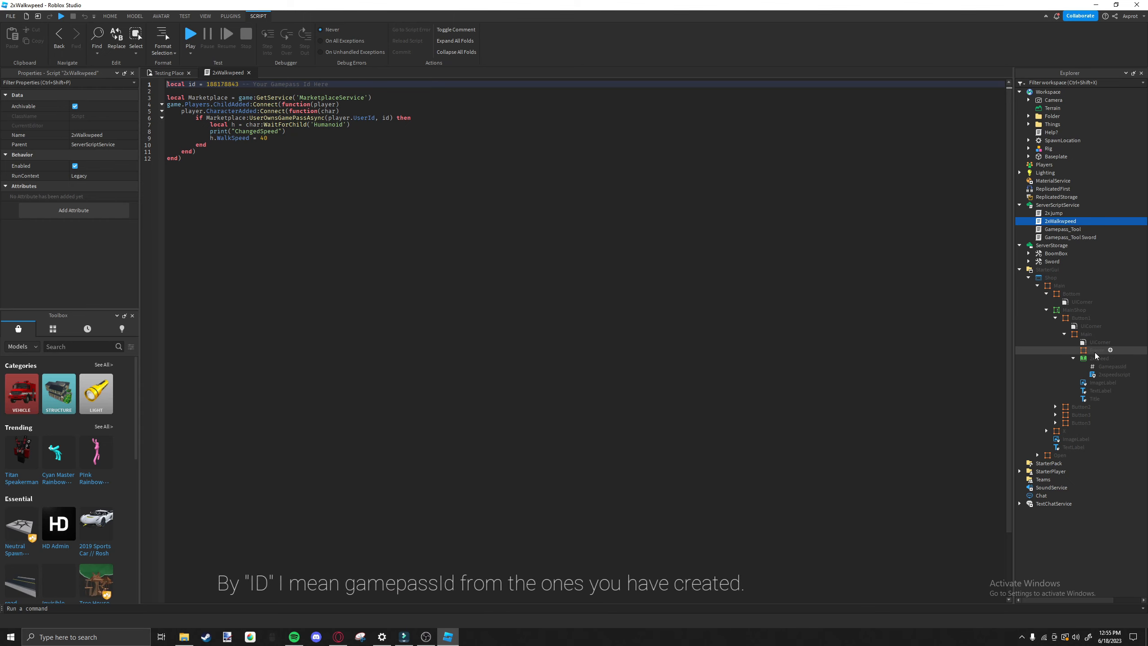
pyautogui.click(1110, 367)
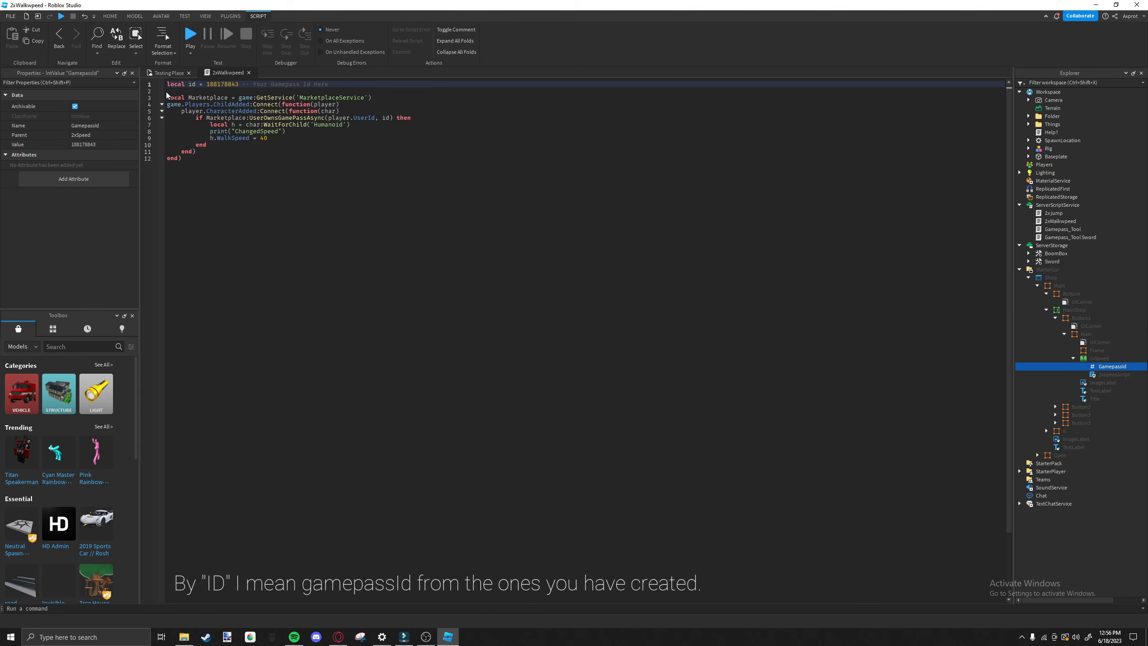
pyautogui.click(235, 91)
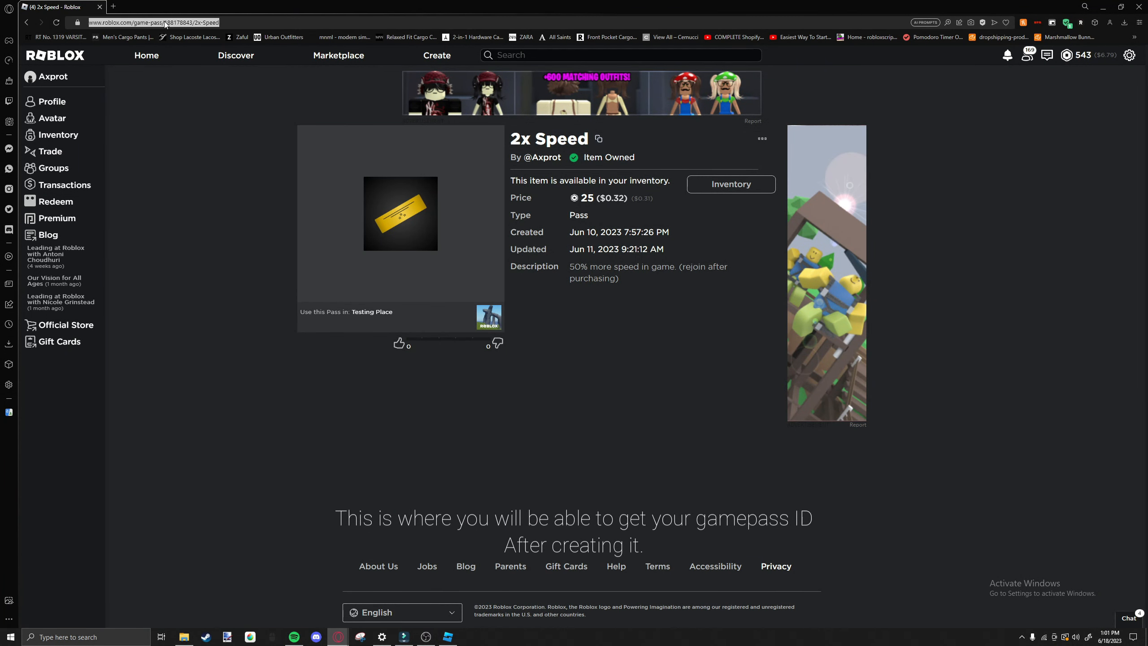
# Open the 2x Speed pass from Testing Place's store, select the pass ID in its address, and switch to the 2xWalkwpeed script in Roblox Studio.
pyautogui.doubleClick(187, 25)
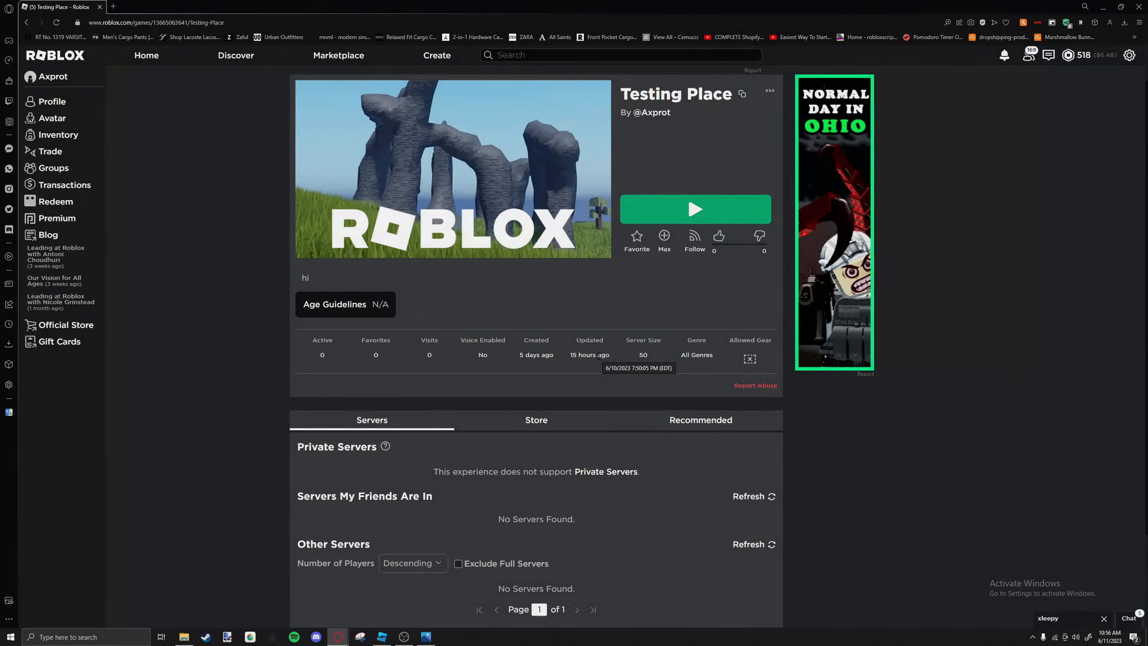
pyautogui.scroll(-2, 528, 345)
pyautogui.click(528, 344)
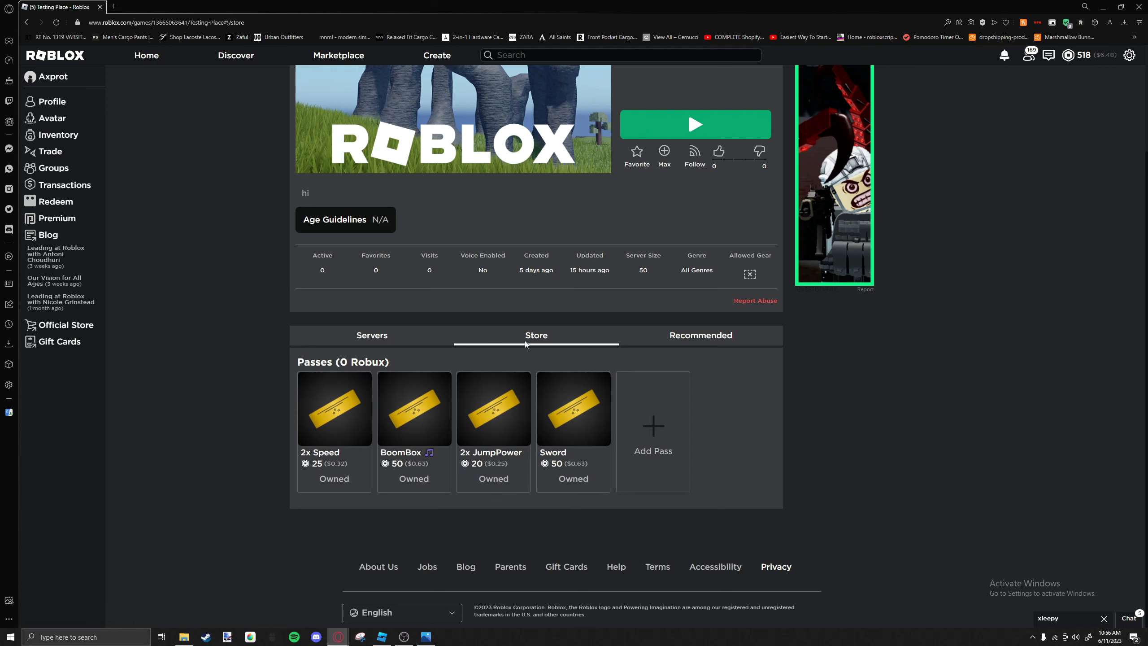
pyautogui.click(332, 424)
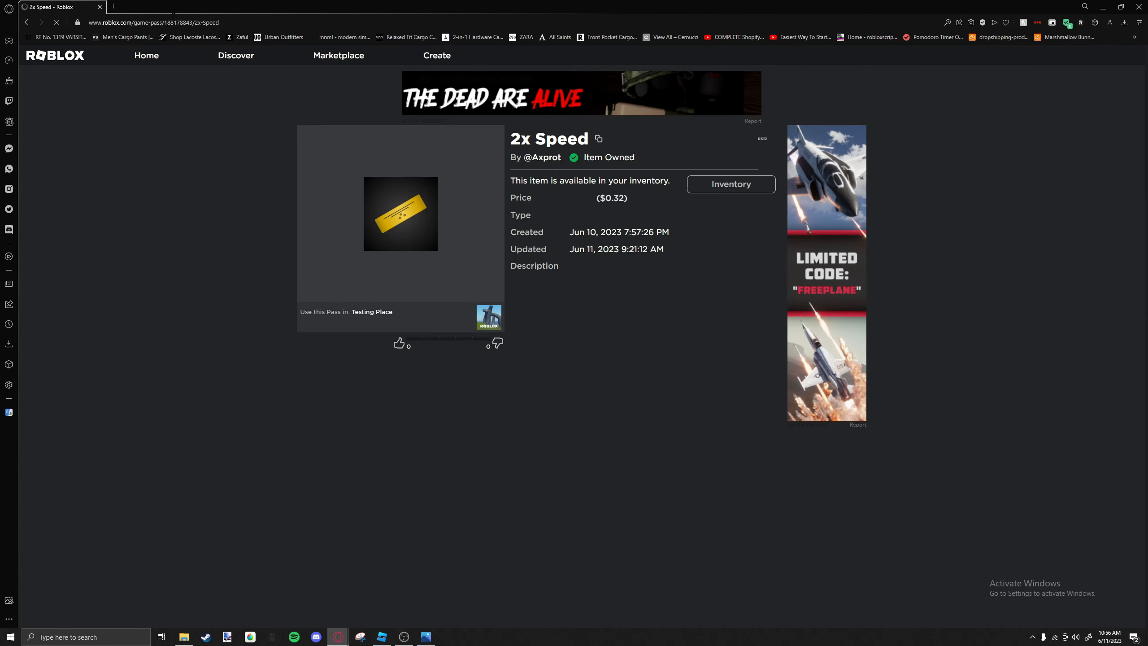
pyautogui.doubleClick(174, 22)
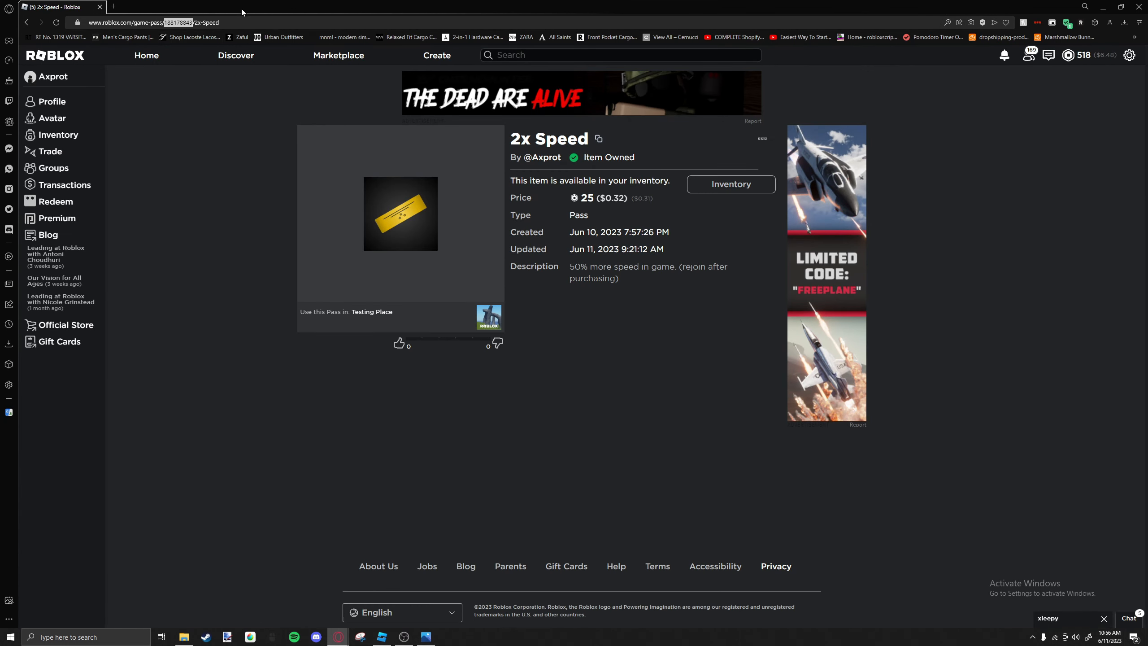
pyautogui.click(382, 637)
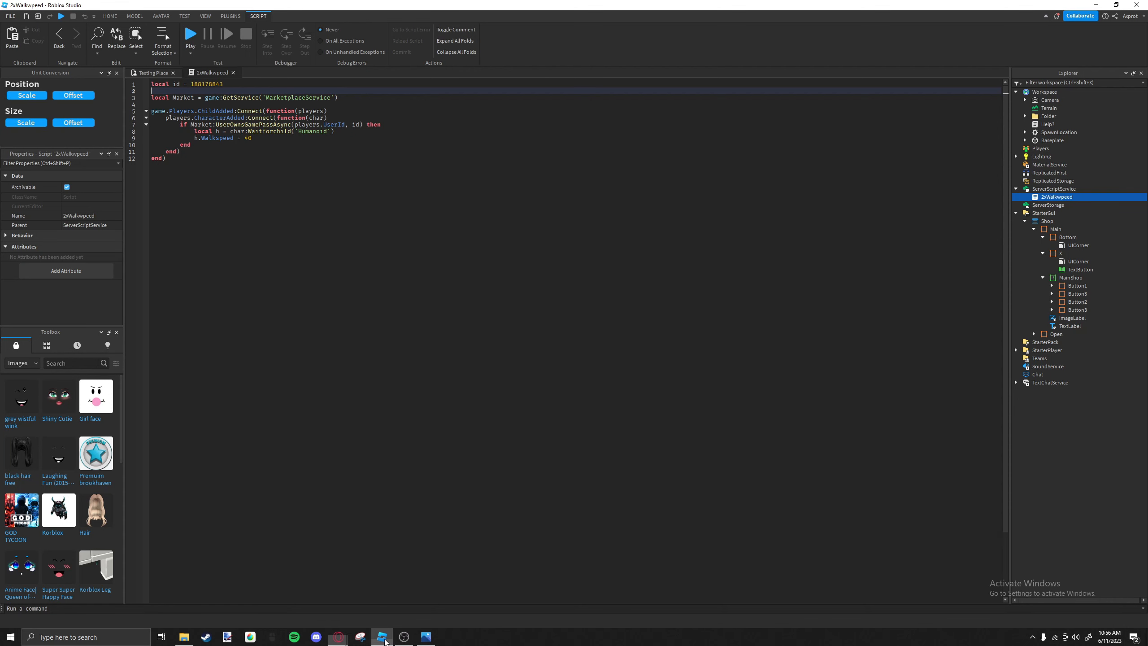
pyautogui.click(229, 85)
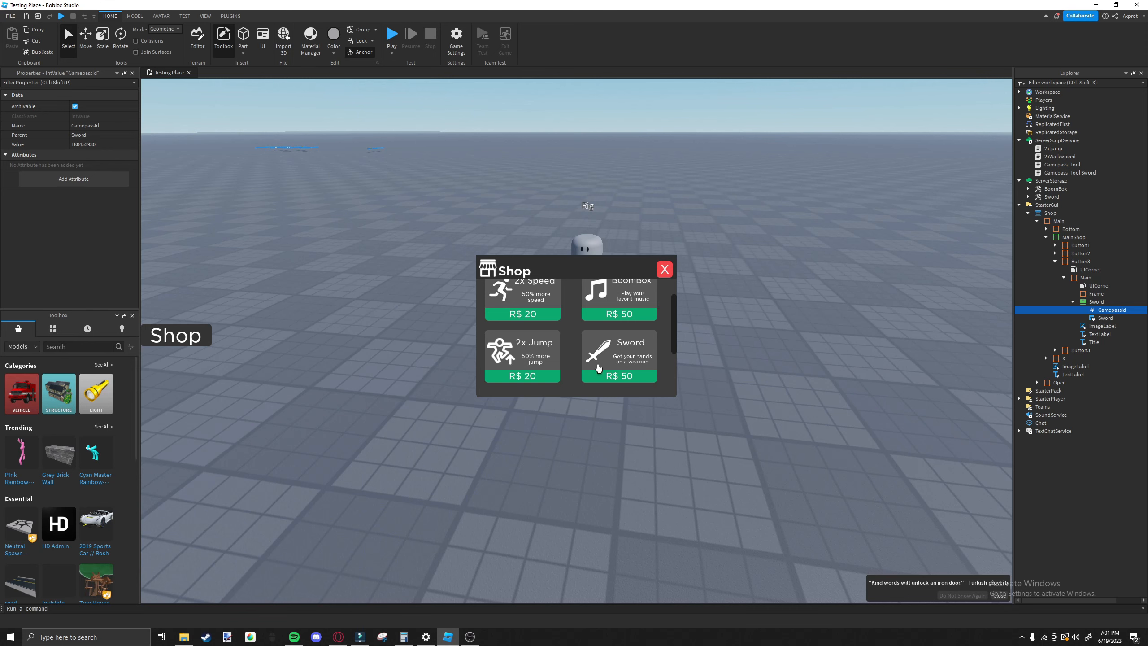
# Duplicate the Gamepass_Tool script in ServerScriptService and delete the copy.
pyautogui.moveTo(691, 376); pyautogui.dragTo(697, 378, button='right')
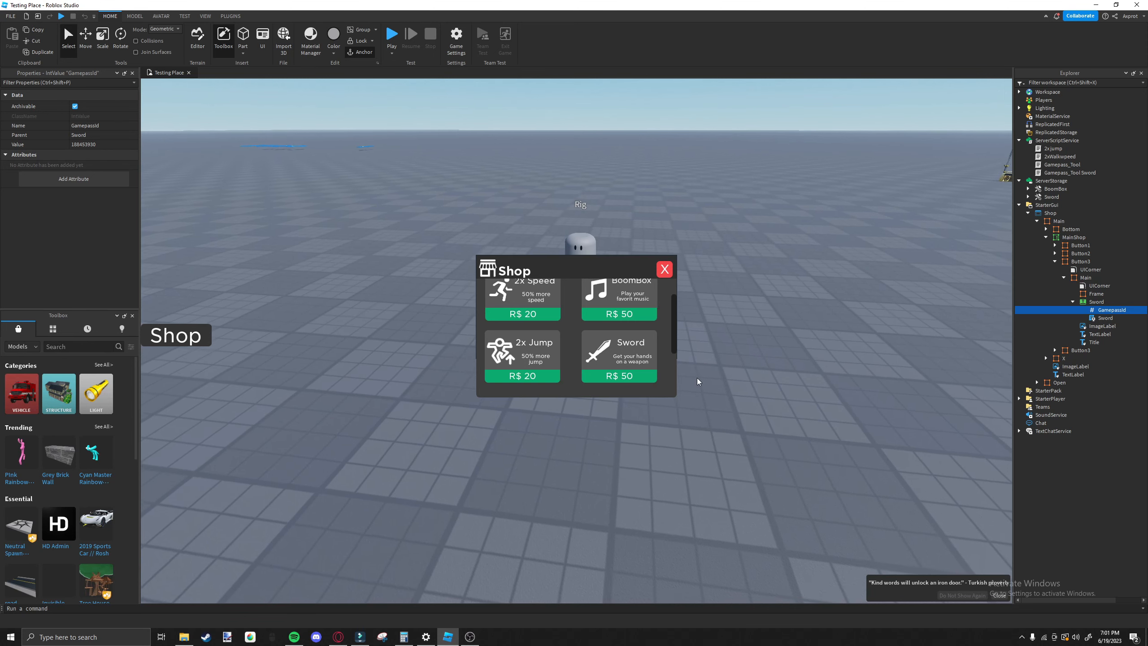
pyautogui.click(1063, 165)
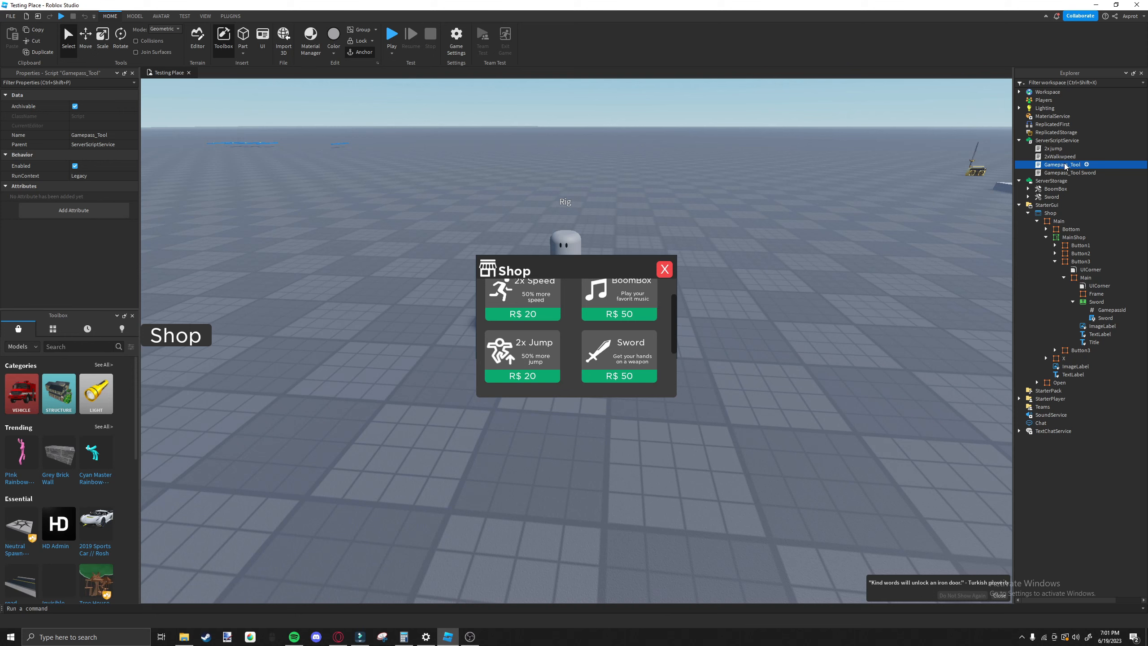
pyautogui.hotkey('ctrl', 'd')
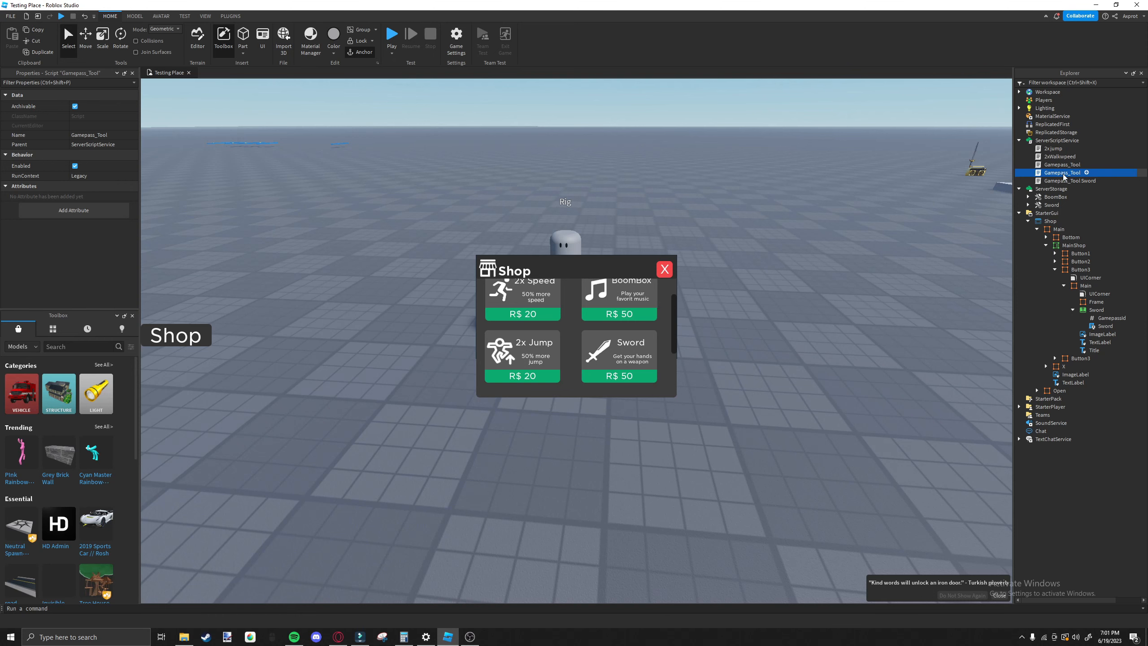
pyautogui.press('Delete')
# Review the Id line of the Gamepass_Tool Sword script in ServerScriptService and close the script.
pyautogui.doubleClick(1063, 173)
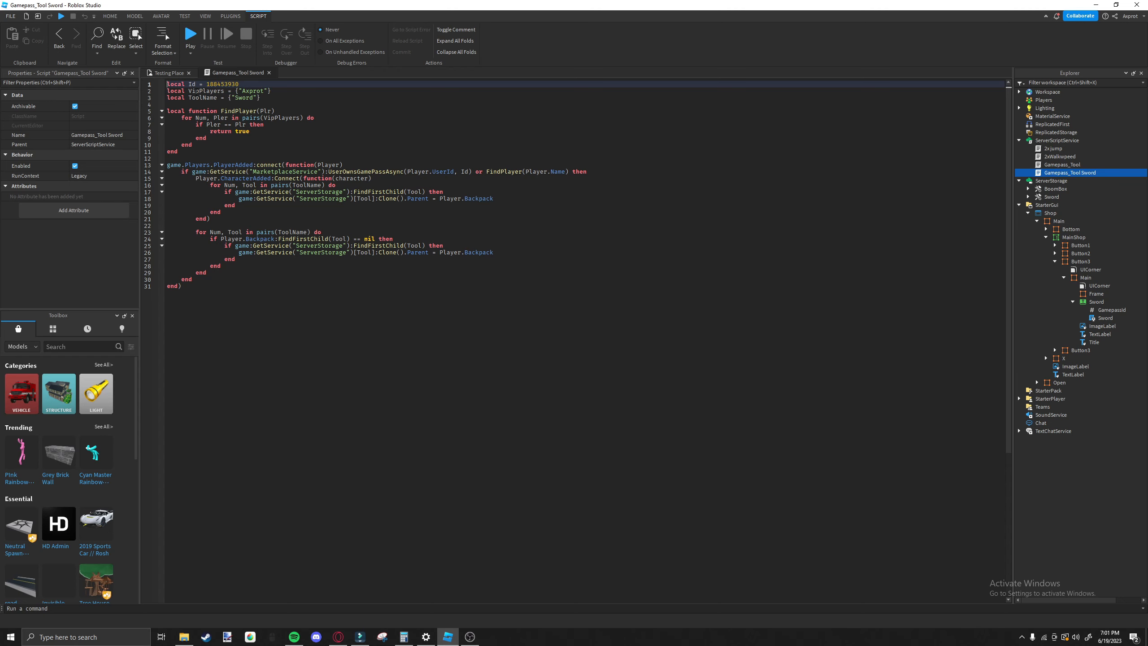
pyautogui.moveTo(185, 91); pyautogui.dragTo(167, 85)
pyautogui.click(176, 84)
pyautogui.click(269, 73)
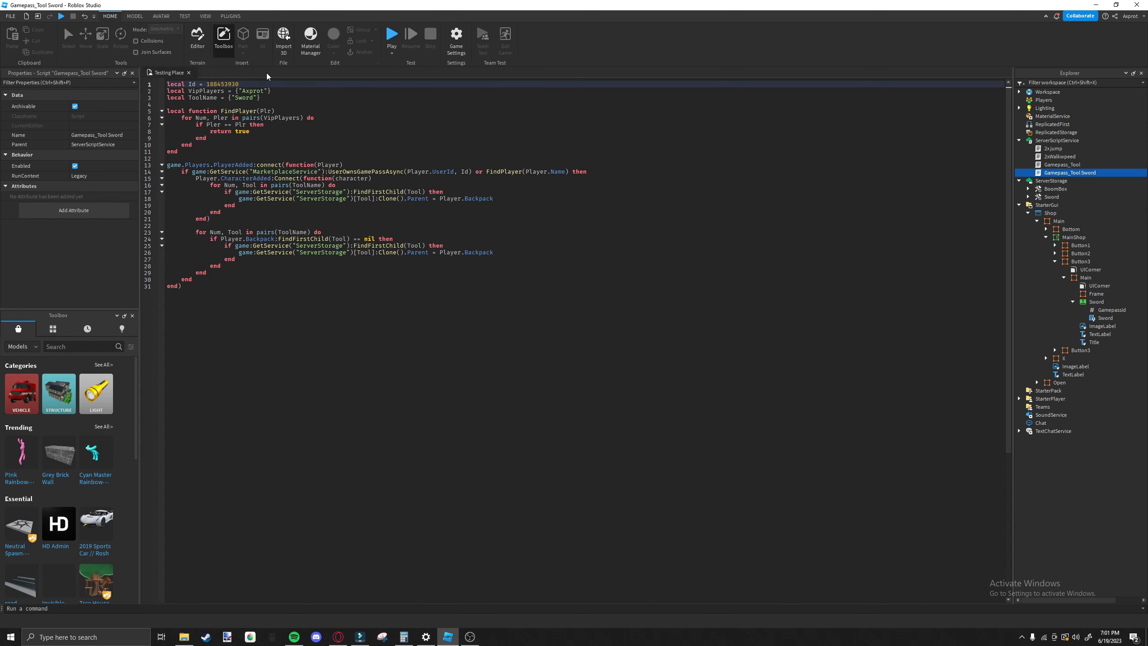
# Examine the Sword tool in ServerStorage and the shop's Sword price button with its GamepassId value and LocalScript.
pyautogui.click(68, 346)
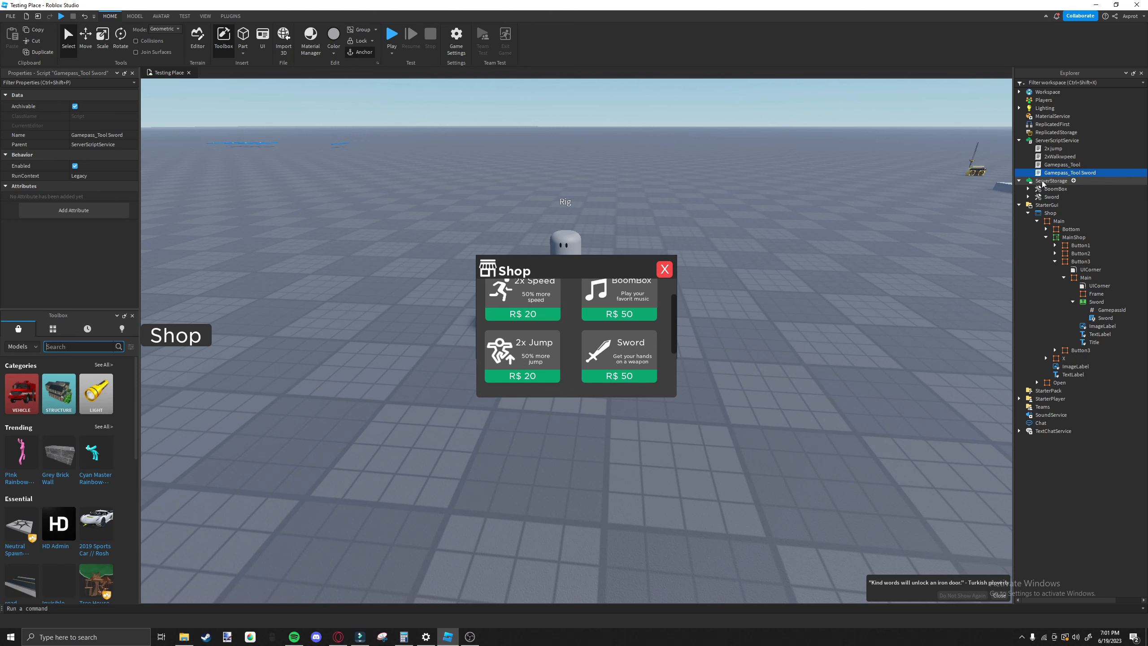
pyautogui.click(1070, 180)
pyautogui.click(1050, 197)
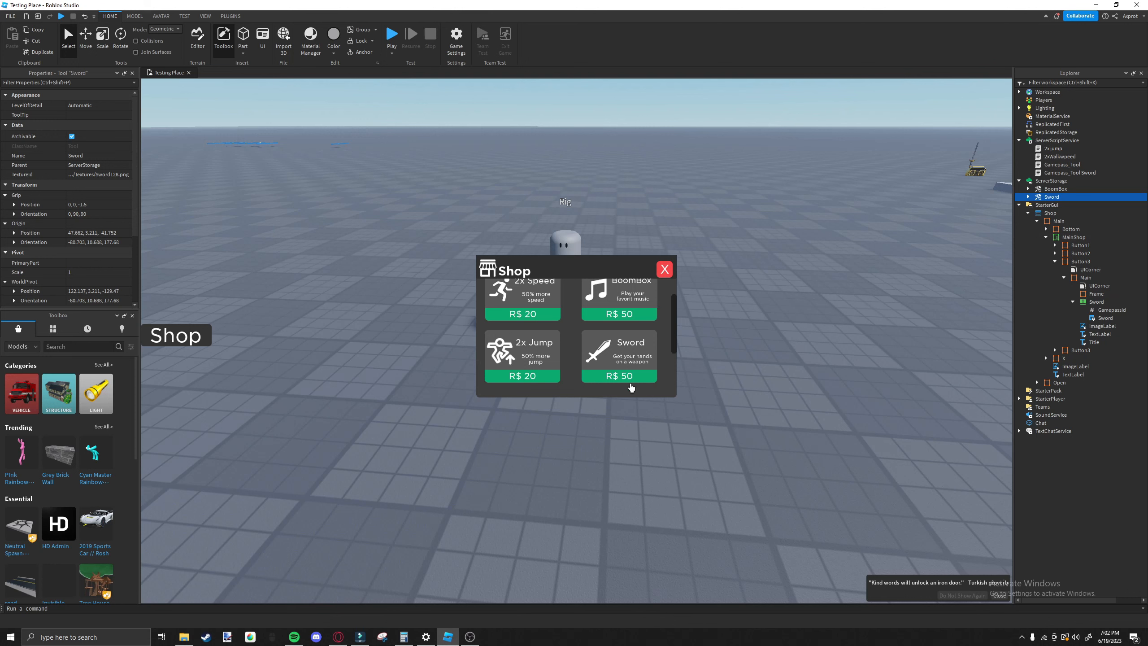
pyautogui.click(631, 378)
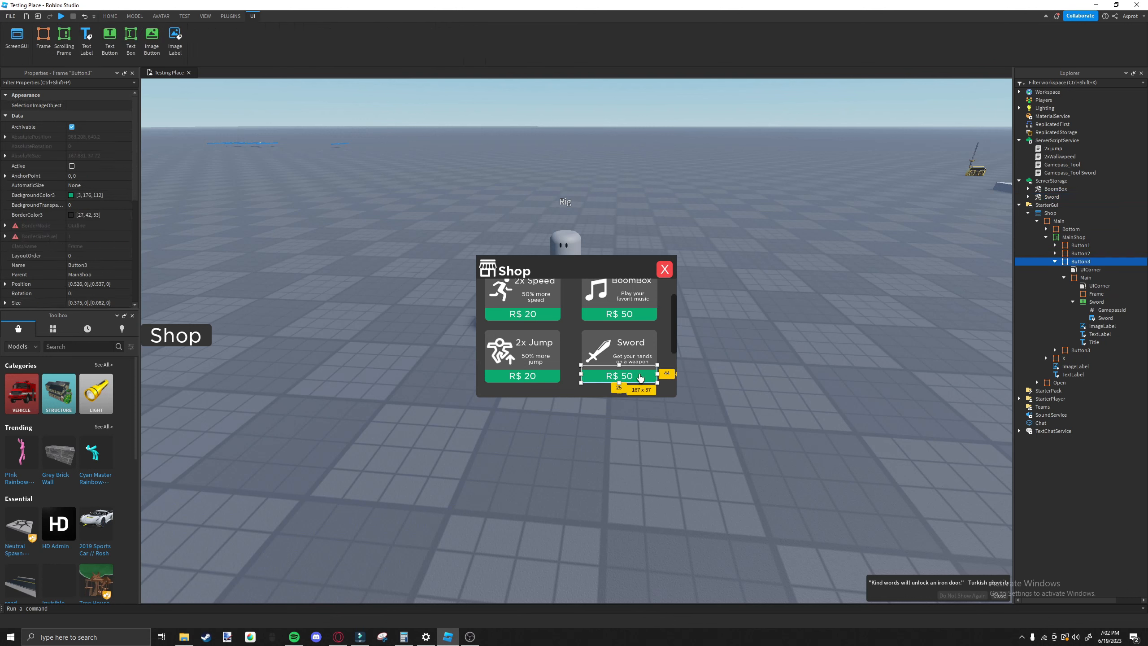
pyautogui.click(1111, 310)
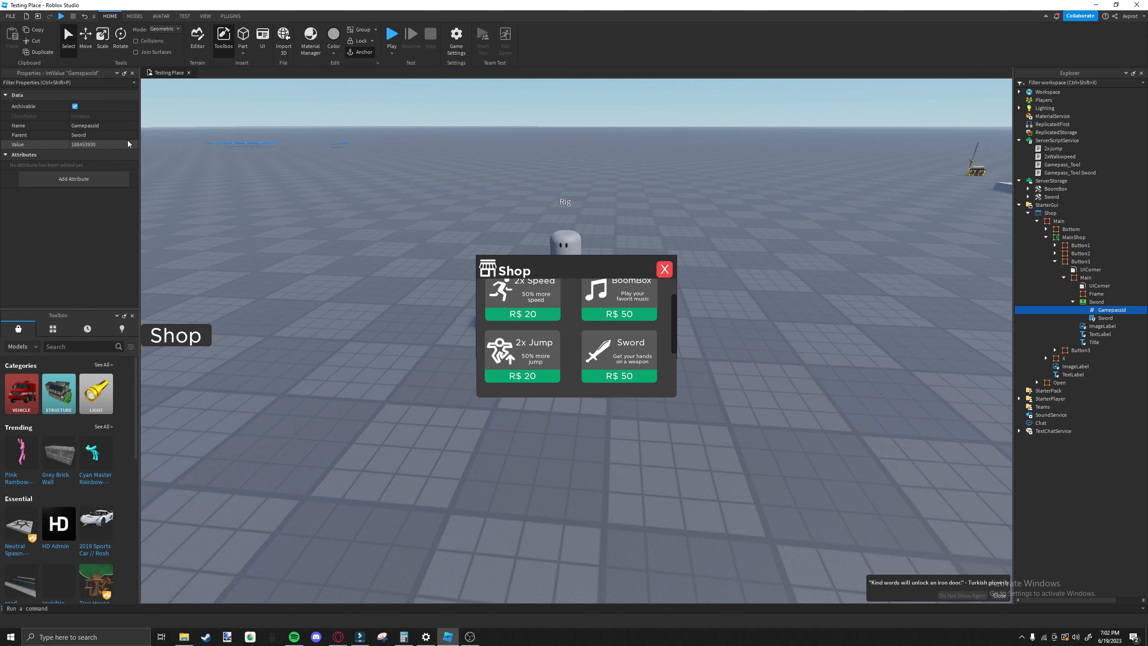
pyautogui.doubleClick(1106, 318)
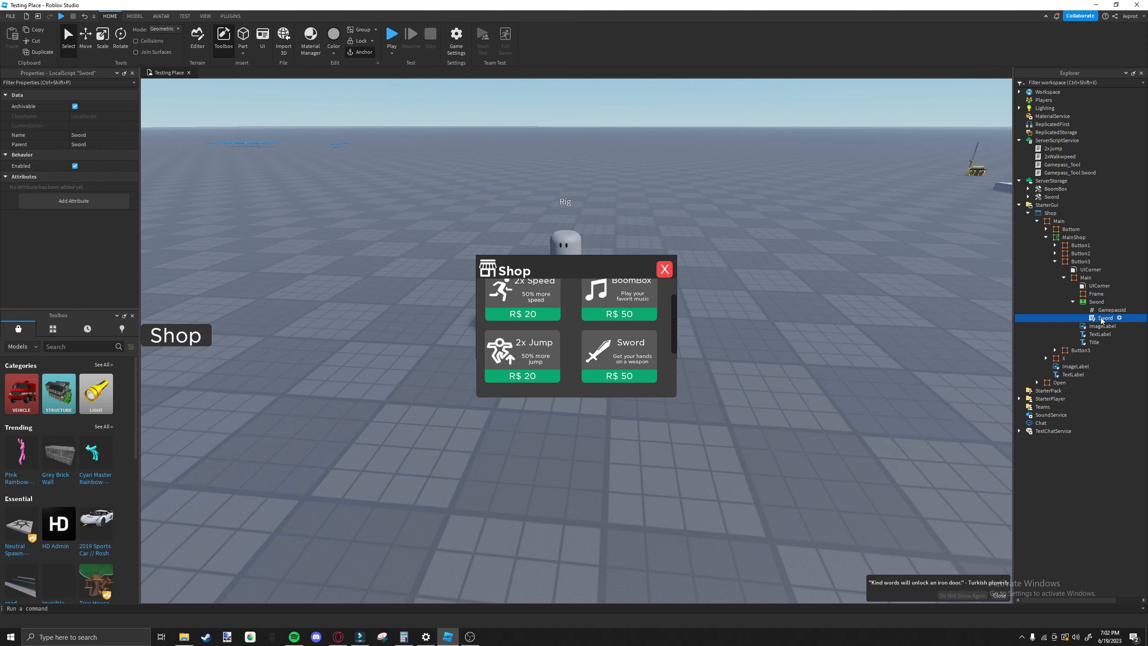
pyautogui.click(232, 72)
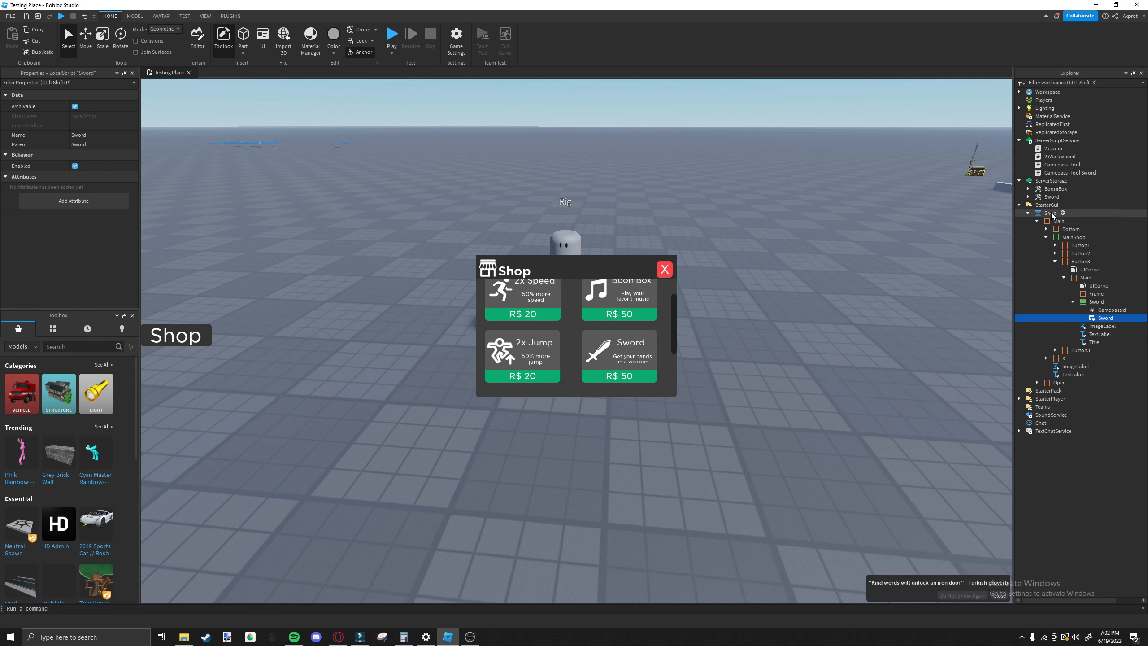
# Open the 2x jump script in ServerScriptService to review its code.
pyautogui.click(1051, 157)
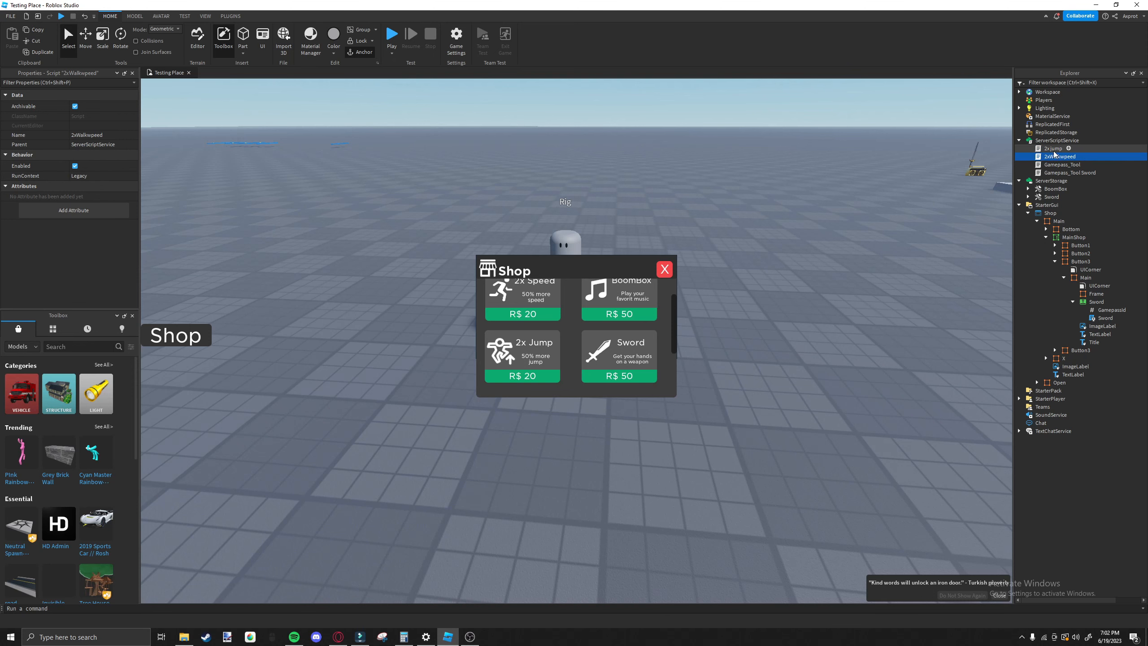
pyautogui.doubleClick(1052, 149)
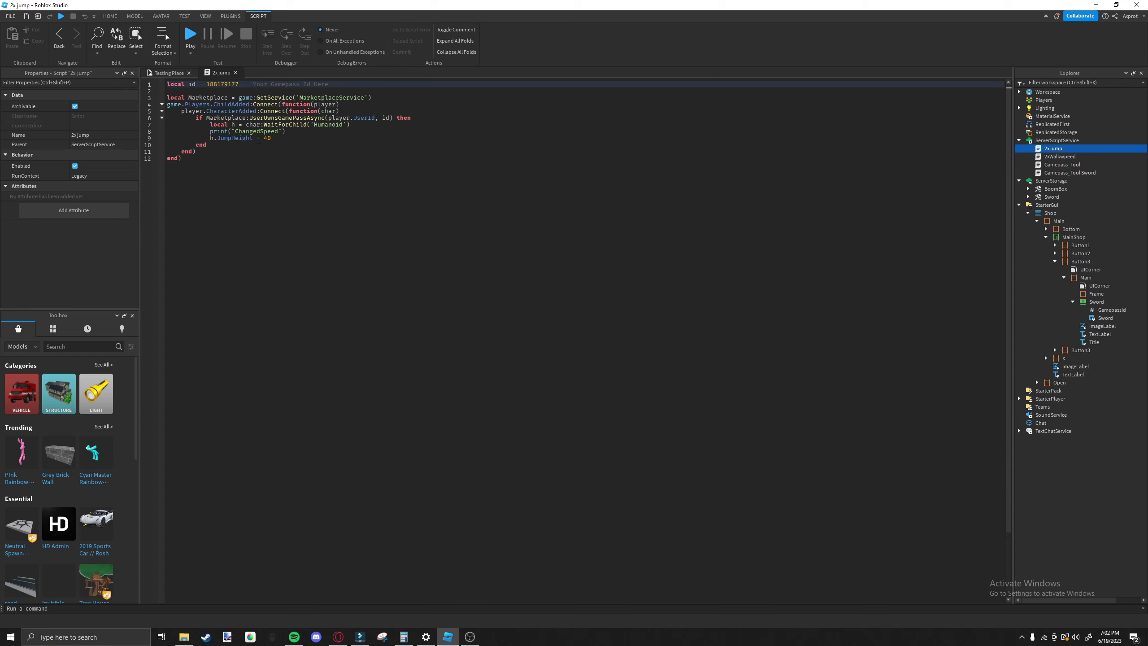
# Review the JumpHeight line in the 2x jump script and close the script.
pyautogui.doubleClick(223, 139)
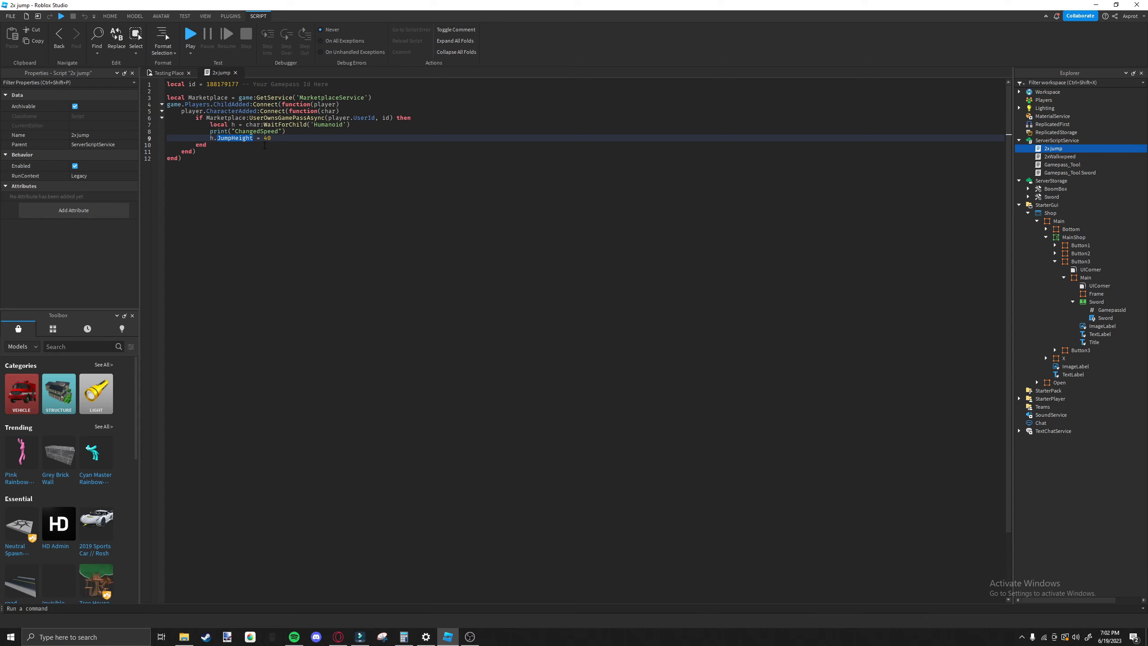
pyautogui.click(279, 140)
pyautogui.click(235, 73)
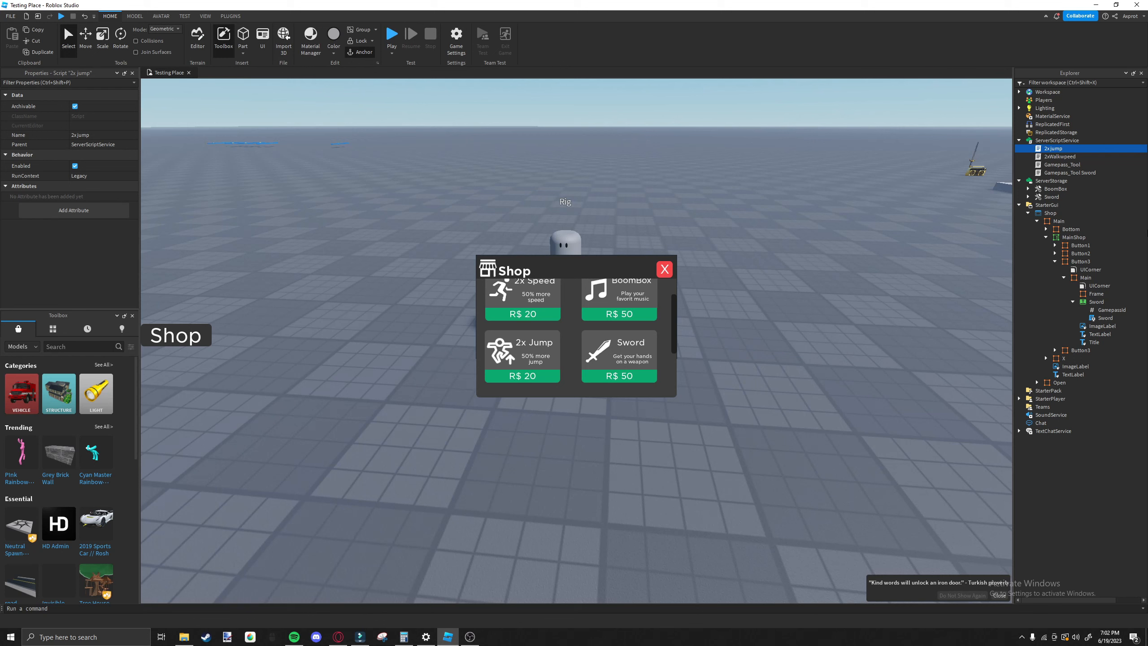
# Examine the GamepassId value inside the shop's 2x Jump price button.
pyautogui.click(523, 379)
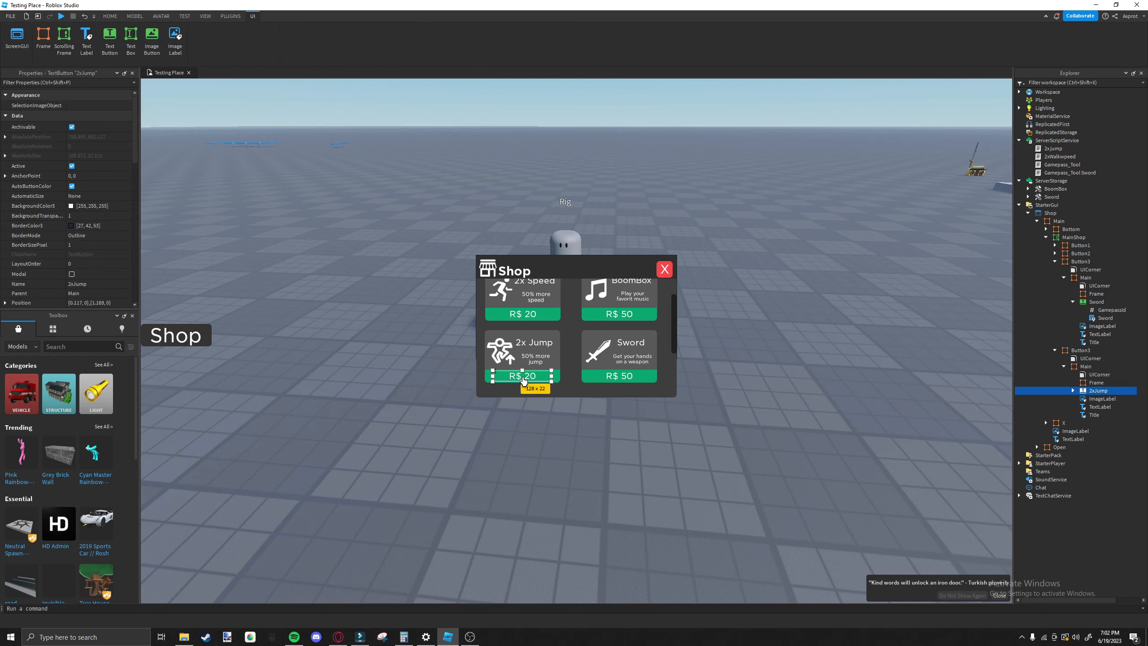
pyautogui.click(1073, 390)
pyautogui.click(1097, 398)
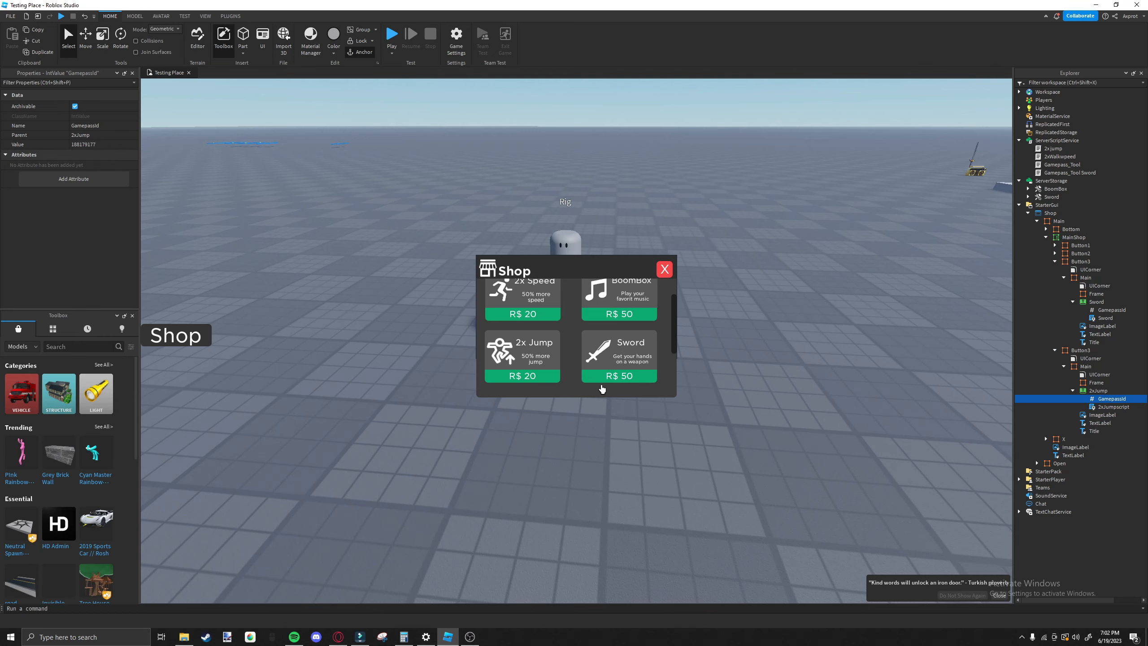
pyautogui.scroll(2, 601, 389)
pyautogui.click(449, 75)
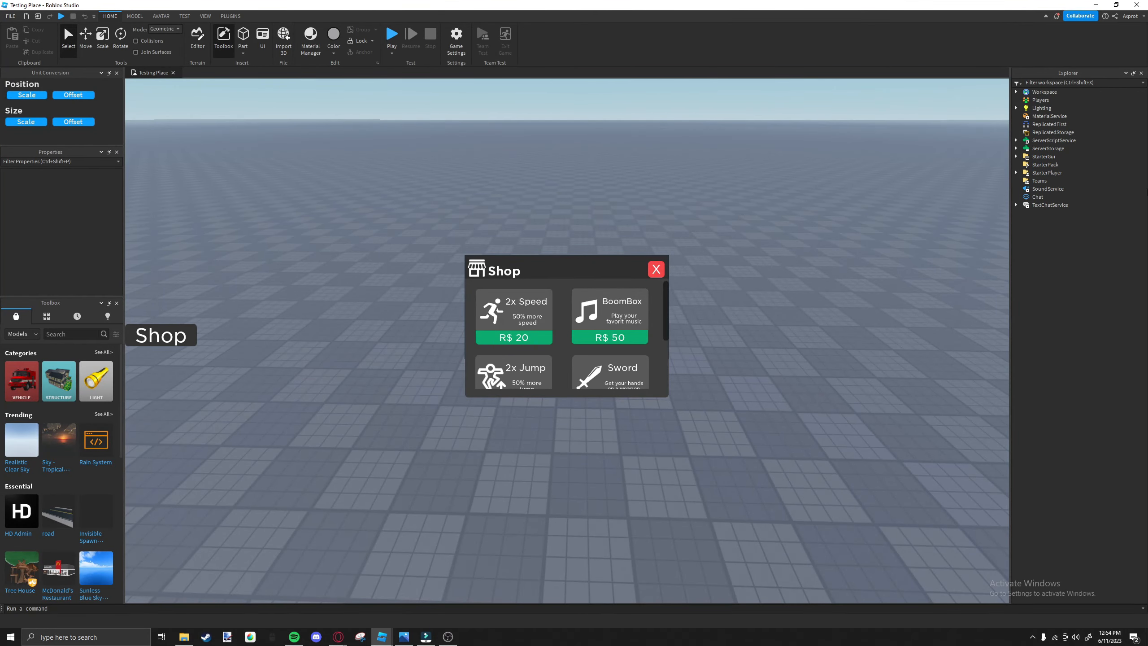
# Select the Shop GUI's Main frame in StarterGui together with its Bottom, MainShop, X and TextLabel children.
pyautogui.click(1016, 162)
pyautogui.click(1016, 157)
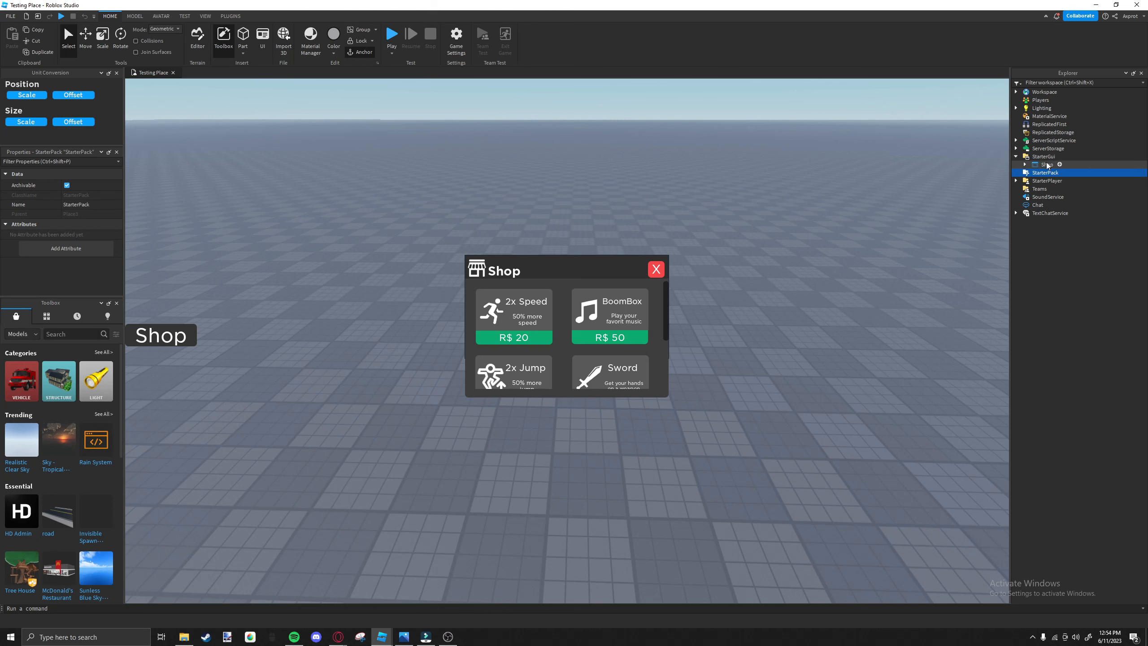
pyautogui.click(1026, 165)
pyautogui.click(1041, 175)
pyautogui.click(1034, 173)
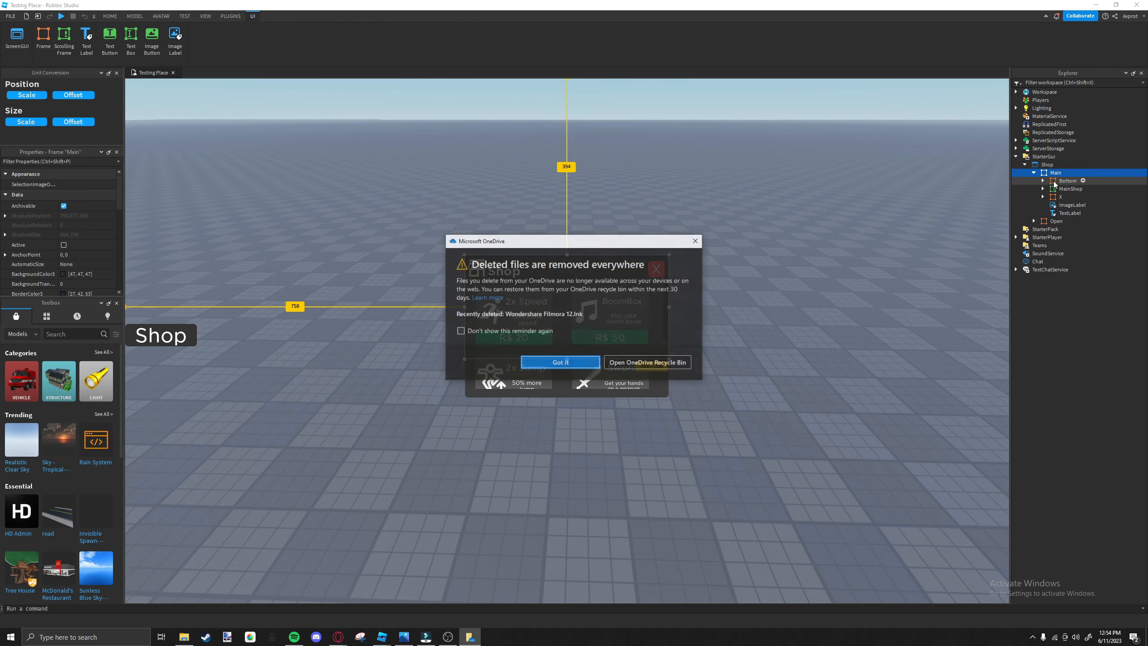
pyautogui.keyDown('ctrl'); pyautogui.click(1054, 181); pyautogui.keyUp('ctrl')
pyautogui.keyDown('ctrl'); pyautogui.click(1071, 188); pyautogui.keyUp('ctrl')
pyautogui.keyDown('ctrl'); pyautogui.click(1060, 196); pyautogui.keyUp('ctrl')
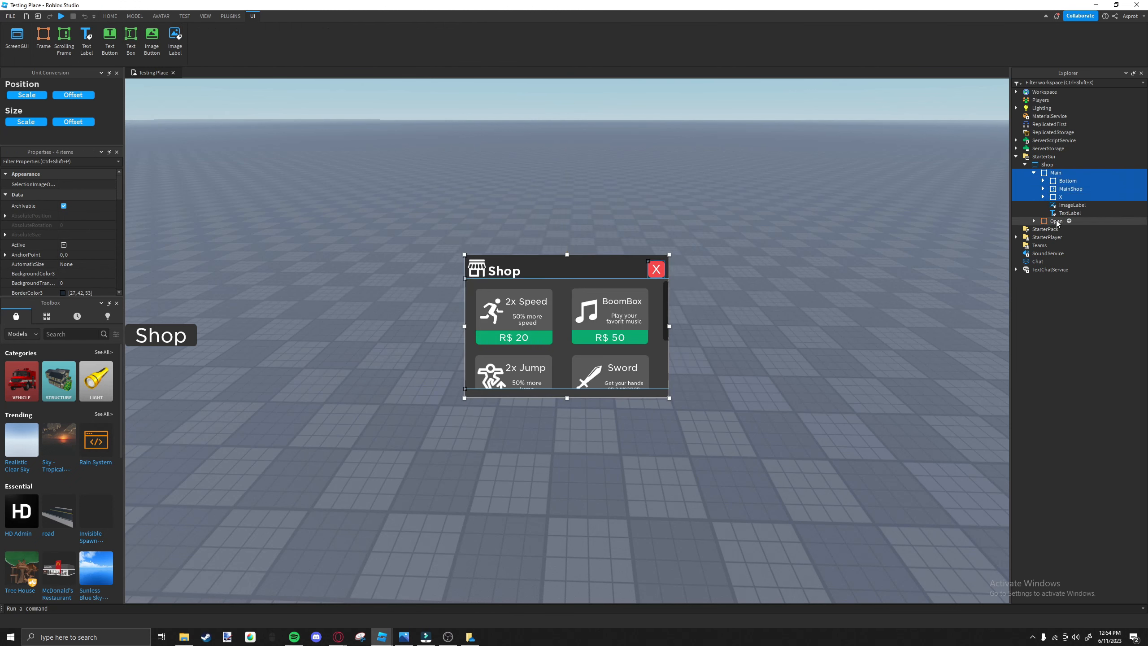
pyautogui.keyDown('ctrl'); pyautogui.click(1070, 213); pyautogui.keyUp('ctrl')
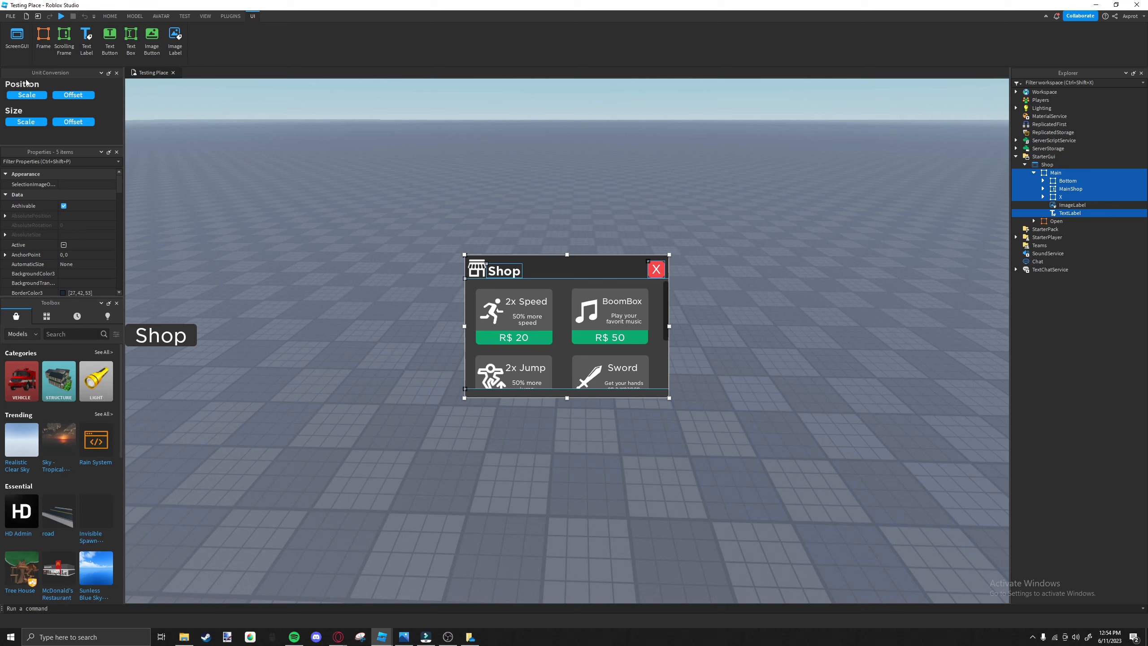
# Expand the X, MainShop and Bottom frames and add all four item button frames in MainShop to the selection.
pyautogui.click(1043, 197)
pyautogui.click(1042, 188)
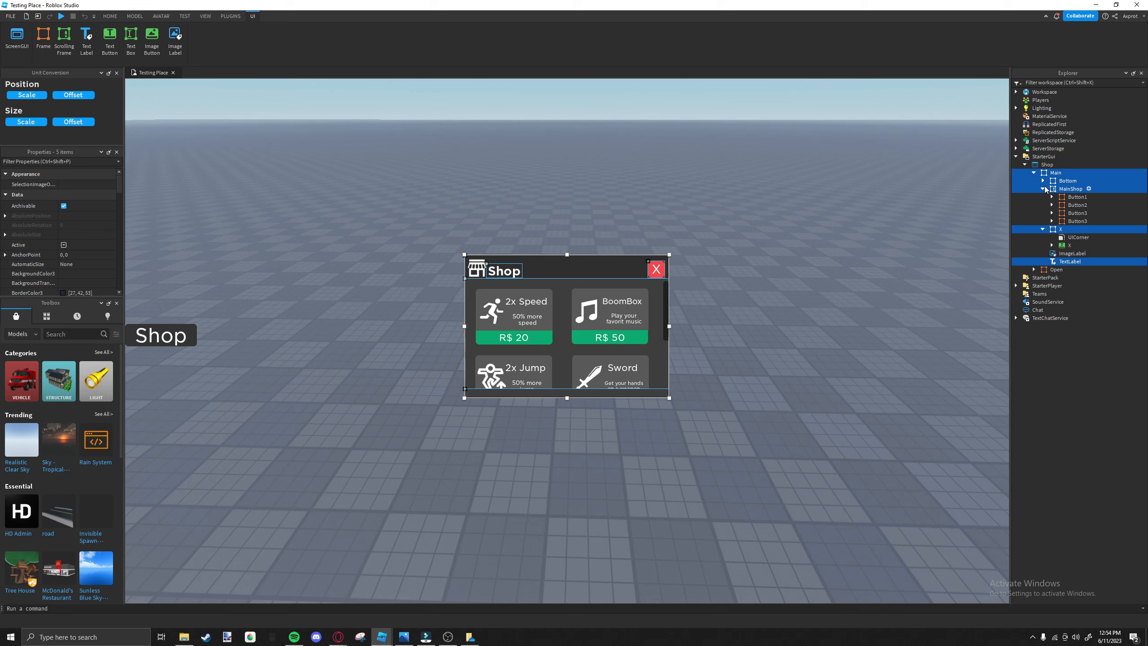
pyautogui.click(1043, 180)
pyautogui.keyDown('ctrl'); pyautogui.click(1064, 206); pyautogui.keyUp('ctrl')
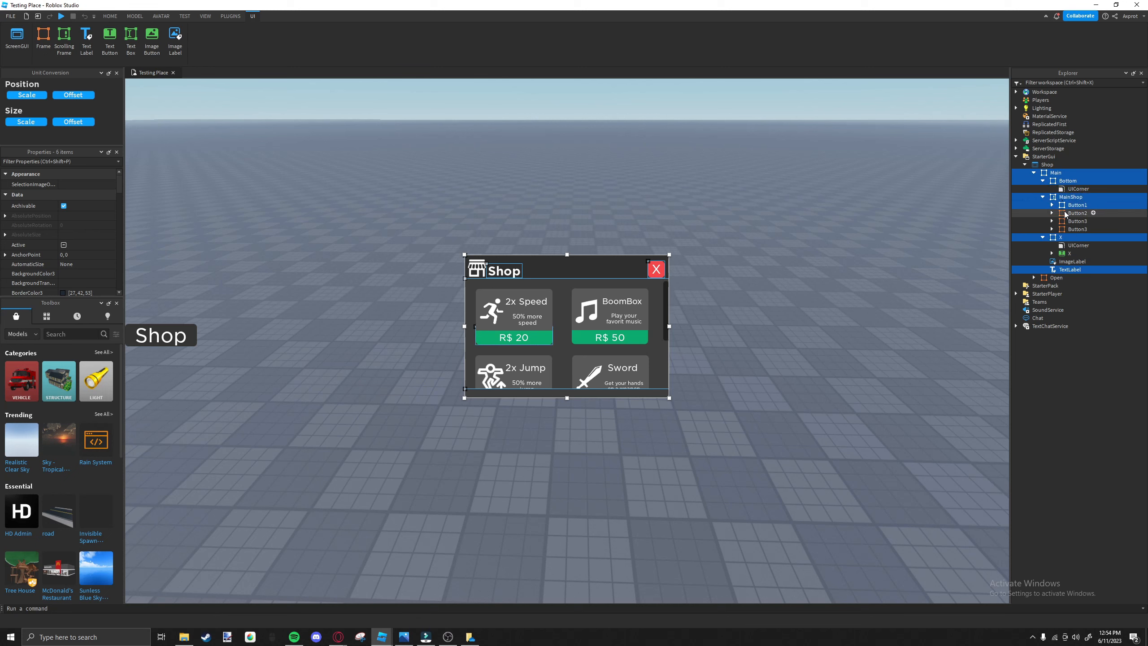
pyautogui.keyDown('ctrl'); pyautogui.click(1065, 213); pyautogui.keyUp('ctrl')
pyautogui.keyDown('ctrl'); pyautogui.click(1064, 221); pyautogui.keyUp('ctrl')
pyautogui.keyDown('ctrl'); pyautogui.click(1063, 228); pyautogui.keyUp('ctrl')
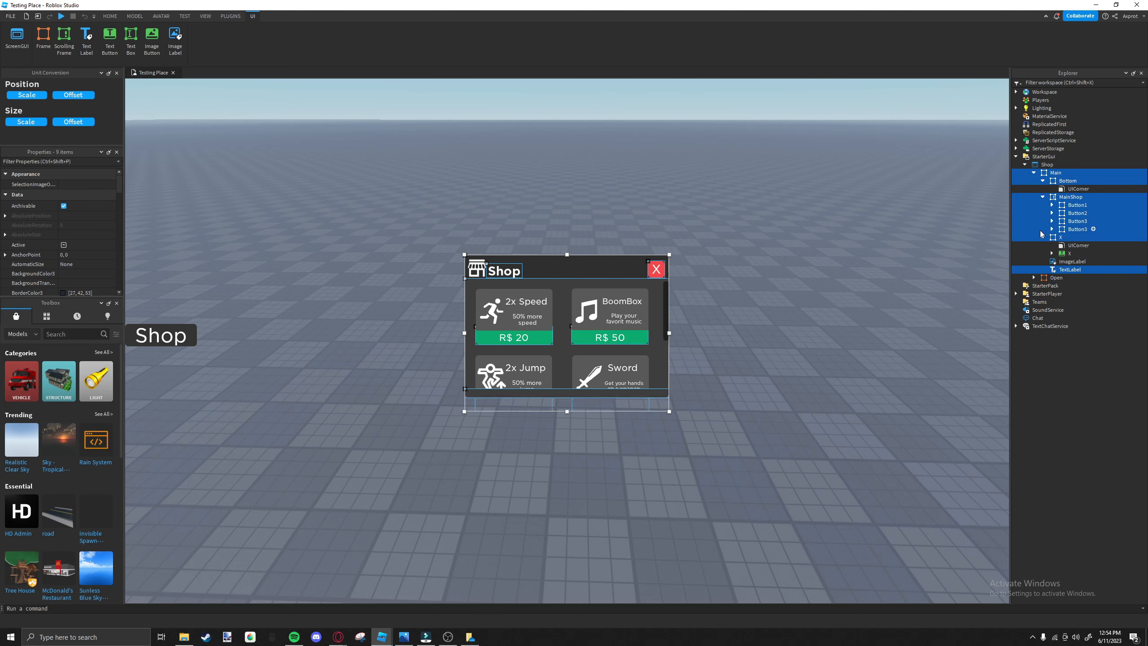
# Add the X text button and the Main frame of each of the four item buttons to the selection.
pyautogui.keyDown('ctrl'); pyautogui.click(1069, 254); pyautogui.keyUp('ctrl')
pyautogui.click(1052, 229)
pyautogui.click(1052, 221)
pyautogui.click(1052, 213)
pyautogui.click(1051, 205)
pyautogui.keyDown('ctrl'); pyautogui.click(1083, 221); pyautogui.keyUp('ctrl')
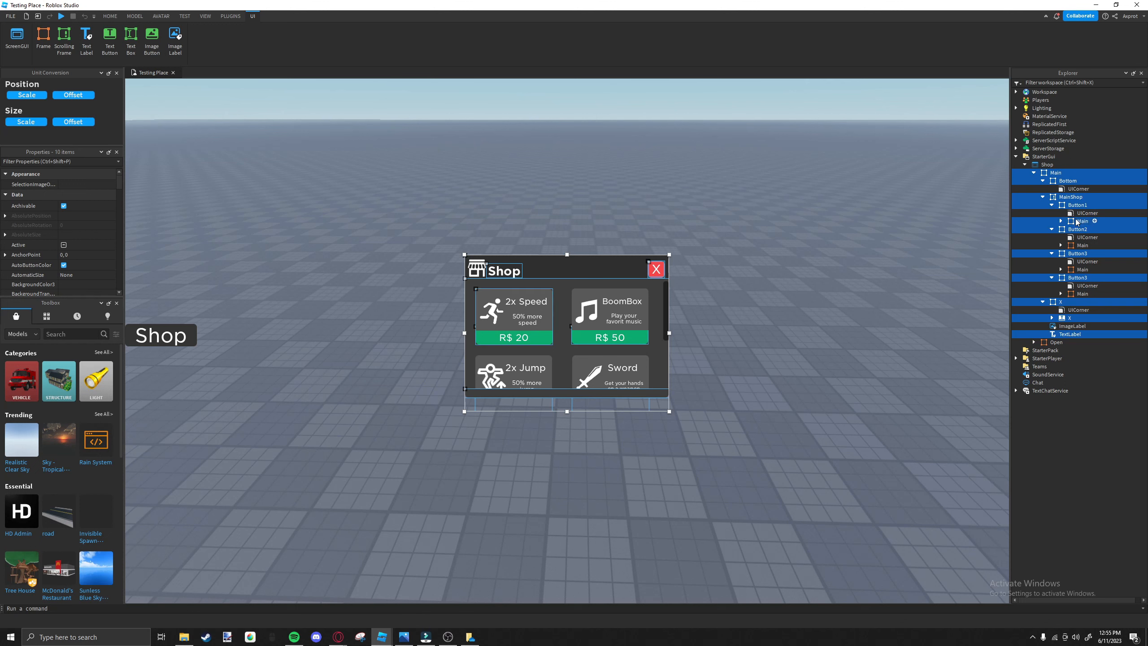
pyautogui.keyDown('ctrl'); pyautogui.click(1076, 246); pyautogui.keyUp('ctrl')
pyautogui.keyDown('ctrl'); pyautogui.click(1077, 269); pyautogui.keyUp('ctrl')
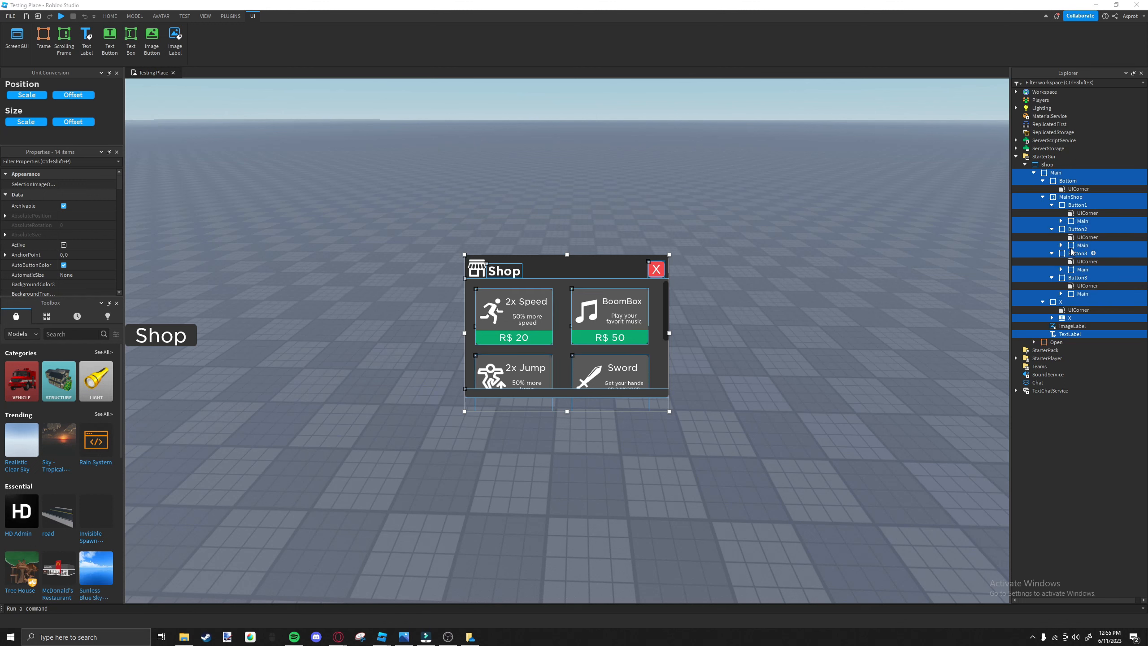
# Add Button1's Frame, 2xSpeed, ImageLabel, TextLabel and Title to the selection.
pyautogui.click(1061, 221)
pyautogui.keyDown('ctrl'); pyautogui.click(1081, 237); pyautogui.keyUp('ctrl')
pyautogui.keyDown('ctrl'); pyautogui.click(1081, 246); pyautogui.keyUp('ctrl')
pyautogui.keyDown('ctrl'); pyautogui.click(1081, 254); pyautogui.keyUp('ctrl')
pyautogui.keyDown('ctrl'); pyautogui.click(1082, 262); pyautogui.keyUp('ctrl')
pyautogui.keyDown('ctrl'); pyautogui.click(1090, 269); pyautogui.keyUp('ctrl')
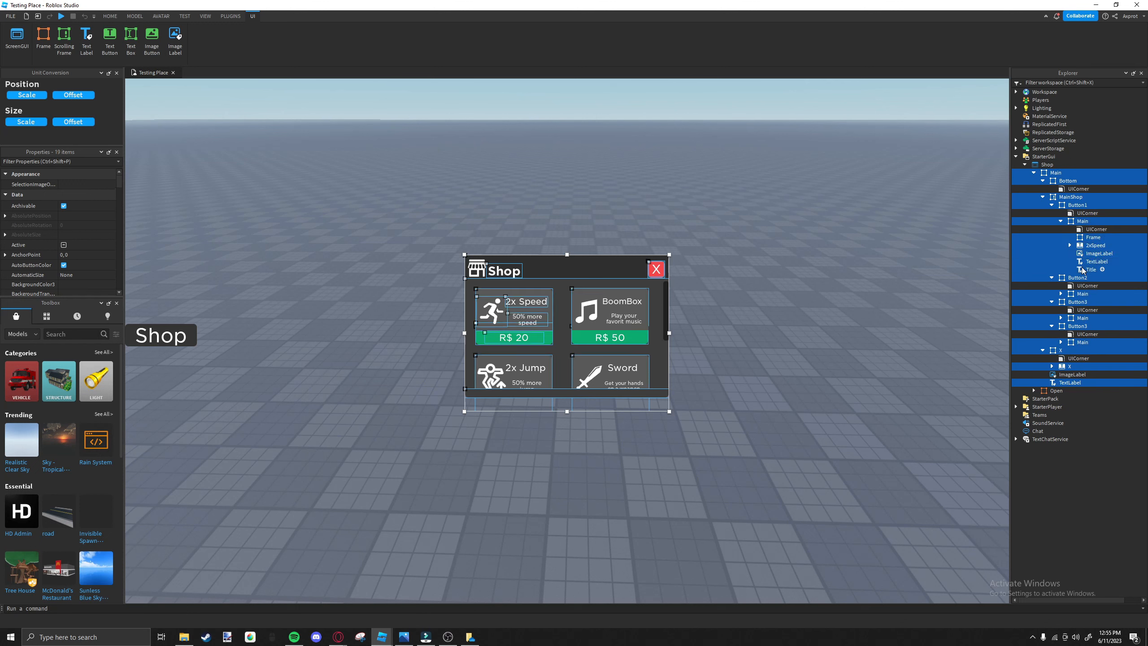
# Add Button2's Frame, BoomBox, ImageLabel, TextLabel and Title to the selection.
pyautogui.click(1060, 294)
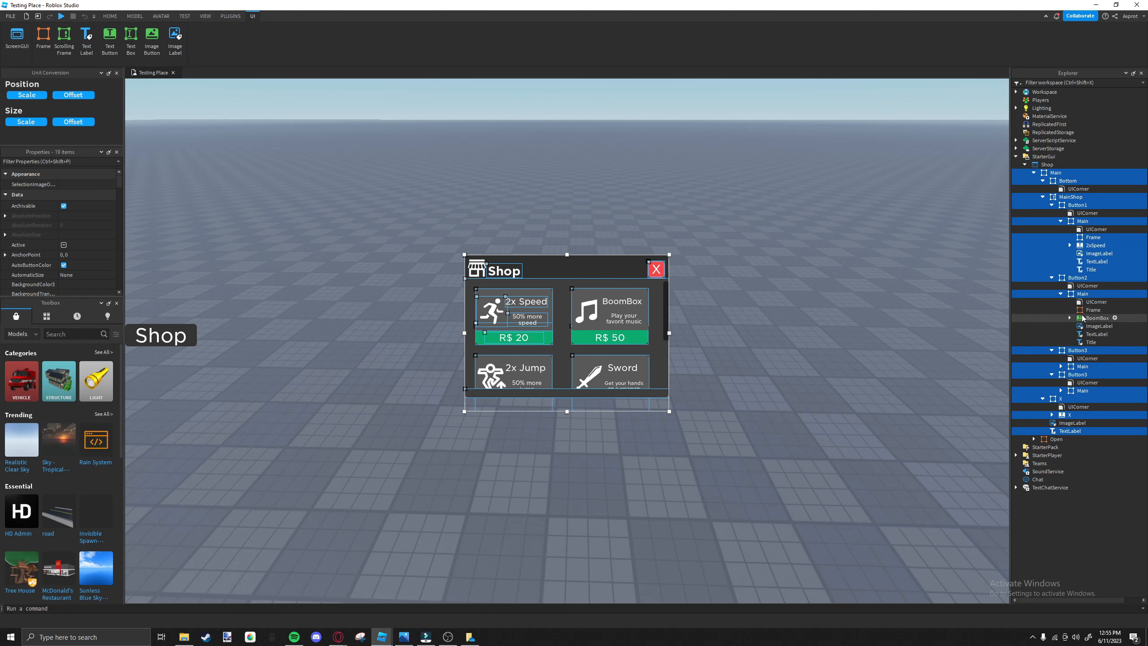
pyautogui.keyDown('ctrl'); pyautogui.click(1097, 318); pyautogui.keyUp('ctrl')
pyautogui.keyDown('ctrl'); pyautogui.click(1096, 327); pyautogui.keyUp('ctrl')
pyautogui.keyDown('ctrl'); pyautogui.click(1094, 334); pyautogui.keyUp('ctrl')
pyautogui.keyDown('ctrl'); pyautogui.click(1090, 342); pyautogui.keyUp('ctrl')
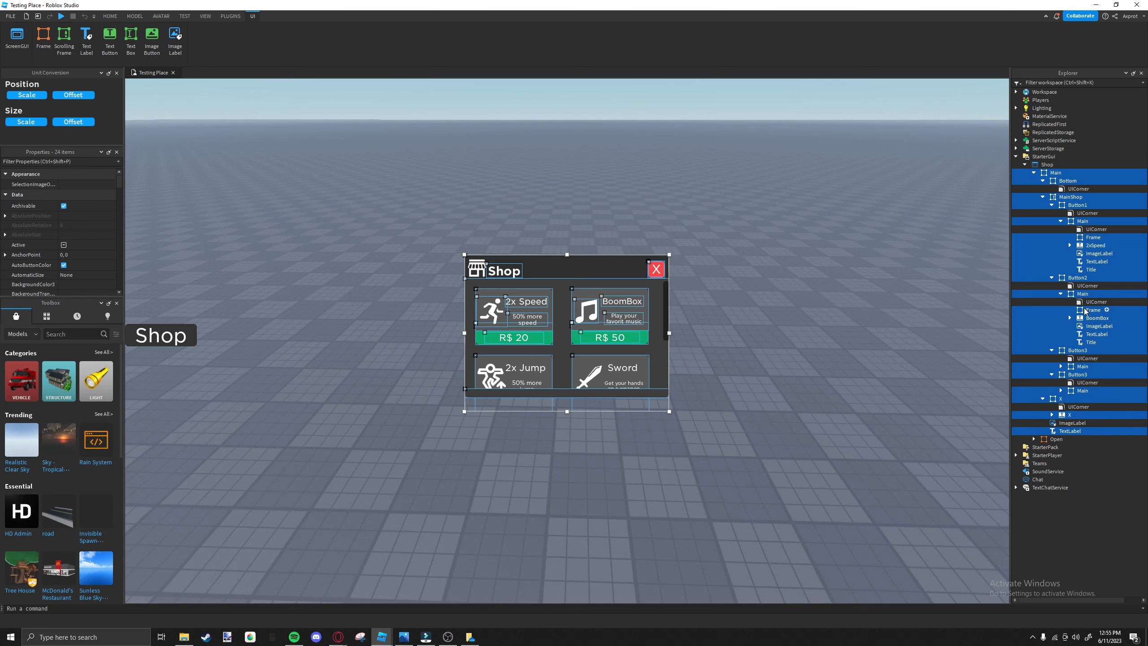
pyautogui.keyDown('ctrl'); pyautogui.click(1093, 310); pyautogui.keyUp('ctrl')
# Add the Frame, Sword, ImageLabel, TextLabel and Title of the Sword item's Button3 to the selection.
pyautogui.click(1061, 367)
pyautogui.keyDown('ctrl'); pyautogui.click(1093, 383); pyautogui.keyUp('ctrl')
pyautogui.keyDown('ctrl'); pyautogui.click(1093, 391); pyautogui.keyUp('ctrl')
pyautogui.keyDown('ctrl'); pyautogui.click(1098, 398); pyautogui.keyUp('ctrl')
pyautogui.keyDown('ctrl'); pyautogui.click(1096, 407); pyautogui.keyUp('ctrl')
pyautogui.keyDown('ctrl'); pyautogui.click(1092, 415); pyautogui.keyUp('ctrl')
pyautogui.keyDown('ctrl'); pyautogui.click(1126, 375); pyautogui.keyUp('ctrl')
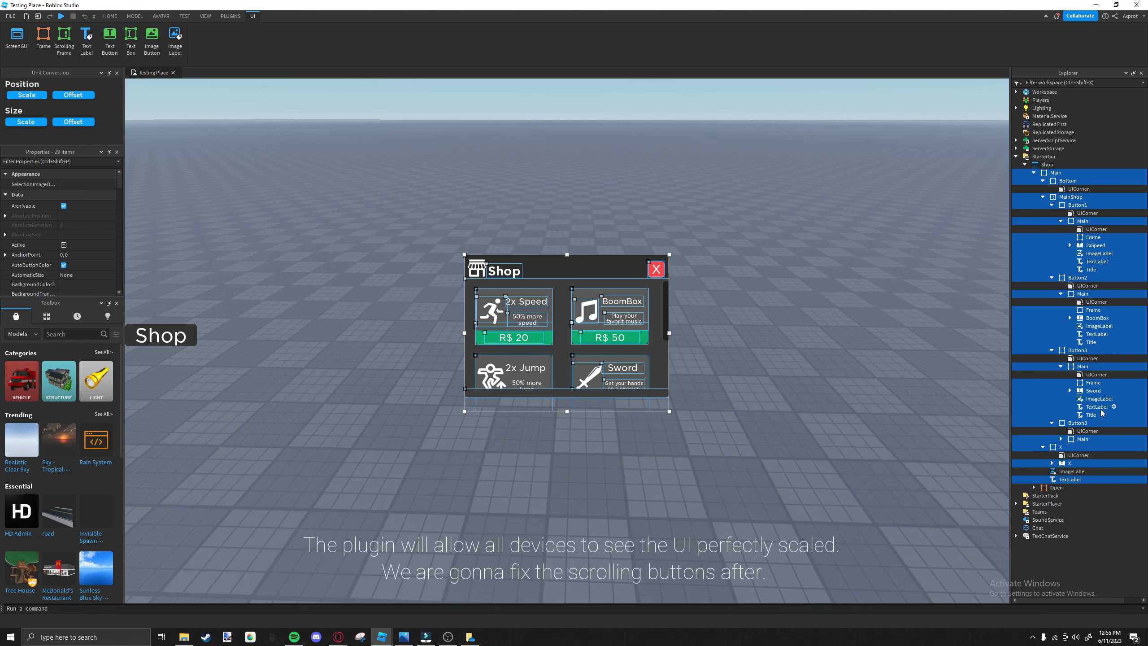
# Add the Frame, 2xJump, ImageLabel, TextLabel and Title of the 2x Jump item's Button3 to the selection.
pyautogui.click(1060, 438)
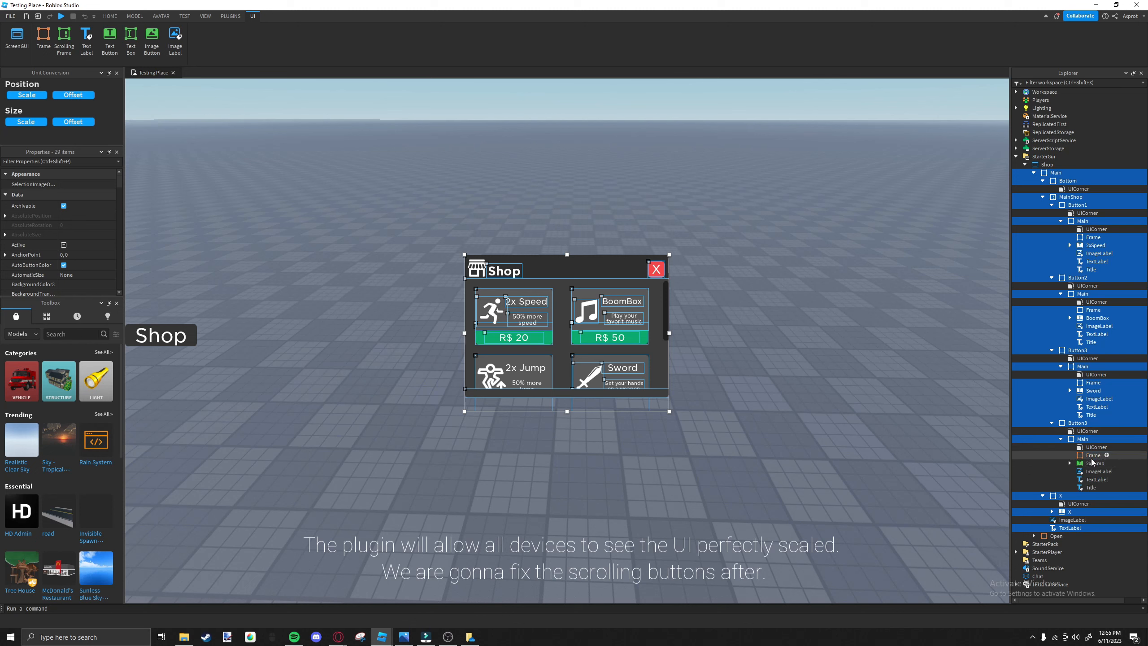
pyautogui.keyDown('ctrl'); pyautogui.click(1092, 455); pyautogui.keyUp('ctrl')
pyautogui.keyDown('ctrl'); pyautogui.click(1094, 464); pyautogui.keyUp('ctrl')
pyautogui.keyDown('ctrl'); pyautogui.click(1096, 472); pyautogui.keyUp('ctrl')
pyautogui.keyDown('ctrl'); pyautogui.click(1097, 480); pyautogui.keyUp('ctrl')
pyautogui.keyDown('ctrl'); pyautogui.click(1091, 488); pyautogui.keyUp('ctrl')
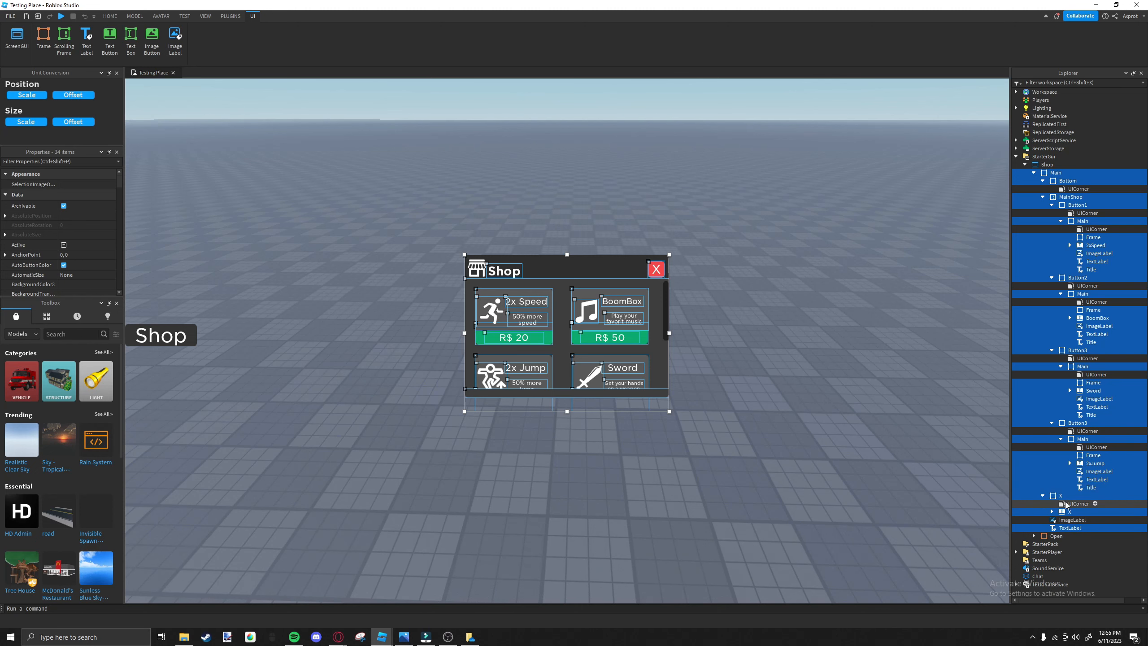
# Include the shop header's ImageLabel and convert the position and size of all selected elements to Scale.
pyautogui.keyDown('ctrl'); pyautogui.click(1071, 519); pyautogui.keyUp('ctrl')
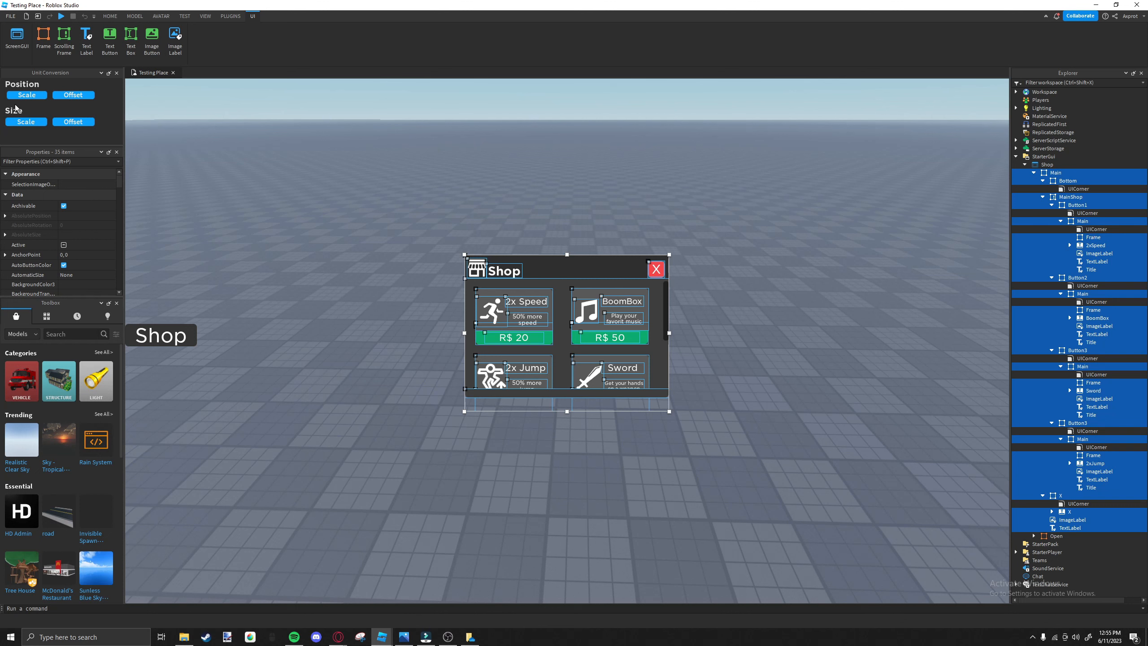
pyautogui.click(24, 98)
pyautogui.click(32, 123)
# Convert the position and size of the Open frame and its TextButton to Scale.
pyautogui.click(1035, 536)
pyautogui.click(1070, 544)
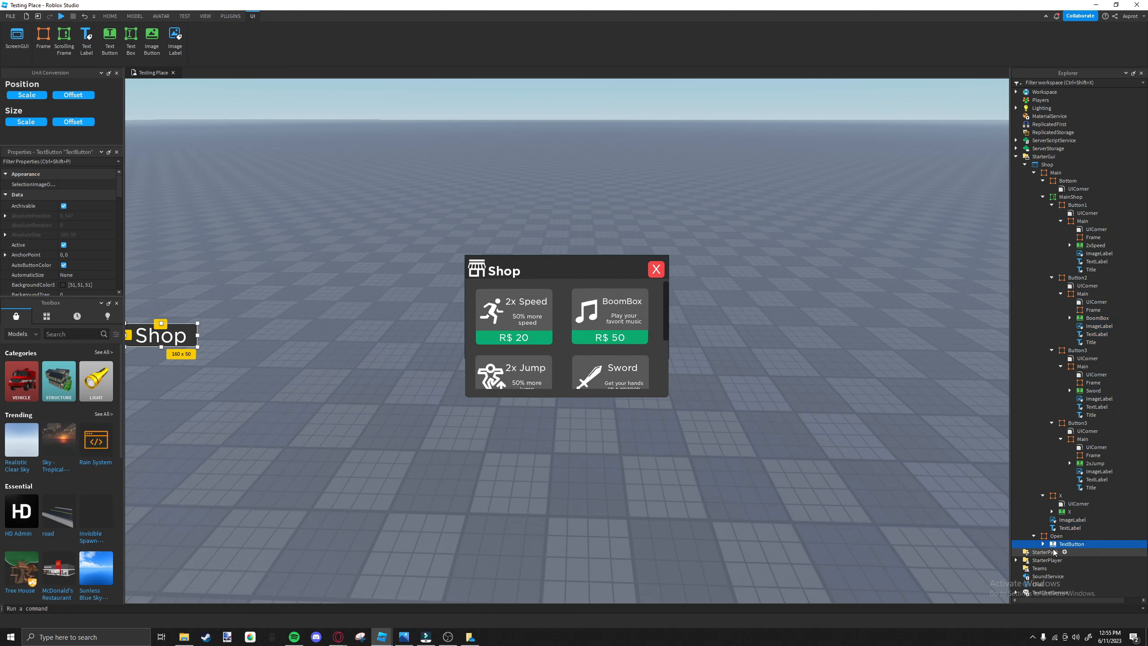
pyautogui.click(1043, 544)
pyautogui.keyDown('ctrl'); pyautogui.click(1056, 536); pyautogui.keyUp('ctrl')
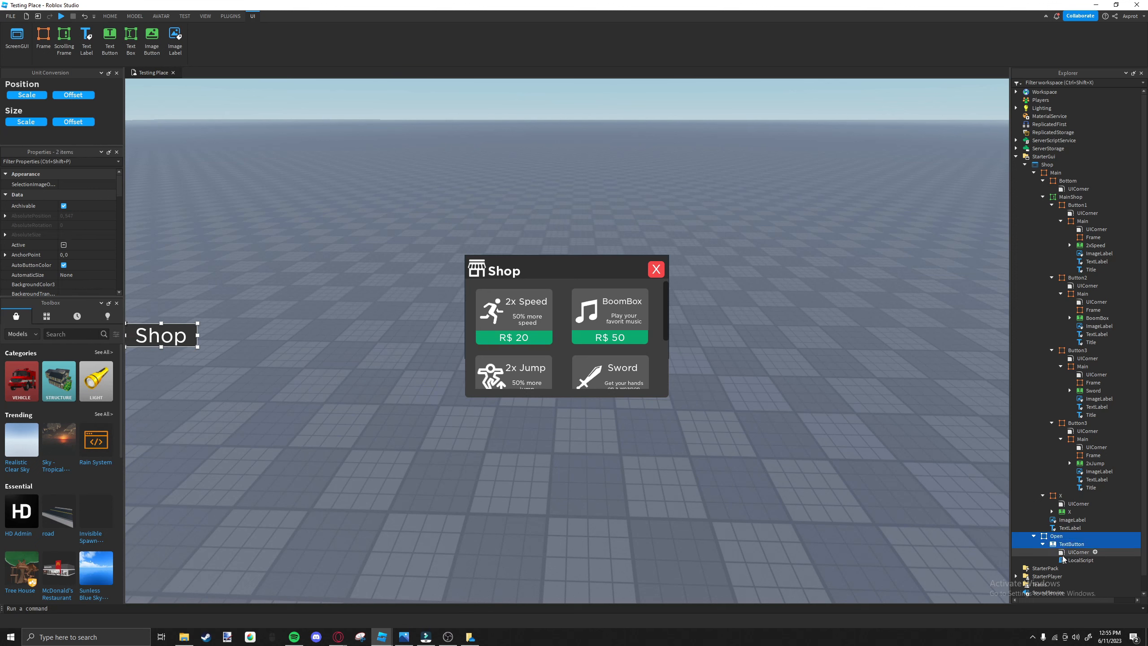
pyautogui.click(26, 122)
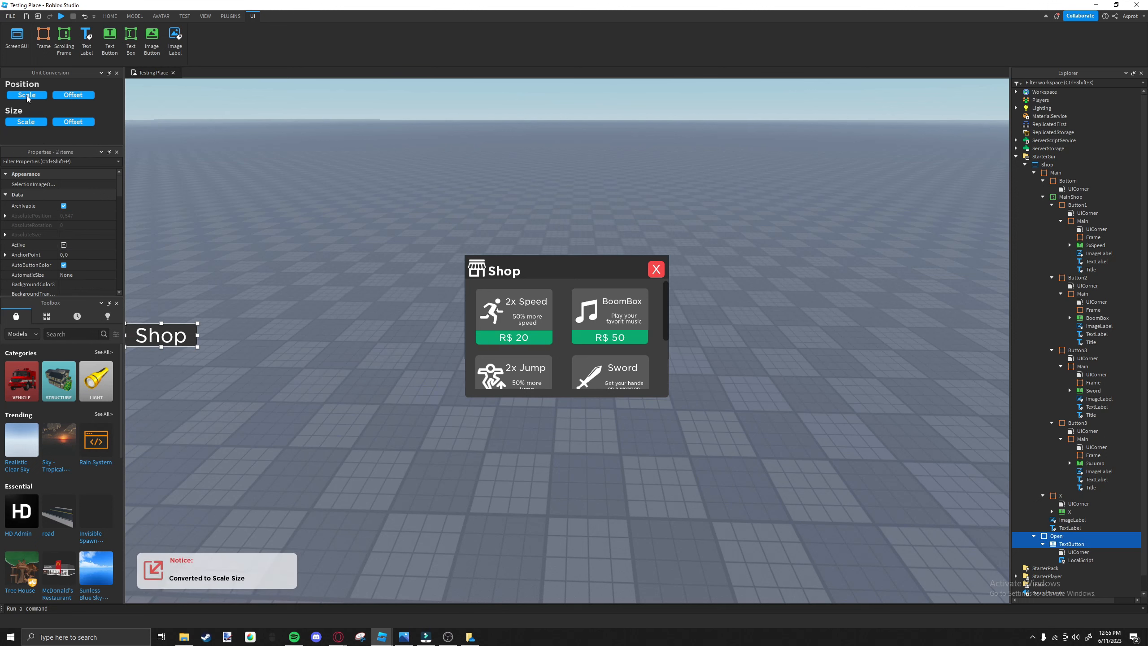
# Preview the shop GUI in the device emulator on the Samsung Tab A, iPod Touch 6th Generation and another device.
pyautogui.click(354, 185)
pyautogui.click(206, 15)
pyautogui.click(185, 16)
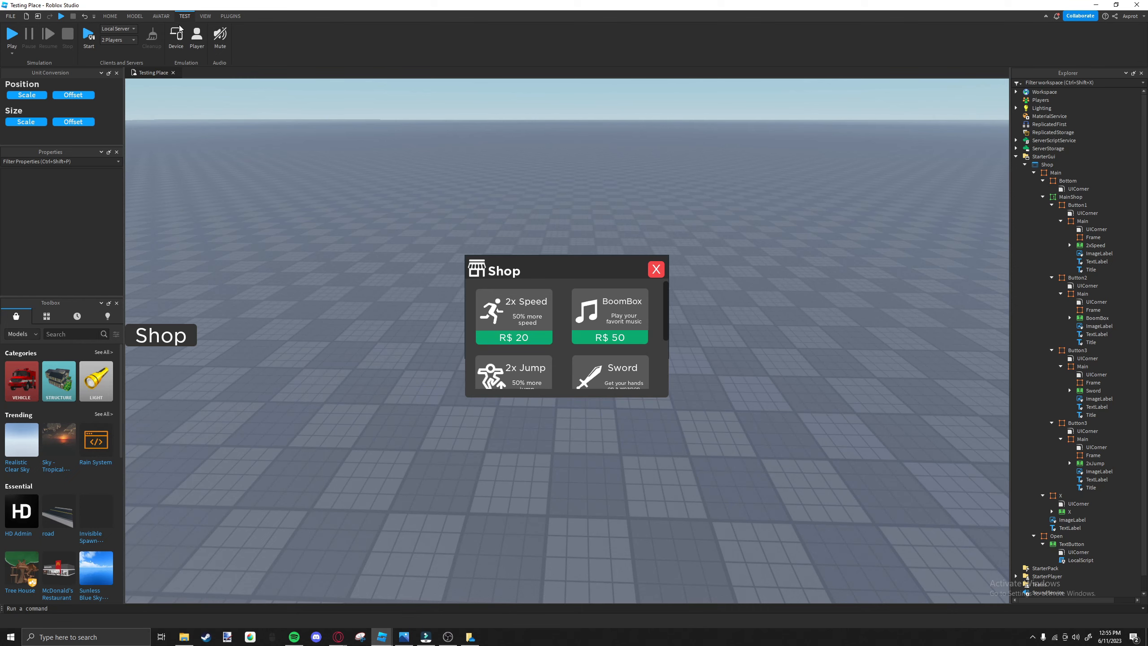
pyautogui.click(176, 35)
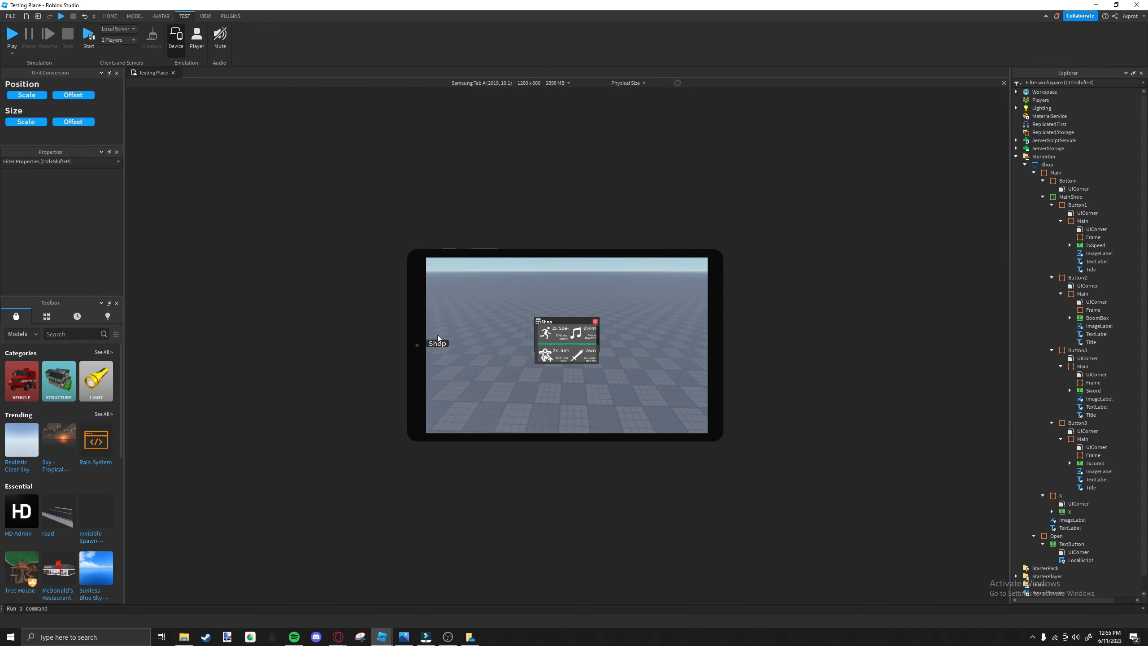
pyautogui.click(483, 83)
pyautogui.click(492, 196)
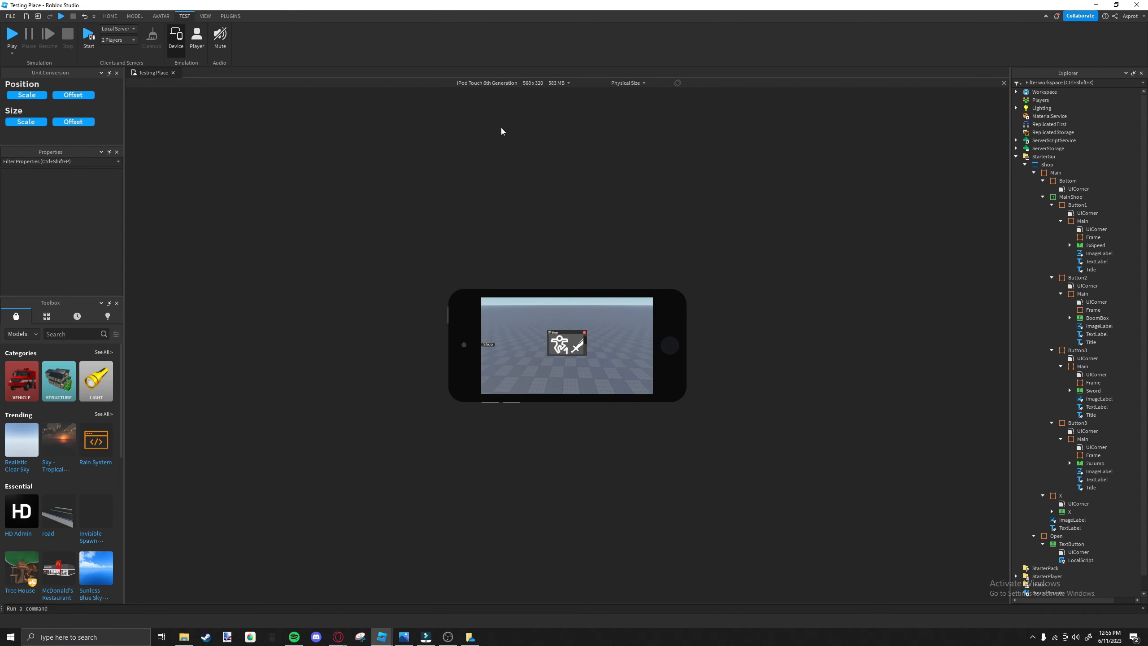
pyautogui.click(496, 83)
pyautogui.click(499, 286)
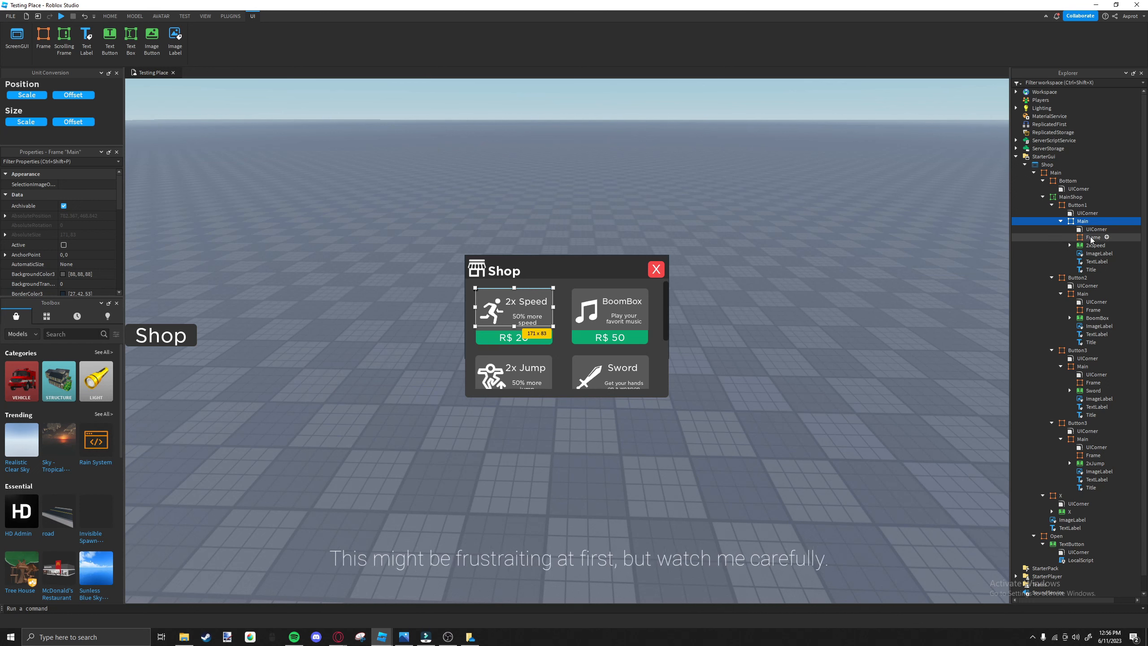
pyautogui.click(60, 161)
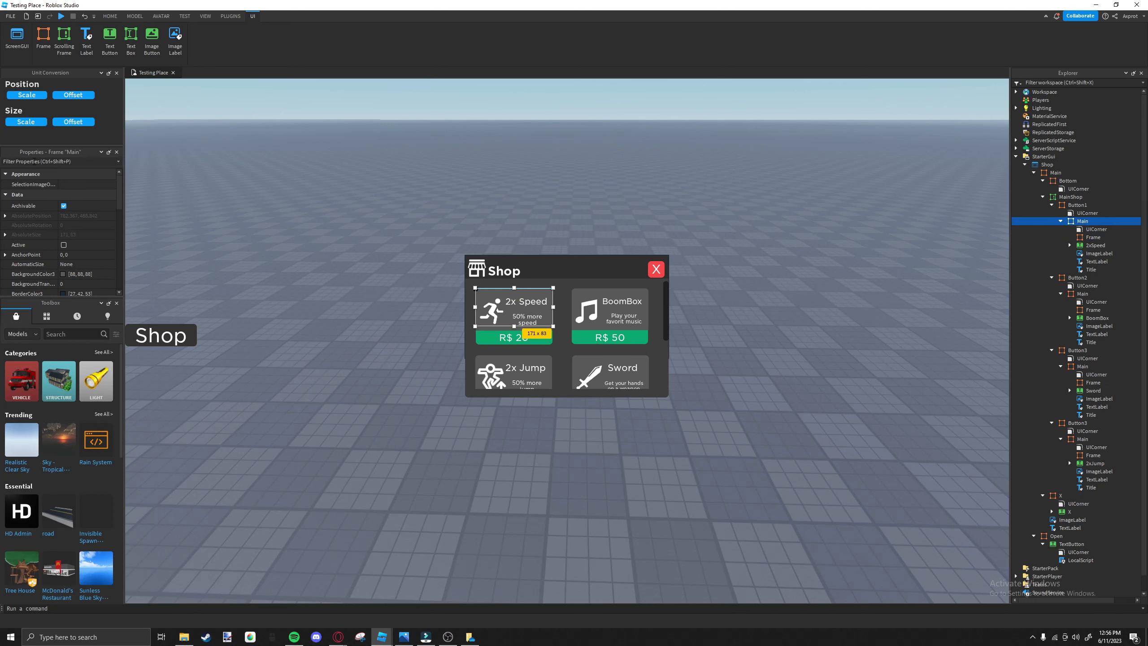
pyautogui.write('wd')
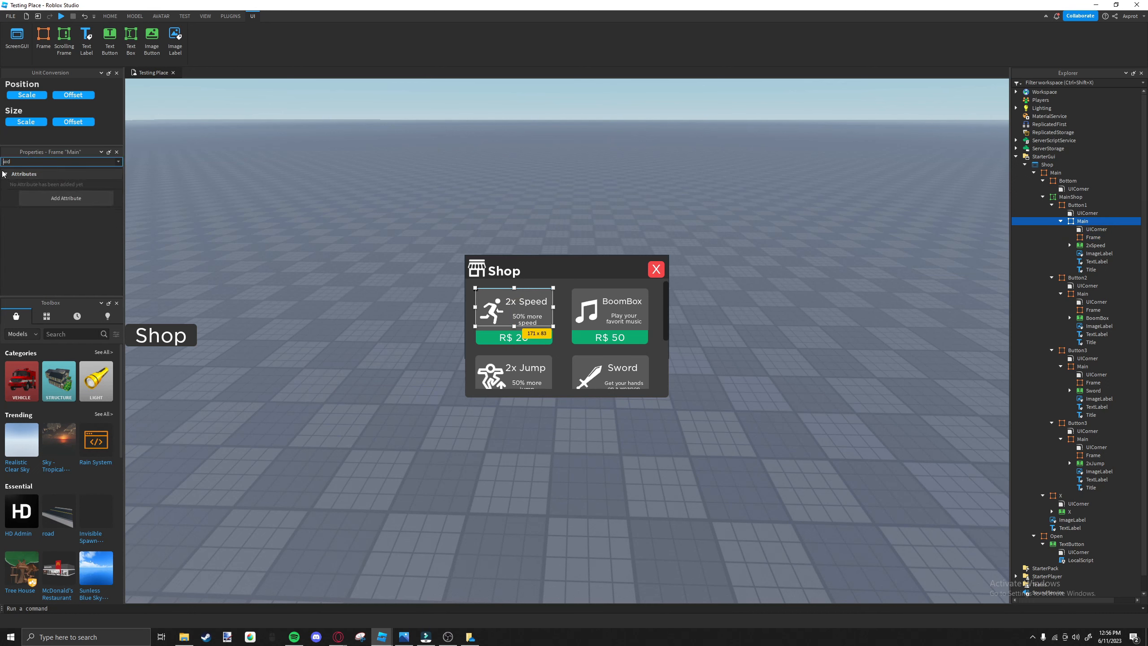
pyautogui.press('BackSpace')
pyautogui.press('BackSpace')
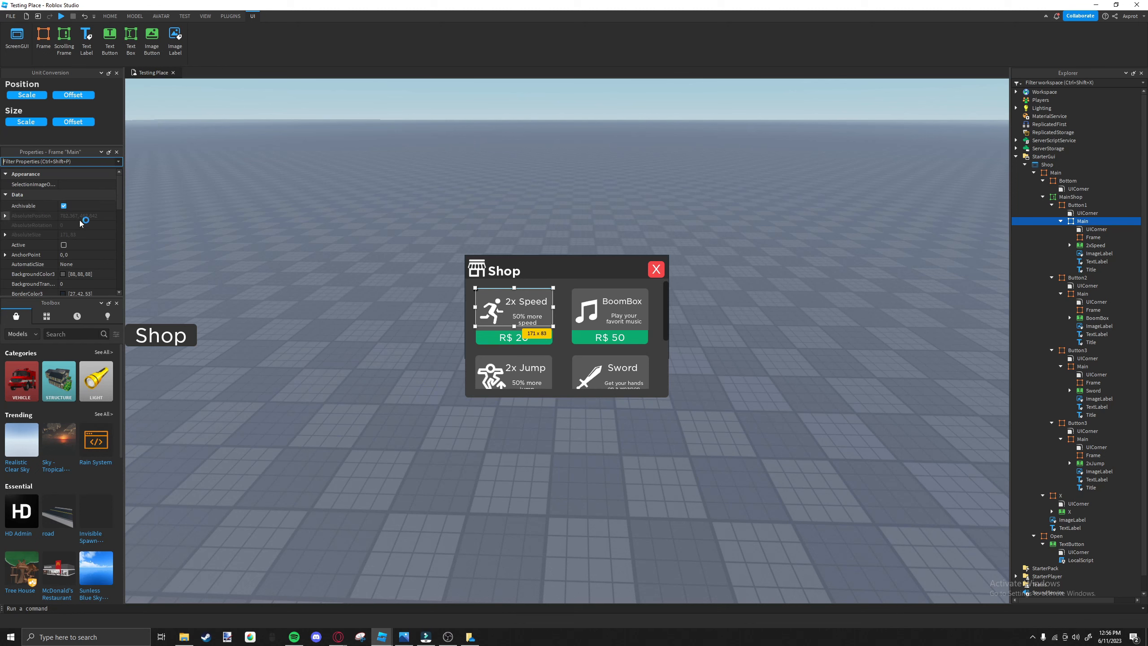
# Enlarge the property list and examine the Position and Size of Button1's Main frame.
pyautogui.moveTo(81, 302); pyautogui.dragTo(81, 395)
pyautogui.click(81, 301)
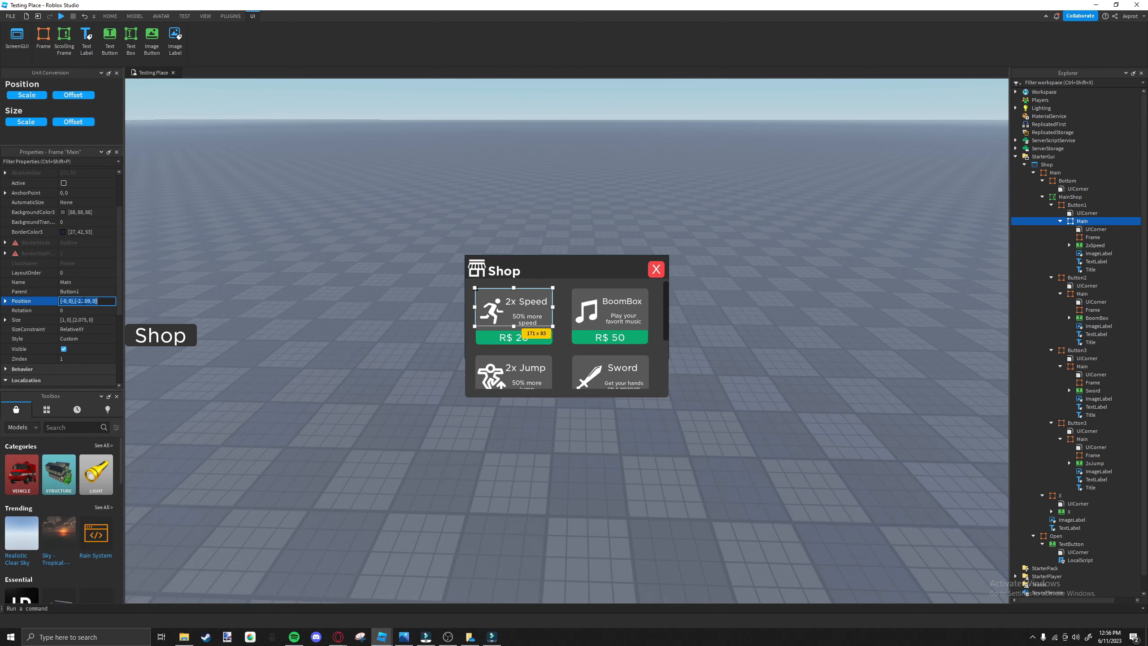
pyautogui.click(104, 320)
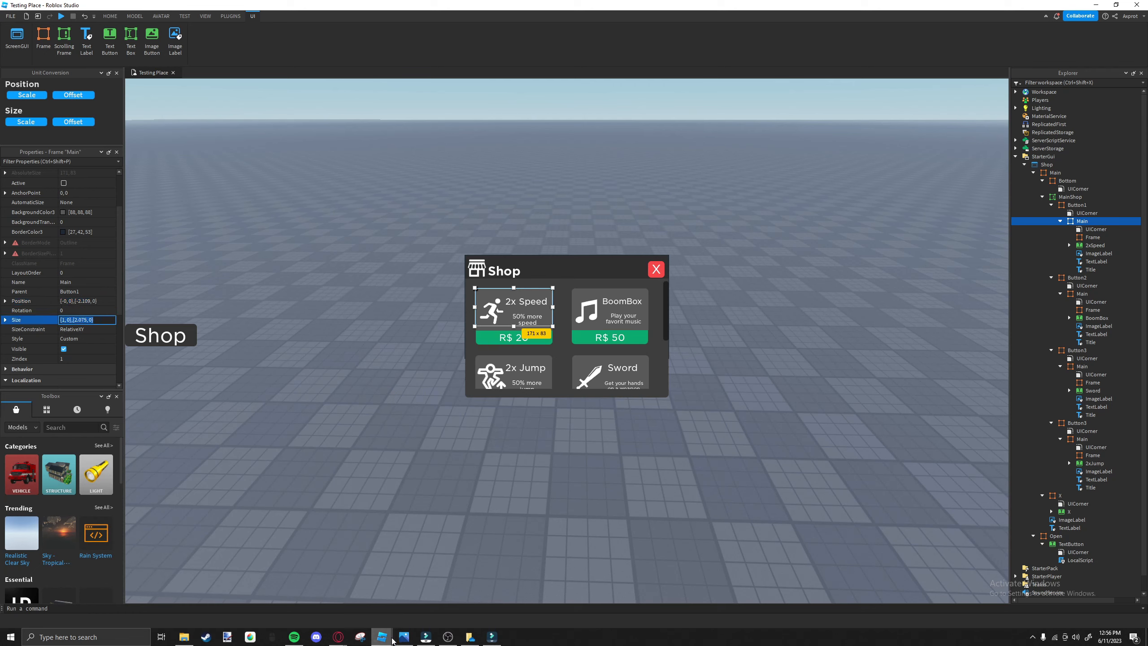
pyautogui.moveTo(344, 635)
pyautogui.click(311, 610)
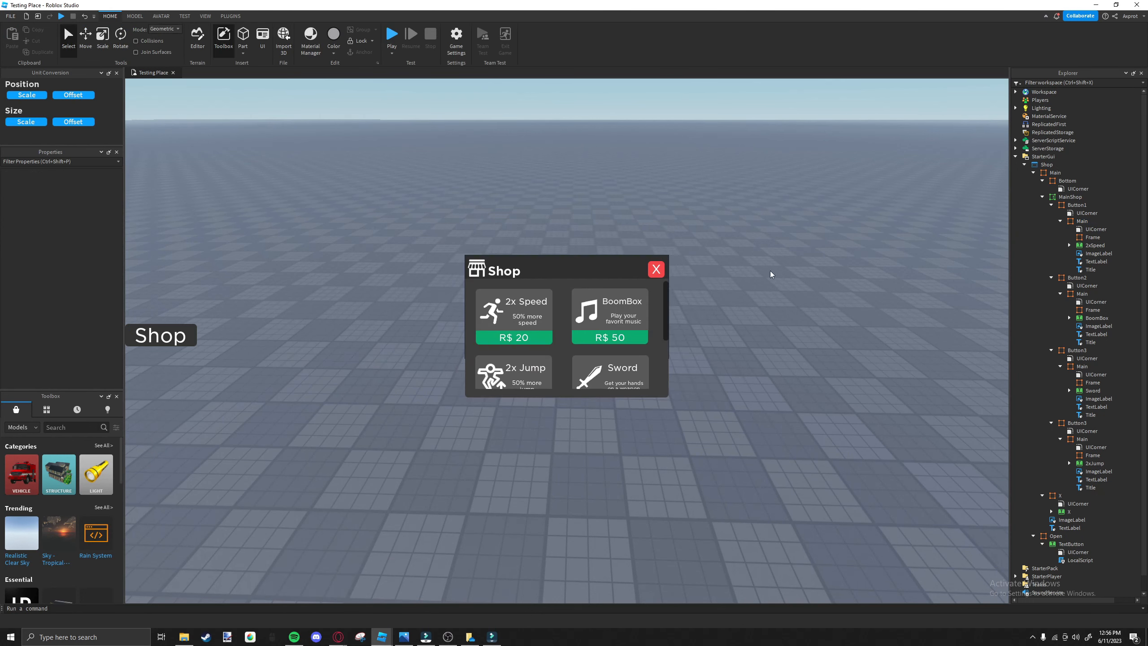
# Try to set the Size of the Main frame inside Button1 to 0.1 scale in both directions.
pyautogui.click(1076, 205)
pyautogui.click(1067, 181)
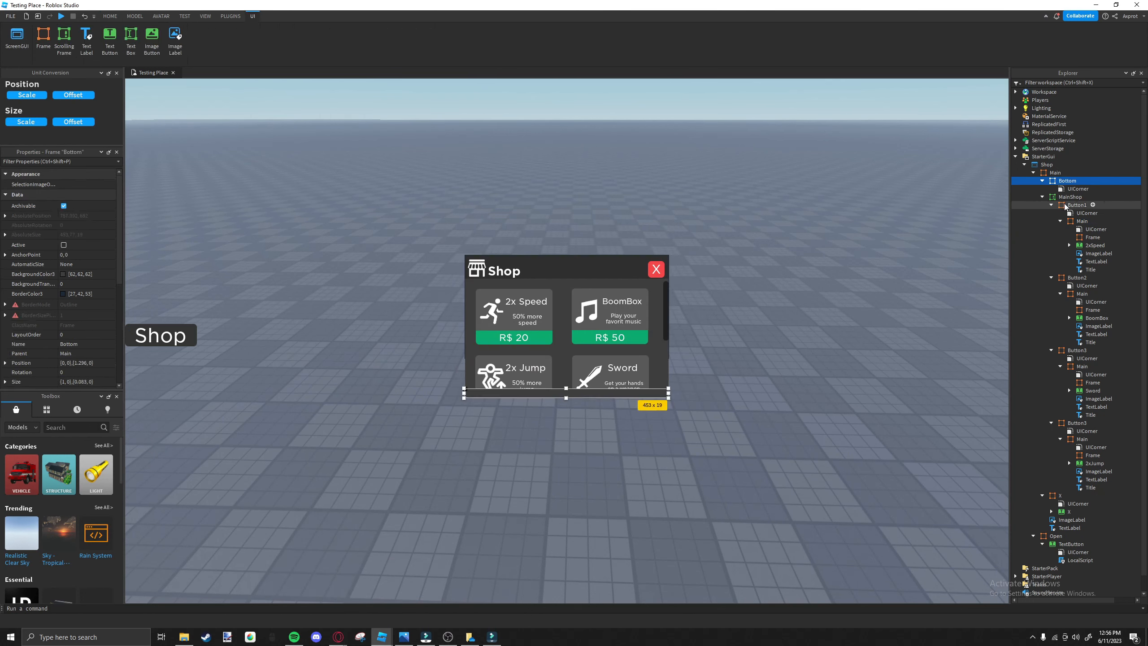
pyautogui.click(1081, 221)
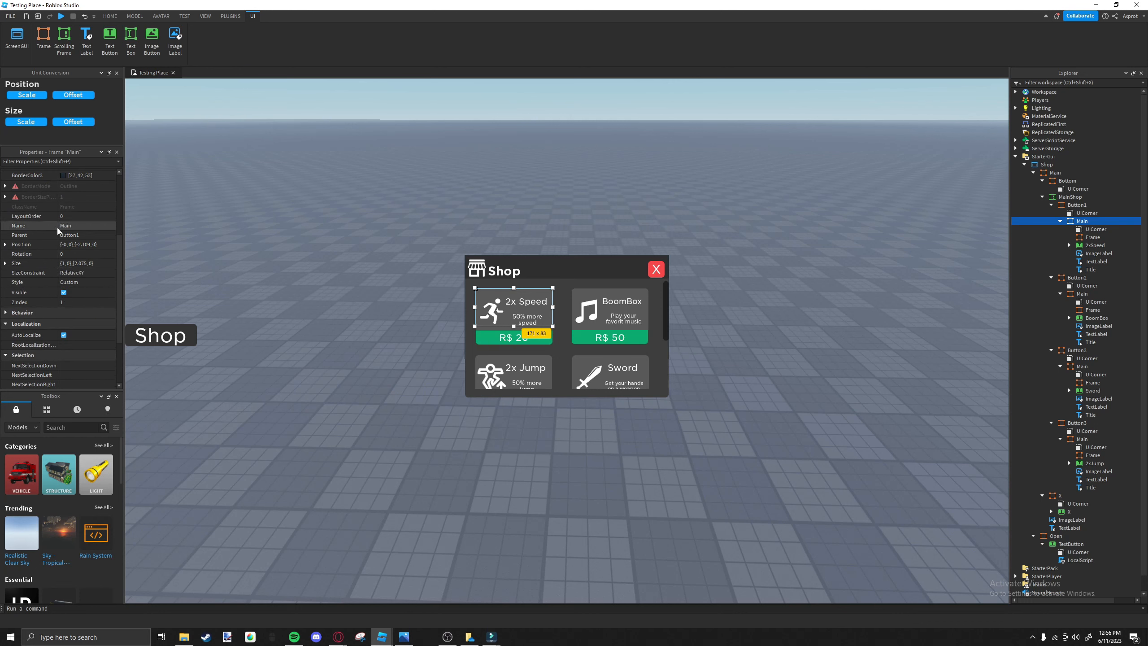
pyautogui.scroll(-1, 57, 231)
pyautogui.click(73, 233)
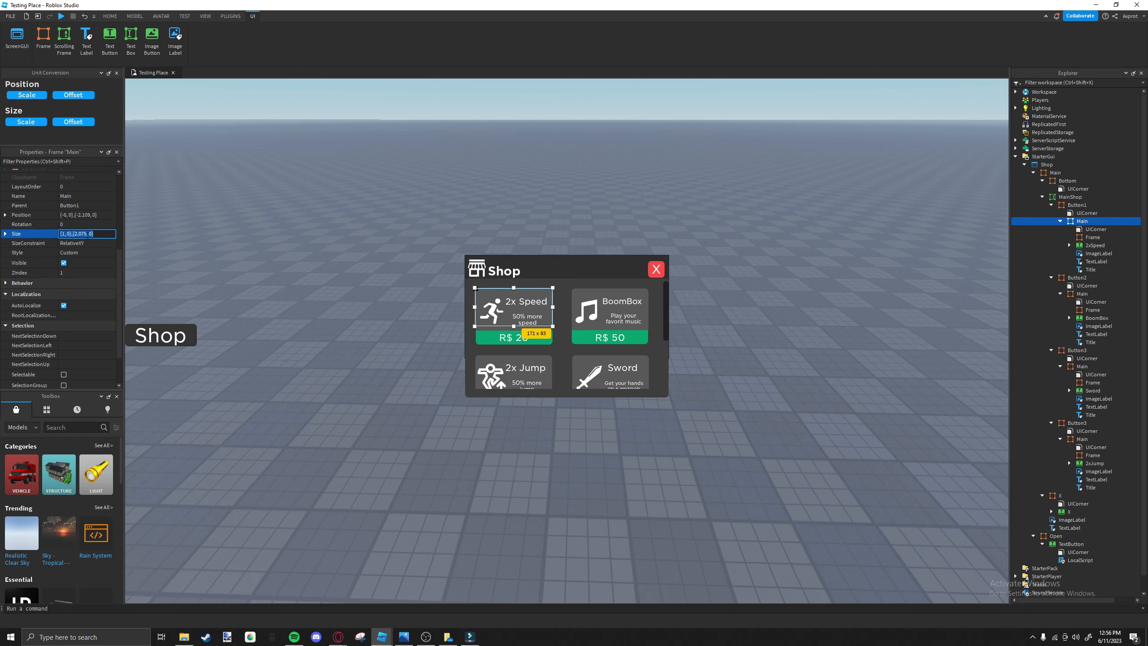
pyautogui.write('.1')
pyautogui.press('Return')
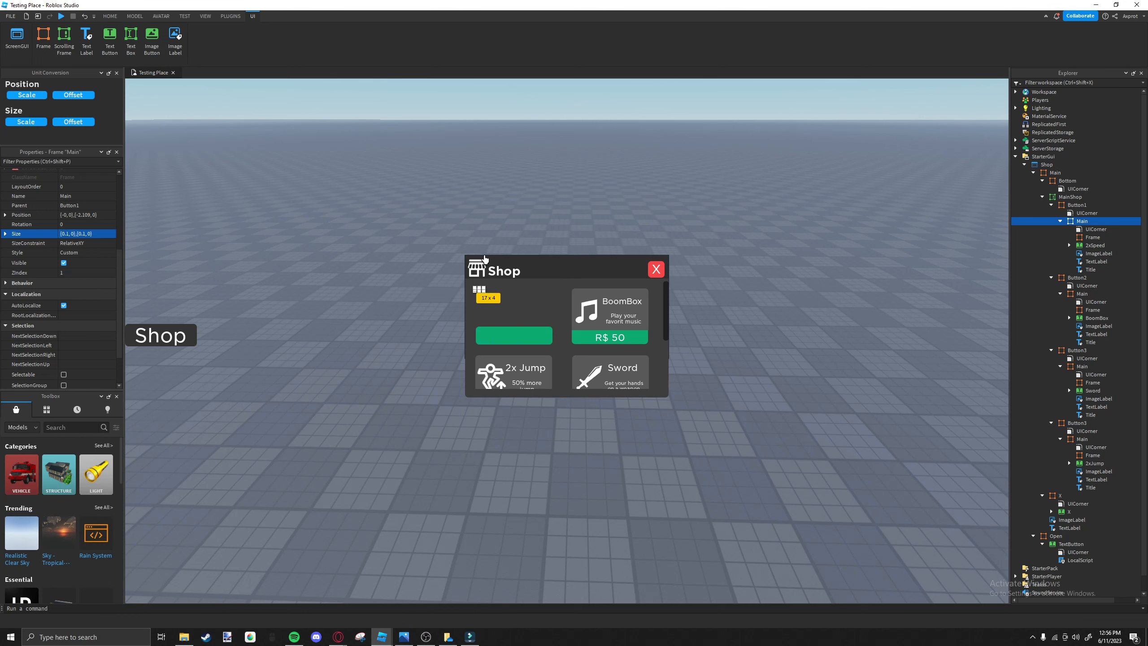
pyautogui.hotkey('ctrl', 'z')
# Set the Size of the Button1 frame to {0.1, 0},{0.1, 0}.
pyautogui.click(1091, 207)
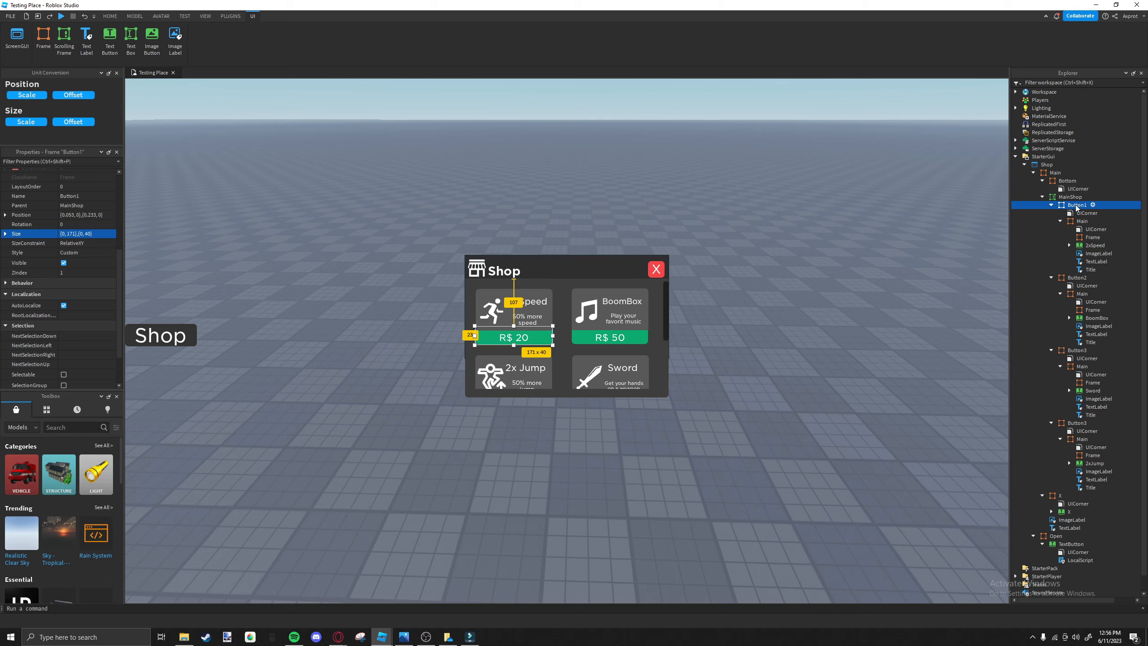
pyautogui.click(78, 233)
pyautogui.write('{0.1, 0}{0.1,0}')
pyautogui.press('Return')
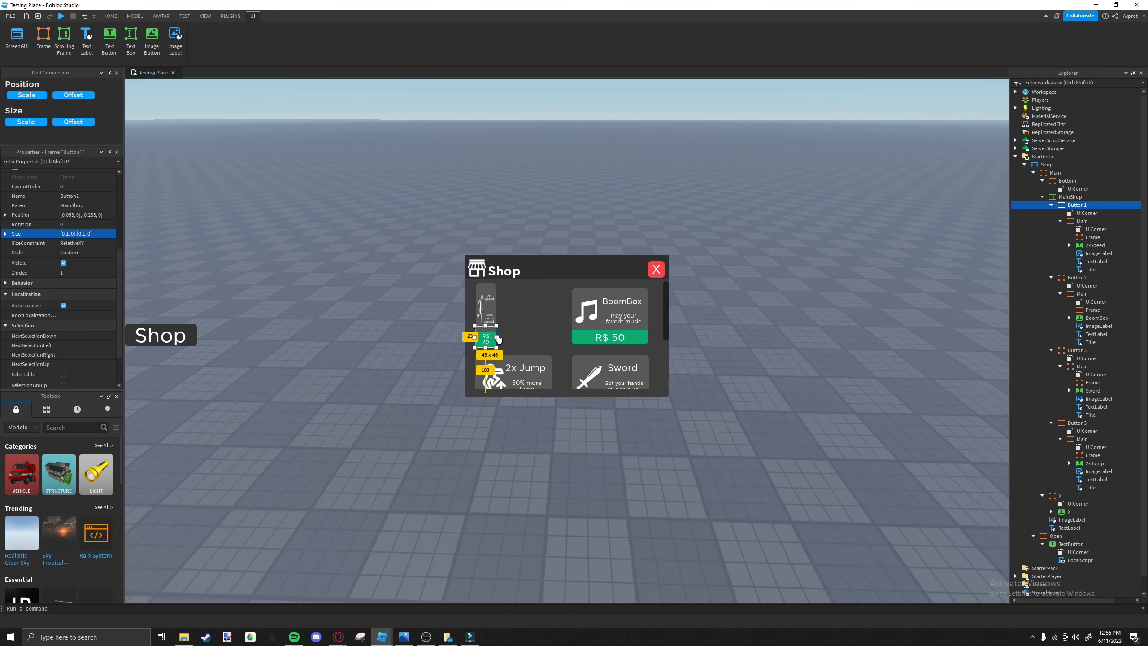
# Widen the Button1 frame to about 170 px to match the width of Button2.
pyautogui.click(575, 339)
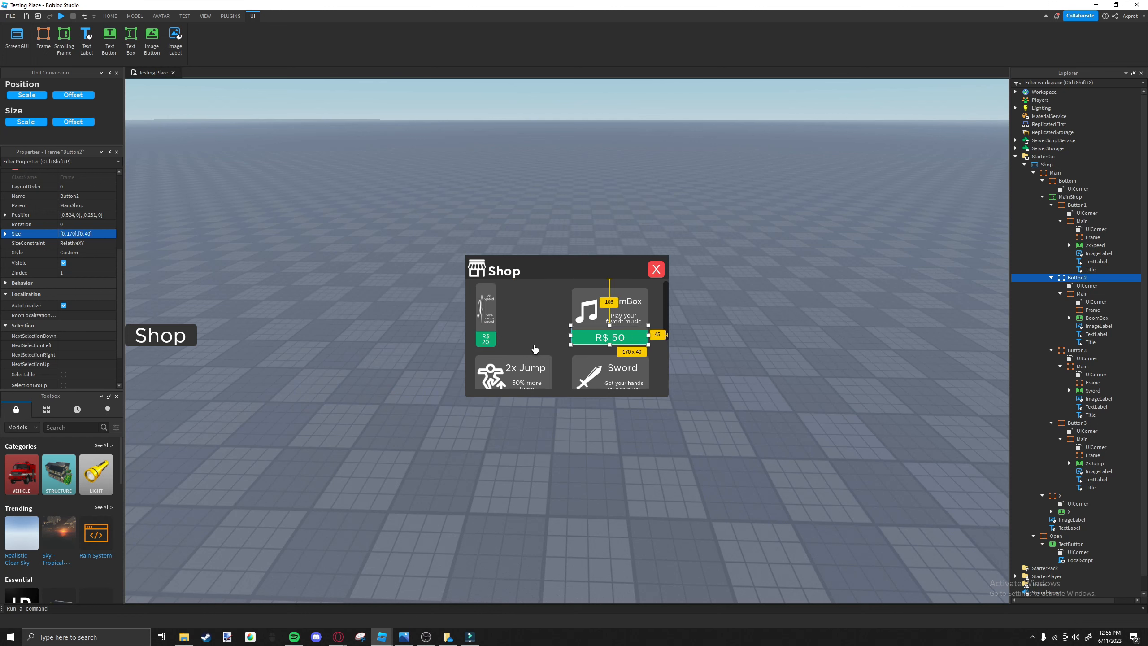
pyautogui.click(494, 340)
pyautogui.click(496, 334)
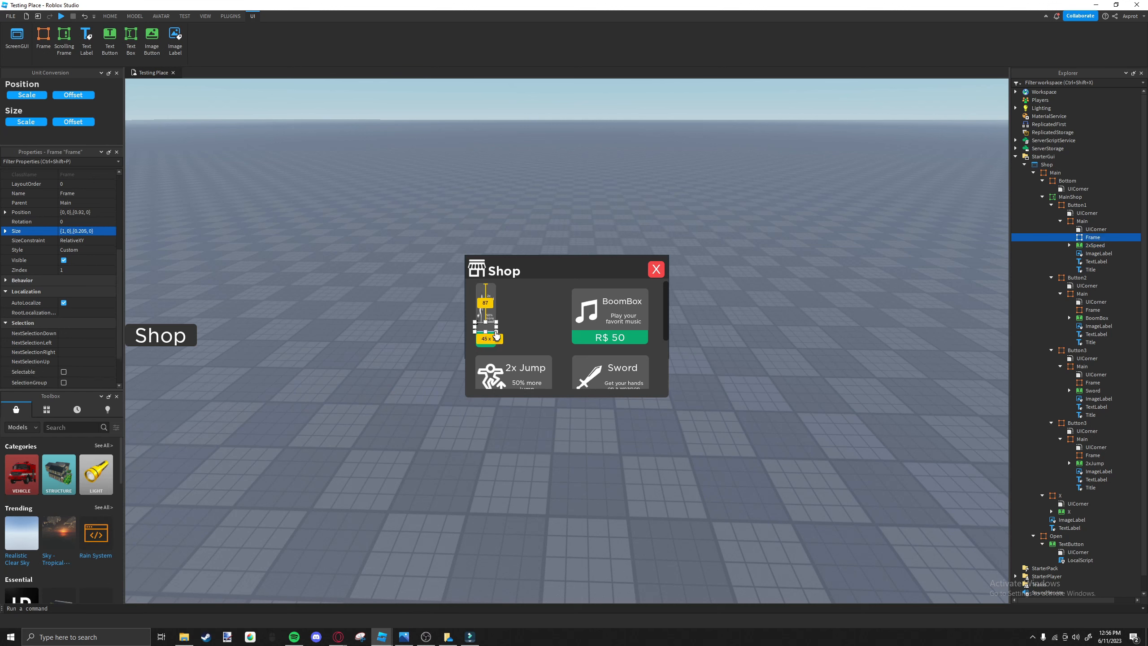
pyautogui.click(495, 287)
pyautogui.click(481, 331)
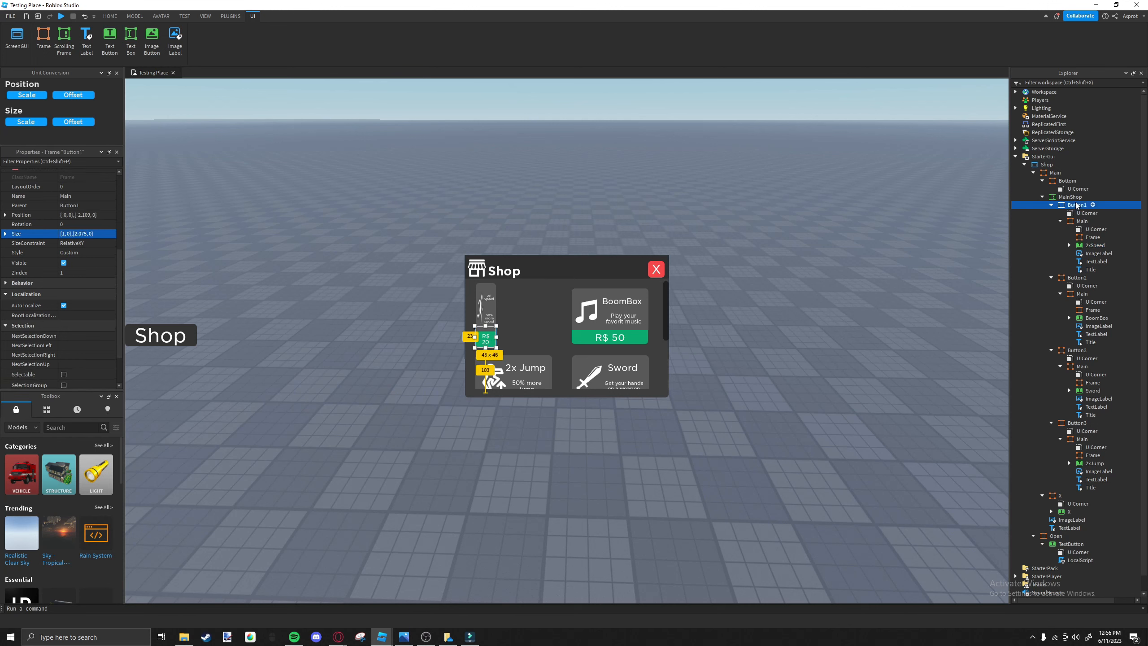
pyautogui.moveTo(497, 340); pyautogui.dragTo(554, 340)
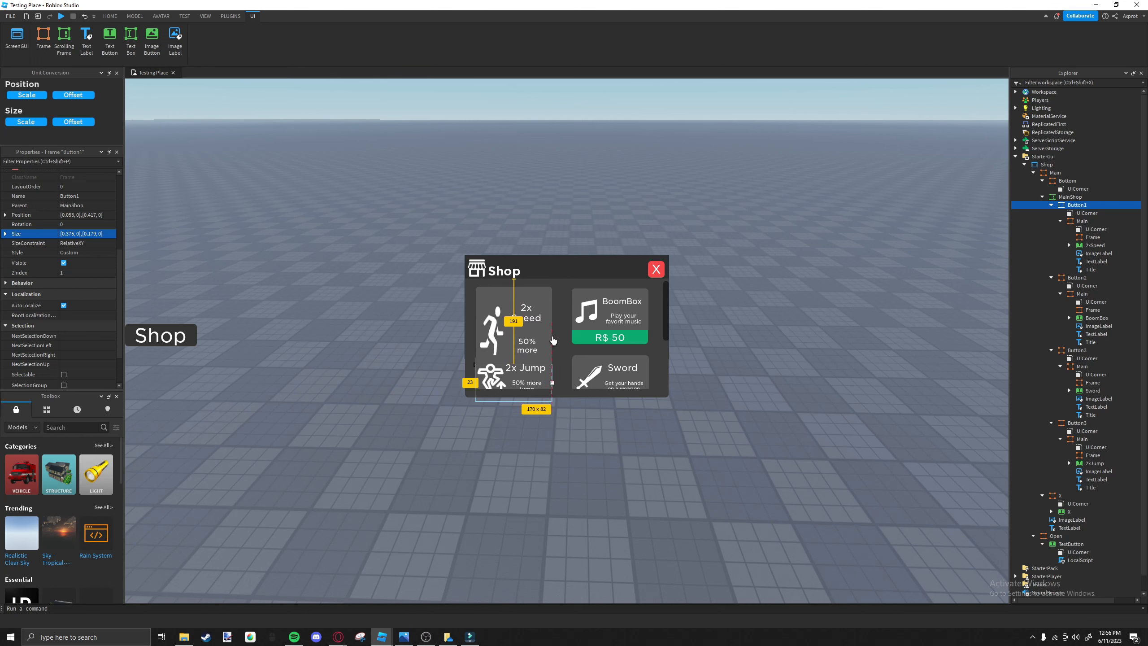
# Shorten the Button1 frame to about 37 px so its height is close to that of Button2.
pyautogui.click(583, 340)
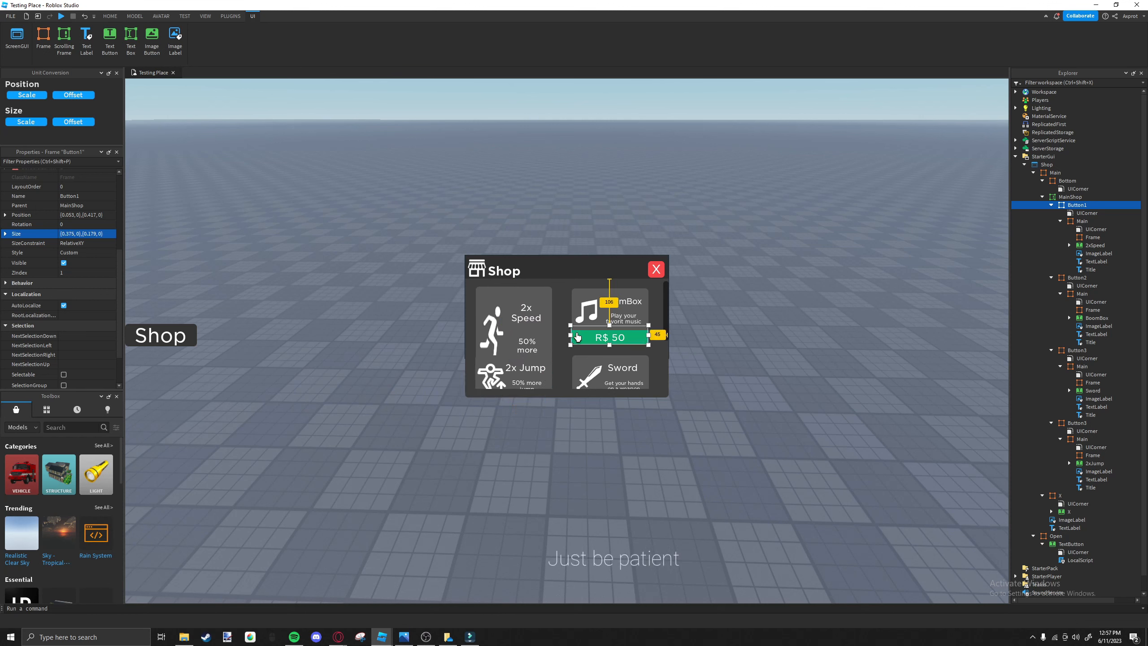
pyautogui.click(546, 356)
pyautogui.click(544, 317)
pyautogui.scroll(-3, 547, 320)
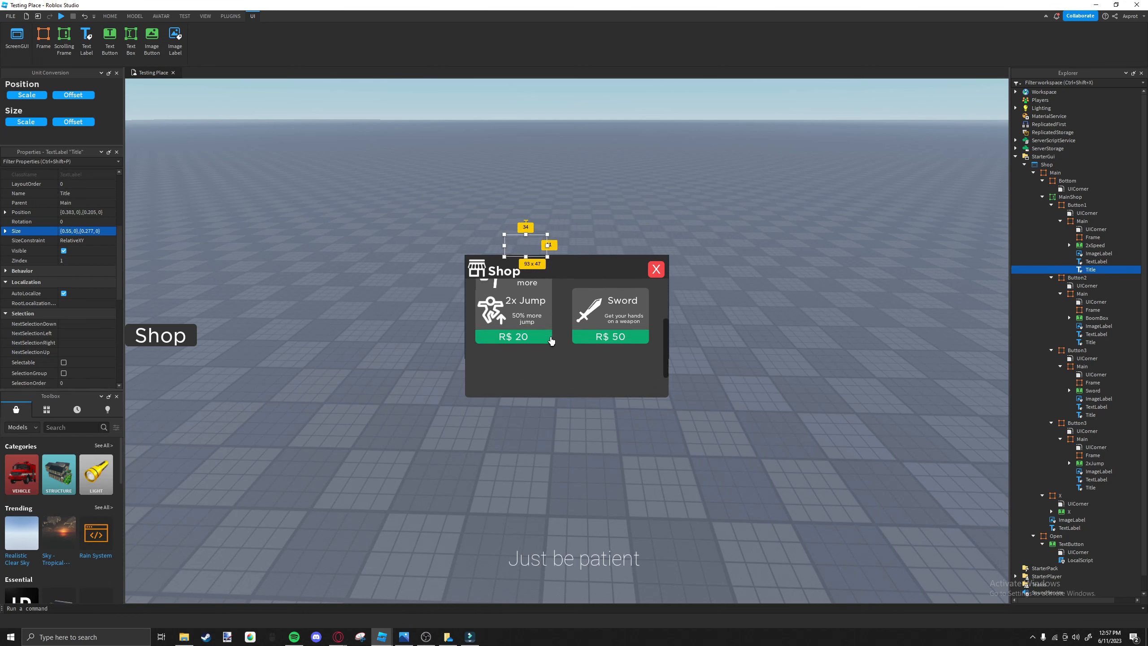
pyautogui.click(479, 335)
pyautogui.click(1078, 205)
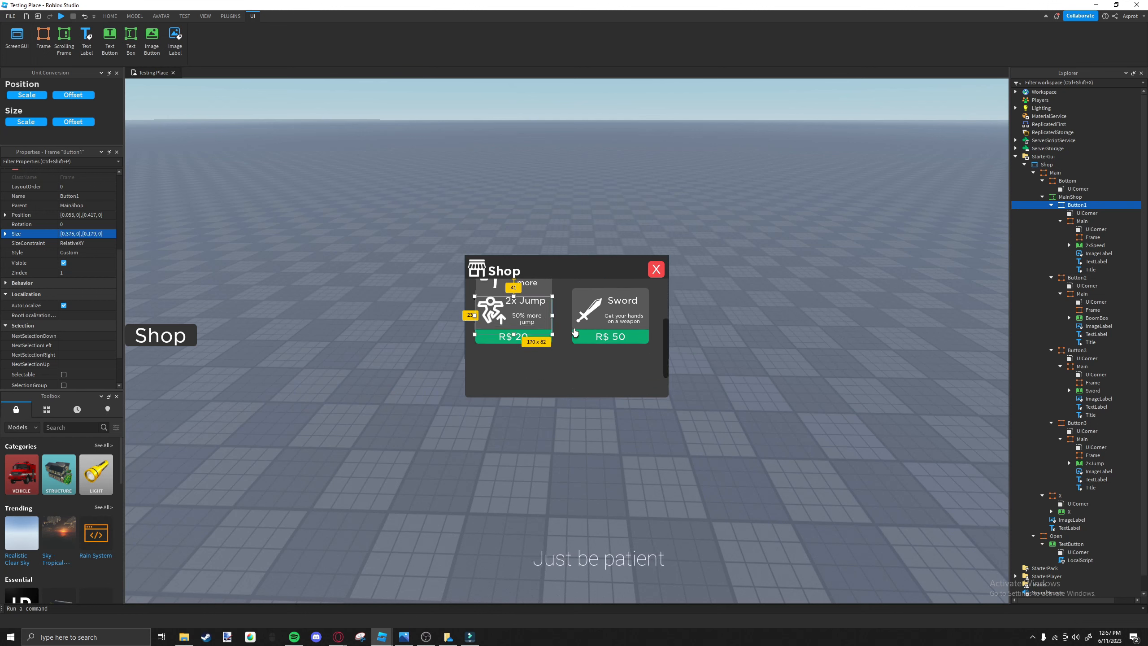
pyautogui.click(519, 322)
pyautogui.hotkey('ctrl', 'z')
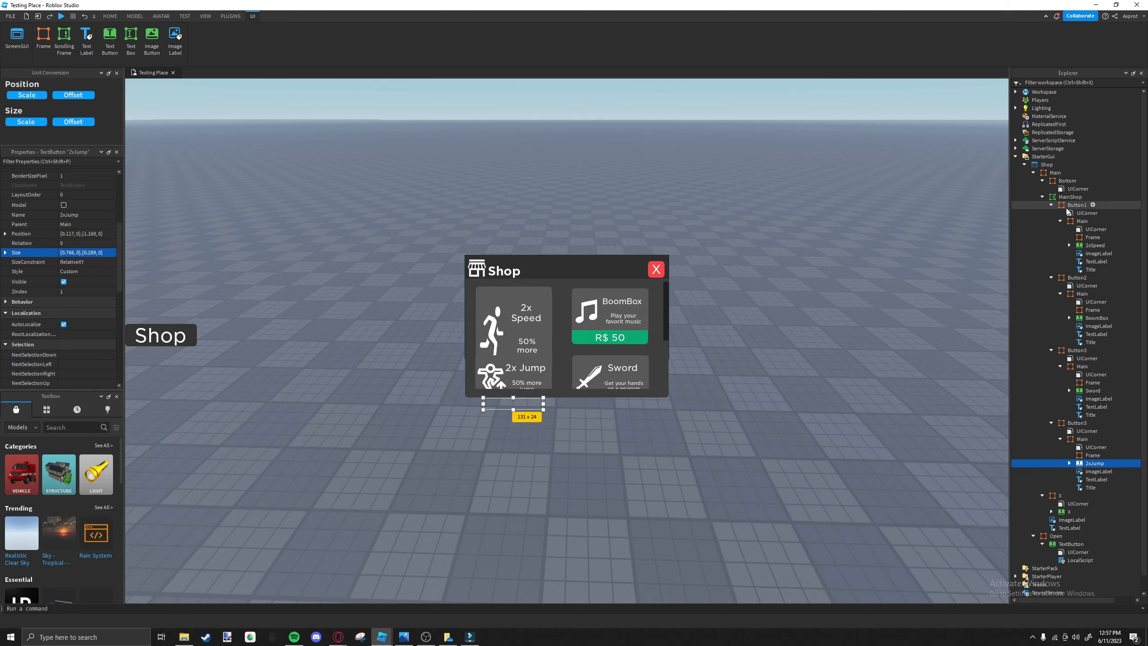
pyautogui.click(1078, 206)
pyautogui.moveTo(514, 402); pyautogui.dragTo(518, 340)
# Move the Button1 frame up beside Button2 so the 2x Speed card sits level with the BoomBox card.
pyautogui.click(577, 342)
pyautogui.click(552, 342)
pyautogui.scroll(-3, 552, 341)
pyautogui.hotkey('ctrl', 'z')
pyautogui.scroll(2, 547, 337)
pyautogui.click(577, 315)
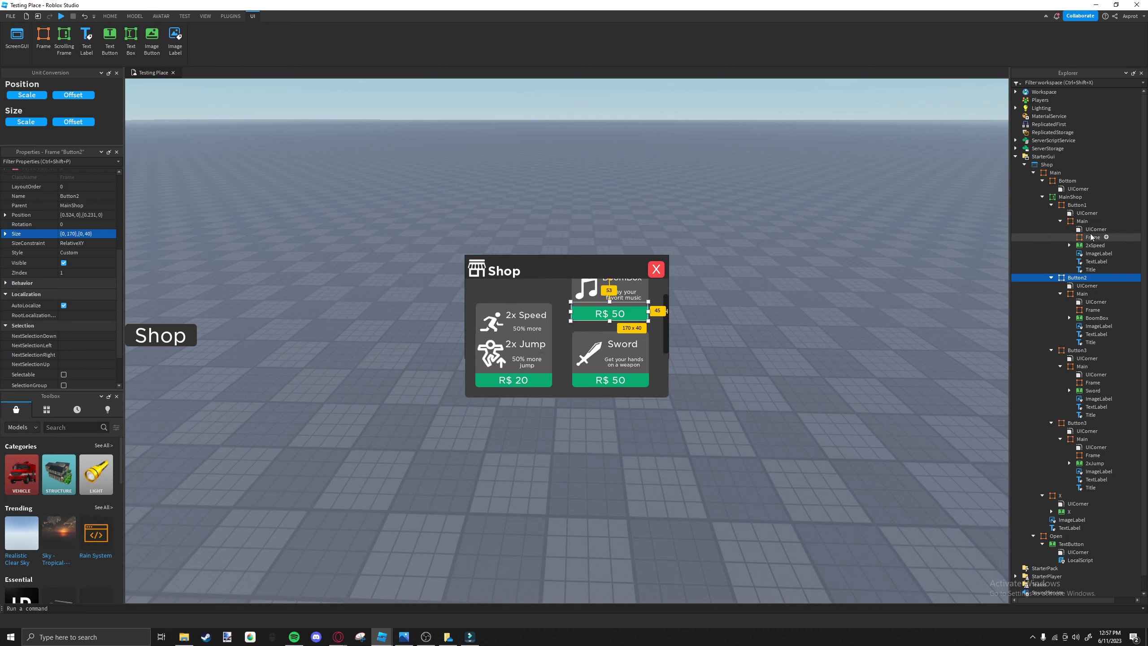
pyautogui.doubleClick(1077, 205)
pyautogui.moveTo(516, 358); pyautogui.dragTo(516, 371)
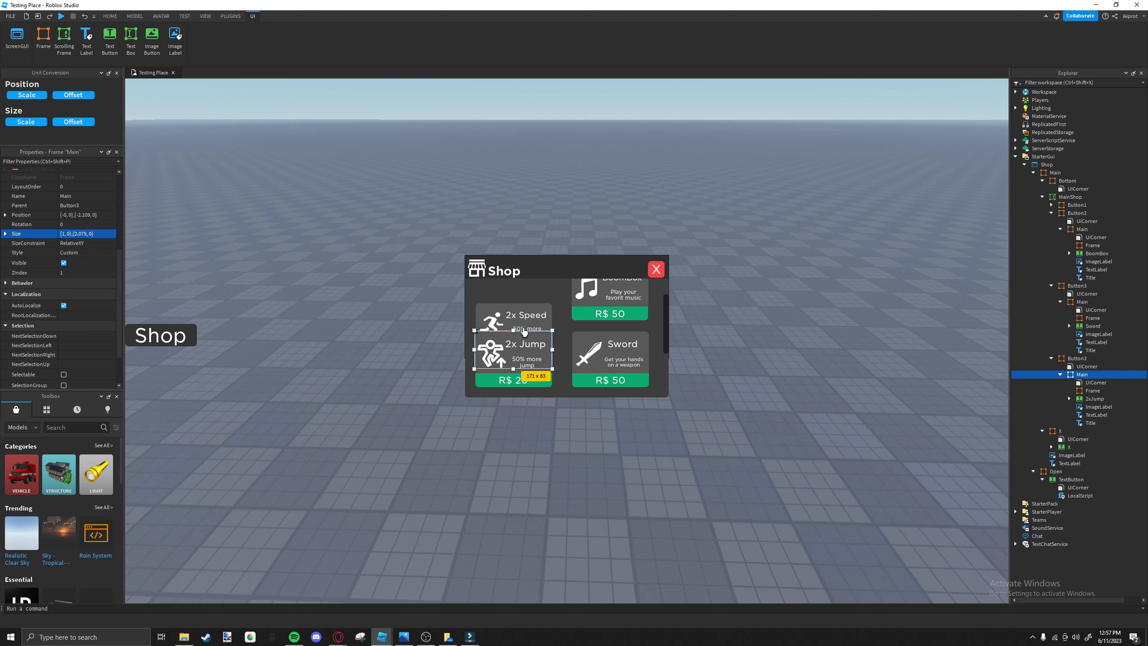
pyautogui.moveTo(523, 329); pyautogui.dragTo(538, 303)
pyautogui.hotkey('ctrl', 'z')
pyautogui.moveTo(550, 379); pyautogui.dragTo(548, 310)
pyautogui.scroll(1, 514, 351)
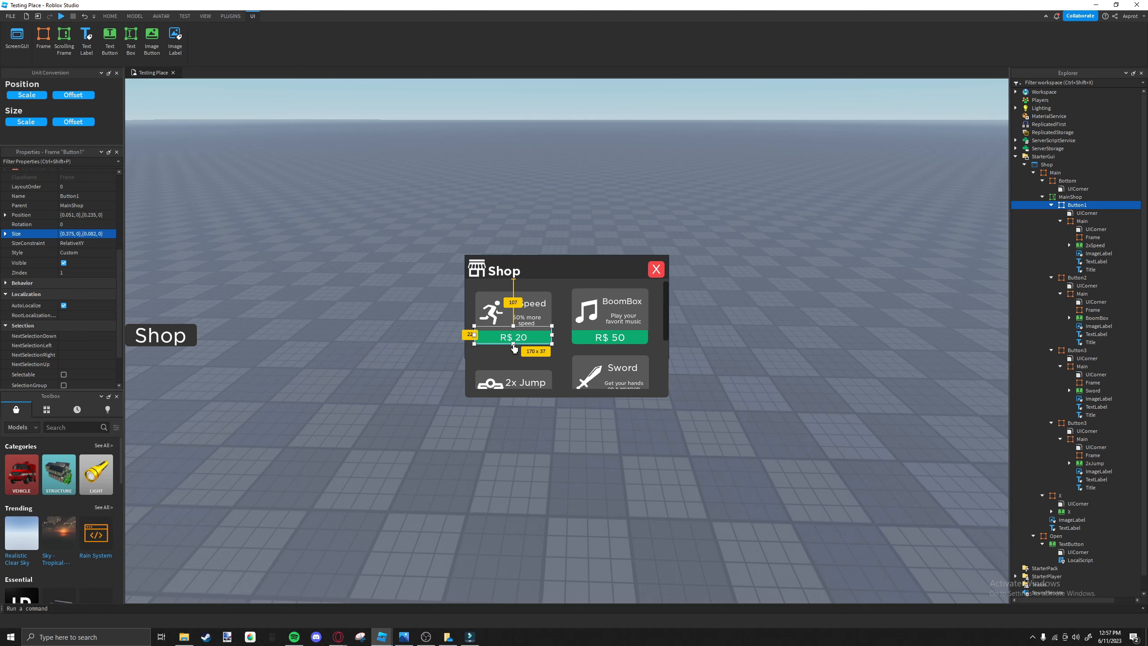
# Try a Button1 height of about 45 px, place it level with Button2 and compare the two cards.
pyautogui.moveTo(514, 345); pyautogui.dragTo(515, 340)
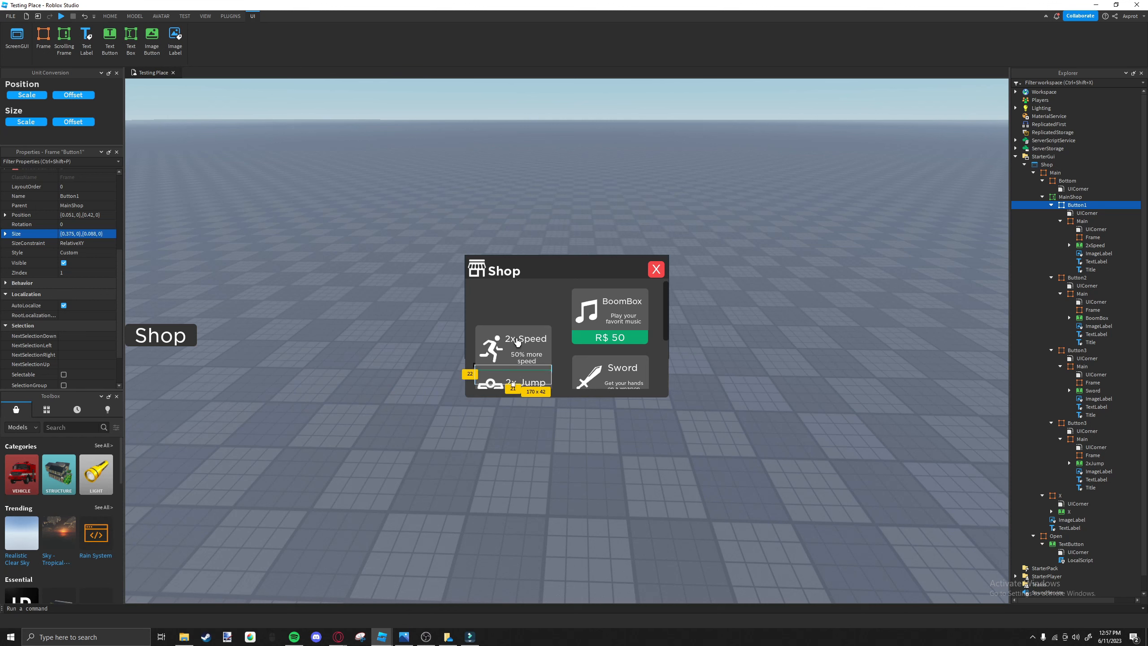
pyautogui.moveTo(545, 382); pyautogui.dragTo(546, 343)
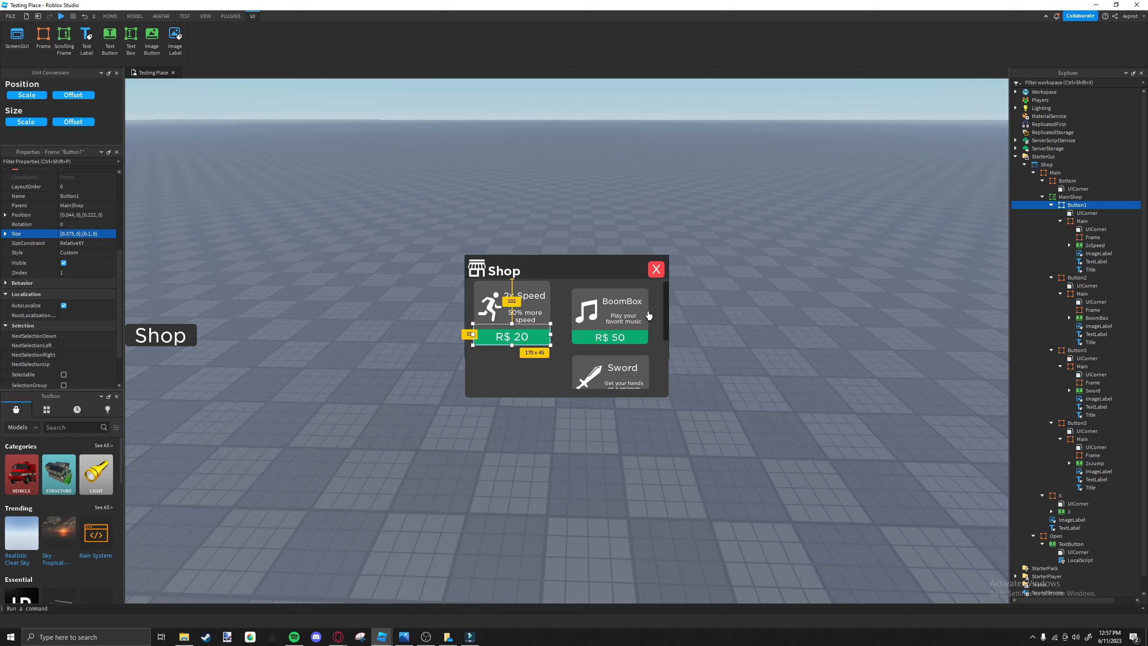
pyautogui.click(512, 292)
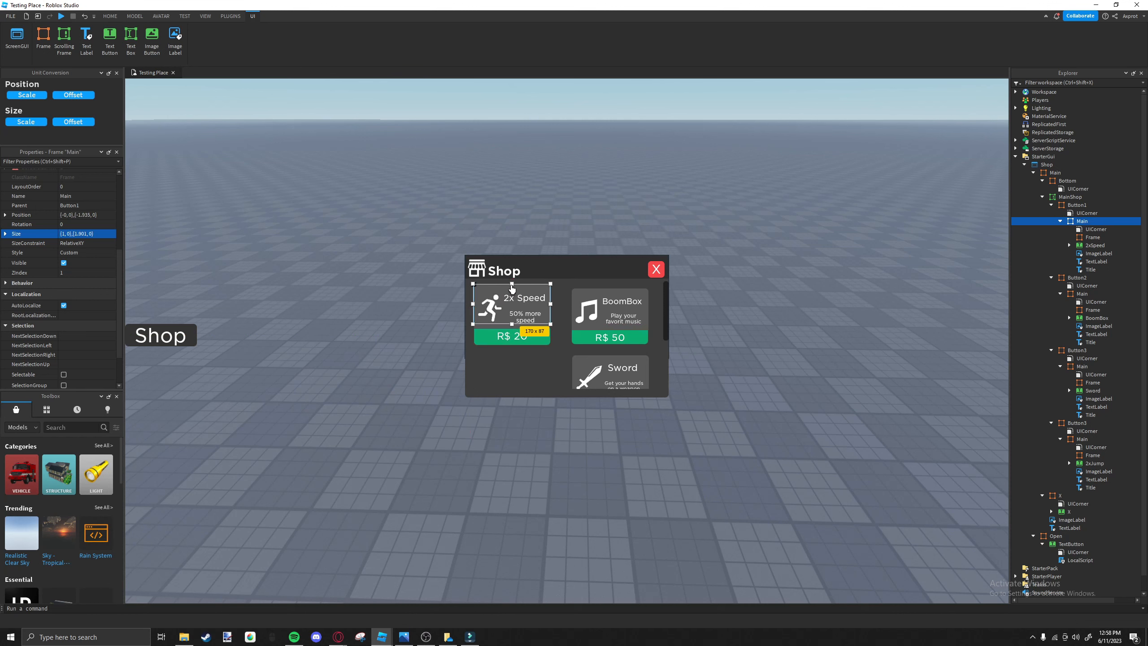
pyautogui.click(575, 344)
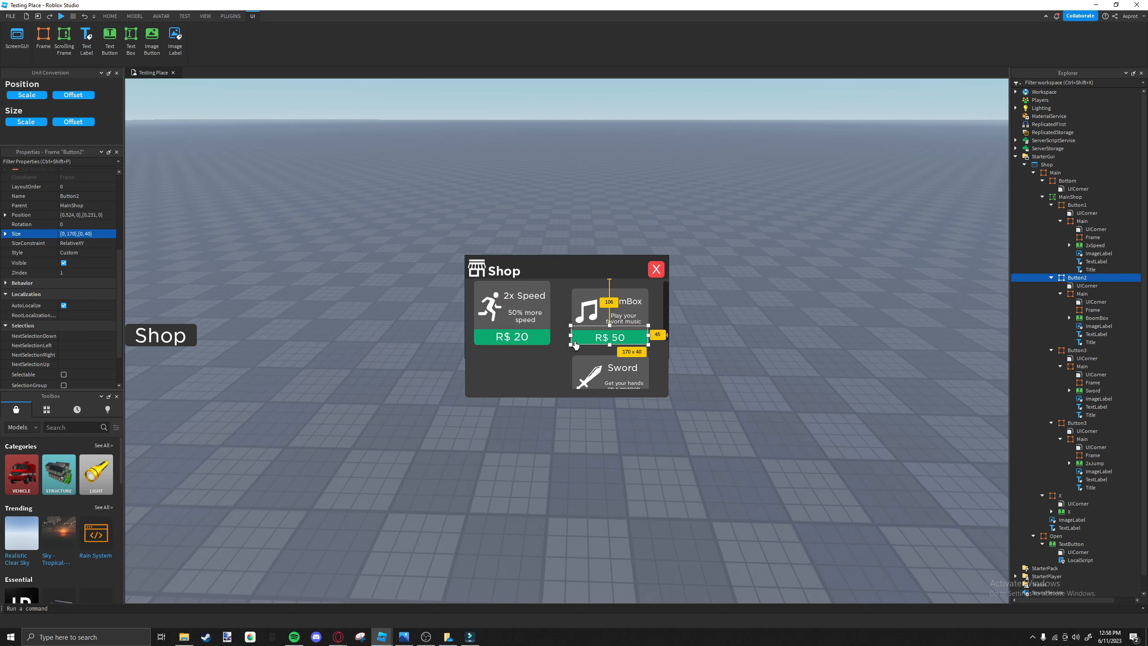
pyautogui.click(543, 338)
pyautogui.click(574, 342)
pyautogui.click(534, 344)
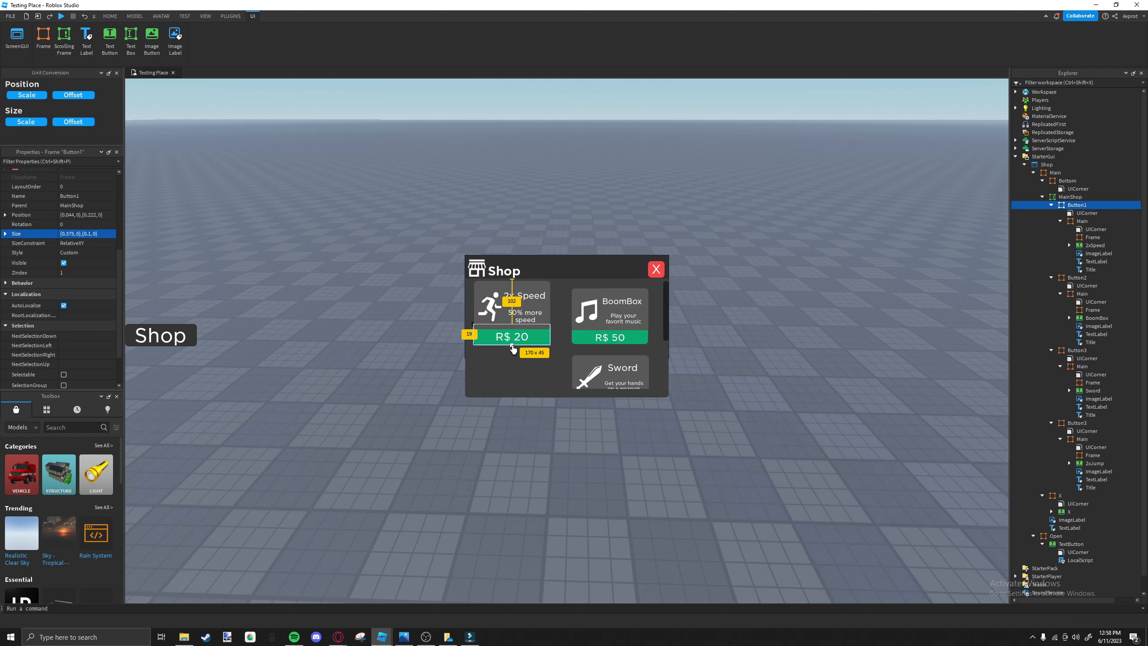
# Try a Button1 height of about 35 px and reposition the 2x Speed card beside the BoomBox card.
pyautogui.moveTo(512, 347); pyautogui.dragTo(516, 335)
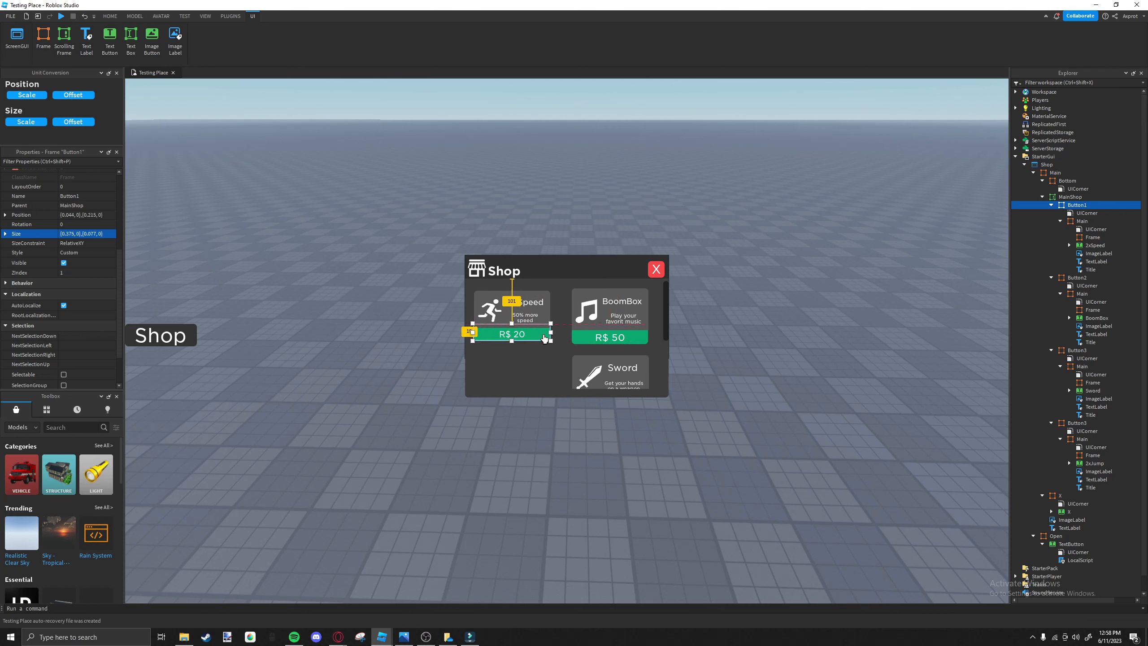
pyautogui.click(523, 323)
pyautogui.click(511, 340)
pyautogui.moveTo(508, 344); pyautogui.dragTo(509, 347)
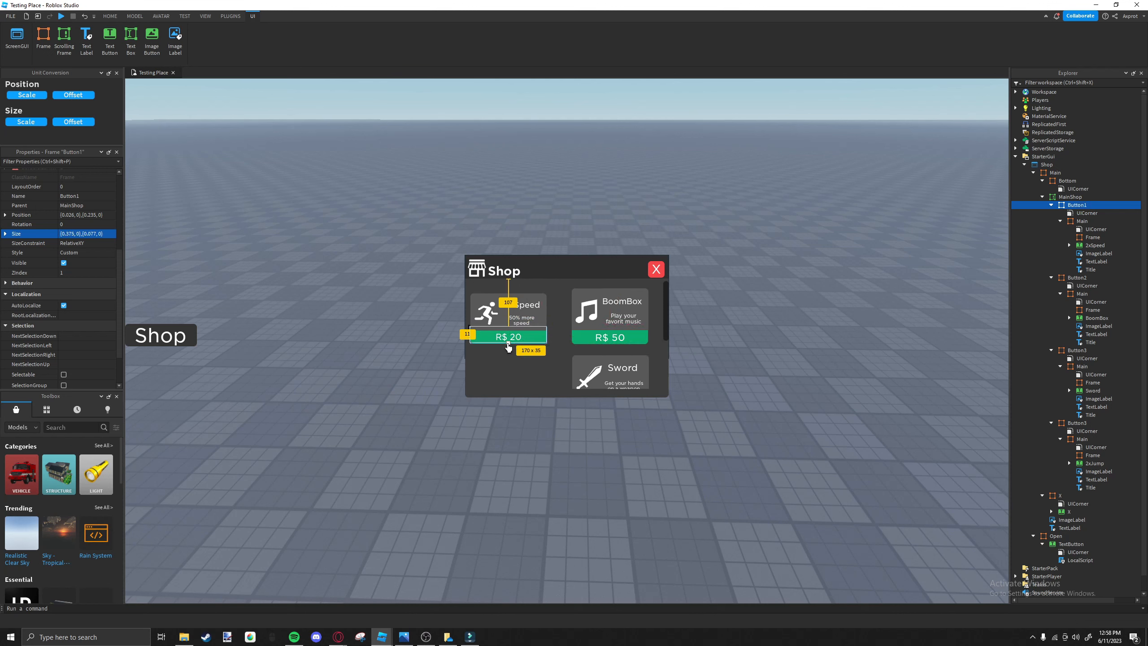
# Try a Button1 height of about 40 px with the frame aligned to Button2's price bar.
pyautogui.click(580, 343)
pyautogui.click(471, 341)
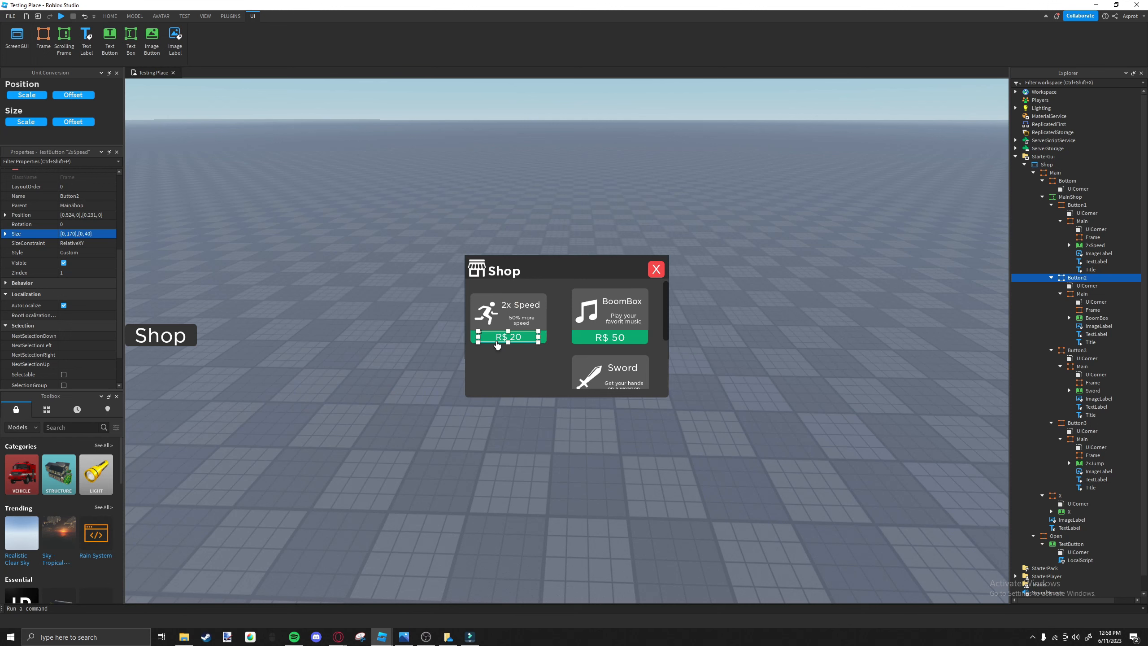
pyautogui.click(471, 341)
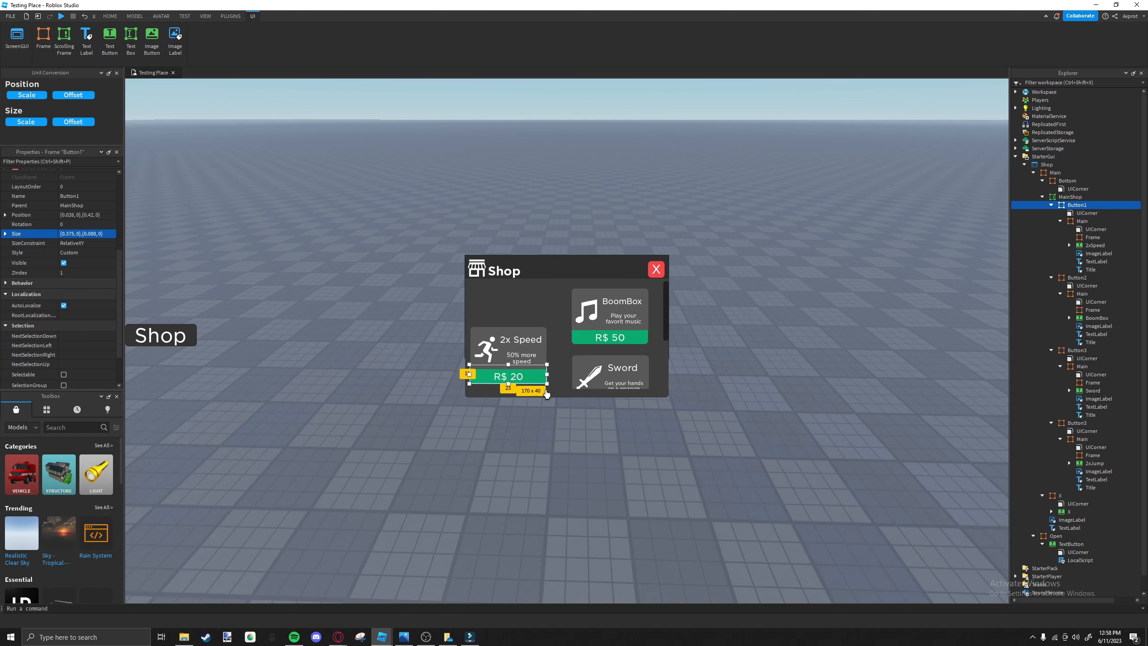
pyautogui.moveTo(510, 378); pyautogui.dragTo(513, 347)
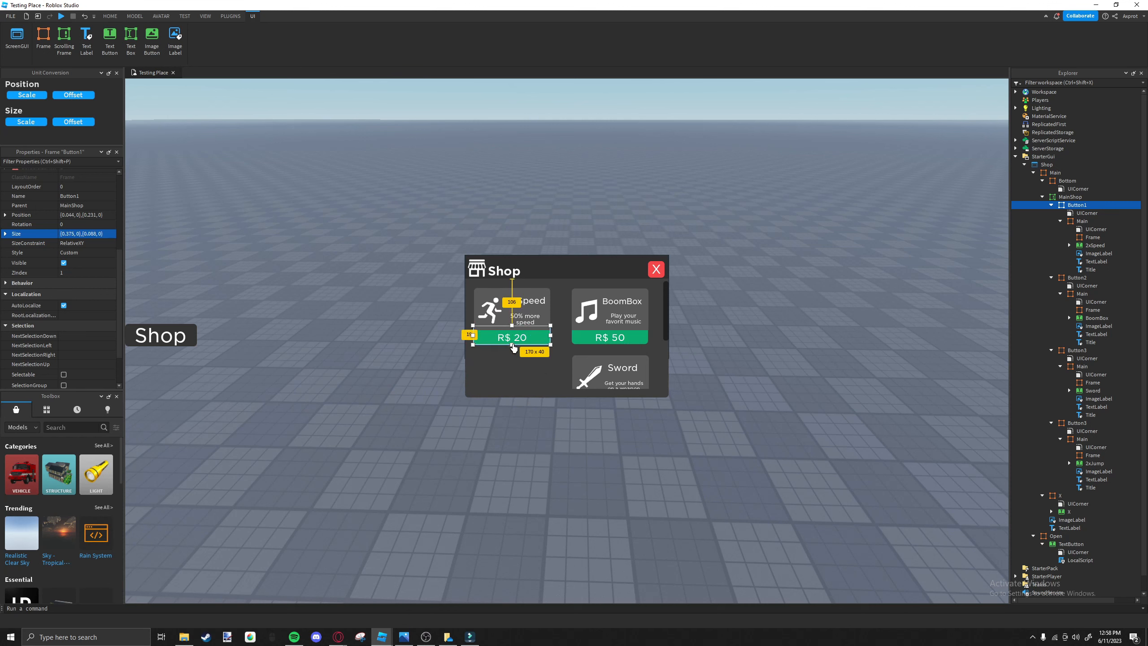
pyautogui.click(514, 344)
# Undo the latest Button1 adjustments, make the frame about 37 px high and move it level with Button2.
pyautogui.hotkey('ctrl', 'z')
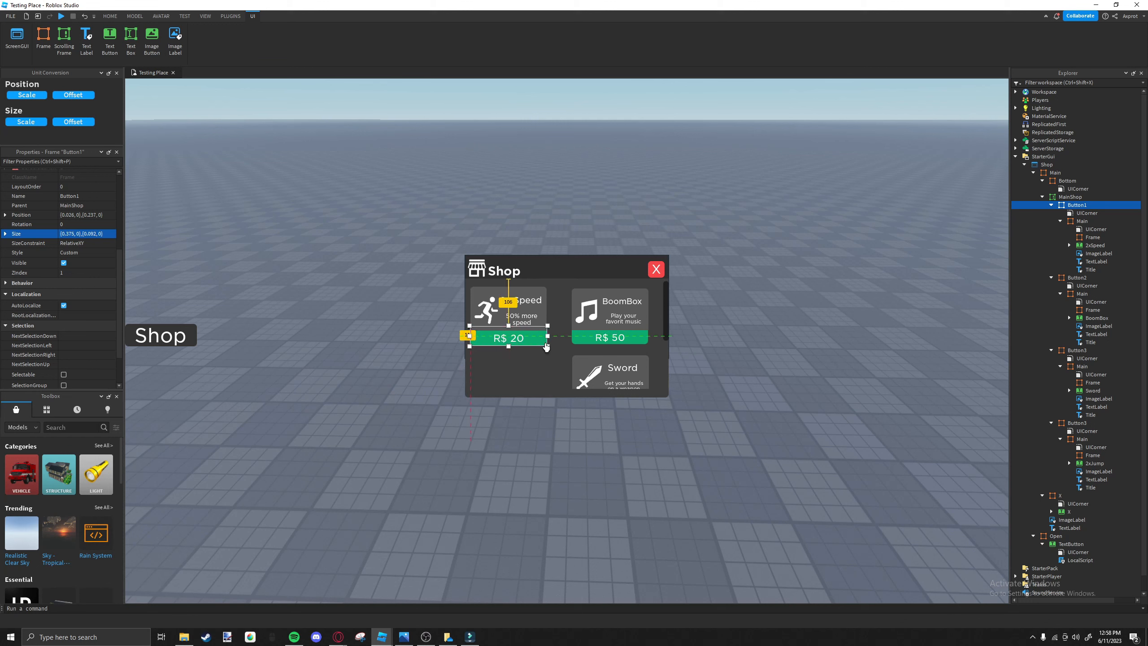
pyautogui.hotkey('ctrl', 'z')
pyautogui.hotkey('ctrl', 'z')
pyautogui.hotkey('ctrl', 'z')
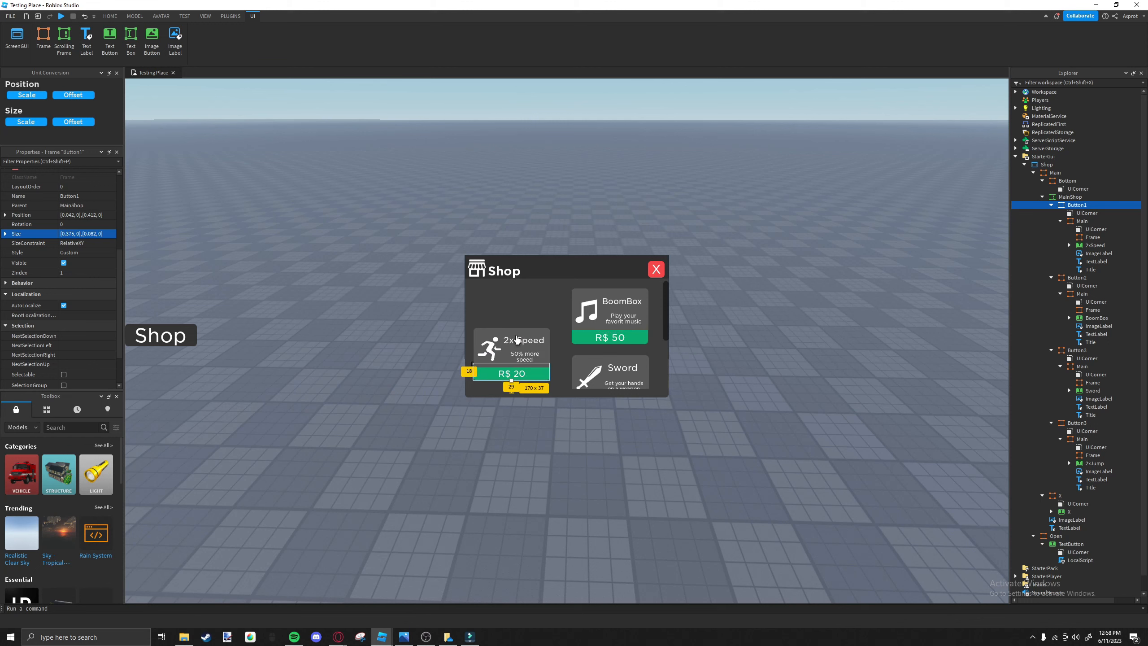
pyautogui.moveTo(540, 385); pyautogui.dragTo(541, 344)
pyautogui.click(546, 361)
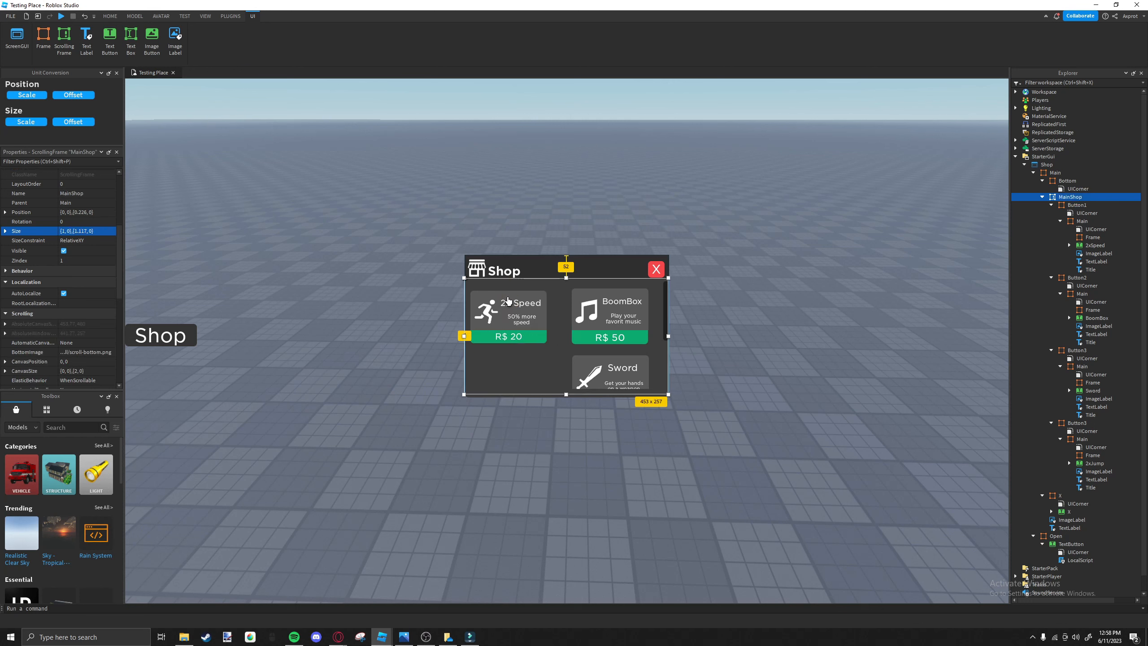
# Try enlarging Button1 to about 44 px high beside Button2, and undo that resize and move.
pyautogui.click(545, 340)
pyautogui.moveTo(509, 346); pyautogui.dragTo(512, 340)
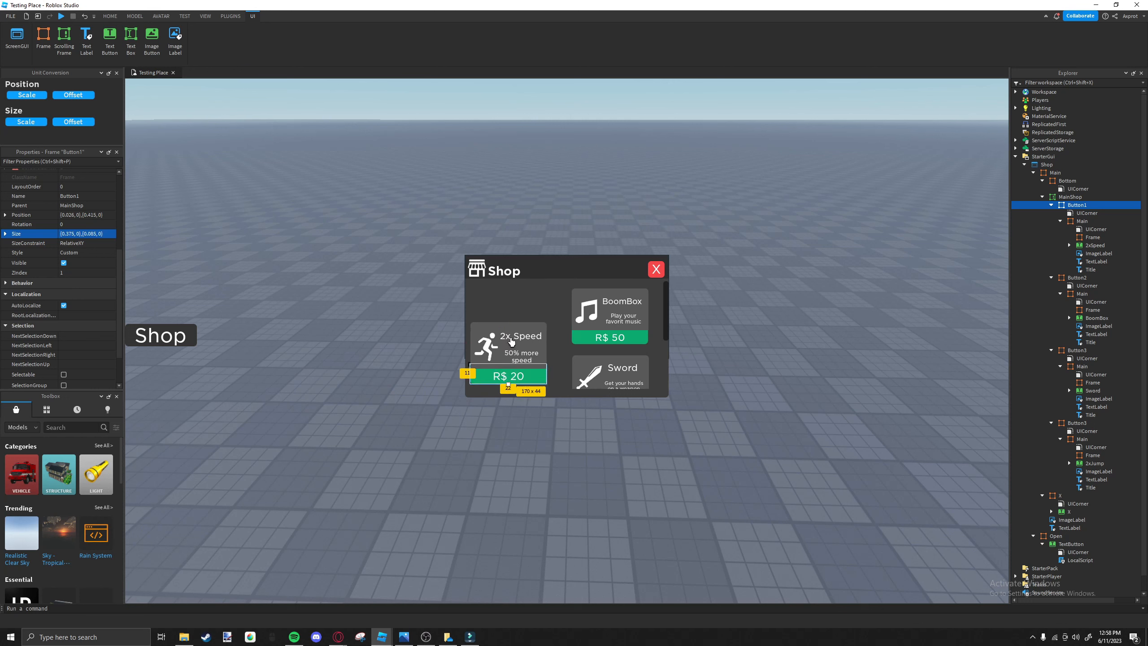
pyautogui.moveTo(541, 388); pyautogui.dragTo(542, 347)
pyautogui.click(564, 363)
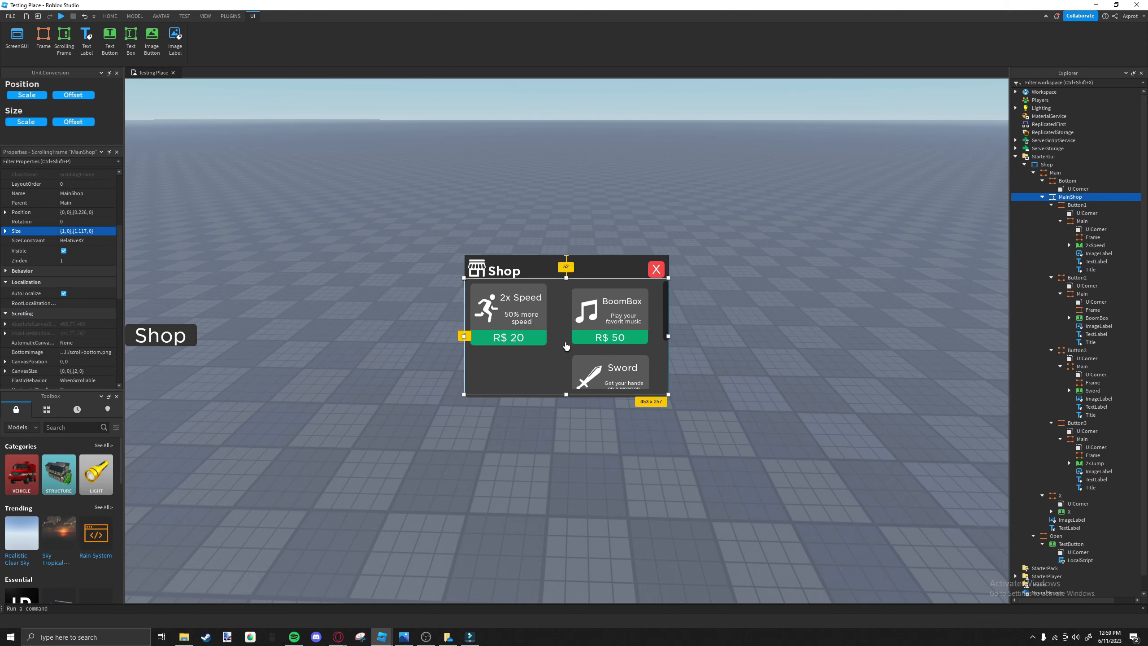
pyautogui.hotkey('ctrl', 'z')
pyautogui.hotkey('ctrl', 'z')
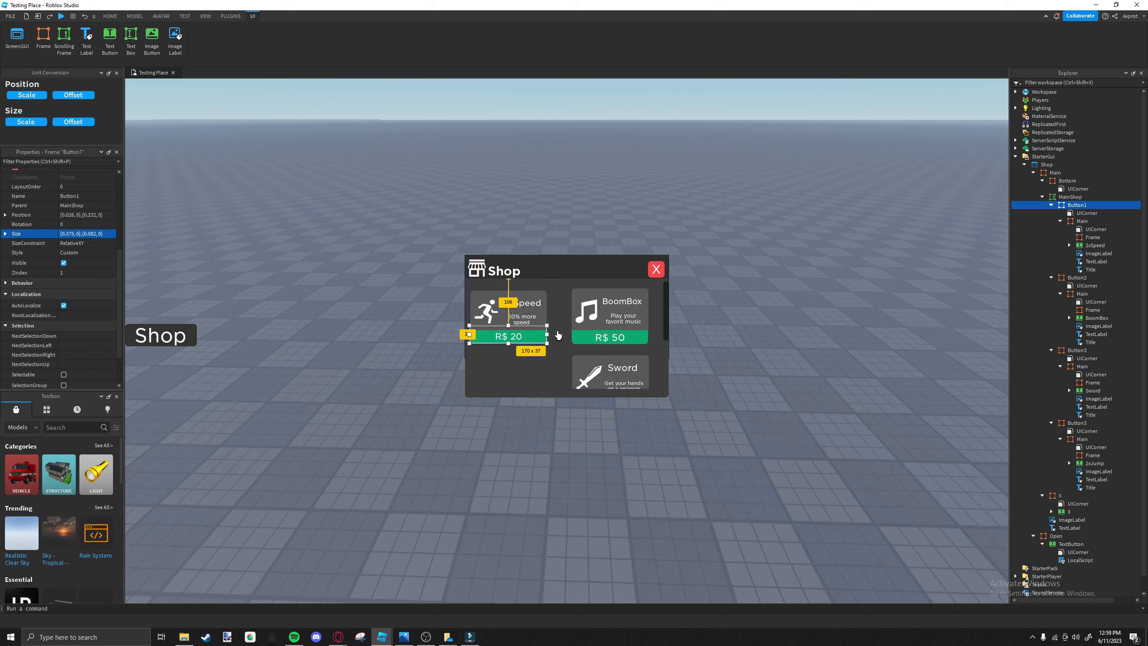
pyautogui.click(558, 335)
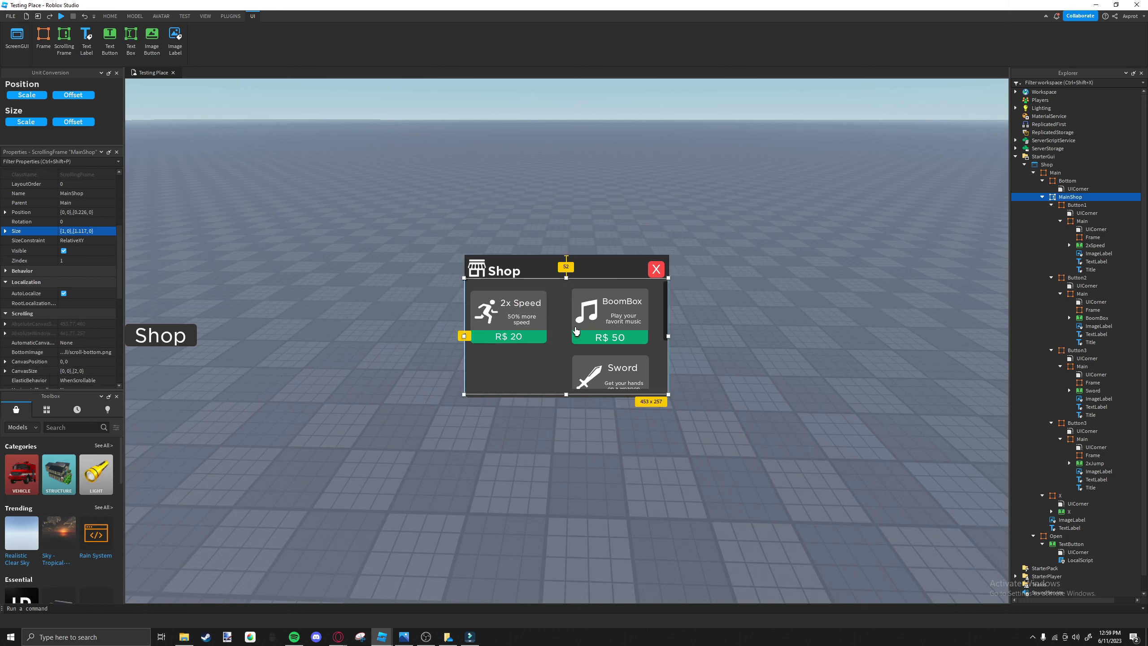
pyautogui.click(544, 340)
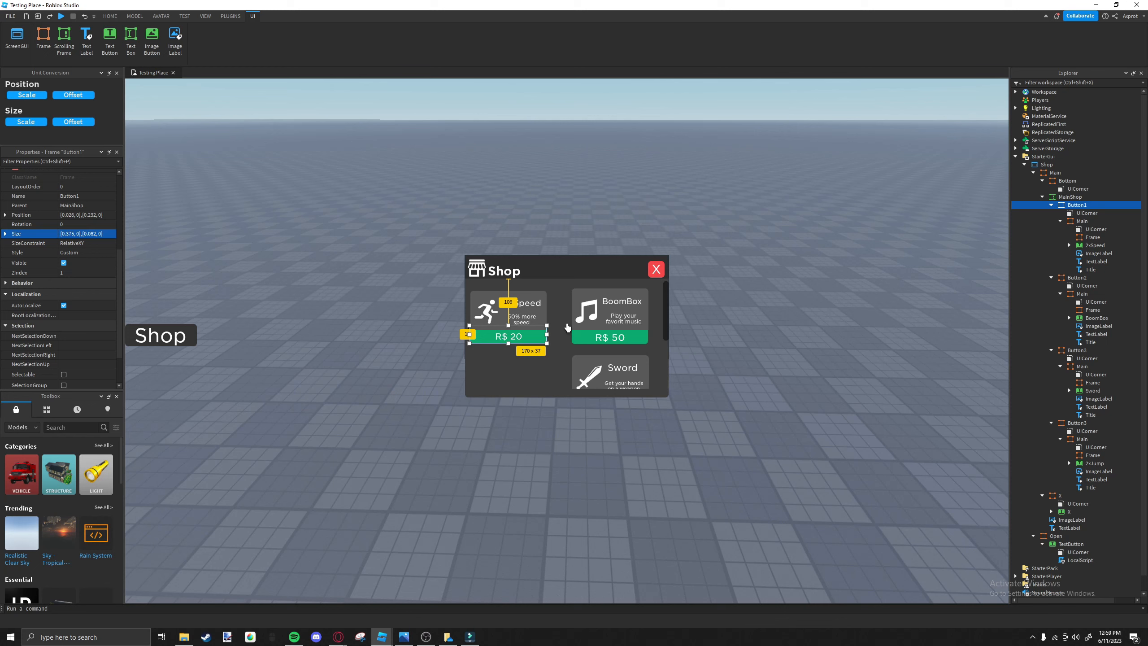
# Compare Button2's size with Button1's, and try entering a scale of 0.1 for the Button2 frame.
pyautogui.click(575, 339)
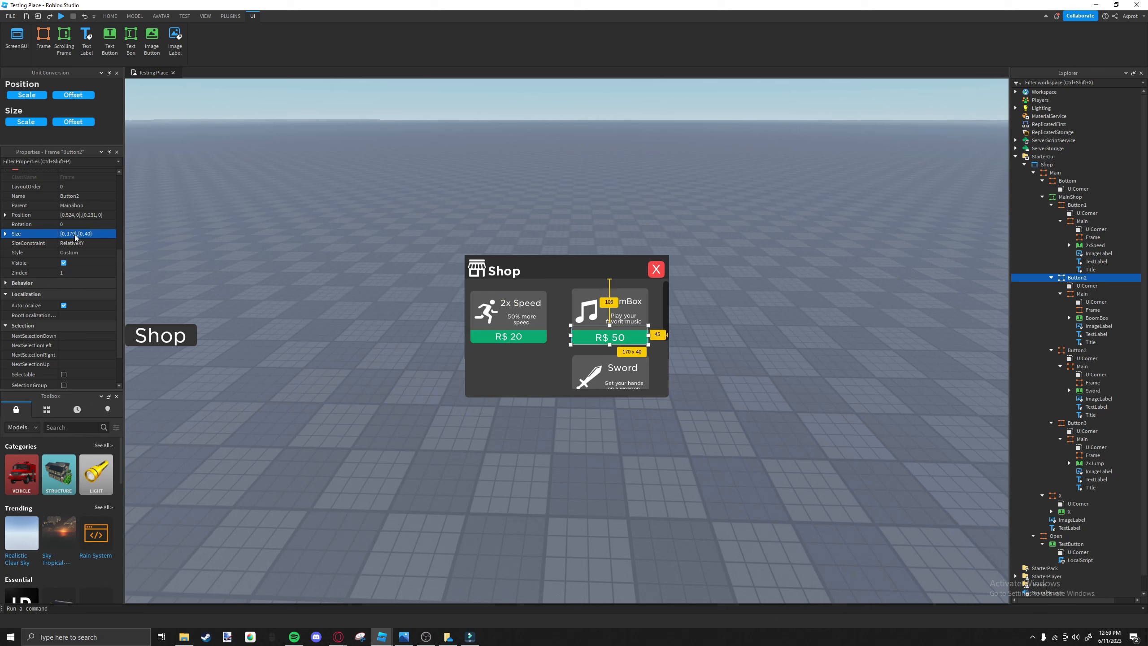
pyautogui.click(501, 342)
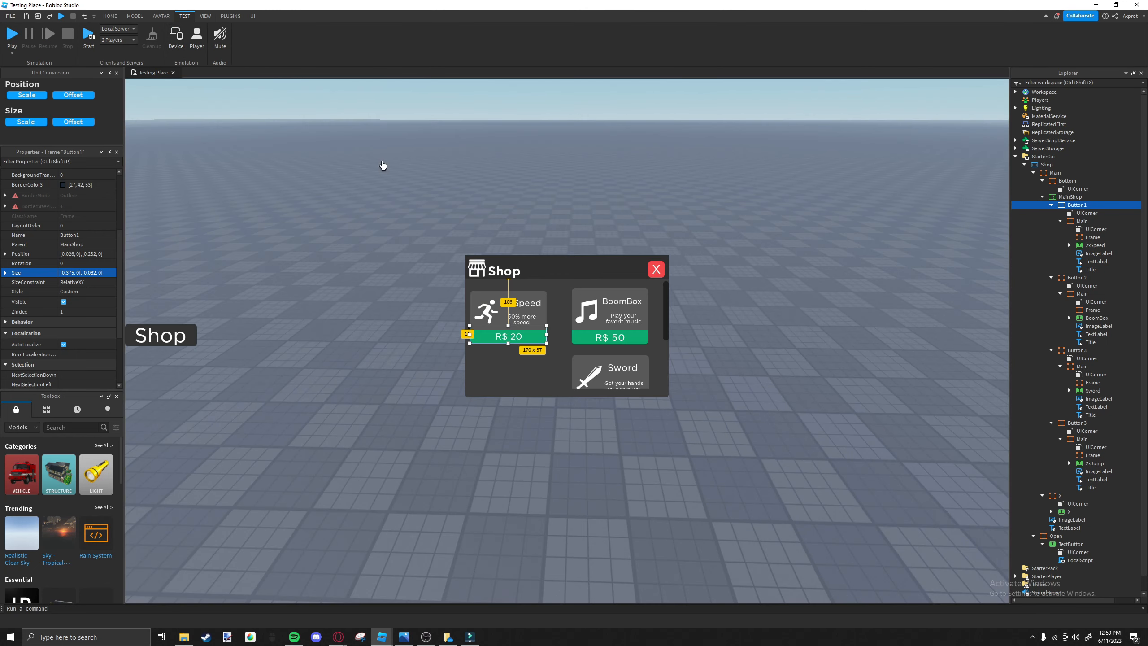
pyautogui.click(573, 343)
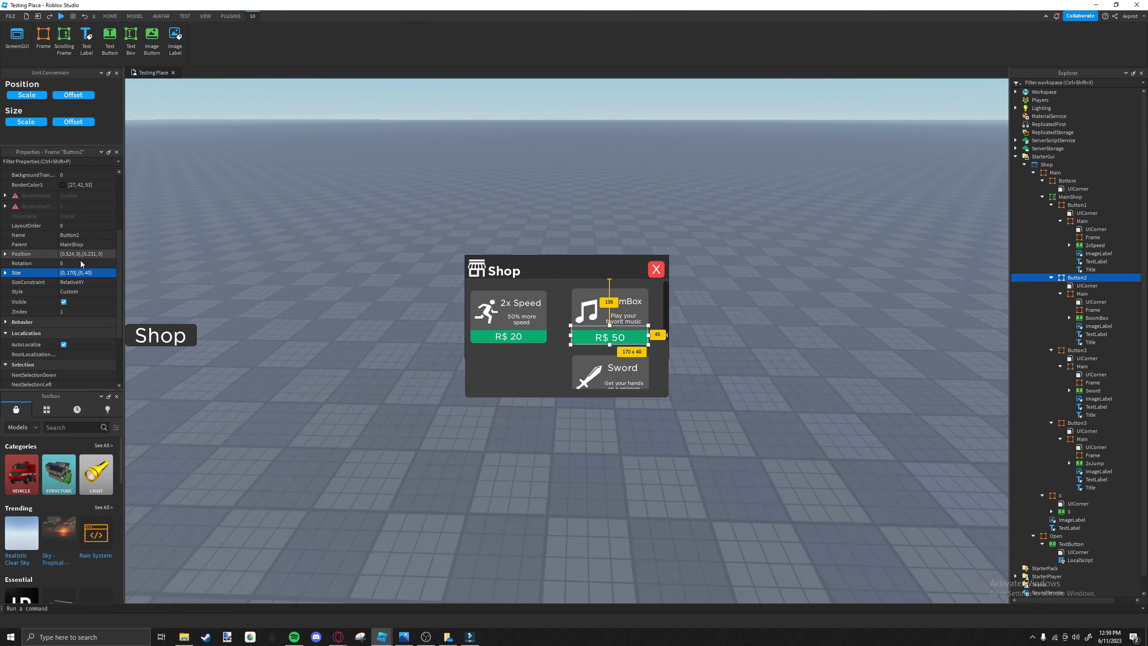
pyautogui.click(74, 272)
pyautogui.write('0.1')
pyautogui.press('Return')
pyautogui.moveTo(594, 342)
pyautogui.mouseDown()
pyautogui.moveTo(651, 344)
pyautogui.moveTo(590, 336)
pyautogui.moveTo(625, 332)
pyautogui.moveTo(649, 340)
pyautogui.moveTo(583, 346)
pyautogui.mouseUp()
pyautogui.hotkey('ctrl', 'z')
# Undo the last Button2 change and try resizing the frame to about 172 x 82 px.
pyautogui.click(593, 343)
pyautogui.scroll(-3, 611, 344)
pyautogui.click(609, 344)
pyautogui.scroll(3, 609, 348)
pyautogui.hotkey('ctrl', 'z')
pyautogui.moveTo(583, 344); pyautogui.dragTo(650, 349)
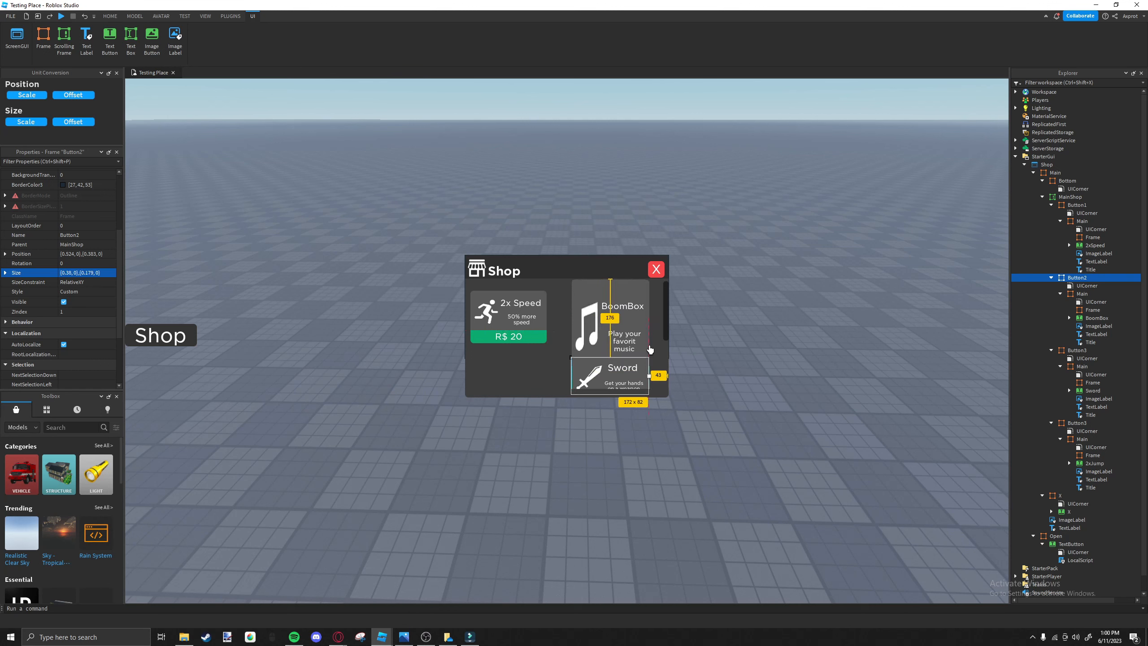
# Move the Sword card down, clear of the enlarged BoomBox card.
pyautogui.scroll(-3, 649, 344)
pyautogui.moveTo(575, 344); pyautogui.dragTo(576, 387)
pyautogui.scroll(3, 577, 390)
# Try a vertical size scale of 0.18 for Button2.
pyautogui.click(577, 380)
pyautogui.click(88, 273)
pyautogui.click(89, 273)
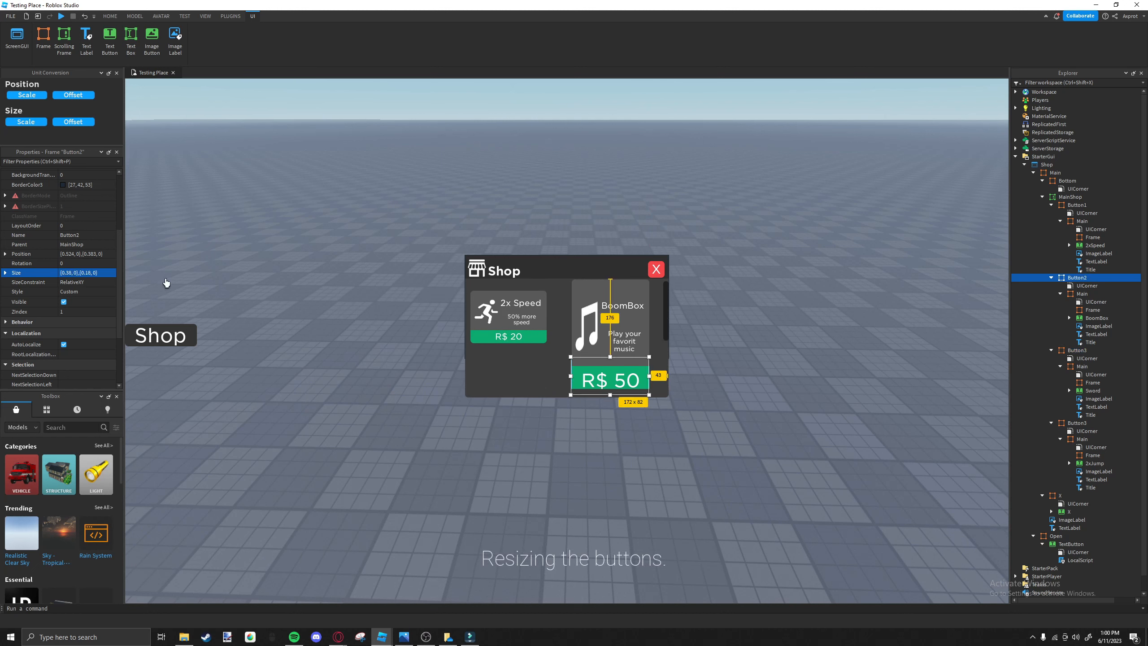
pyautogui.press('Return')
pyautogui.hotkey('ctrl', 'z')
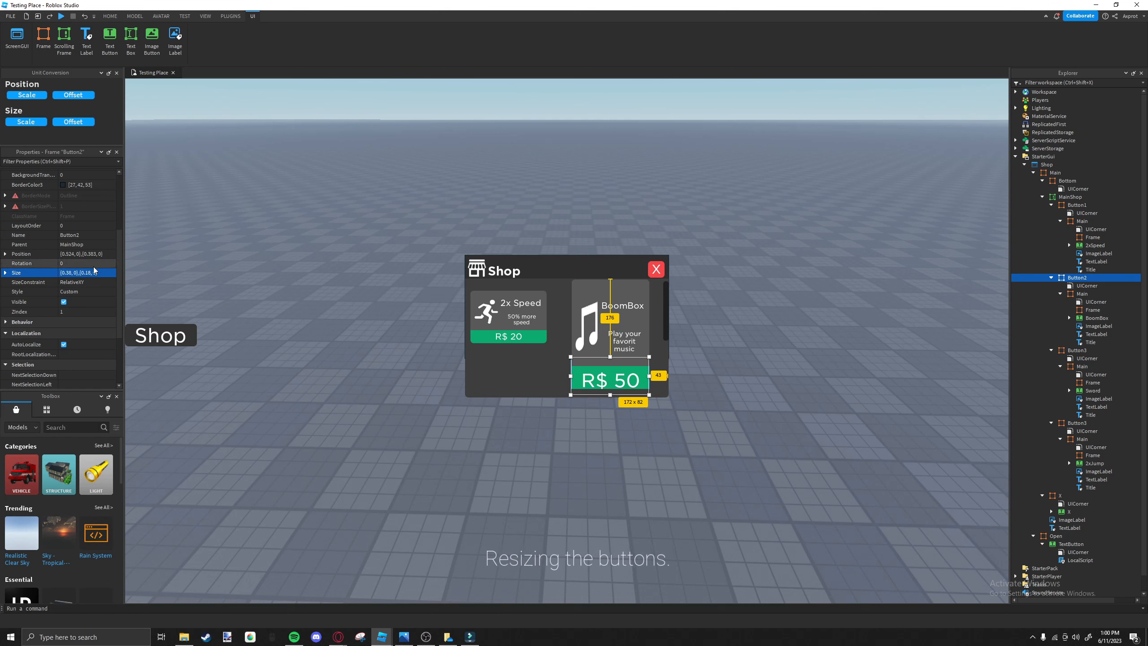
# Try a vertical size scale of 0.4 for Button2.
pyautogui.click(97, 272)
pyautogui.click(95, 272)
pyautogui.press('BackSpace')
pyautogui.press('BackSpace')
pyautogui.press('BackSpace')
pyautogui.write('40')
pyautogui.press('Return')
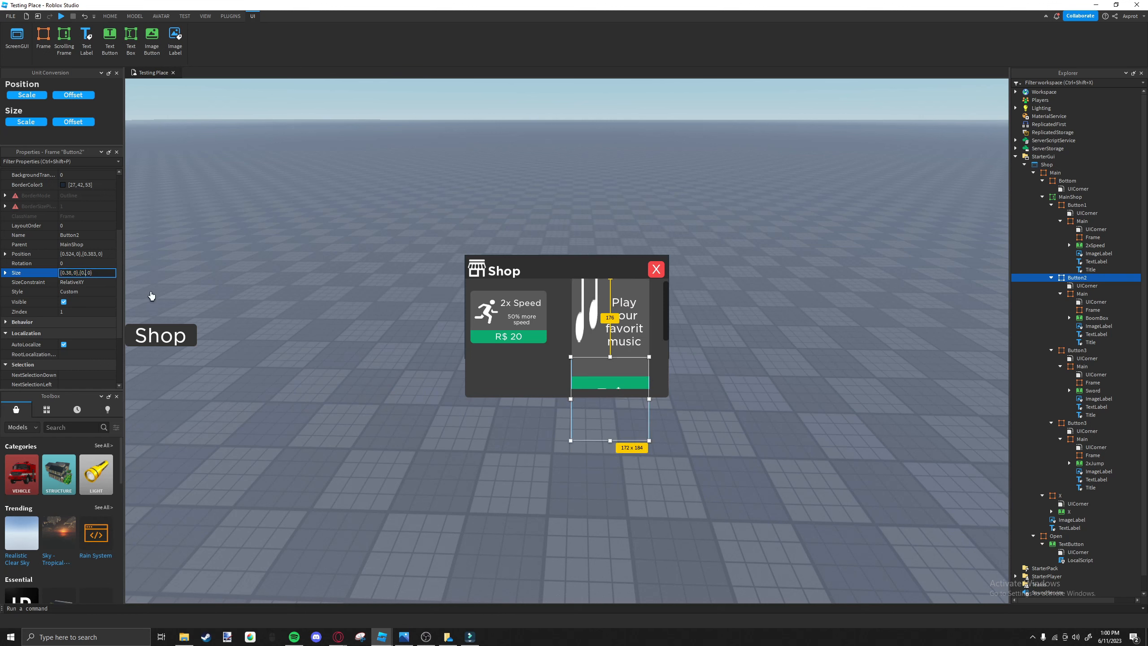
# Reduce Button2's vertical size scale to 0.2 and finally 0.1, and move the BoomBox card up beside the 2x Speed card.
pyautogui.write('2')
pyautogui.press('Return')
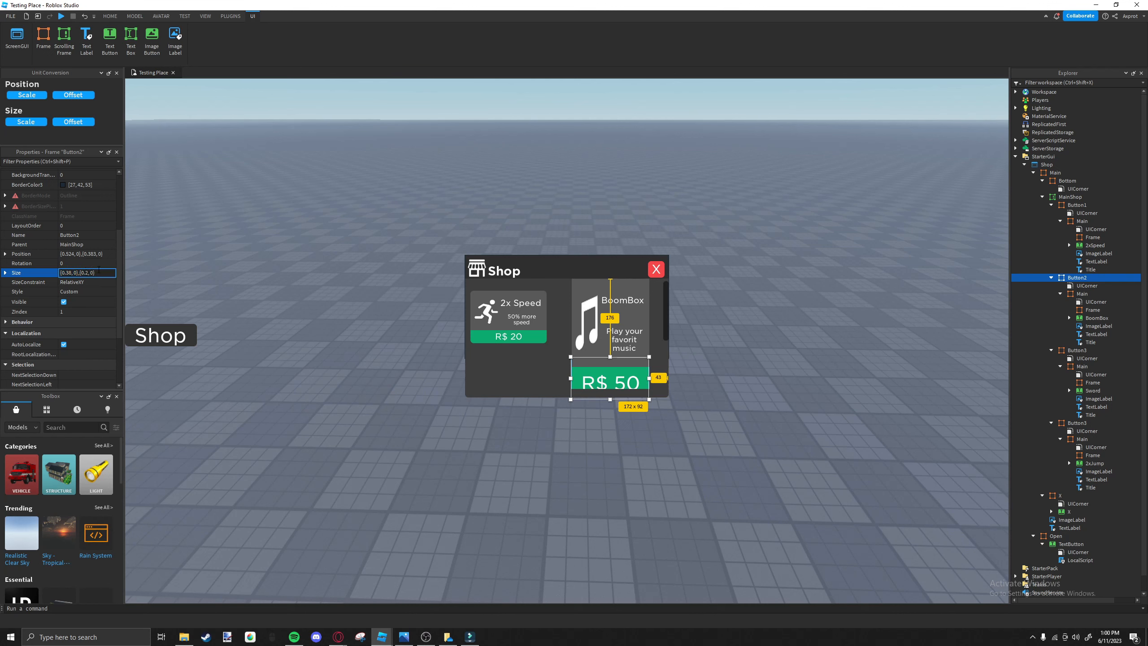
pyautogui.write('1')
pyautogui.press('Return')
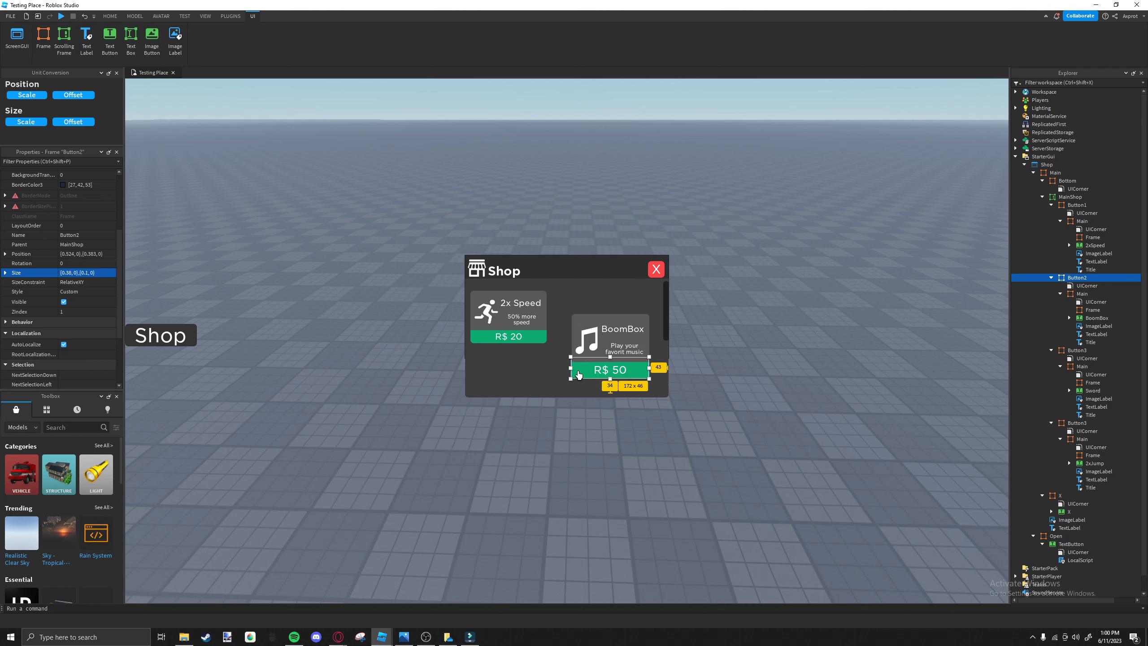
pyautogui.moveTo(579, 375); pyautogui.dragTo(580, 348)
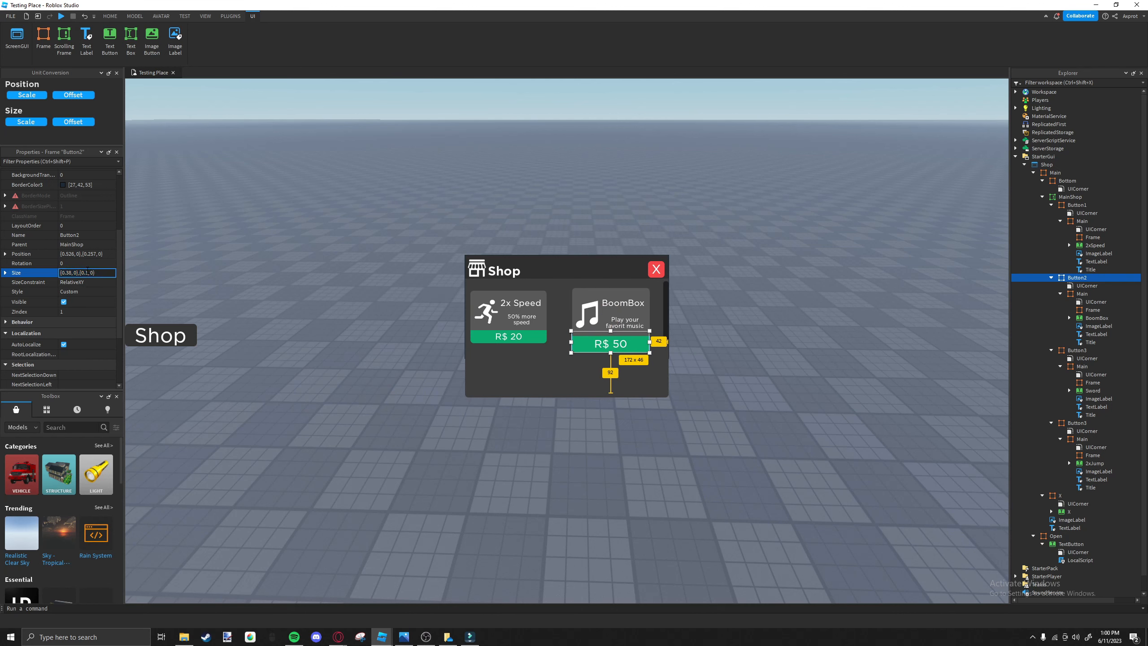
# Try a vertical size scale of 0.09 for Button2.
pyautogui.write('0')
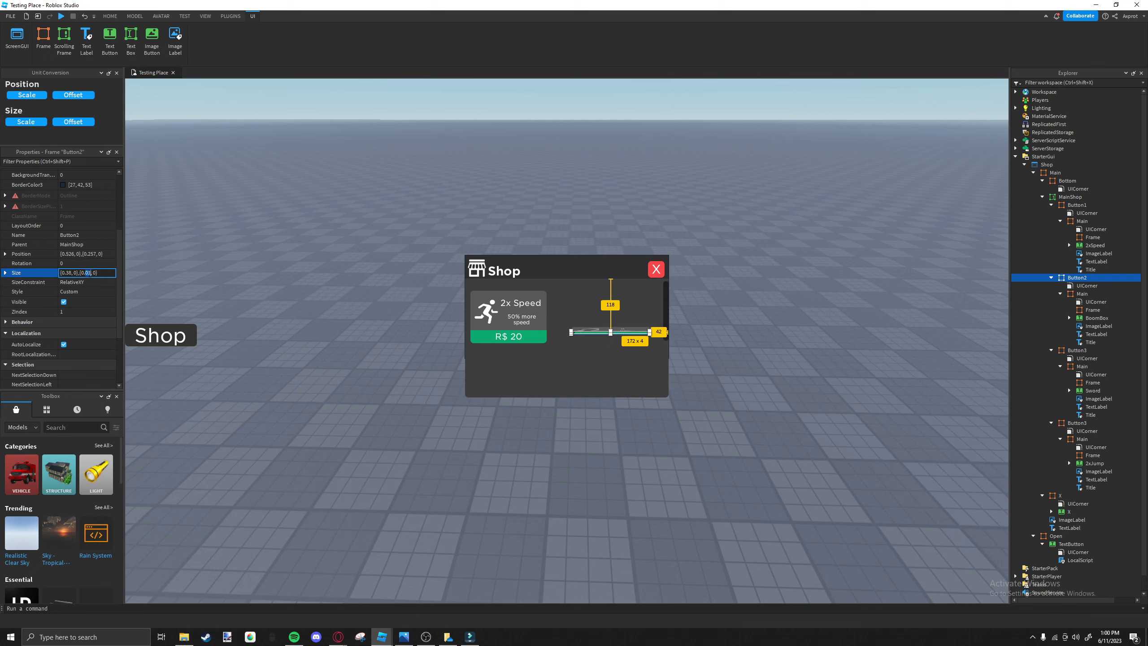
pyautogui.press('Delete')
pyautogui.write('9')
pyautogui.press('Return')
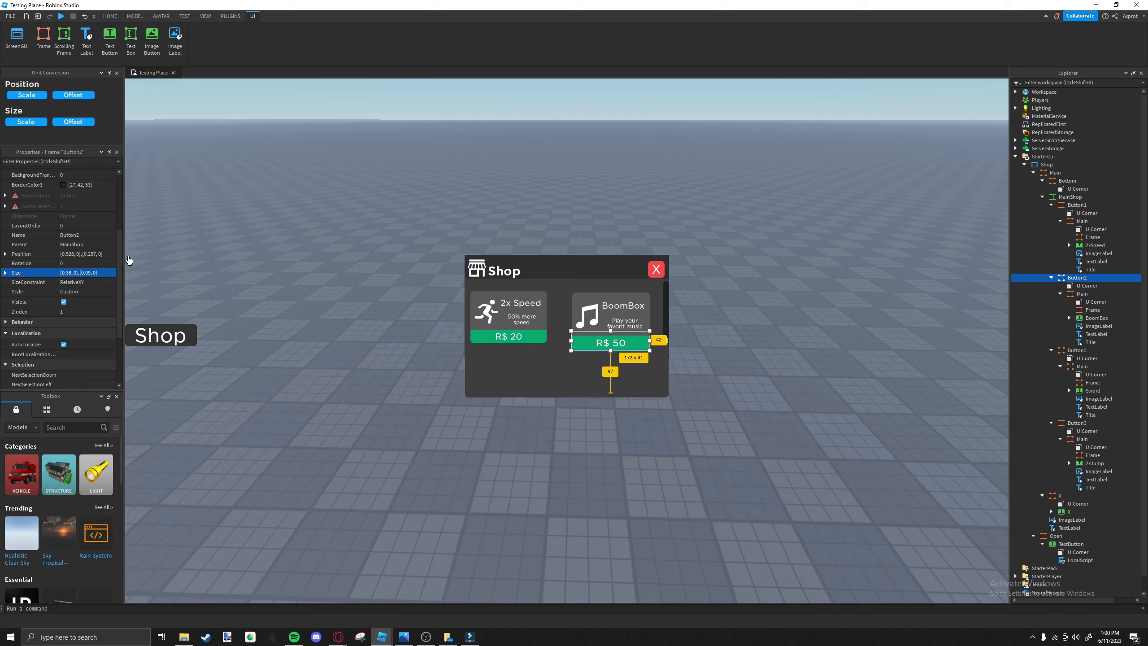
# Set Button2's vertical size scale to 0.082 to match Button1, and align the BoomBox card with the 2x Speed card.
pyautogui.click(544, 338)
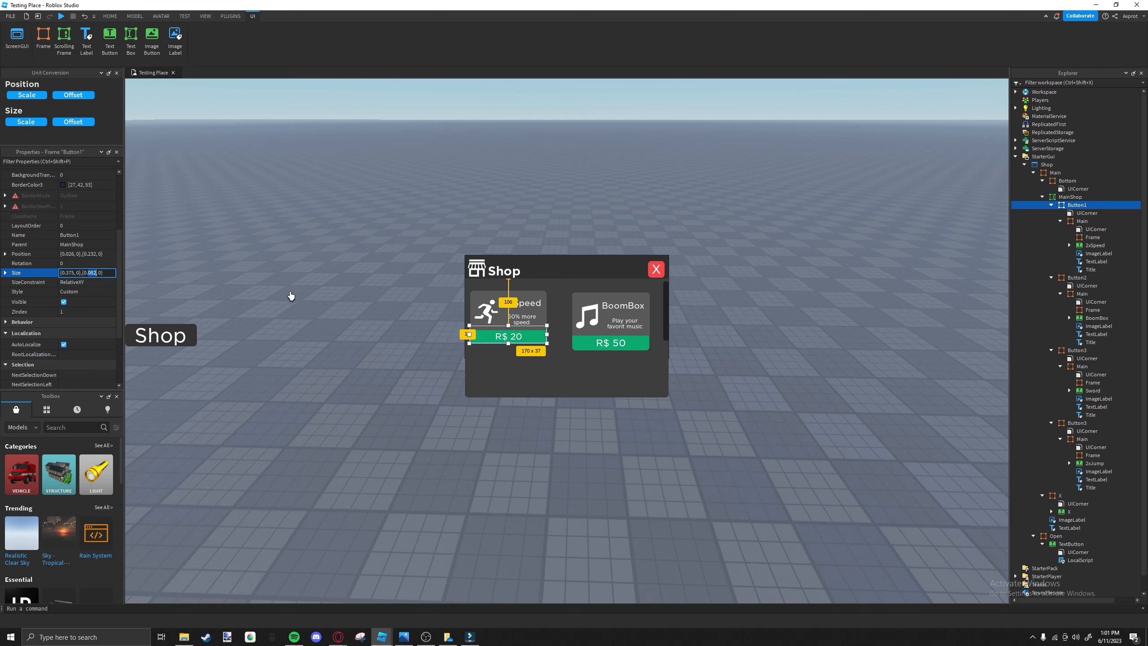
pyautogui.click(575, 347)
pyautogui.click(88, 273)
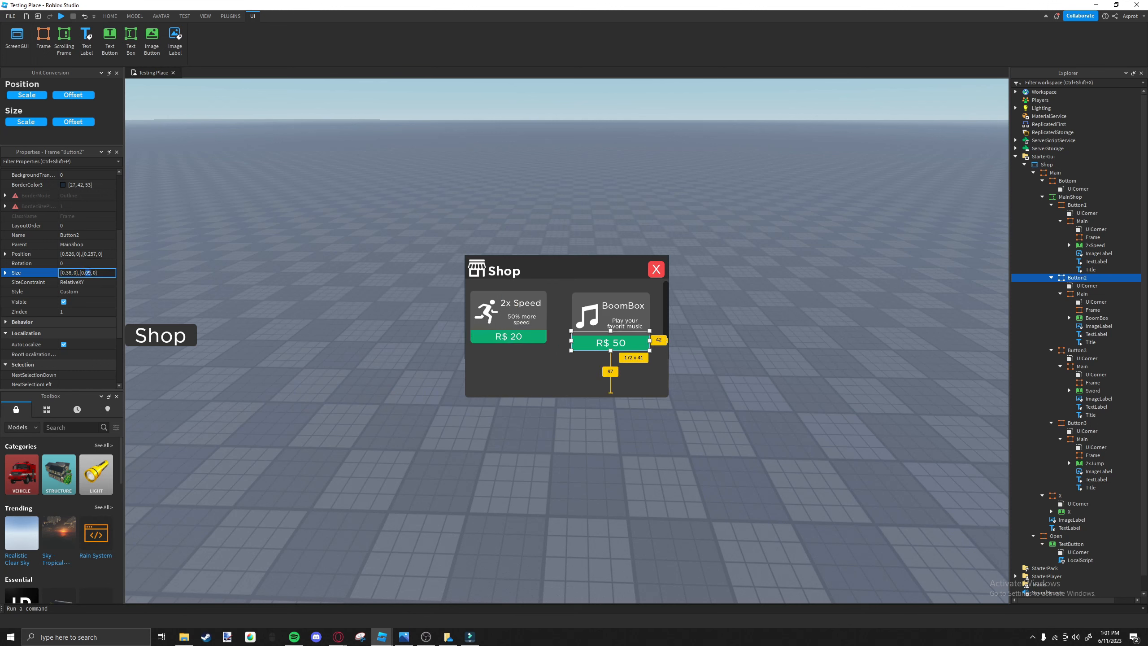
pyautogui.press('Delete')
pyautogui.write('82')
pyautogui.press('Return')
pyautogui.moveTo(580, 346); pyautogui.dragTo(580, 341)
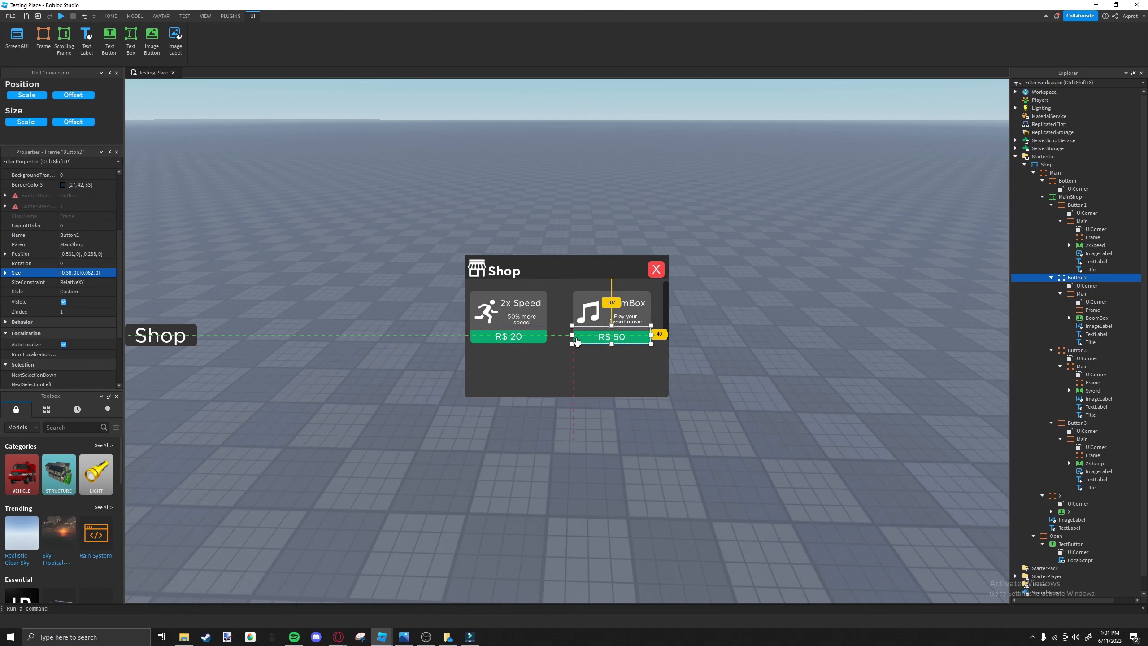
pyautogui.click(581, 348)
# Copy Button1's Size {0.375, 0},{0.082, 0} and apply it to Button2.
pyautogui.click(548, 343)
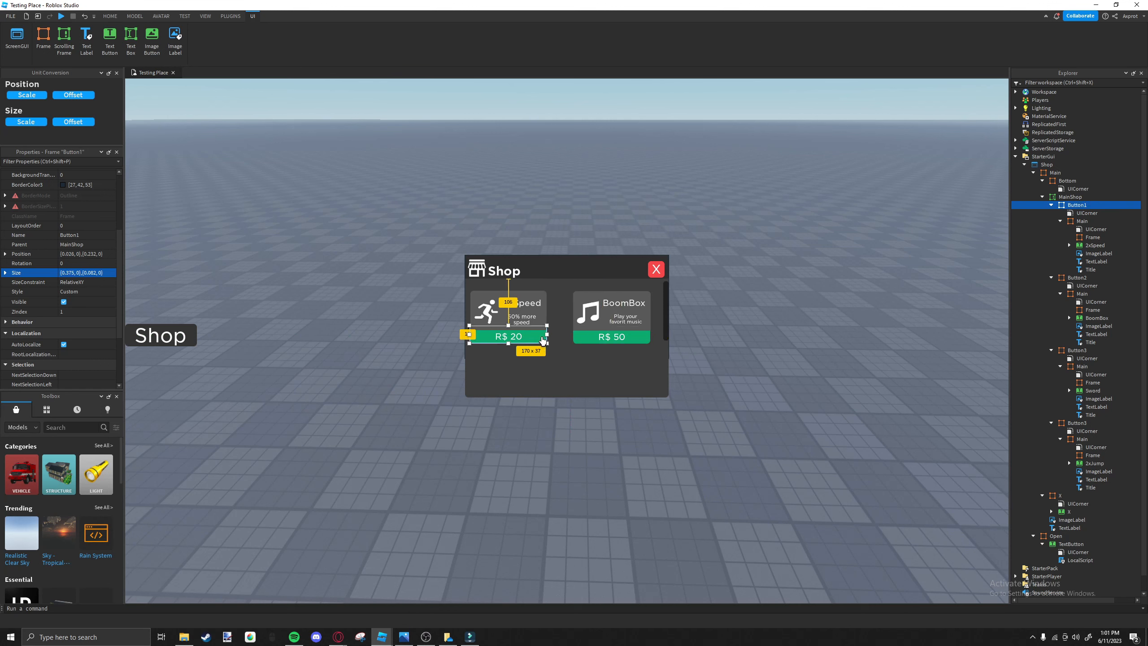
pyautogui.click(79, 273)
pyautogui.hotkey('ctrl', 'c')
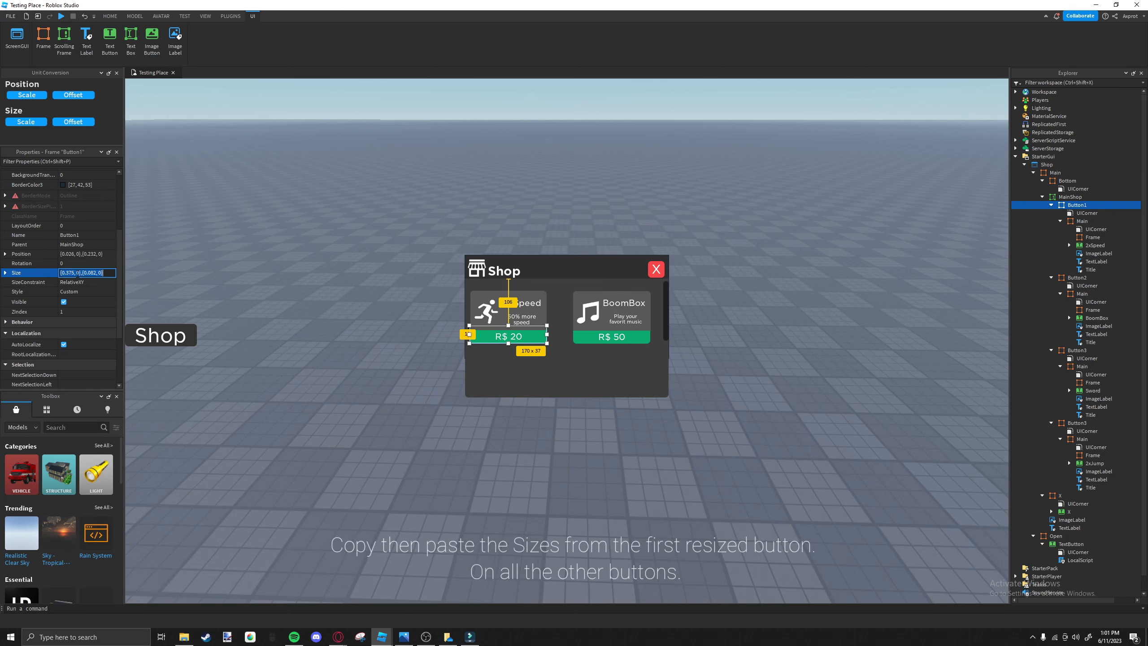
pyautogui.click(575, 344)
pyautogui.click(576, 342)
pyautogui.click(79, 272)
pyautogui.hotkey('ctrl', 'v')
pyautogui.press('Return')
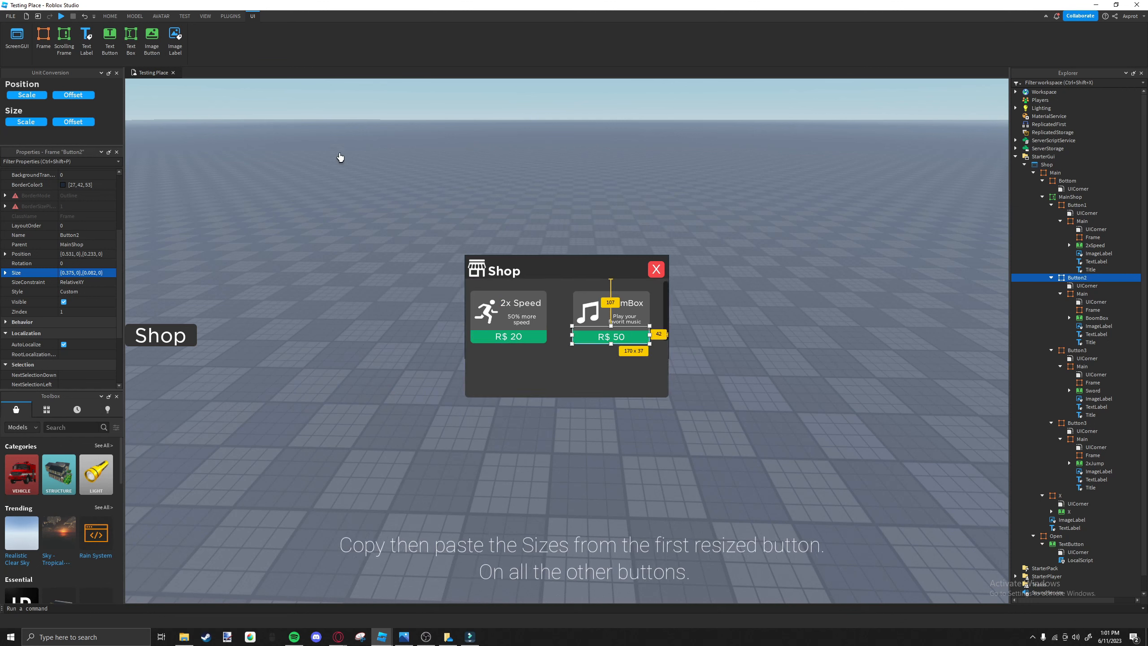
# Compare the two resized cards and briefly toggle the device preview.
pyautogui.click(547, 342)
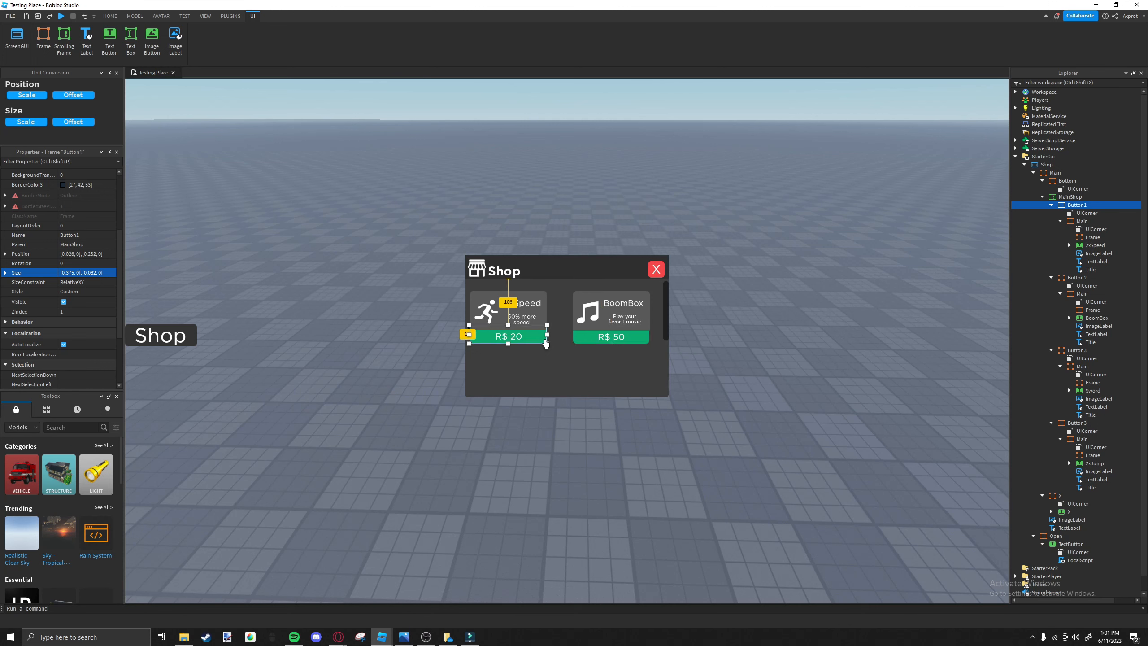
pyautogui.click(538, 339)
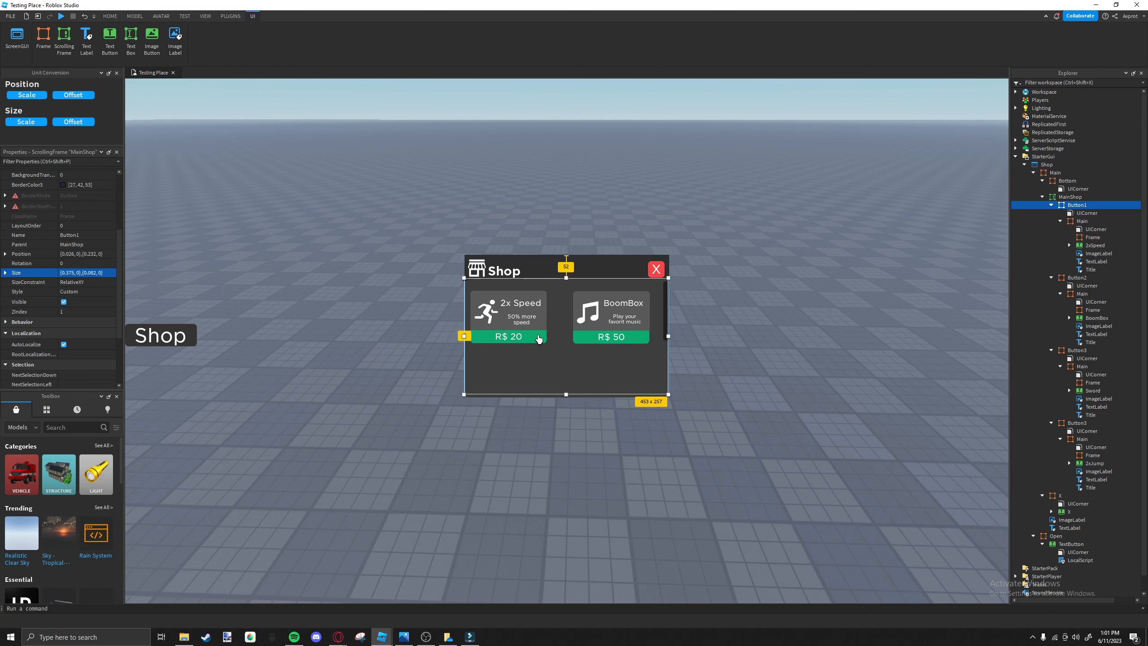
pyautogui.click(209, 18)
pyautogui.click(167, 18)
pyautogui.click(182, 17)
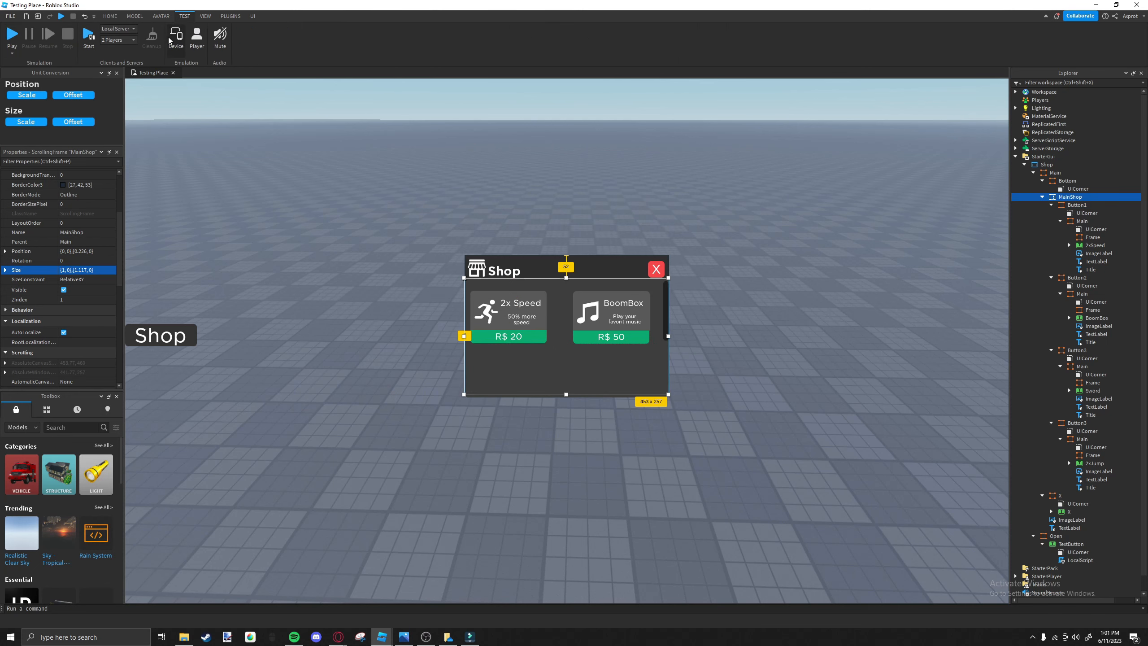
pyautogui.click(172, 39)
pyautogui.click(172, 39)
# Apply the copied Size {0.375, 0},{0.082, 0} to the frames of the 2x Jump and Sword cards.
pyautogui.scroll(-3, 534, 346)
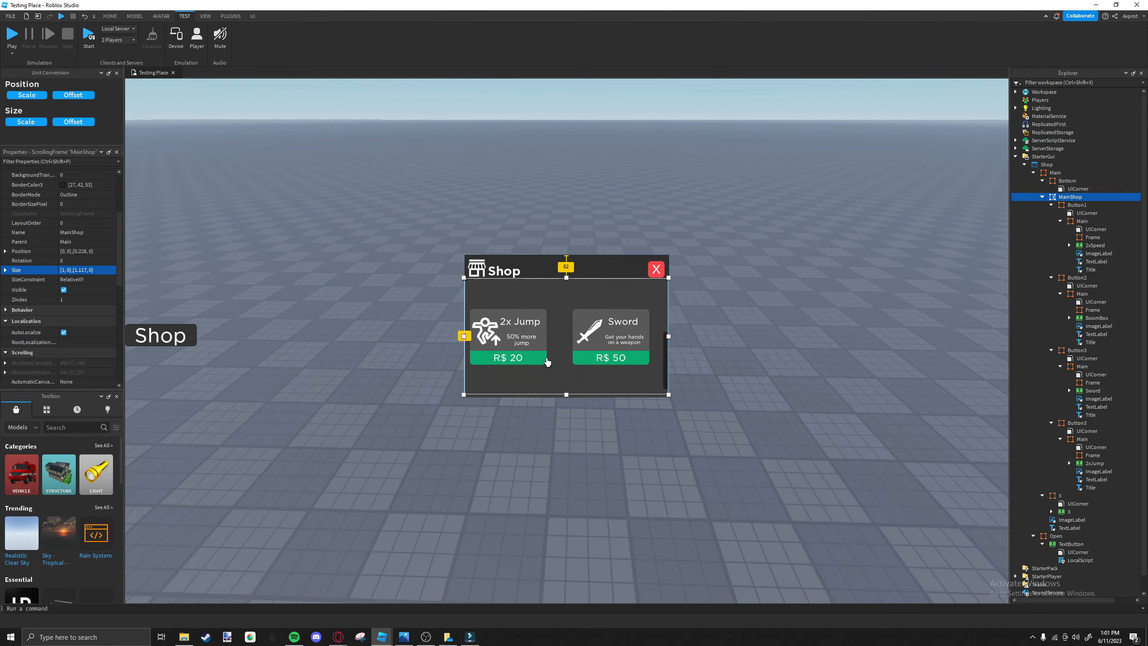
pyautogui.click(546, 360)
pyautogui.click(93, 274)
pyautogui.hotkey('ctrl', 'v')
pyautogui.press('Return')
pyautogui.click(577, 359)
pyautogui.click(93, 271)
pyautogui.hotkey('ctrl', 'v')
pyautogui.press('Return')
# Move the 2x Jump and Sword cards up closer beneath the 2x Speed and BoomBox cards.
pyautogui.click(508, 357)
pyautogui.scroll(1, 543, 371)
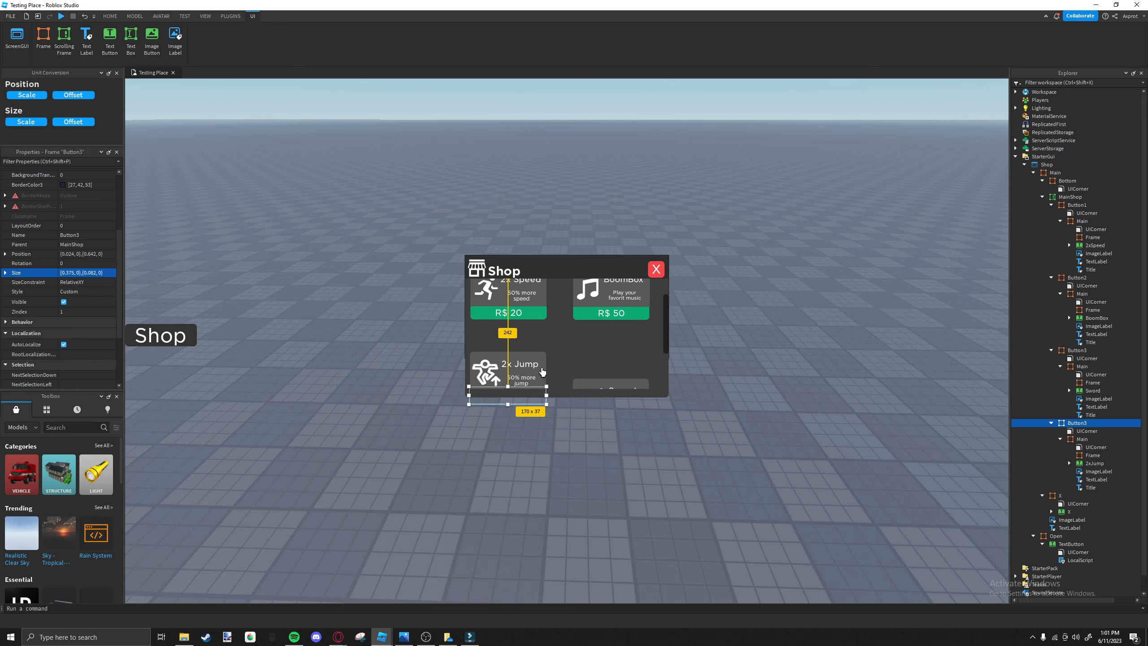
pyautogui.moveTo(542, 372); pyautogui.dragTo(603, 318)
pyautogui.scroll(-3, 549, 354)
pyautogui.scroll(4, 596, 322)
# Shift the 2x Speed card slightly inward and arrange the four cards in an evenly spaced two-by-two grid.
pyautogui.moveTo(546, 343); pyautogui.dragTo(550, 345)
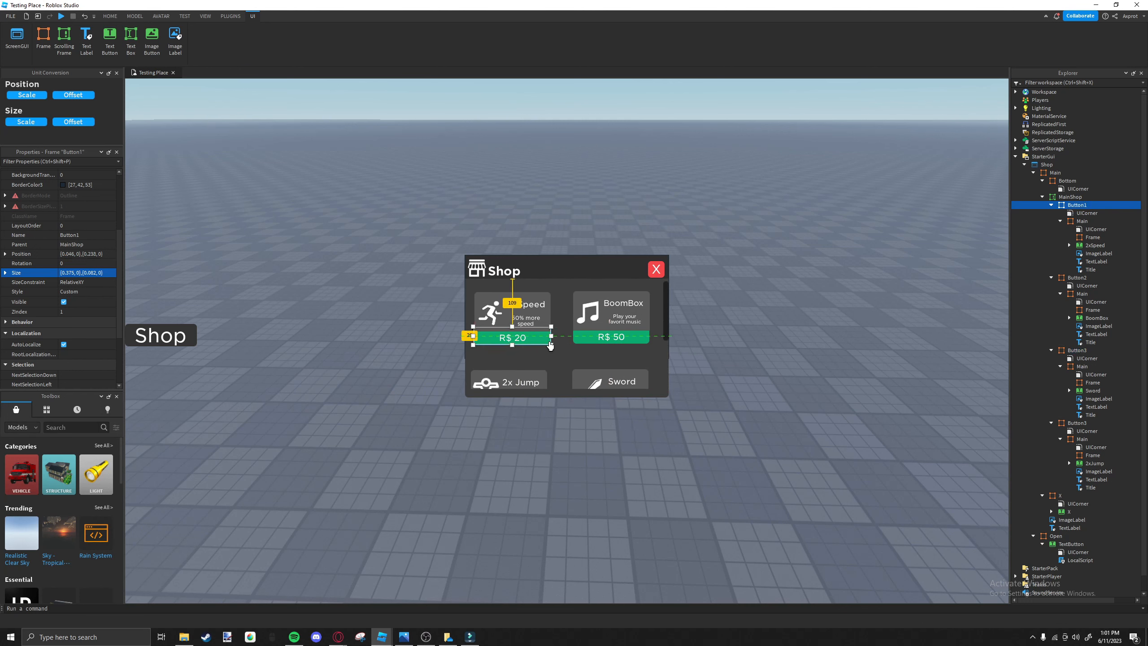
pyautogui.click(574, 342)
pyautogui.scroll(-3, 549, 360)
pyautogui.click(556, 347)
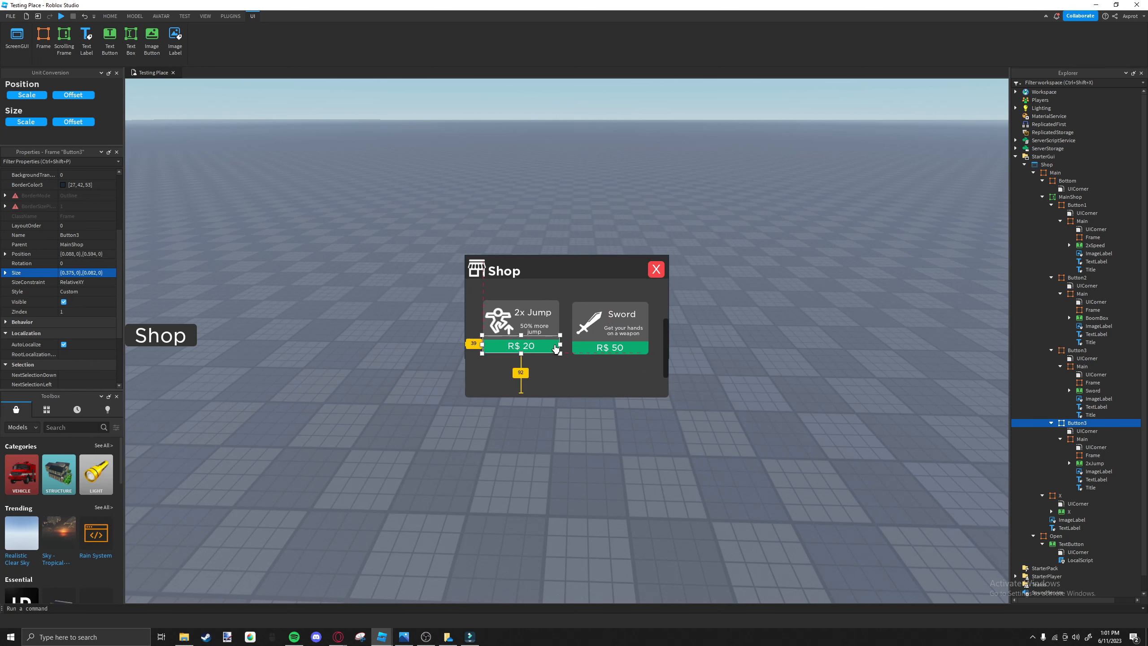
pyautogui.moveTo(574, 354); pyautogui.dragTo(550, 349)
pyautogui.moveTo(667, 308); pyautogui.dragTo(666, 333)
pyautogui.hotkey('ctrl', 'z')
pyautogui.hotkey('ctrl', 'z')
pyautogui.moveTo(547, 342); pyautogui.dragTo(577, 338)
pyautogui.scroll(3, 577, 338)
pyautogui.click(567, 338)
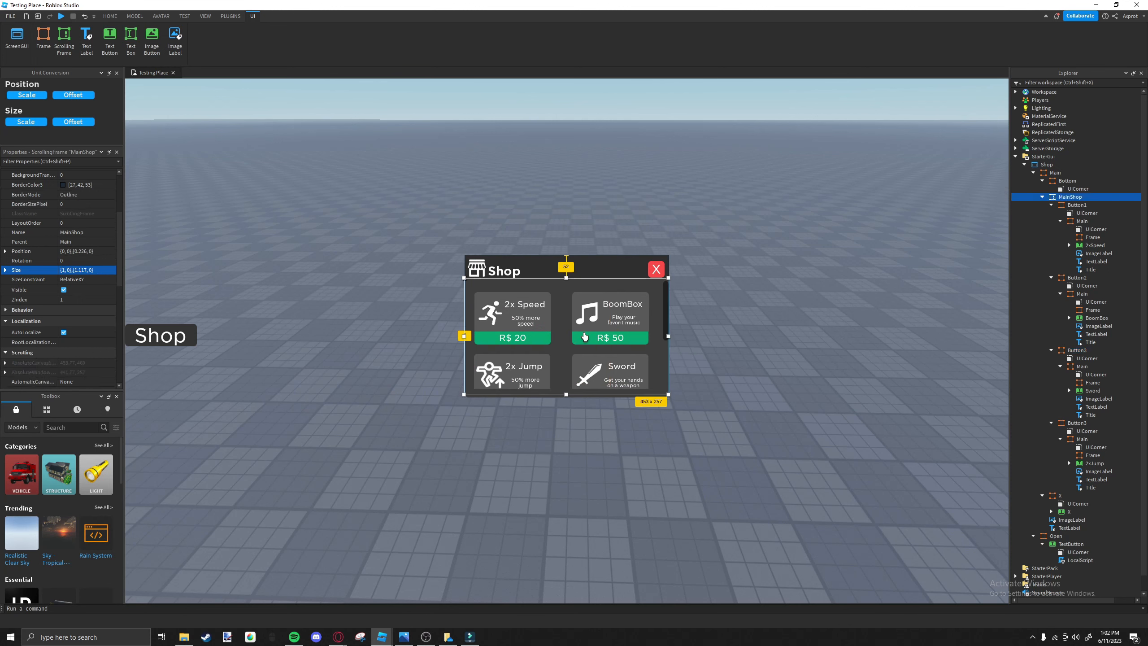
# Preview the shop layout in the device emulator on the Samsung tablet and other device presets.
pyautogui.scroll(-3, 585, 334)
pyautogui.scroll(3, 588, 333)
pyautogui.click(697, 303)
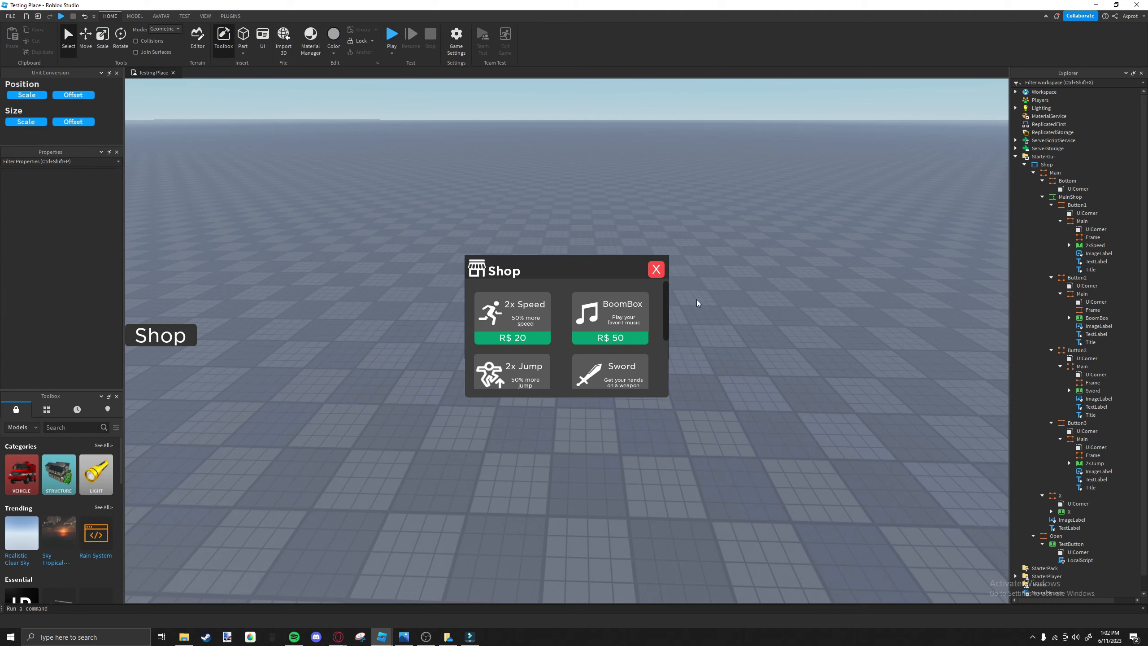
pyautogui.click(203, 16)
pyautogui.click(184, 16)
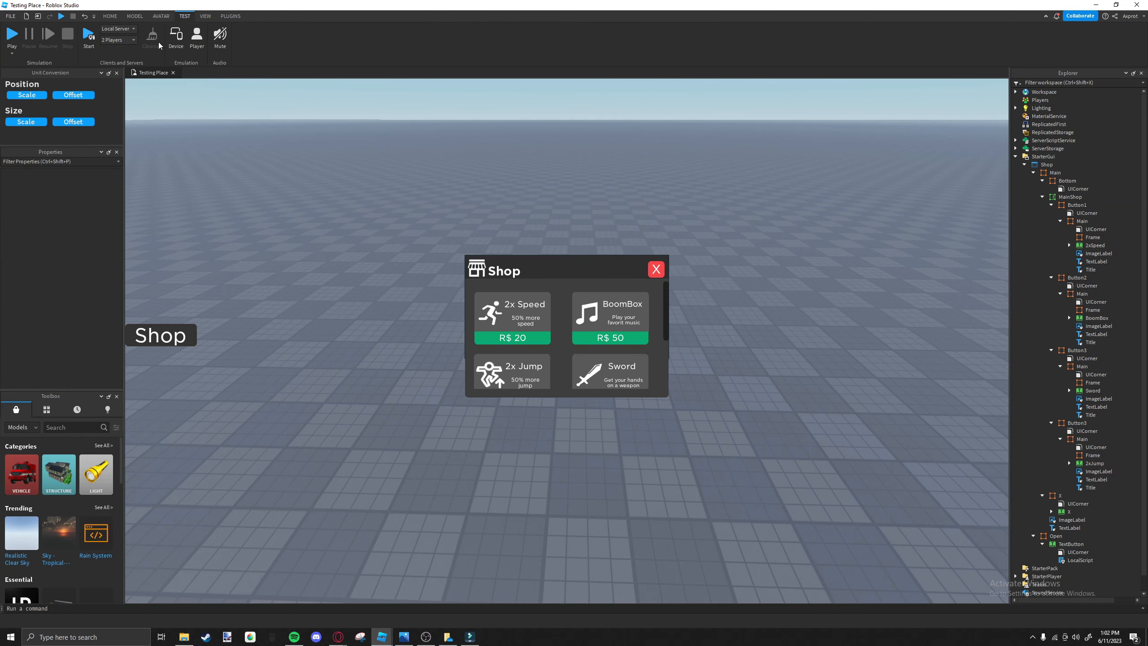
pyautogui.click(175, 37)
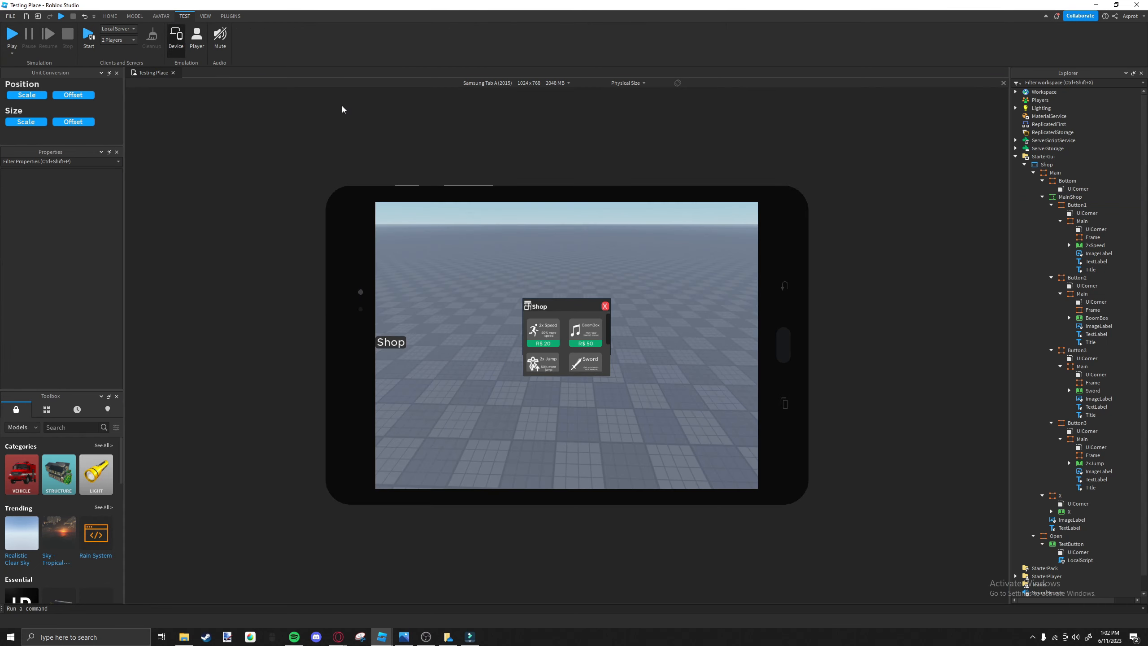
pyautogui.click(497, 84)
pyautogui.click(475, 165)
pyautogui.click(487, 83)
pyautogui.click(489, 301)
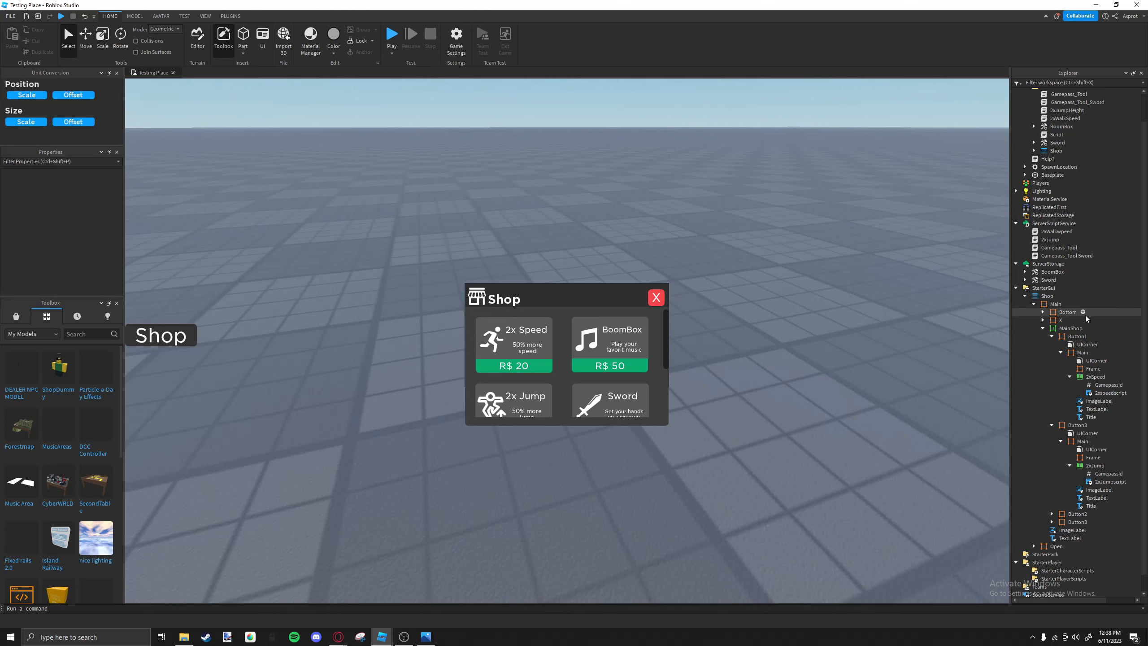
# Rename the TextButton inside the shop's X frame to "X".
pyautogui.click(1062, 320)
pyautogui.click(1042, 329)
pyautogui.click(1043, 351)
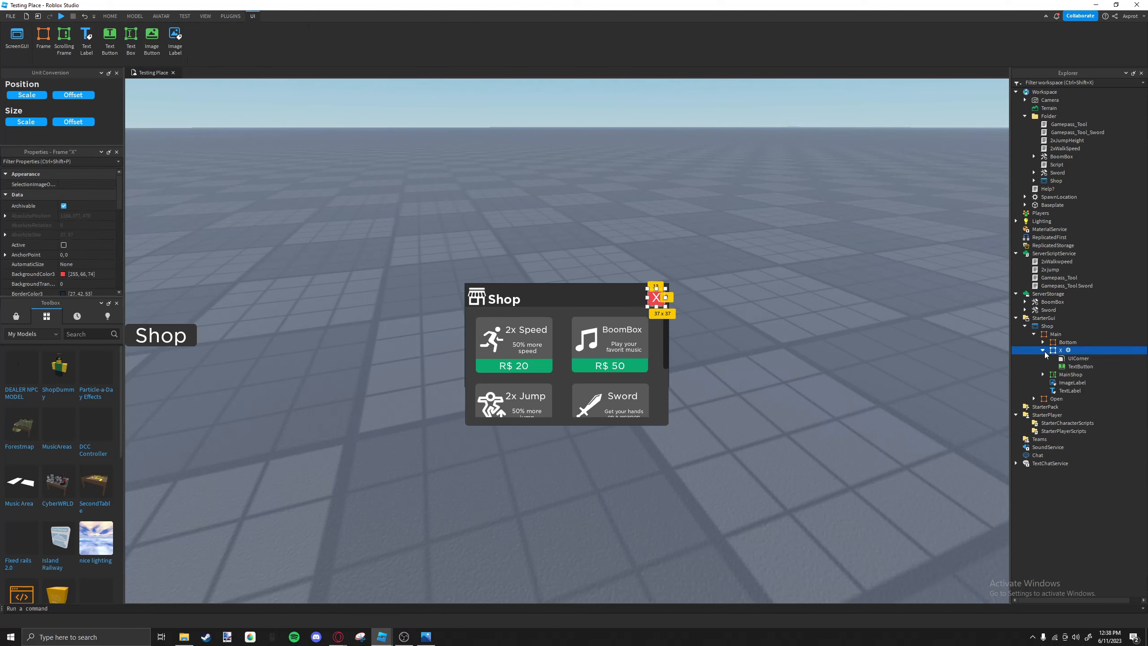
pyautogui.click(1081, 366)
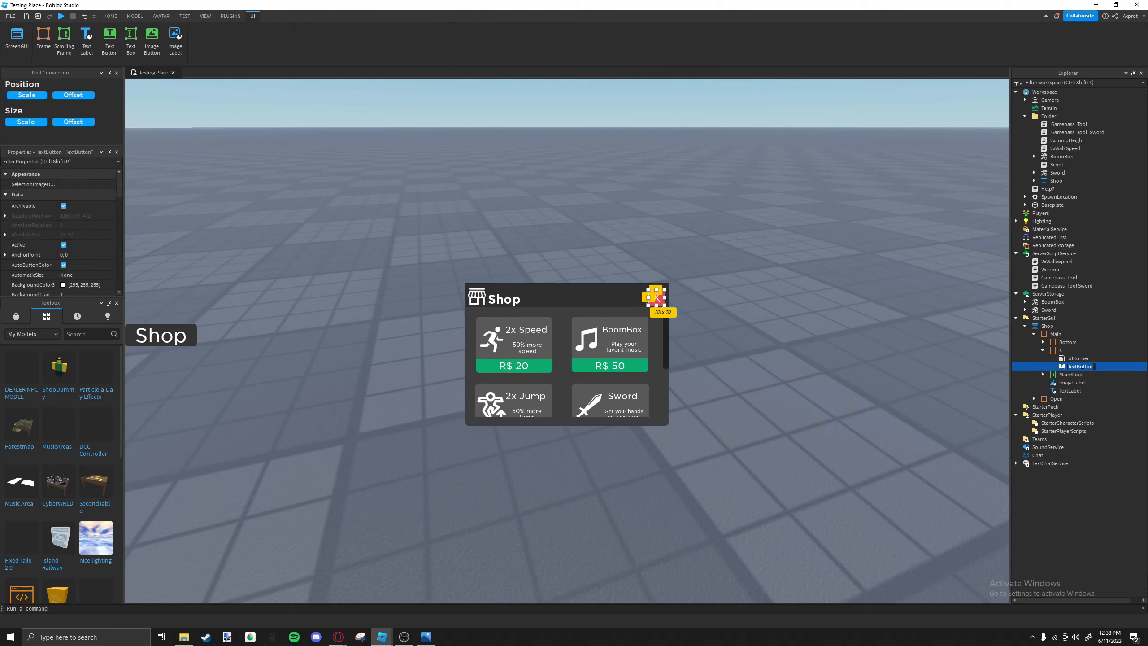
pyautogui.write('X')
pyautogui.press('Return')
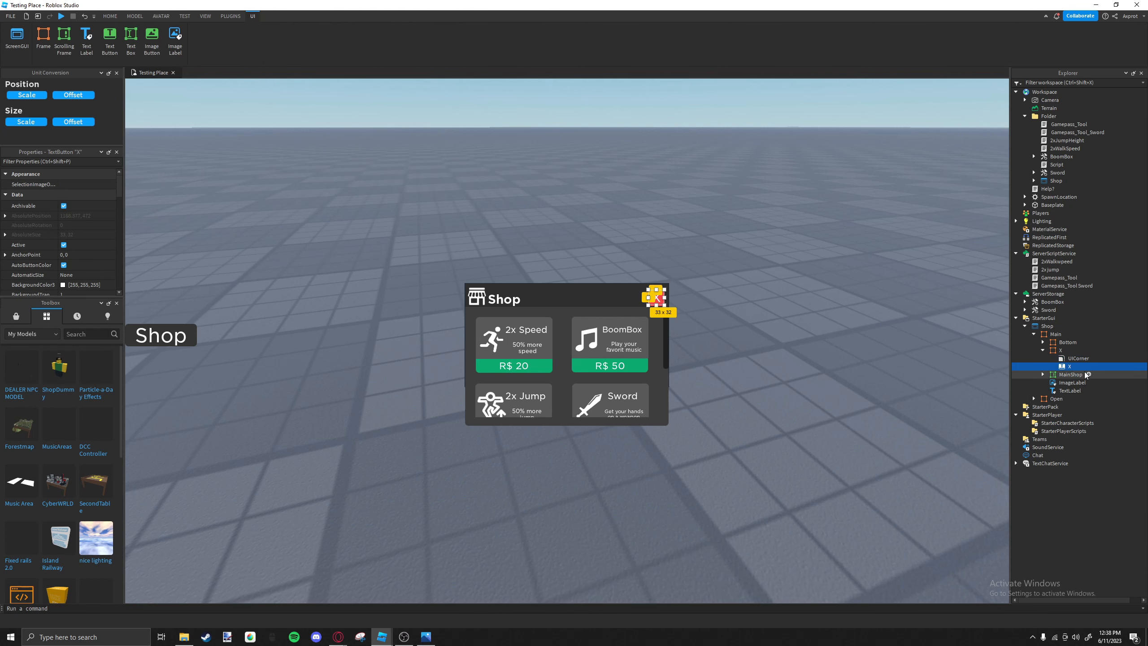
# Add a LocalScript to the X text button, replace its default code, and declare Button as script.Parent.
pyautogui.click(1076, 367)
pyautogui.click(1034, 402)
pyautogui.moveTo(289, 144); pyautogui.dragTo(3, 19)
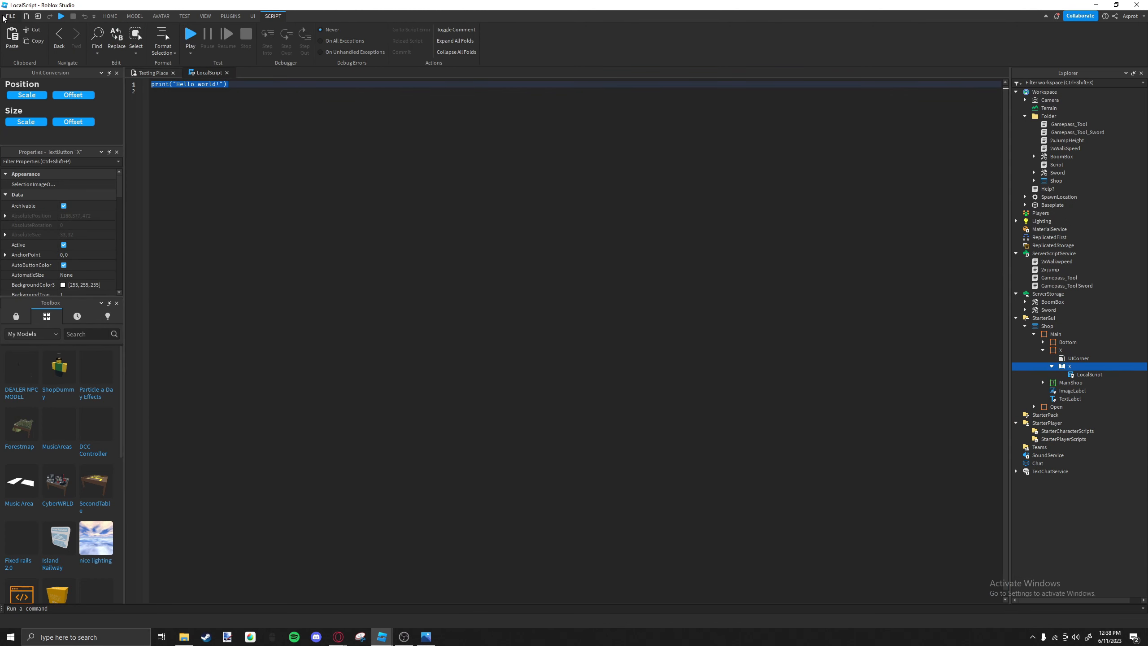
pyautogui.write('local ')
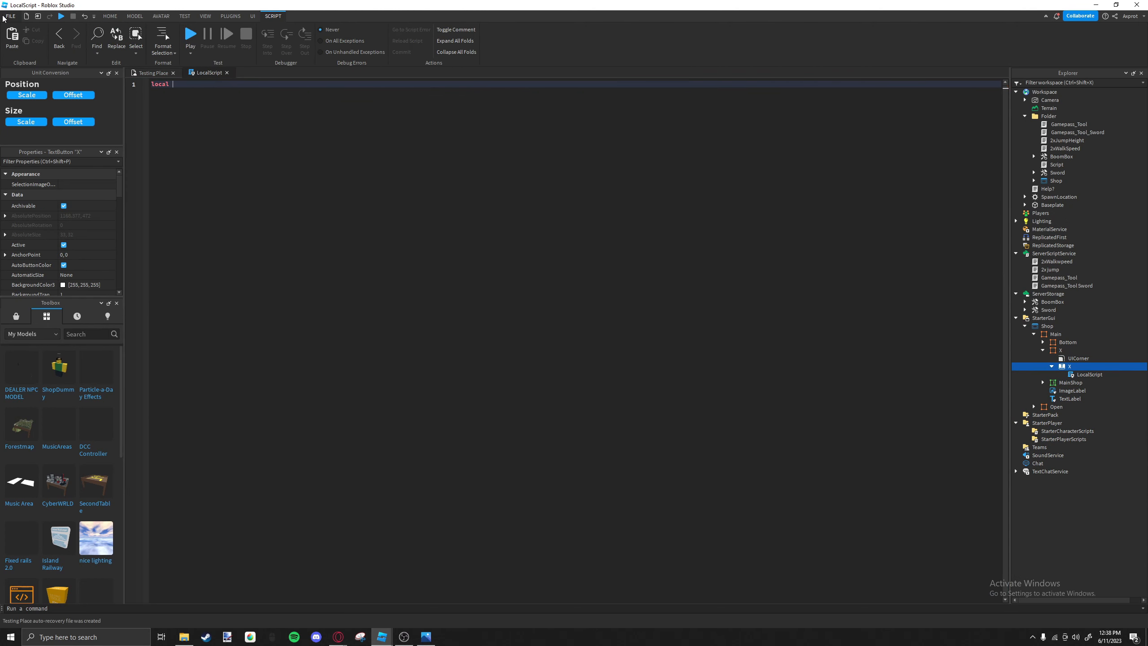
pyautogui.write('Button -')
pyautogui.press('BackSpace')
pyautogui.press('BackSpace')
pyautogui.write('=')
pyautogui.press('Return')
# Declare a local variable Main as script.Parent.Parent.Parent.Parent.Main in the X button's script.
pyautogui.write('loc')
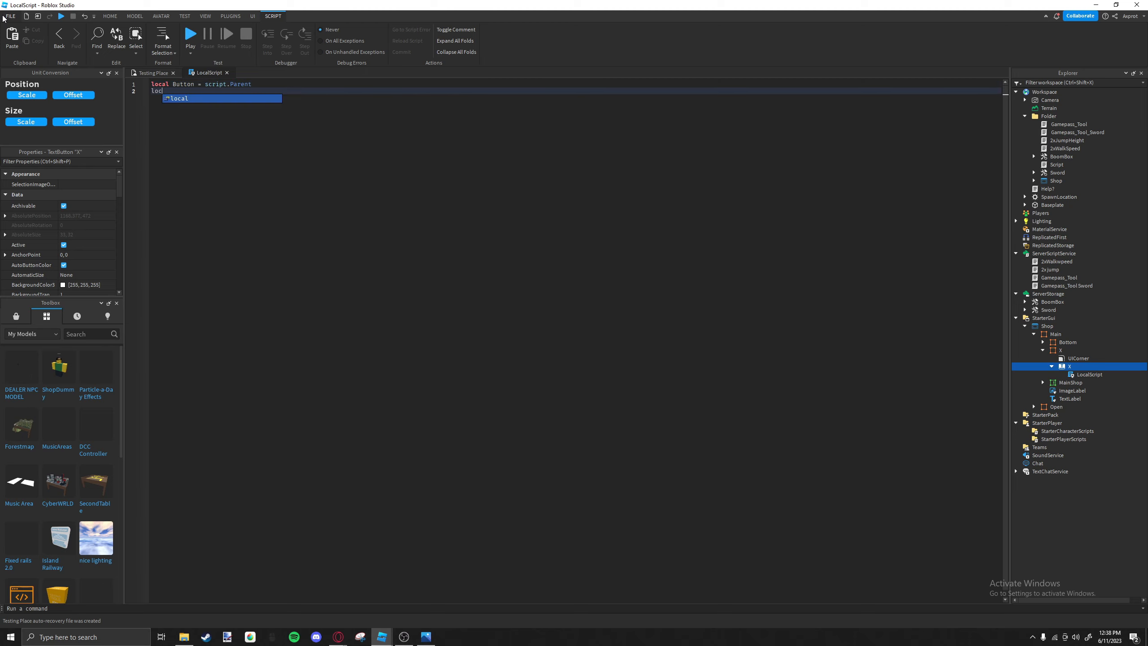
pyautogui.write('al Main = script')
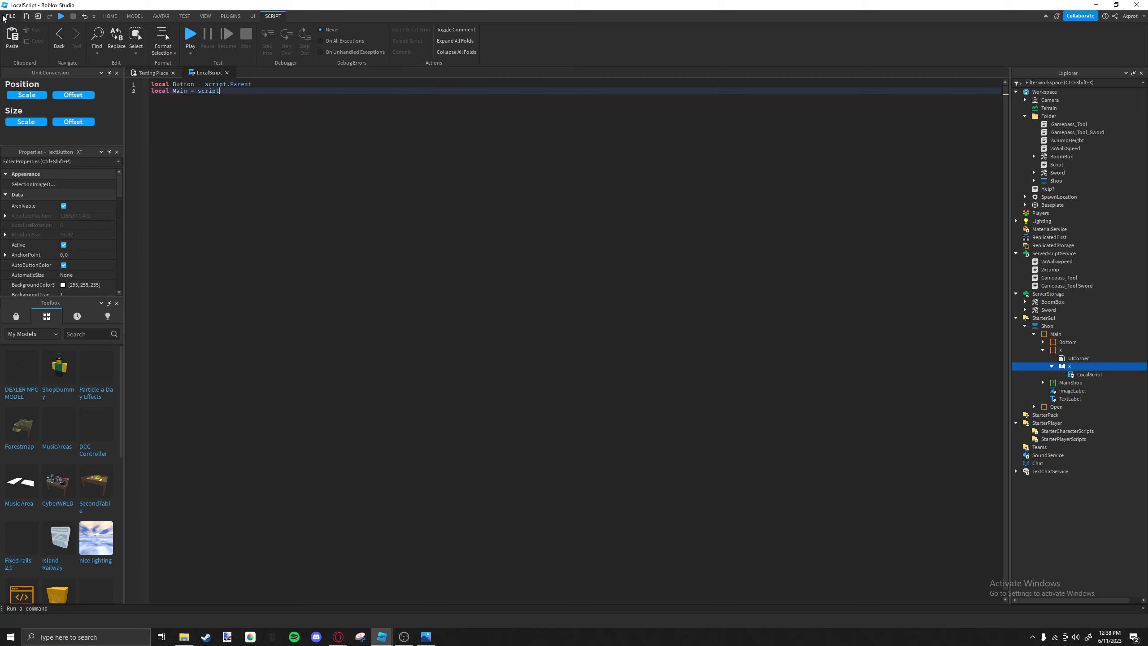
pyautogui.write('.Parent.Parent')
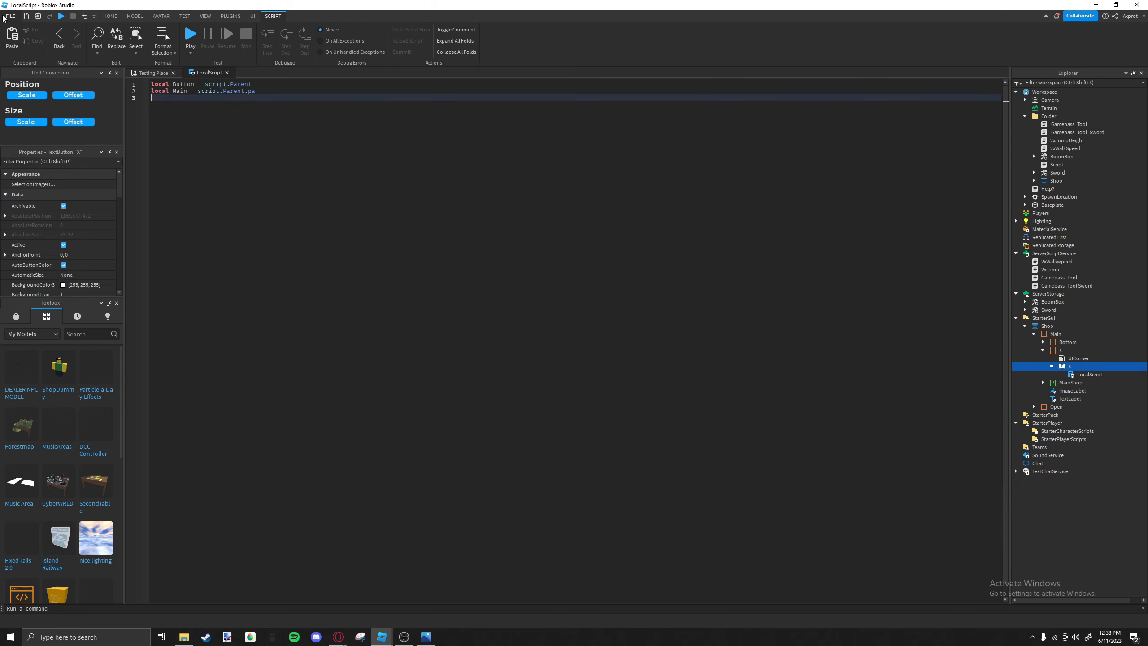
pyautogui.write('.Parent.Parent.Main')
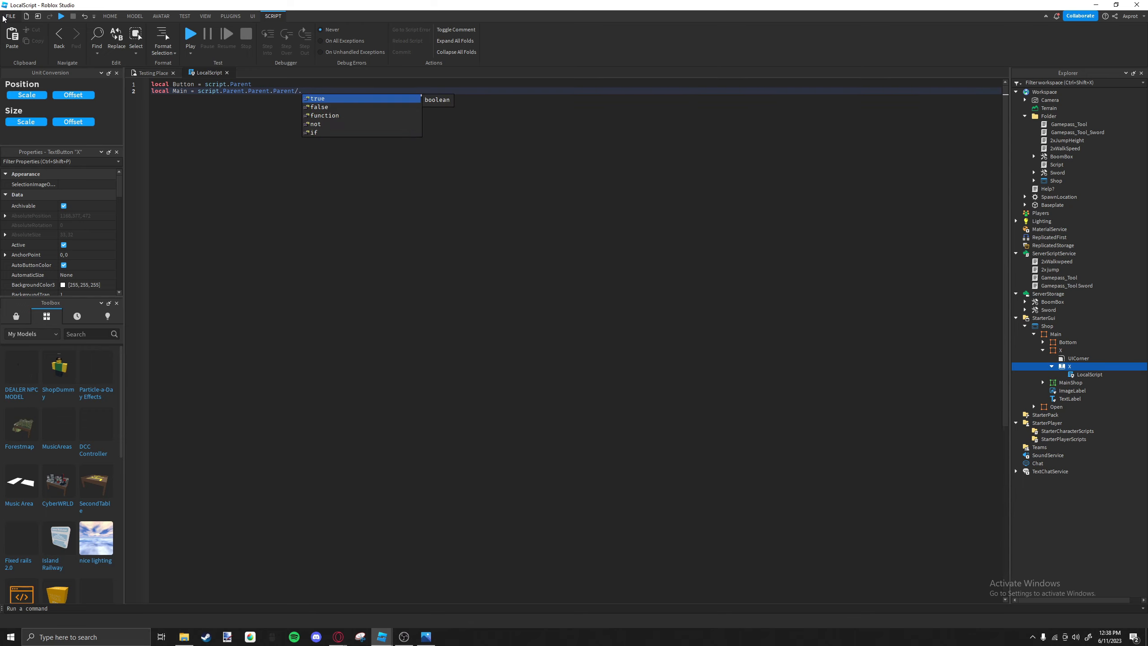
pyautogui.press('Return')
pyautogui.press('Return')
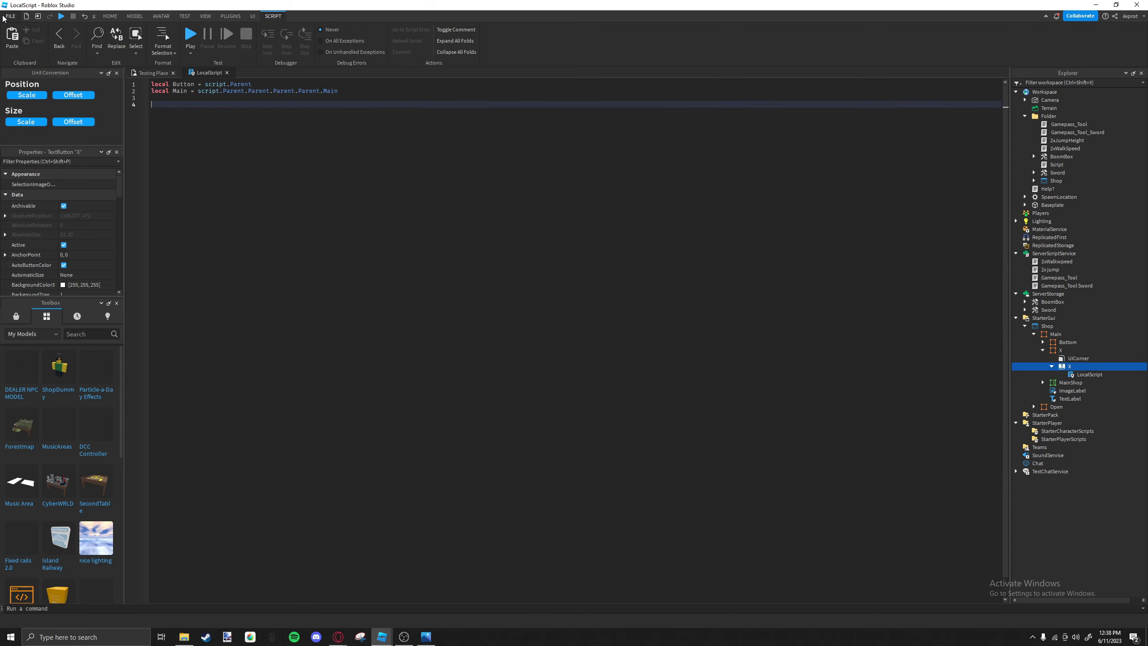
# Connect Button.MouseButton1Click to a function that sets Main.Visible to false if it is true, and close the script.
pyautogui.write('Button.')
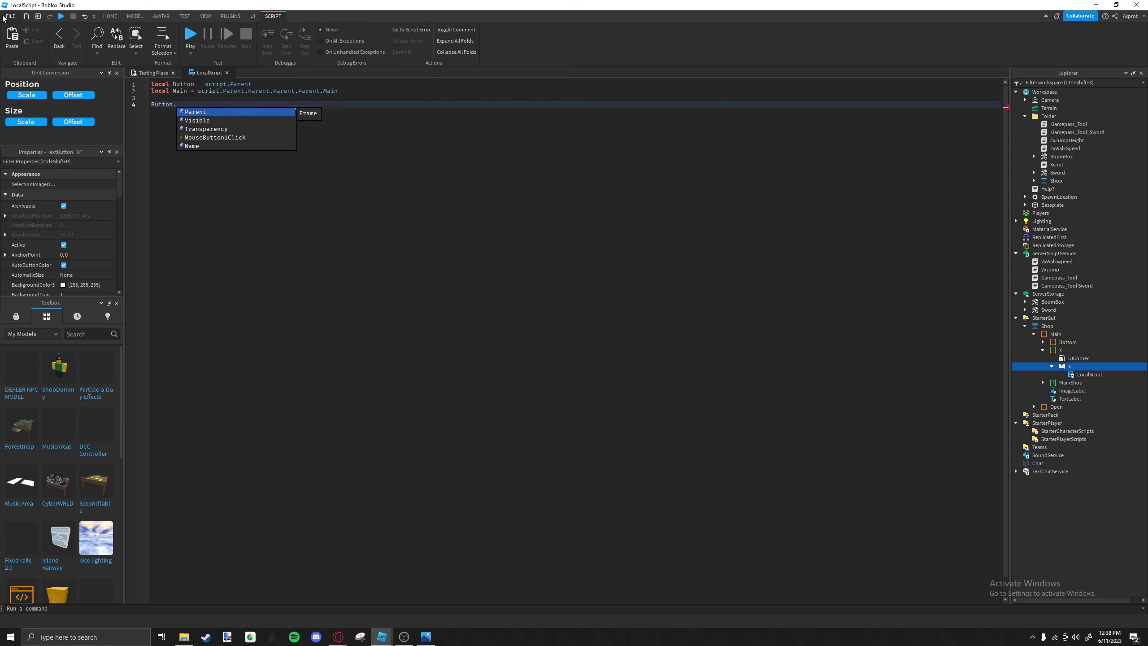
pyautogui.write('MouseButton1Click:Connect(function')
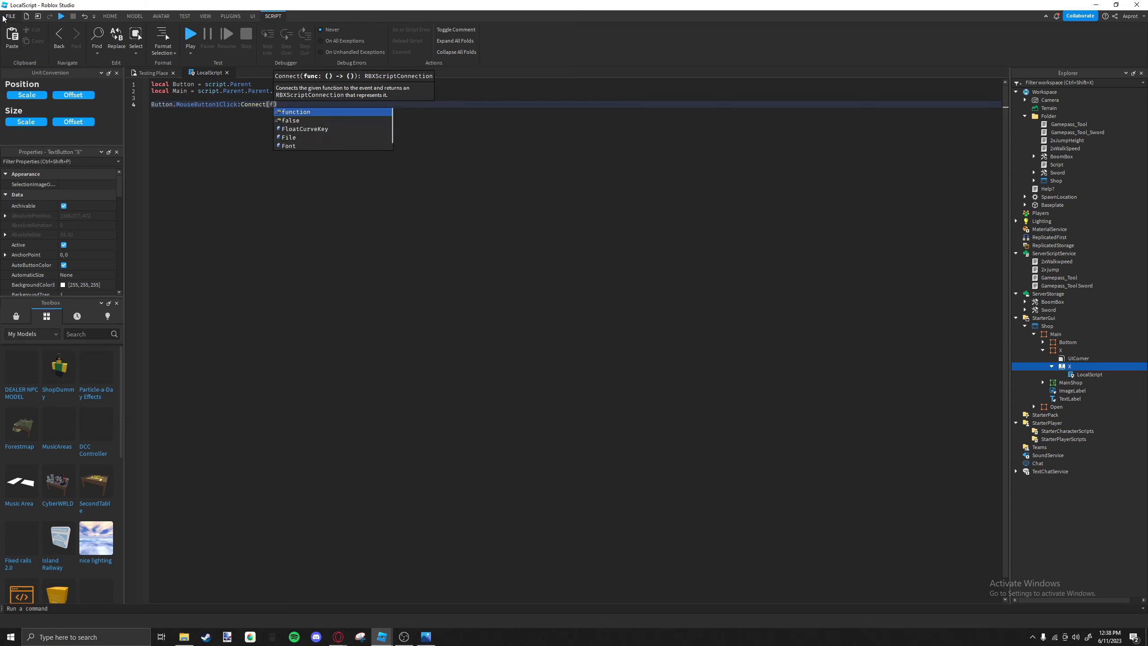
pyautogui.write('()')
pyautogui.press('Return')
pyautogui.write('if Main.Visible == true then')
pyautogui.press('Return')
pyautogui.write('main.Visible =')
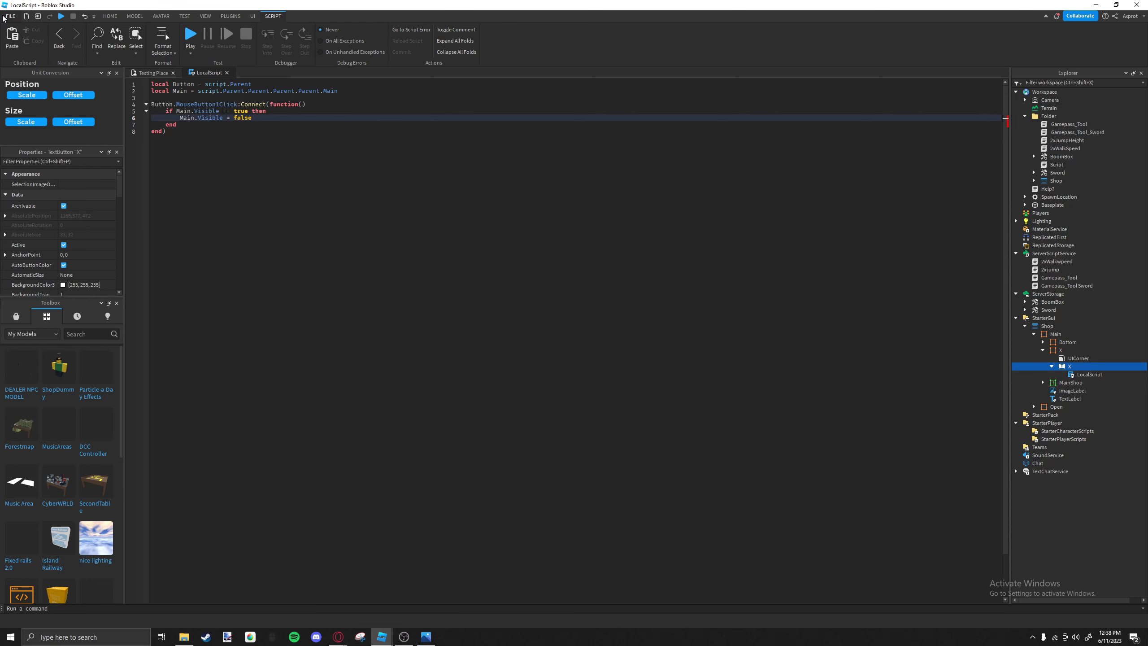
pyautogui.click(227, 72)
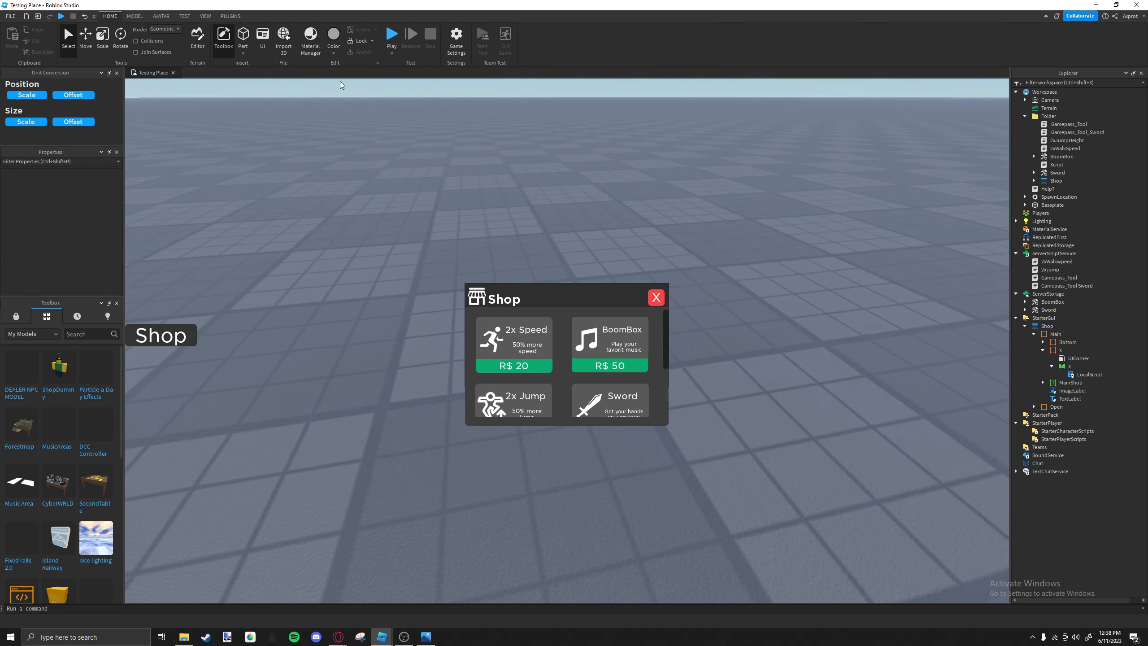
# Playtest the place, closing the shop with its X button and toggling it with the Shop button.
pyautogui.click(393, 35)
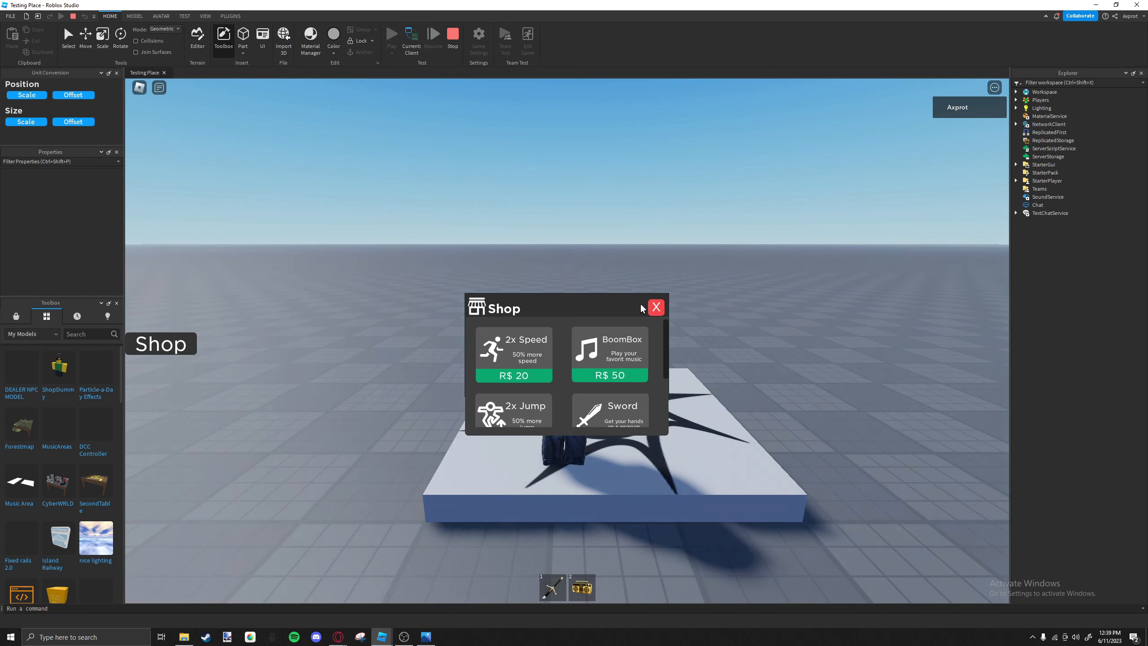
pyautogui.click(655, 308)
pyautogui.click(182, 342)
pyautogui.click(182, 342)
pyautogui.click(183, 343)
pyautogui.click(655, 308)
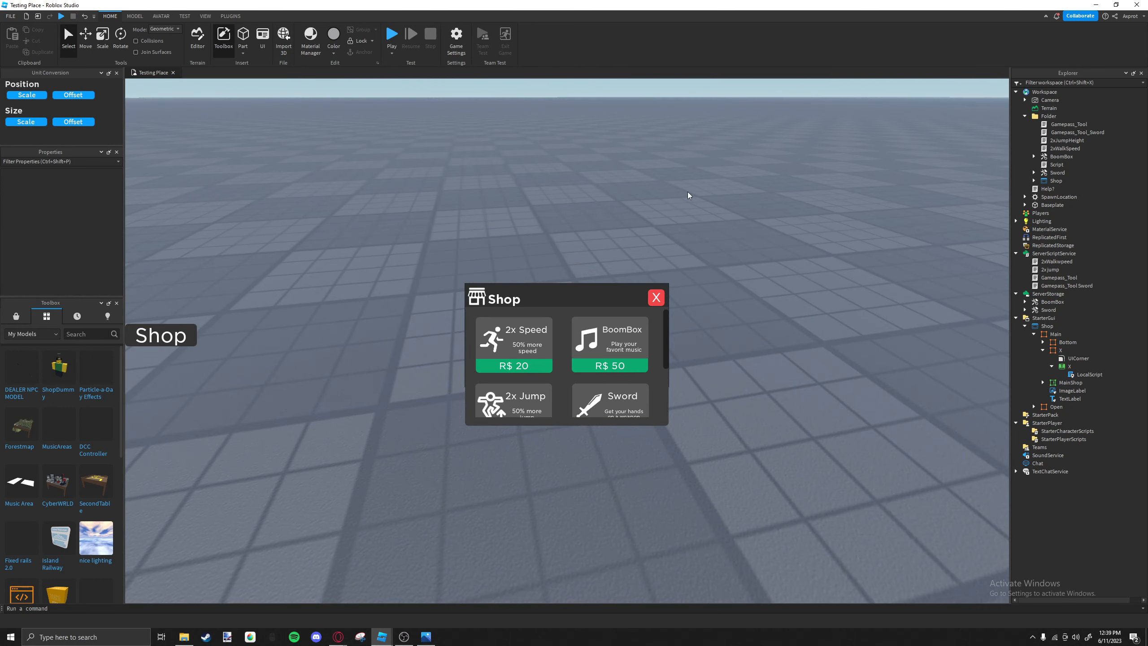
# Insert a BlurEffect into Lighting.
pyautogui.click(1040, 327)
pyautogui.click(1043, 351)
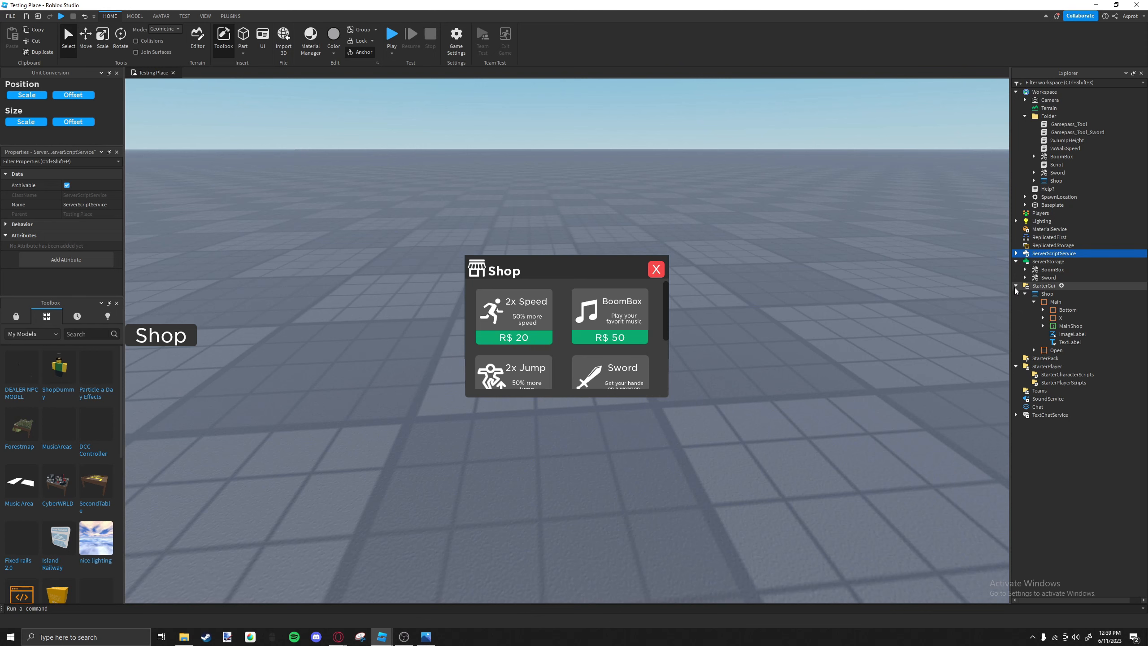
pyautogui.click(1044, 221)
pyautogui.click(1058, 222)
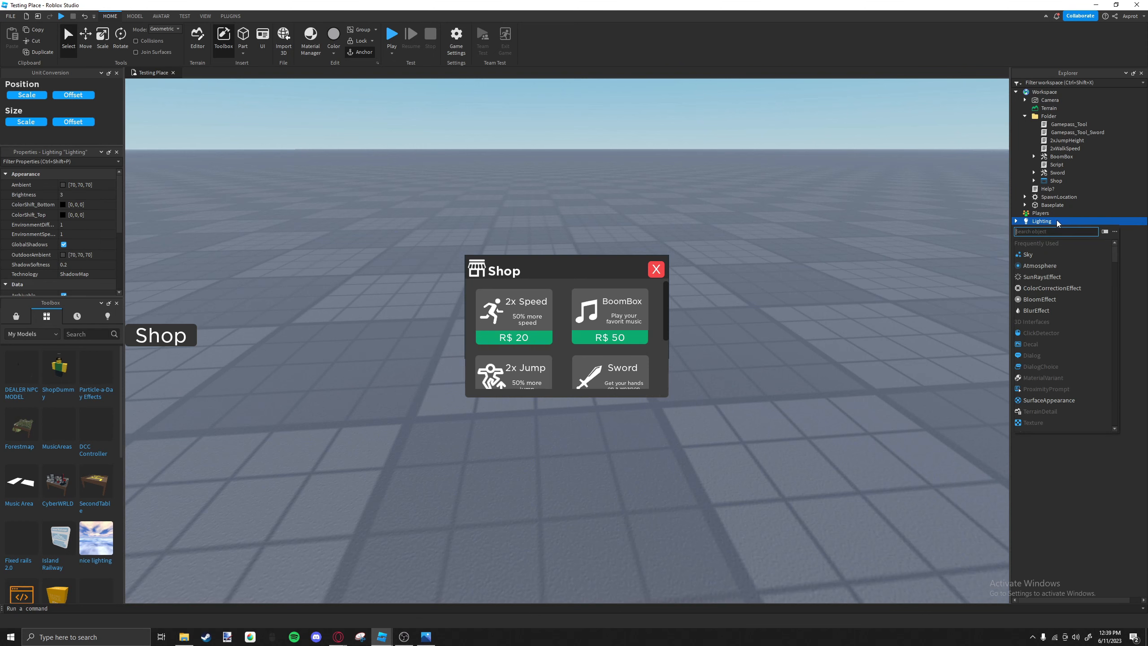
pyautogui.write('blur')
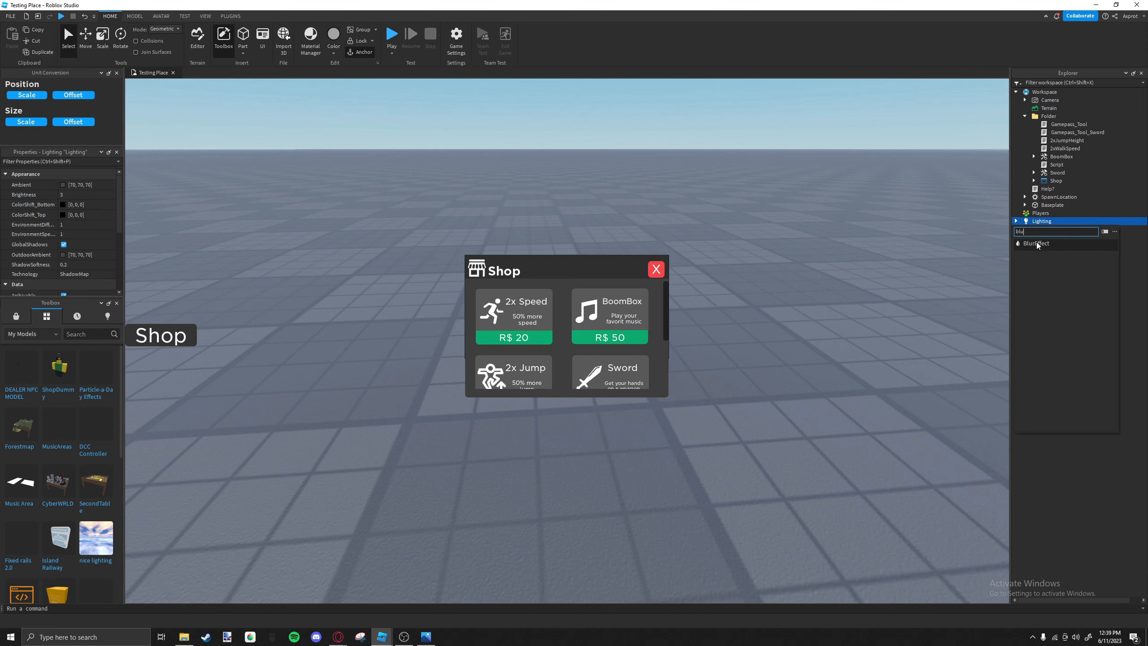
pyautogui.click(1047, 255)
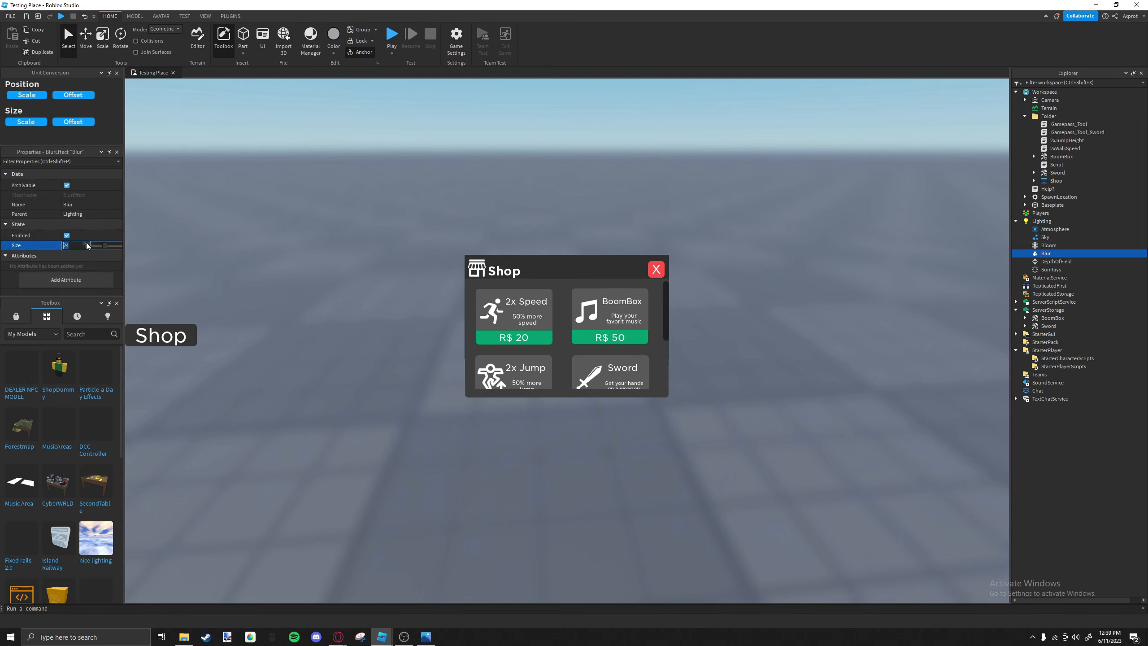
# Lower the blur effect's Size to about 15 and rename it GuiBlur.
pyautogui.moveTo(106, 248); pyautogui.dragTo(100, 250)
pyautogui.moveTo(279, 308); pyautogui.dragTo(276, 310, button='right')
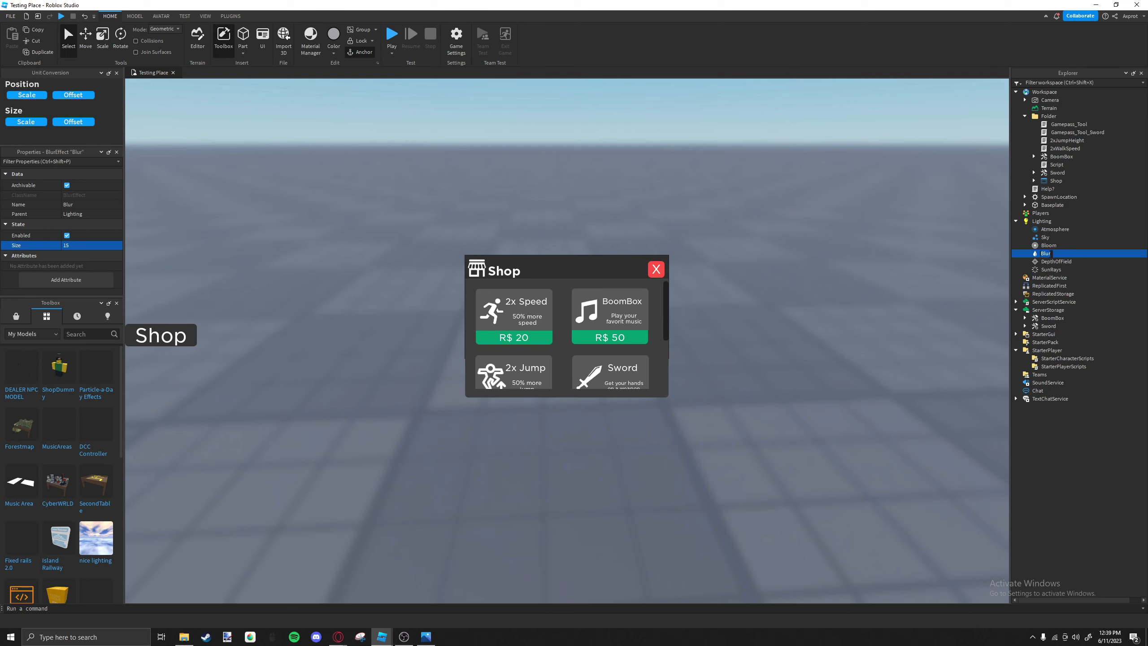
pyautogui.write('Guiblue')
pyautogui.press('Return')
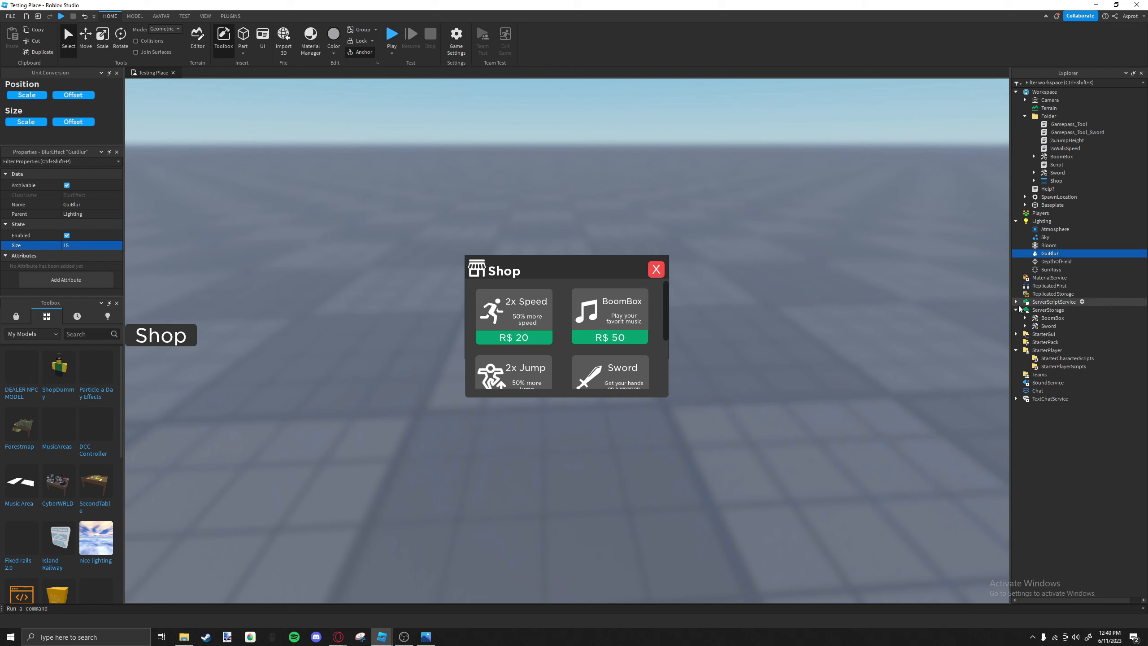
# In the LocalScript of the Open frame's TextButton, declare a local variable GuiBlur as game.Lighting.GuiBlur.
pyautogui.click(1016, 334)
pyautogui.click(1025, 342)
pyautogui.click(1046, 351)
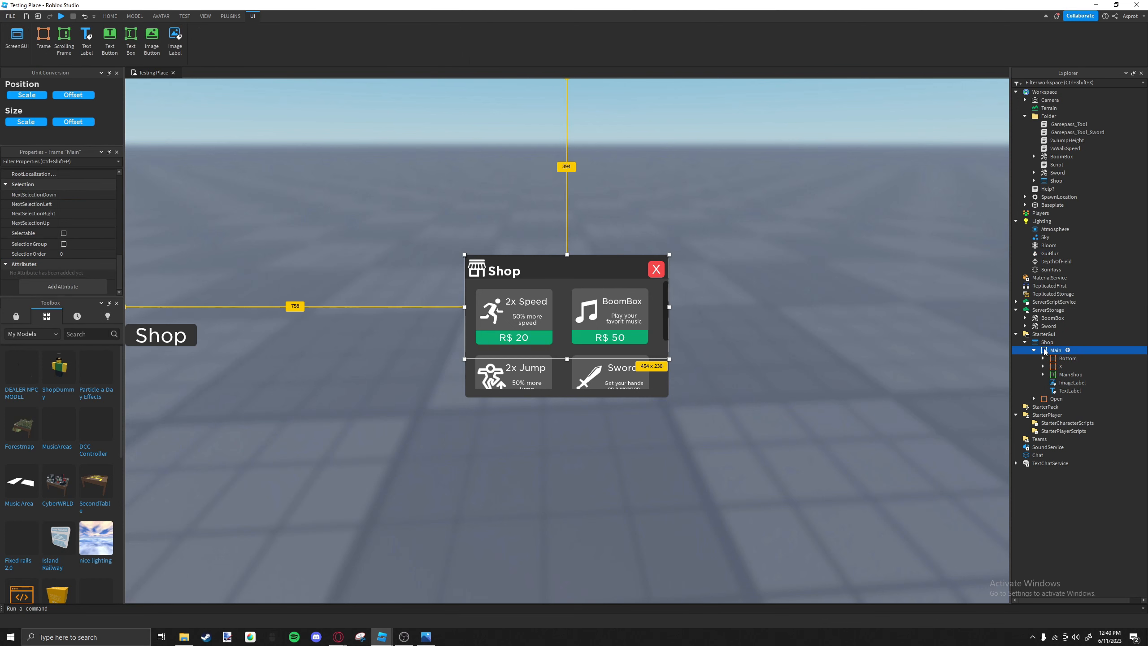
pyautogui.click(198, 348)
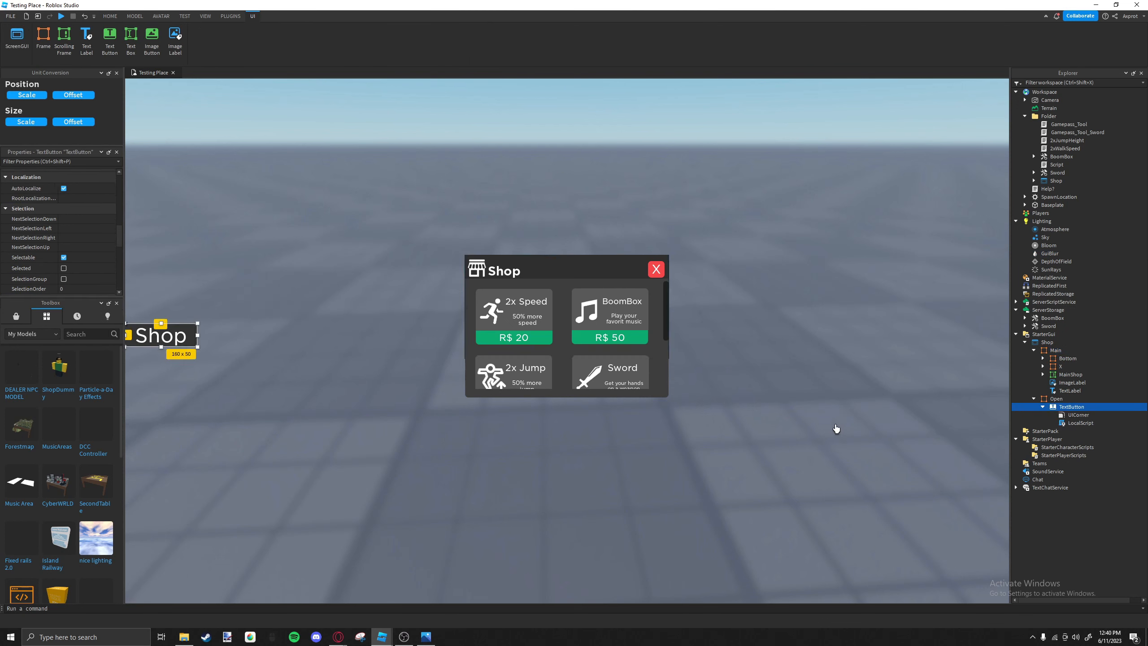
pyautogui.click(1065, 424)
pyautogui.doubleClick(1065, 424)
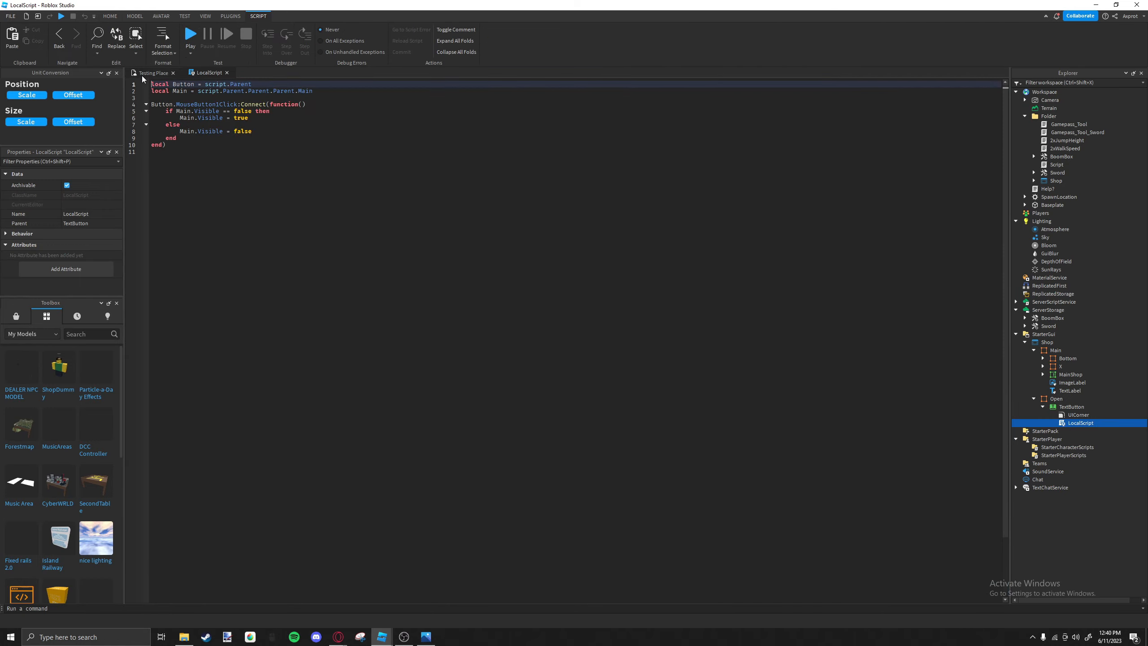
pyautogui.click(165, 96)
pyautogui.write('local B')
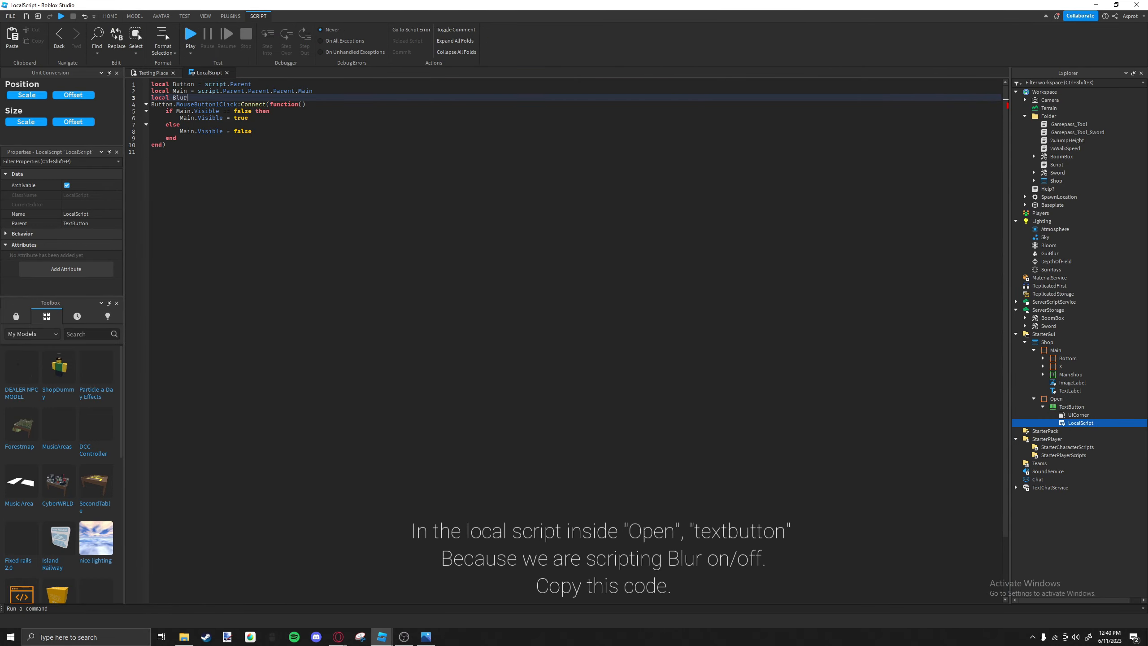
pyautogui.press('BackSpace')
pyautogui.write('GuiBlur')
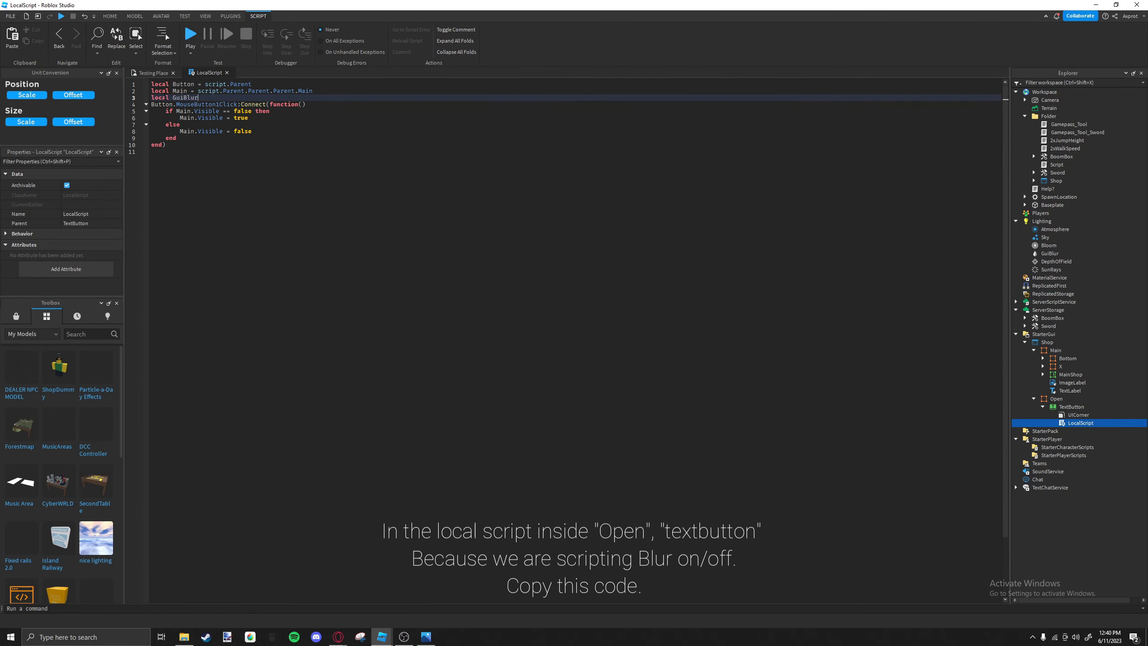
pyautogui.write(' = game.Lighting.Gui')
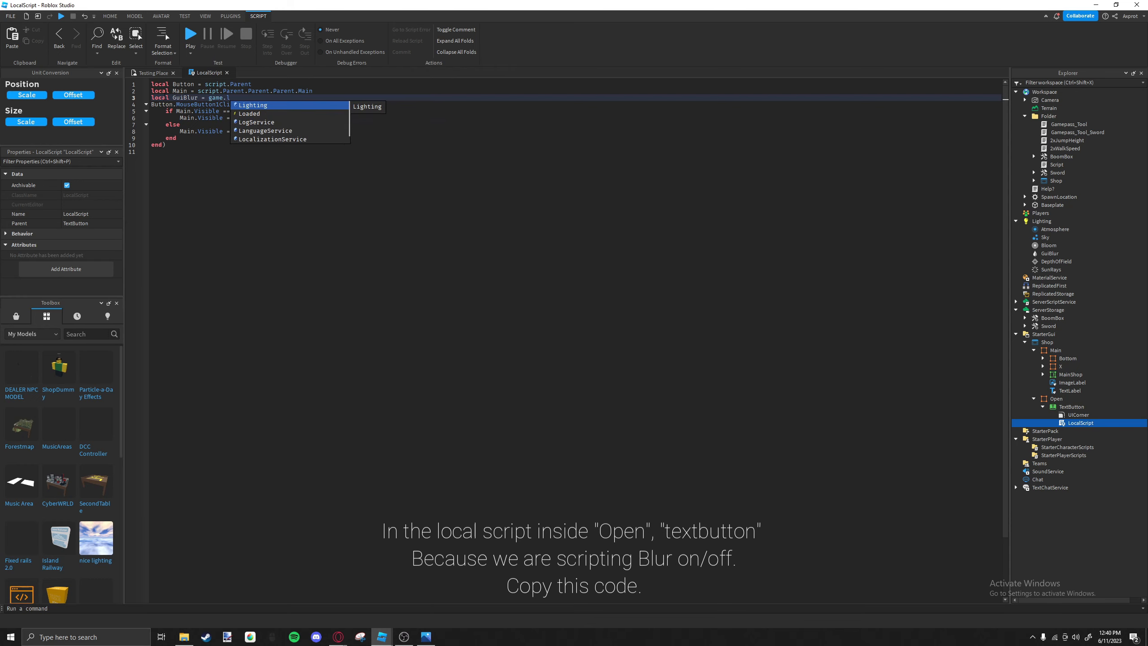
pyautogui.write('B')
pyautogui.press('BackSpace')
pyautogui.write('GuiBlur')
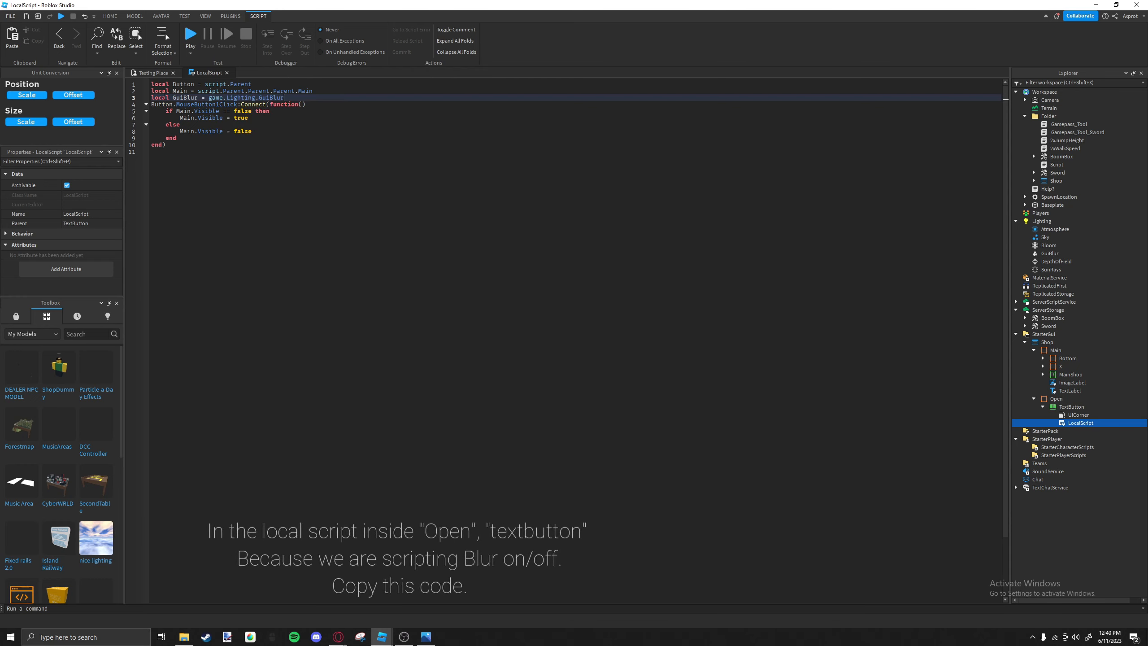
# Set GuiBlur.Size to 15 where Main becomes visible and to 0 in the else branch, and close the script.
pyautogui.press('Down')
pyautogui.press('Down')
pyautogui.press('Return')
pyautogui.write('GuiBlur')
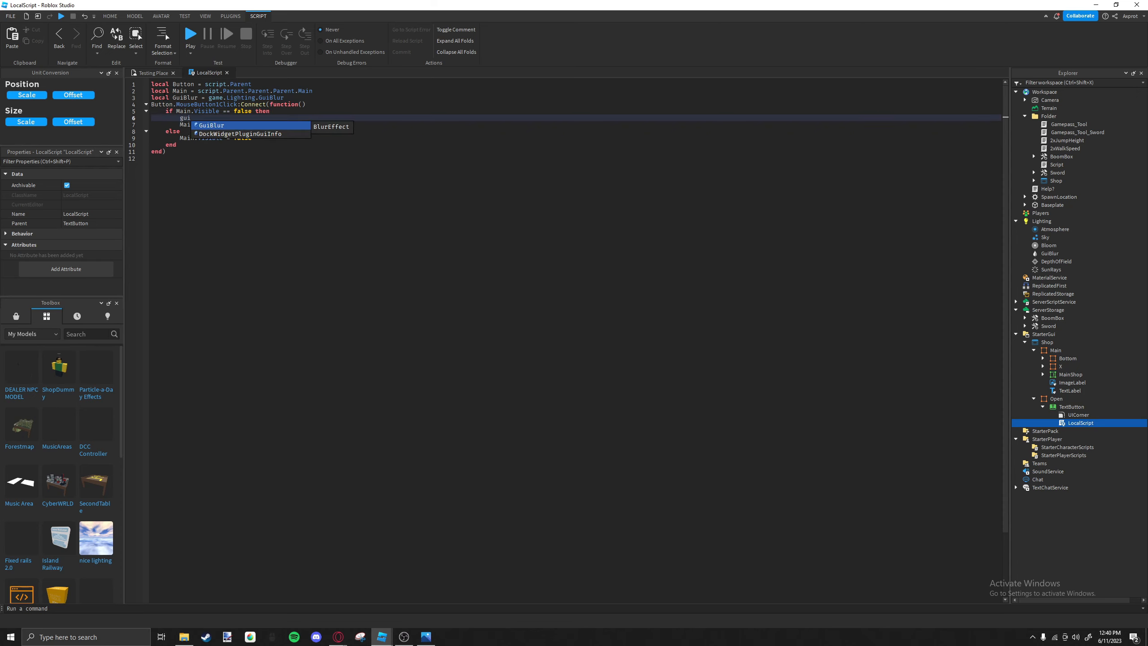
pyautogui.write('.Size =')
pyautogui.press('Down')
pyautogui.press('Down')
pyautogui.press('Down')
pyautogui.write('GuiBlur.Size = 0')
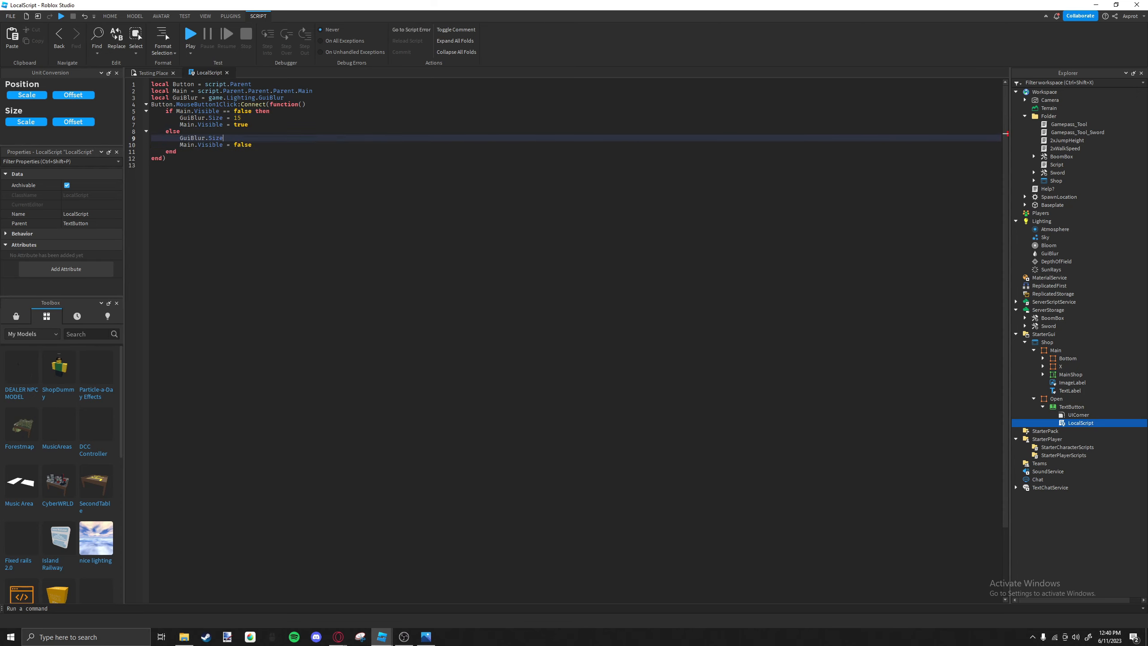
pyautogui.click(227, 73)
# In the X button's LocalScript, declare a local variable GuiBlur as game.Lighting.GuiBlur.
pyautogui.click(1029, 400)
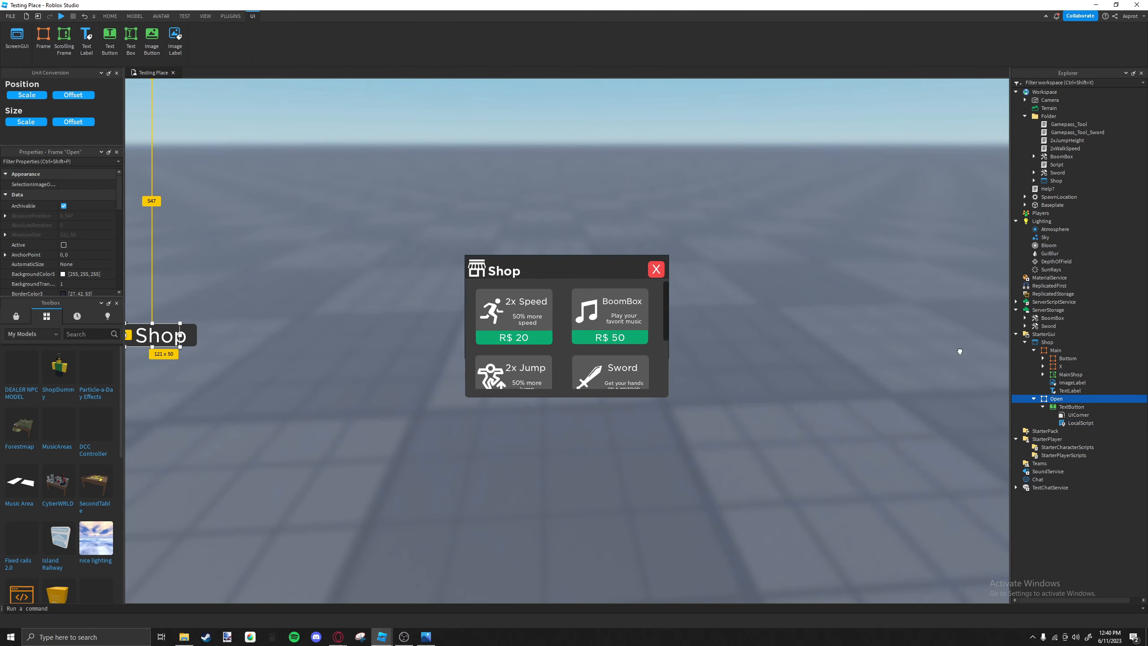
pyautogui.click(657, 274)
pyautogui.doubleClick(1069, 392)
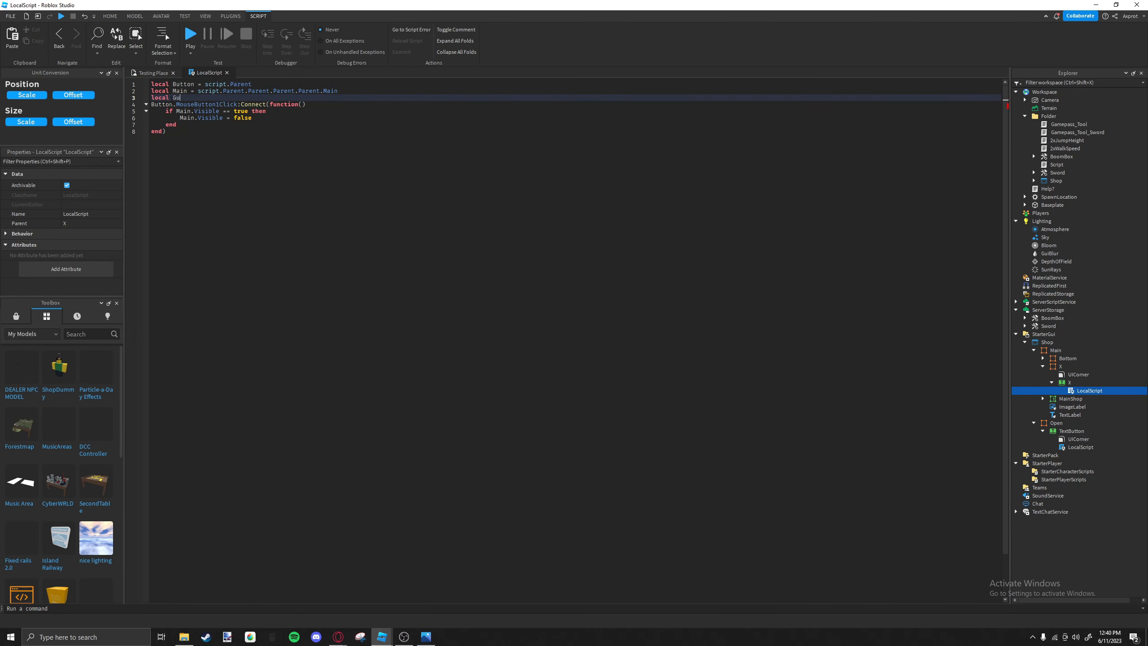
pyautogui.write('= game.Lighting.b')
pyautogui.press('BackSpace')
pyautogui.write('GuiBlur')
# Add a GuiBlur.Size assignment below Main.Visible = false inside the if block, and close the script.
pyautogui.press('Down')
pyautogui.press('Down')
pyautogui.press('Down')
pyautogui.press('Return')
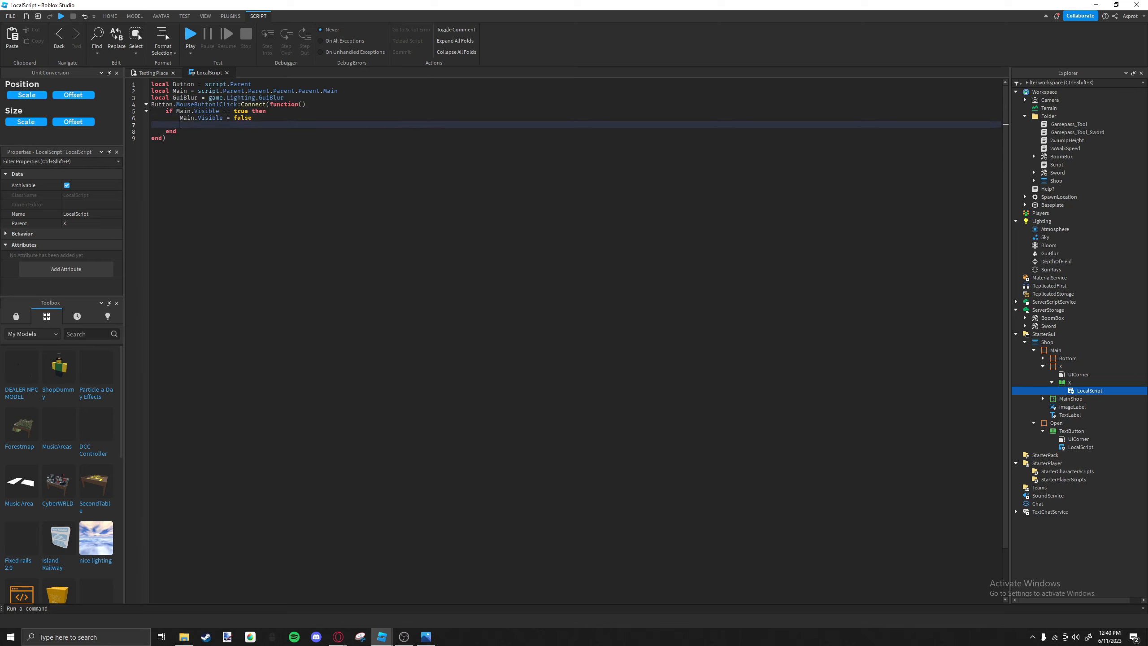
pyautogui.write('gui')
pyautogui.press('Tab')
pyautogui.write('.Size -=')
pyautogui.click(227, 73)
# Playtest the place, repeatedly opening and closing the shop to check that the background blur follows it.
pyautogui.click(388, 34)
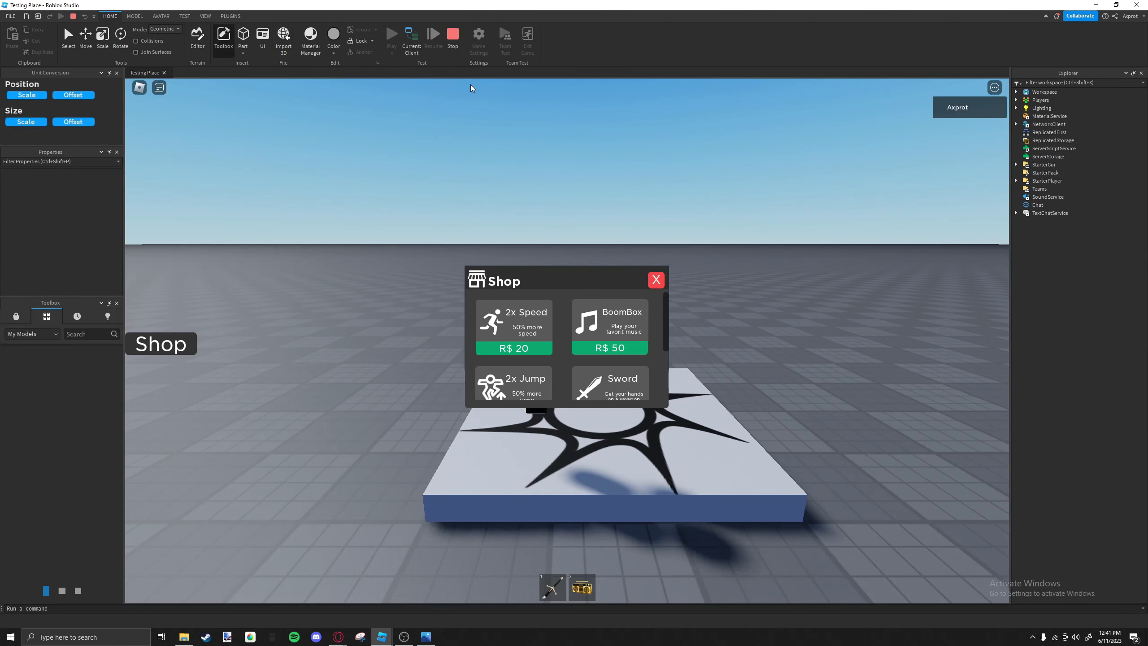
pyautogui.click(658, 280)
pyautogui.click(180, 353)
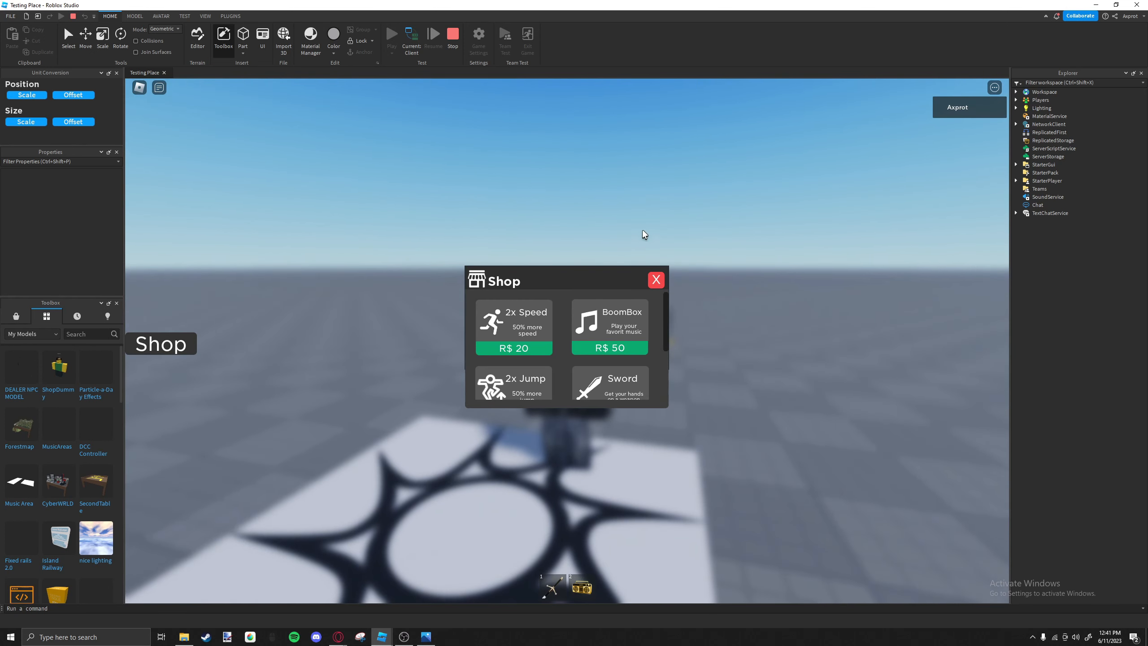
pyautogui.click(655, 281)
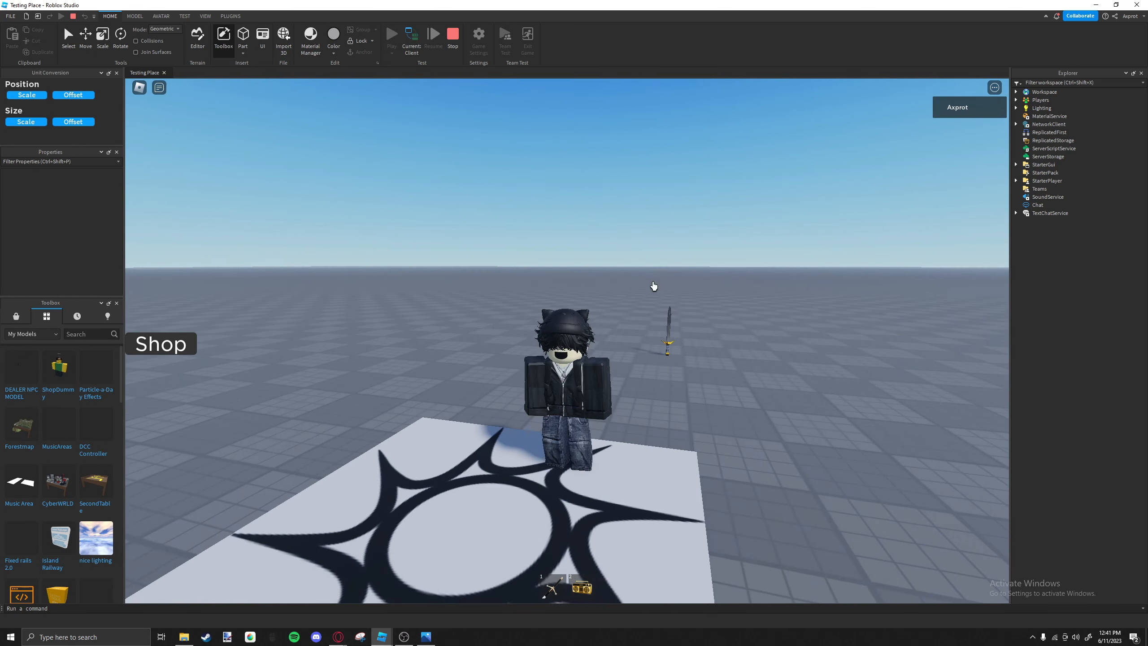
pyautogui.click(181, 344)
pyautogui.click(146, 348)
pyautogui.click(145, 348)
pyautogui.click(145, 349)
pyautogui.click(146, 348)
pyautogui.scroll(-2, 479, 341)
pyautogui.scroll(2, 470, 341)
pyautogui.scroll(-2, 505, 341)
pyautogui.scroll(2, 569, 333)
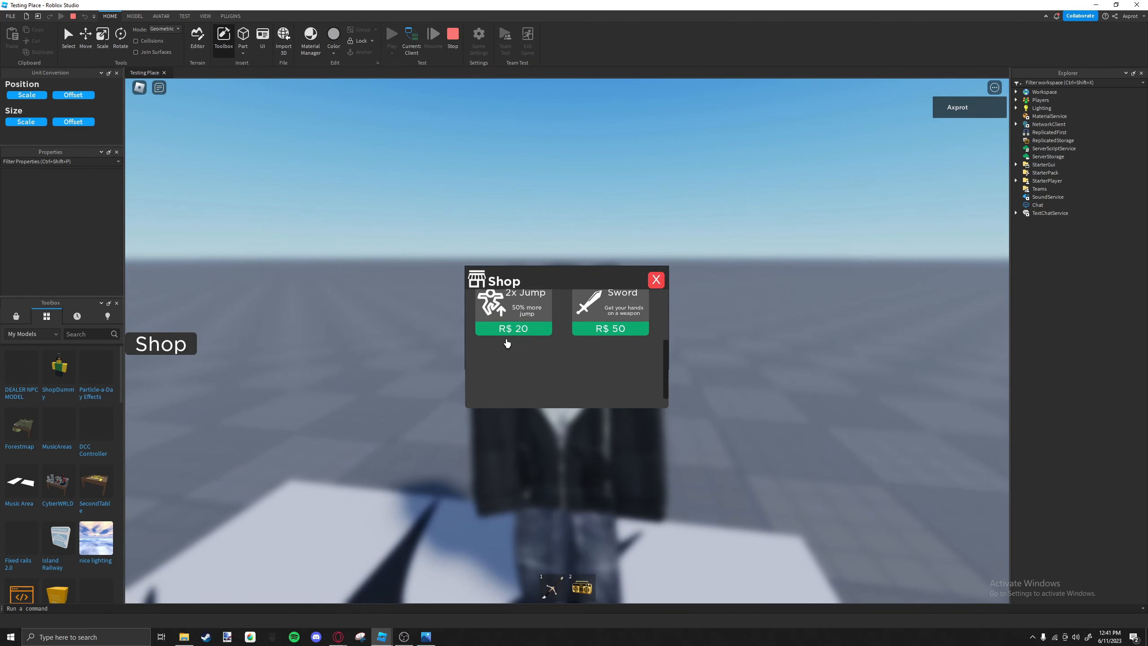
pyautogui.click(657, 285)
pyautogui.scroll(-2, 679, 247)
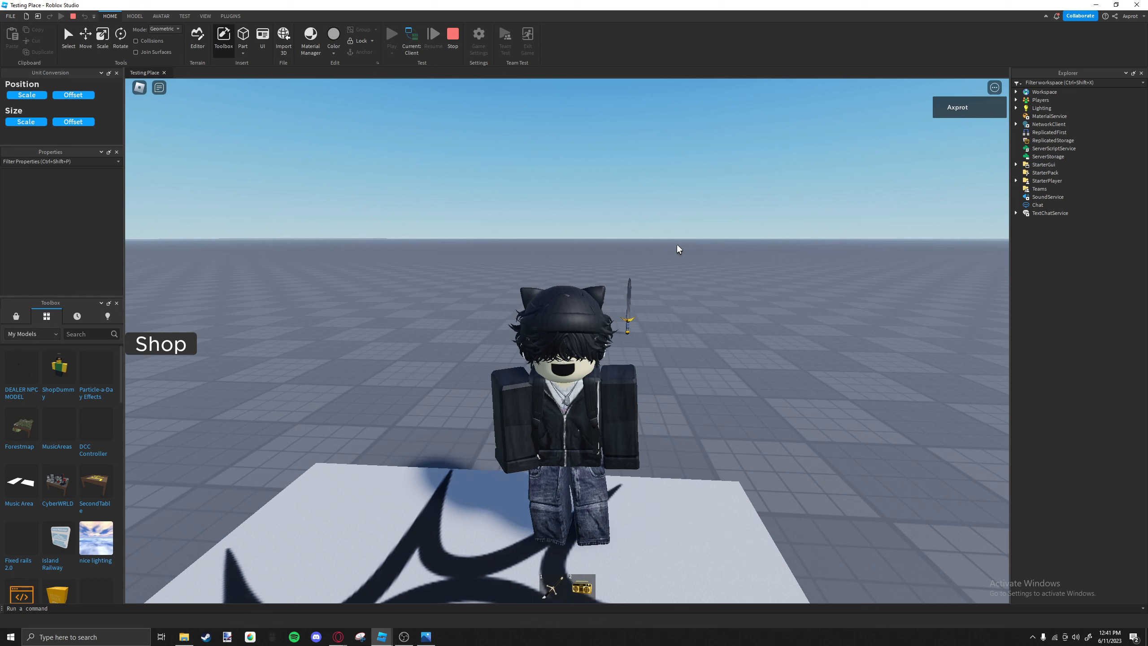